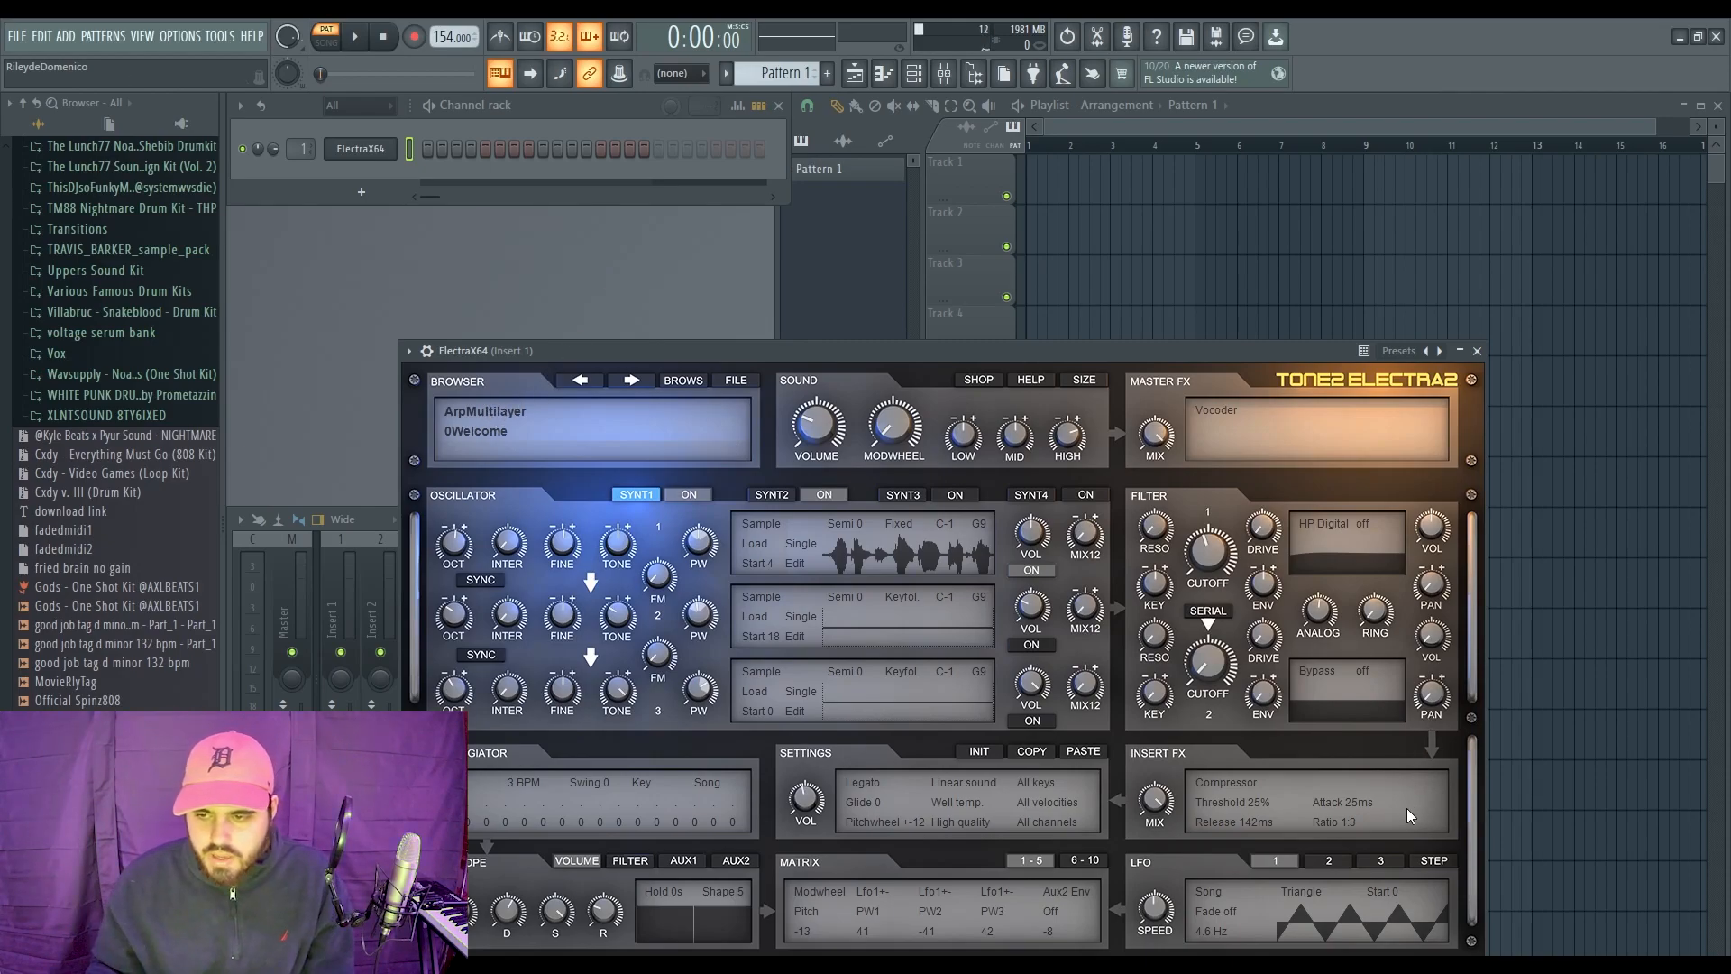
Step: Leave the ElectraX64 patch browser and draw one-bar root notes C4, A#3, G3 and G#3 in bars 1 to 4 of its piano roll
left_click(680, 380)
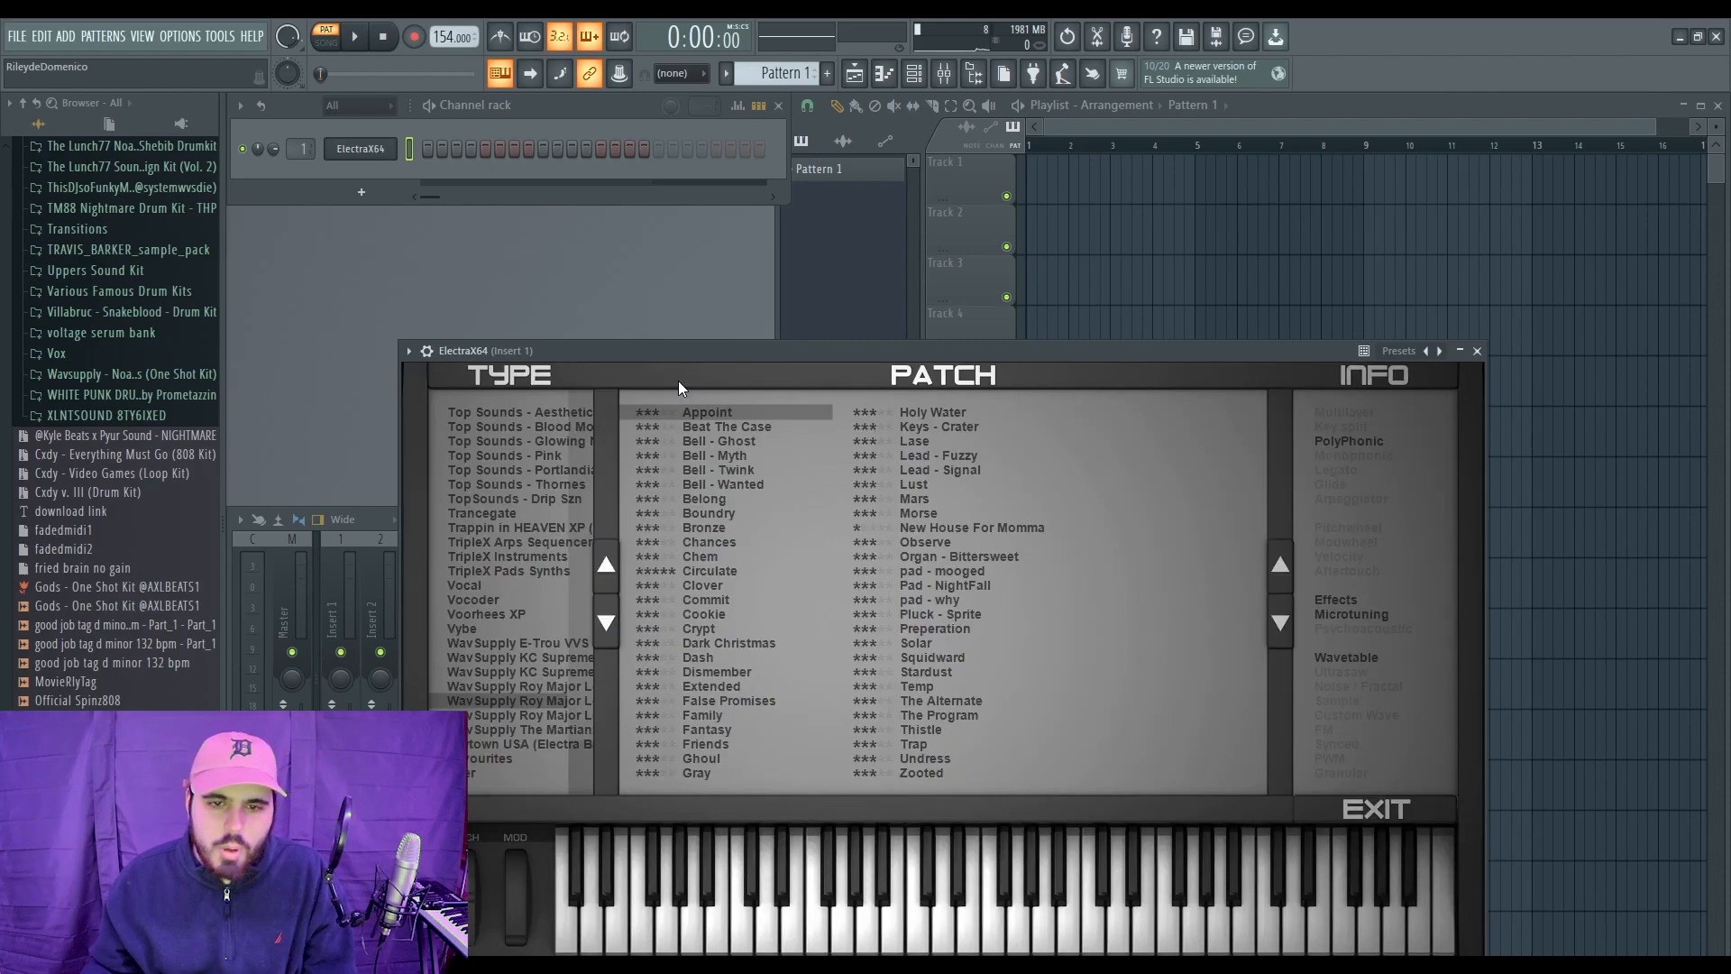
left_click(1476, 350)
key("F7")
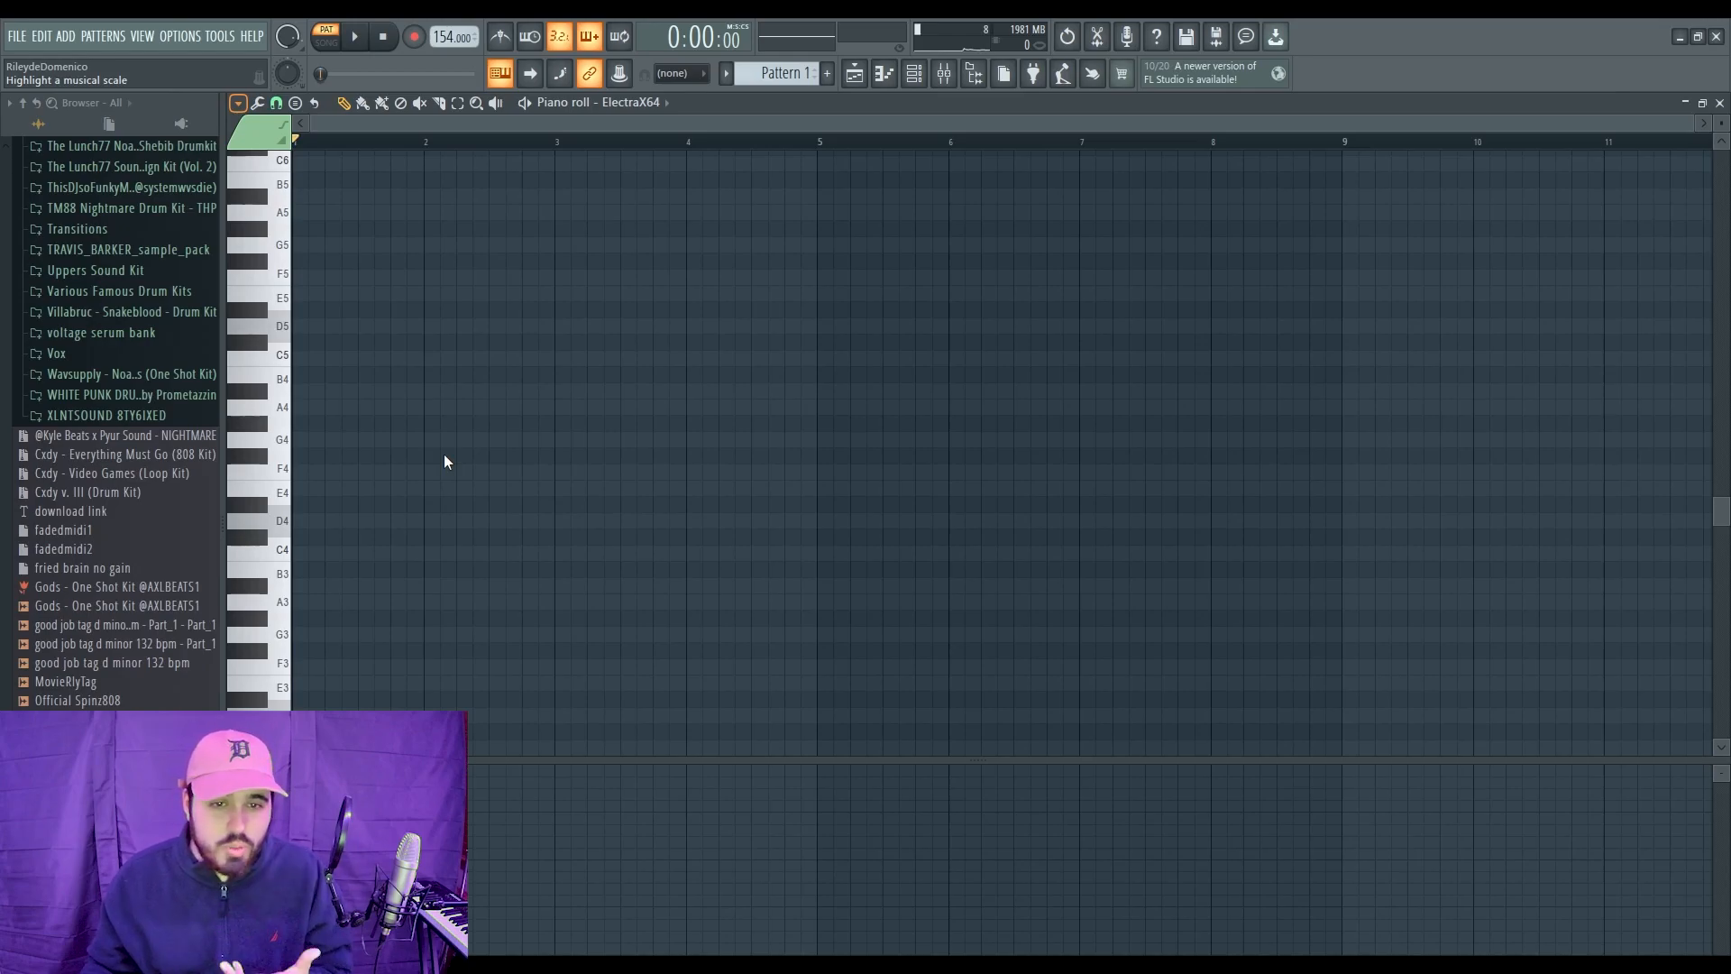
scroll(397, 471, "down", 3)
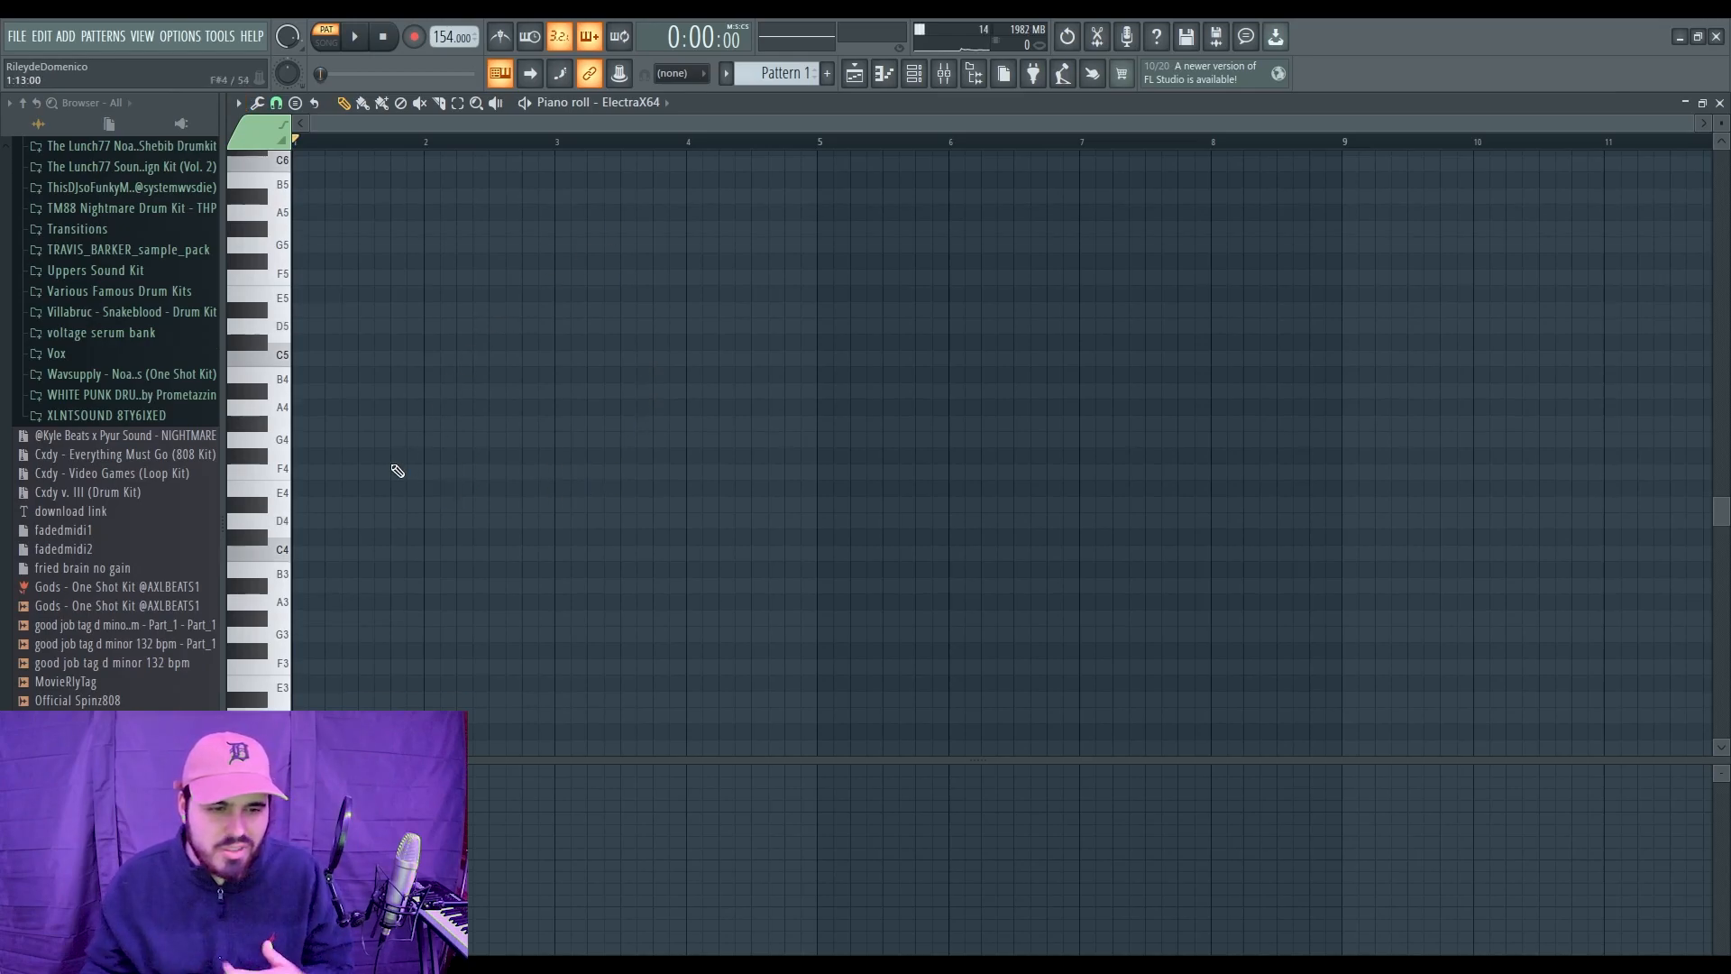
scroll(360, 492, "up", 2)
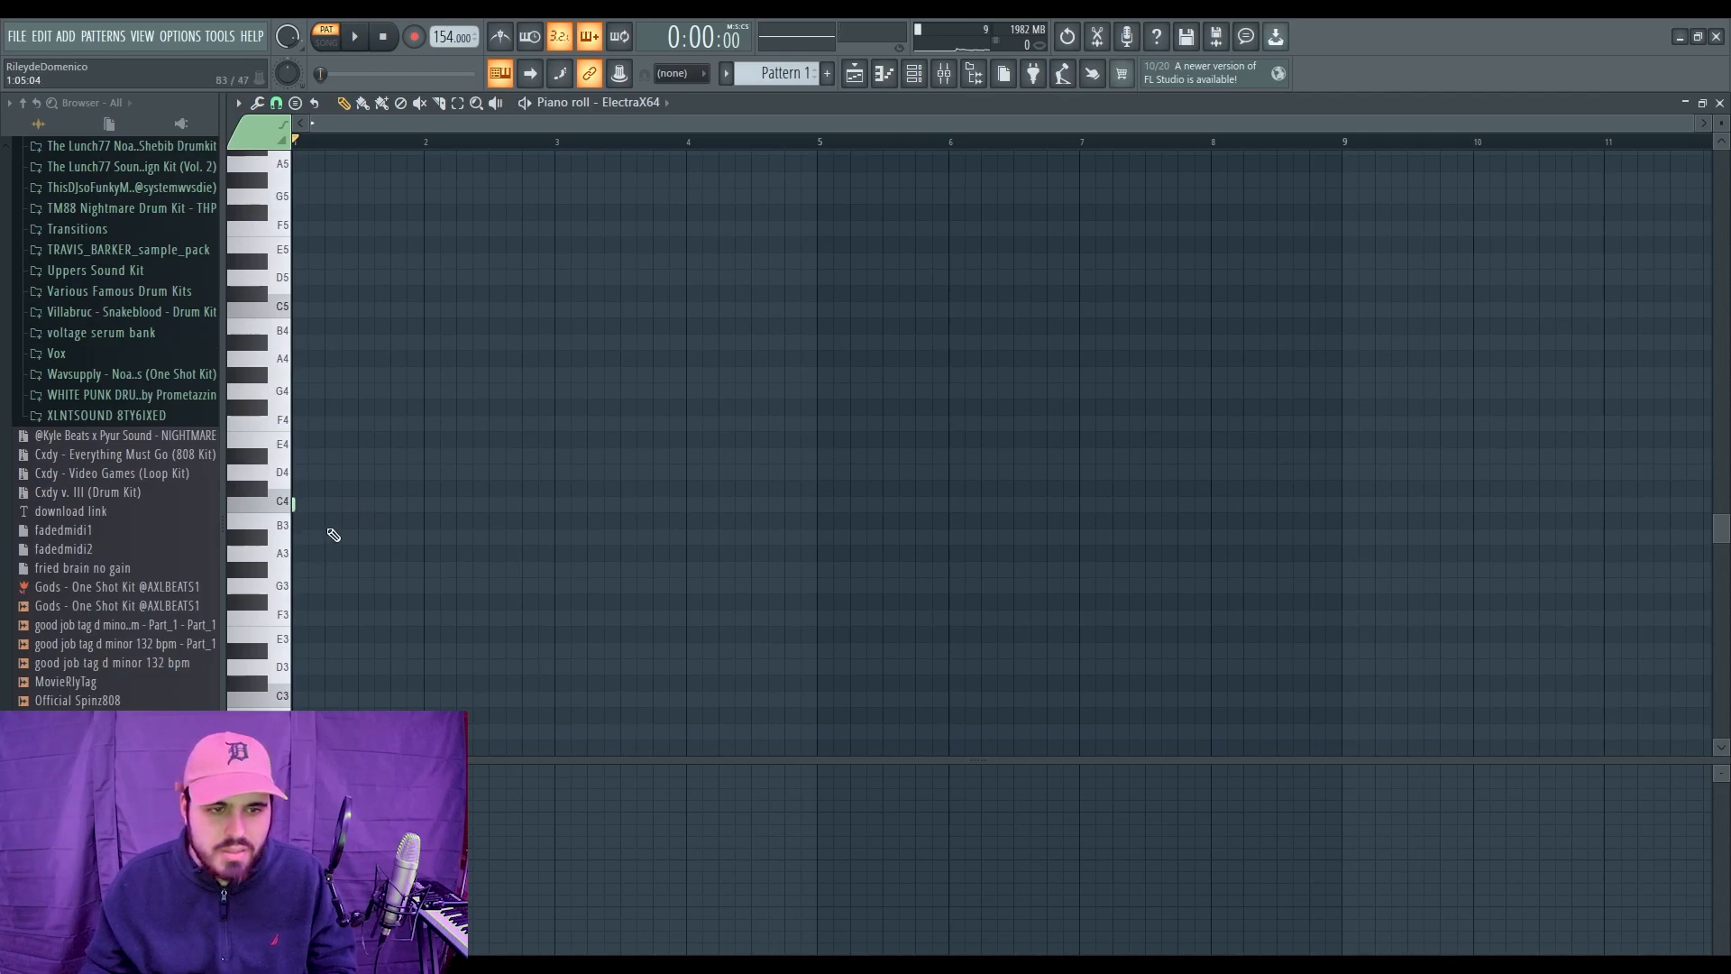
mouse_move(304, 507)
left_mouse_down()
mouse_move(424, 507)
mouse_move(689, 588)
mouse_move(817, 573)
left_mouse_up()
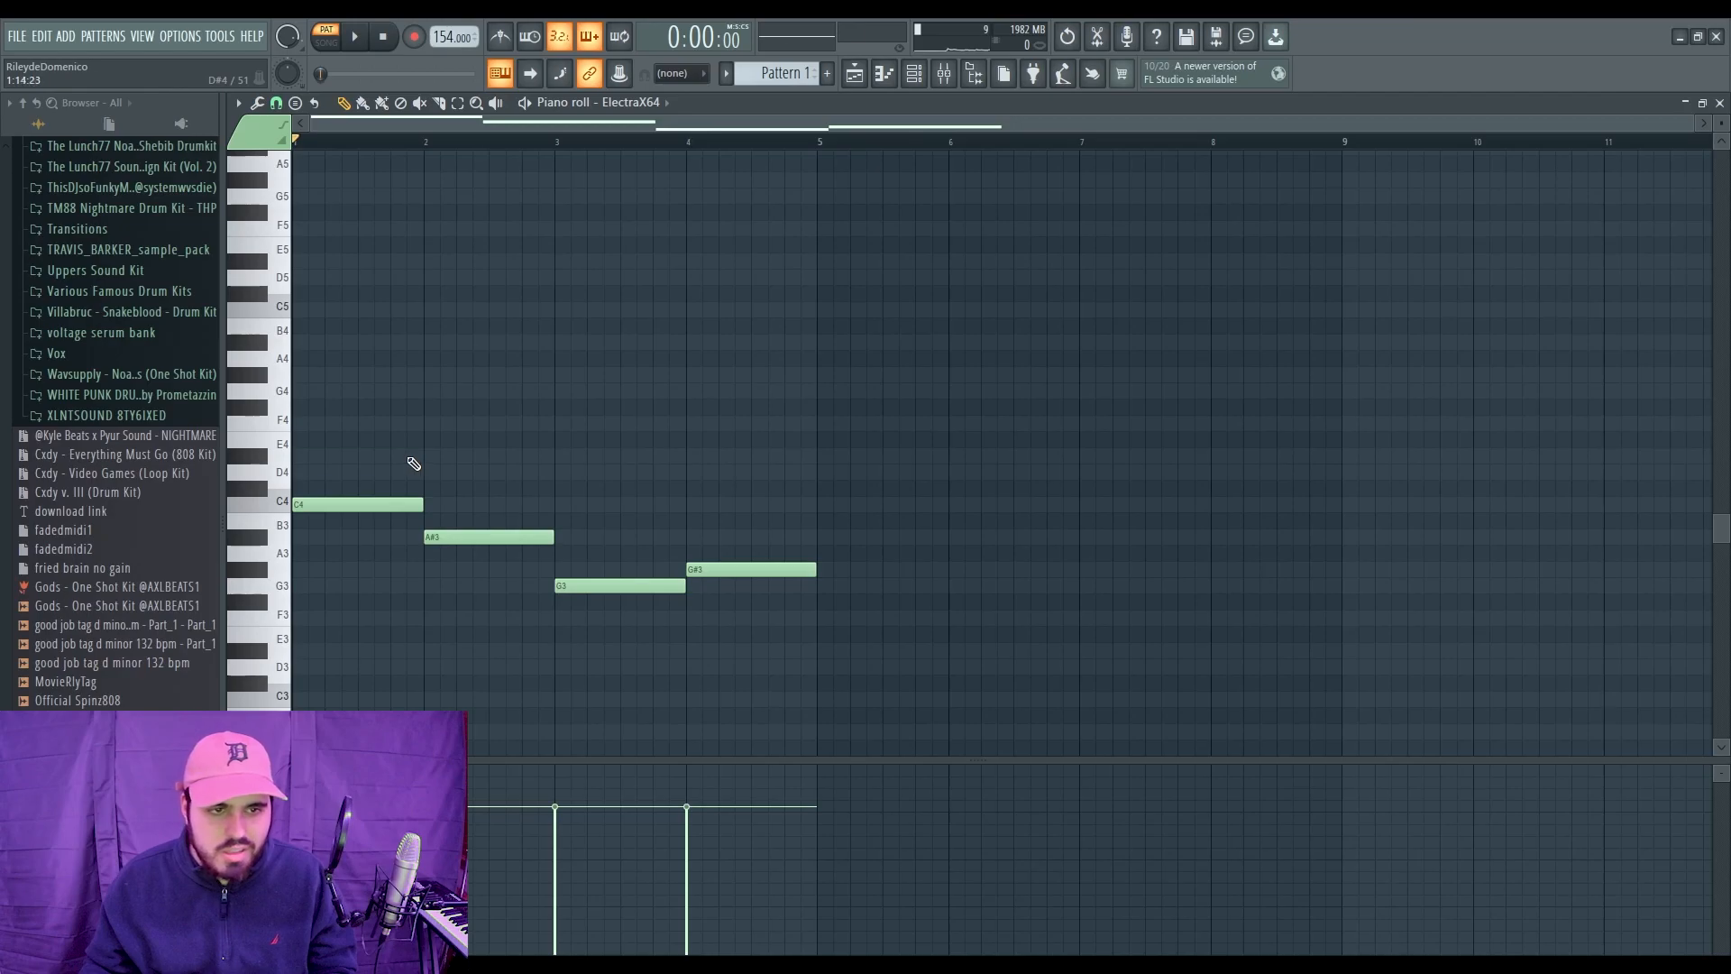
Step: Build triads on the four root notes by adding D#4 and G4, D4 and F4, A#3 and D4, and C4 and D#4
left_click(410, 456)
left_click(398, 391)
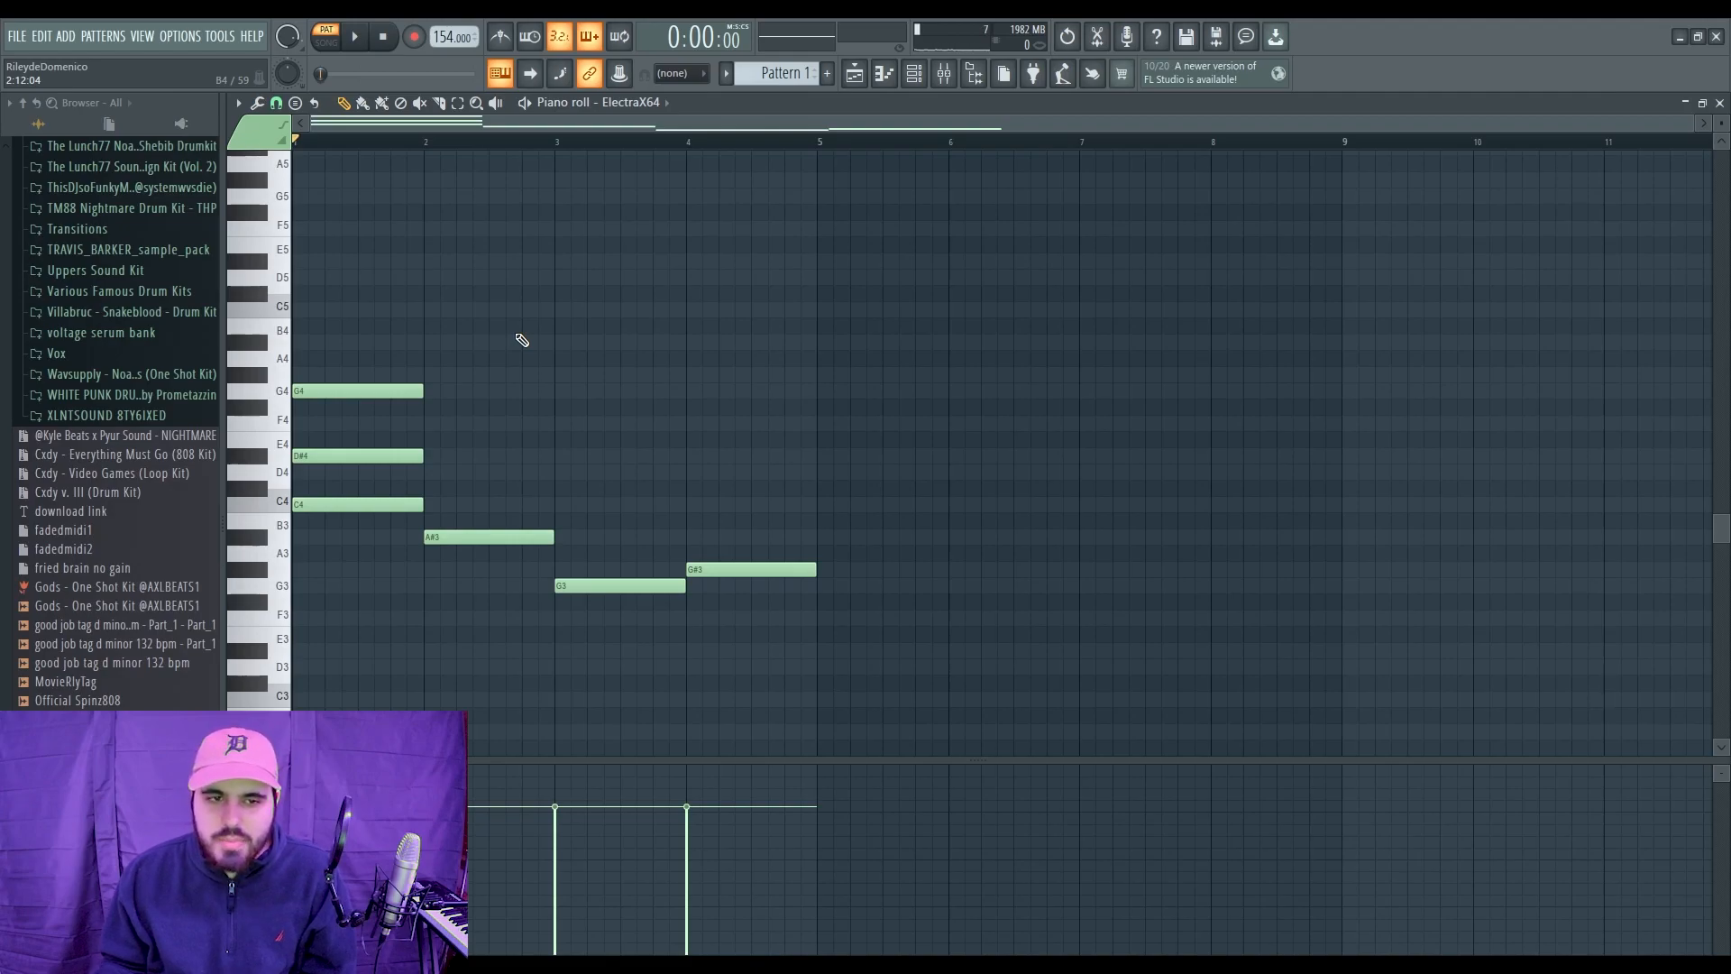
left_click(427, 471)
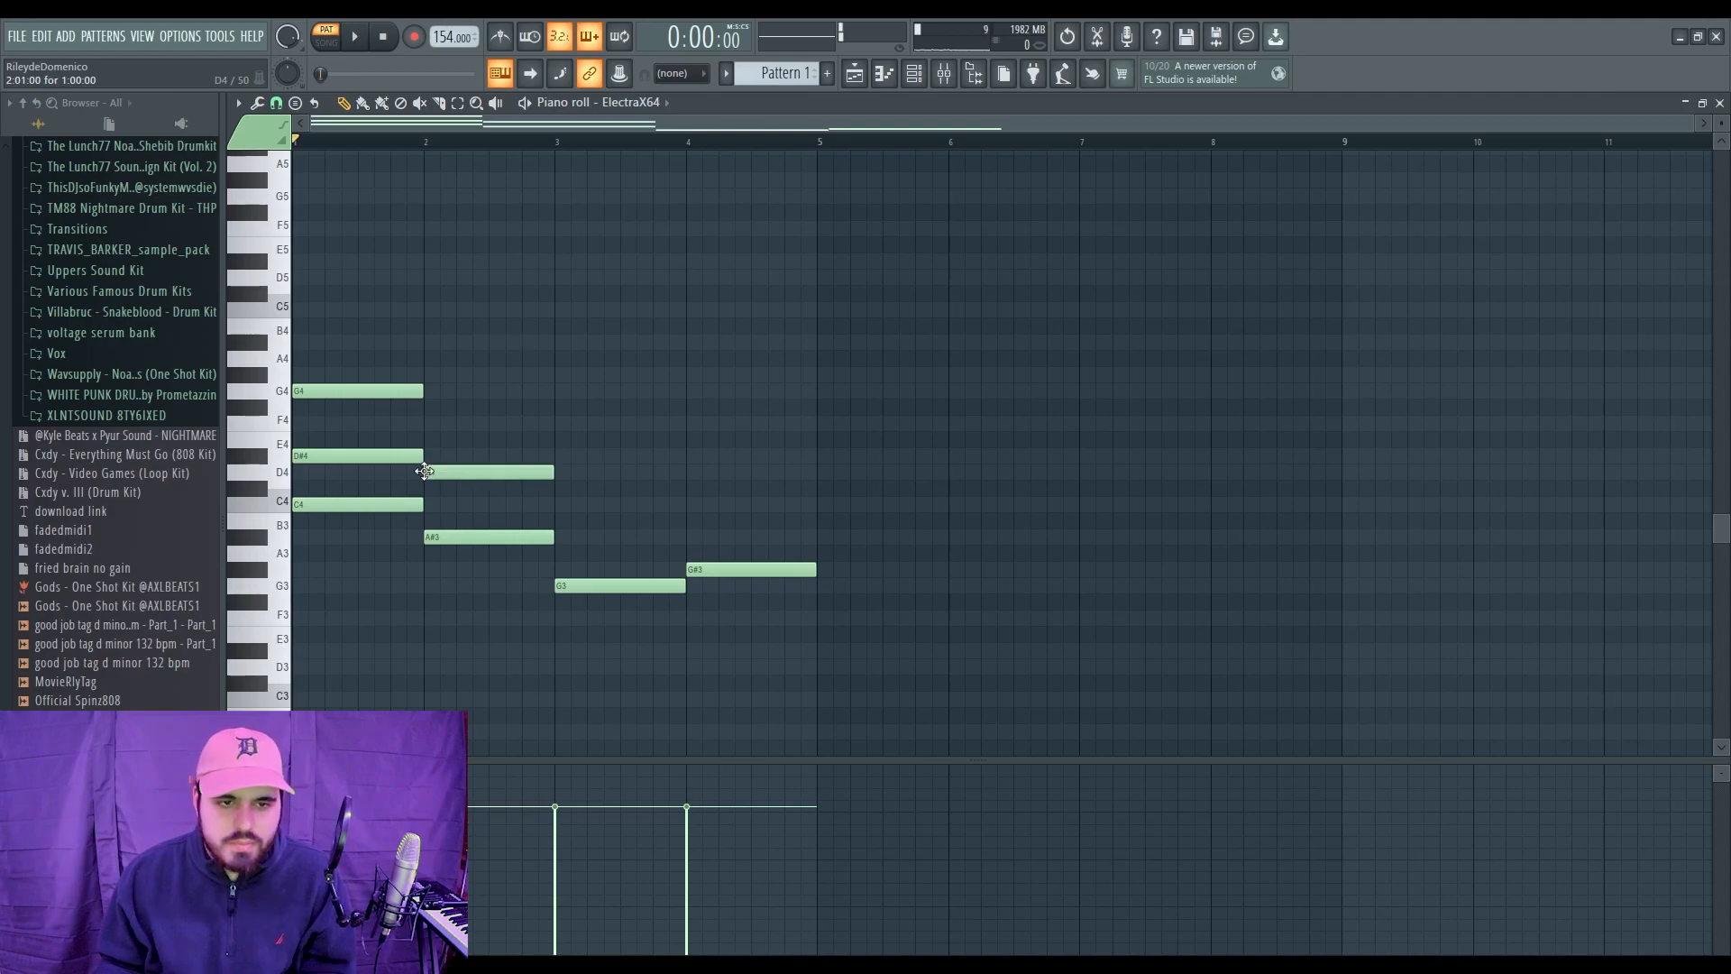
left_click(427, 424)
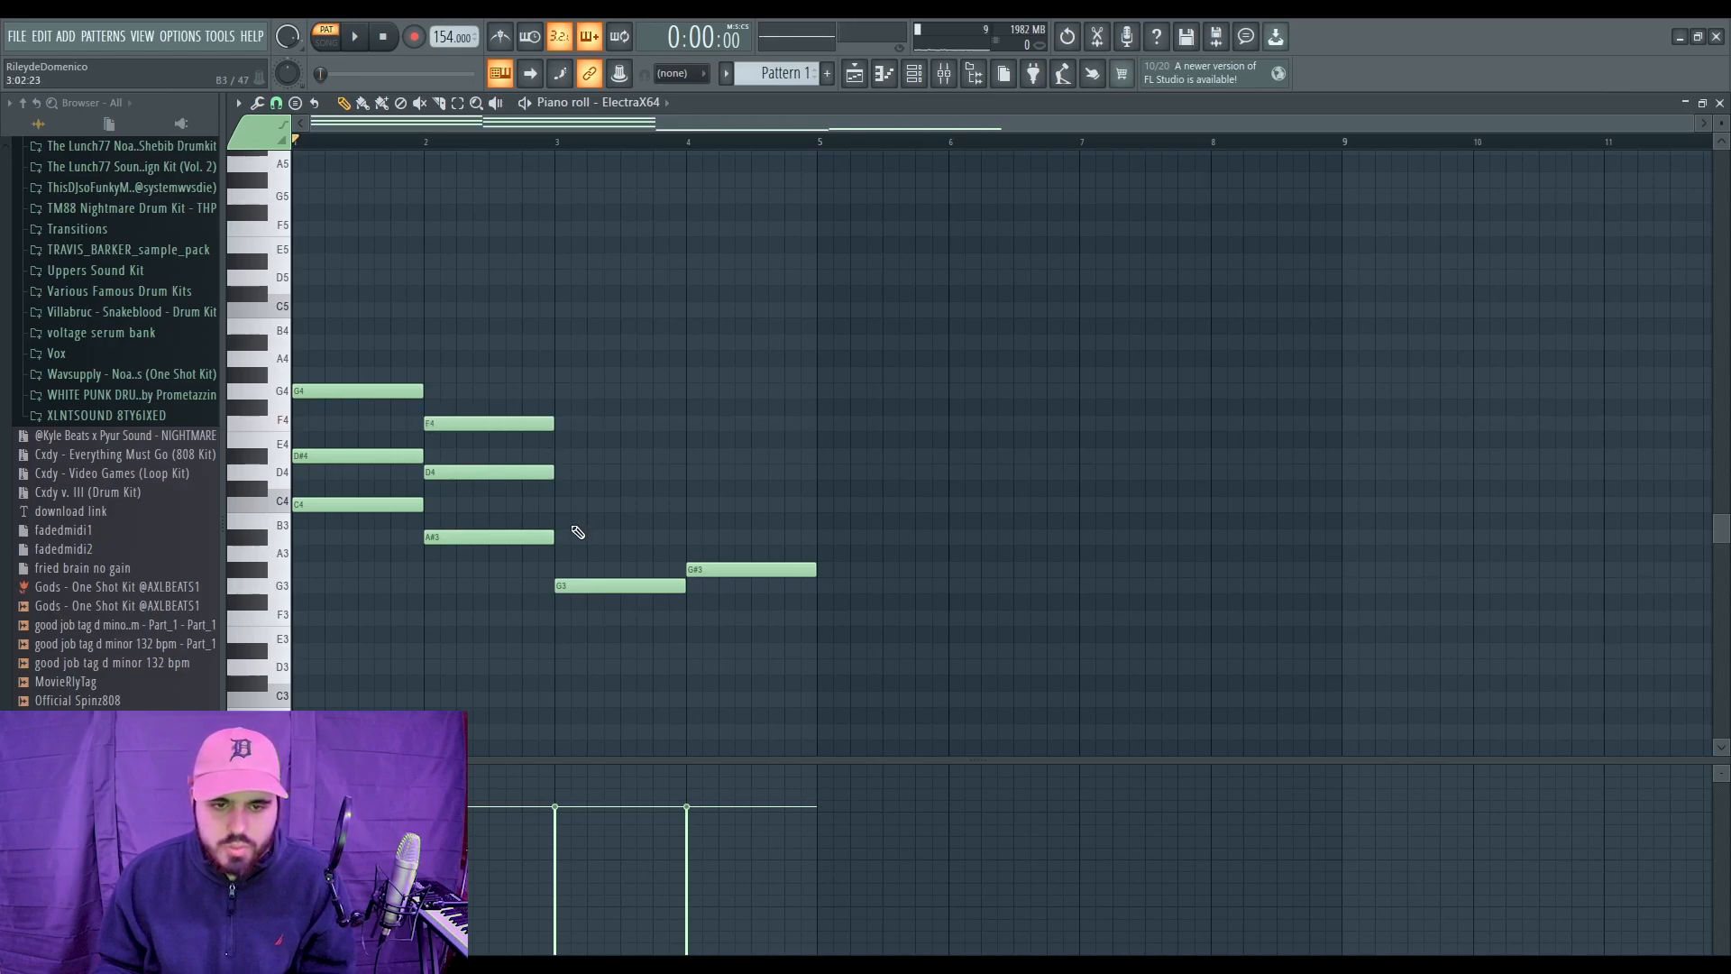
left_click(567, 537)
left_click(557, 473)
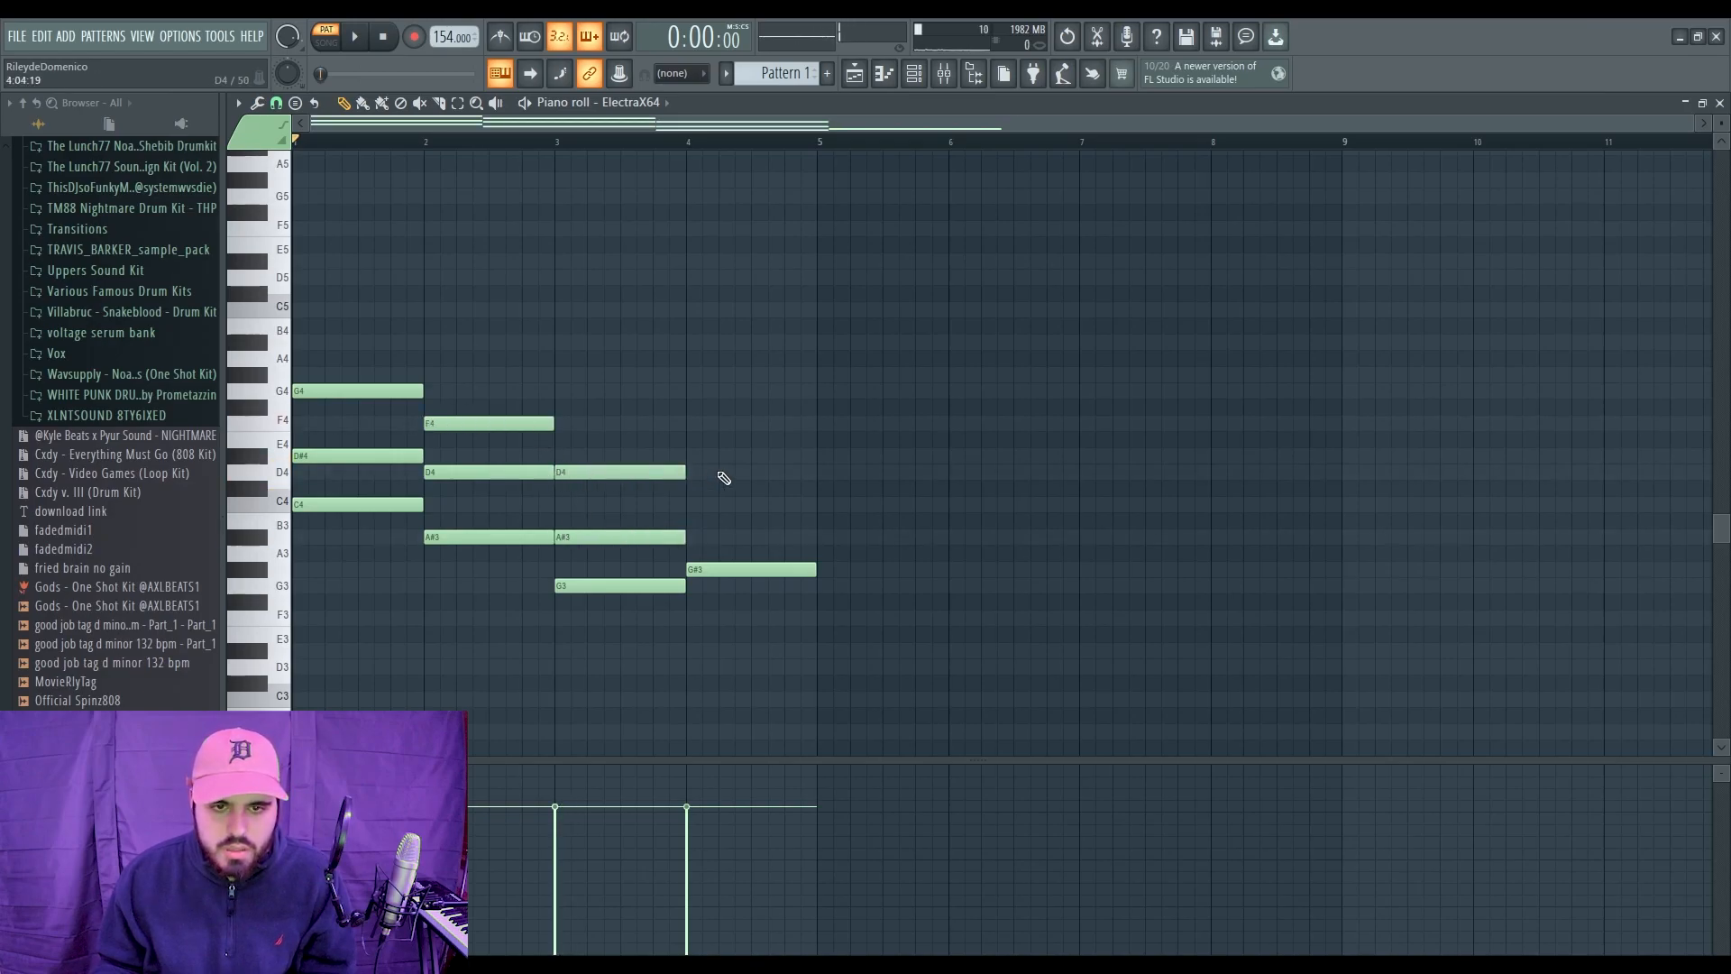
left_click(717, 504)
left_click(708, 456)
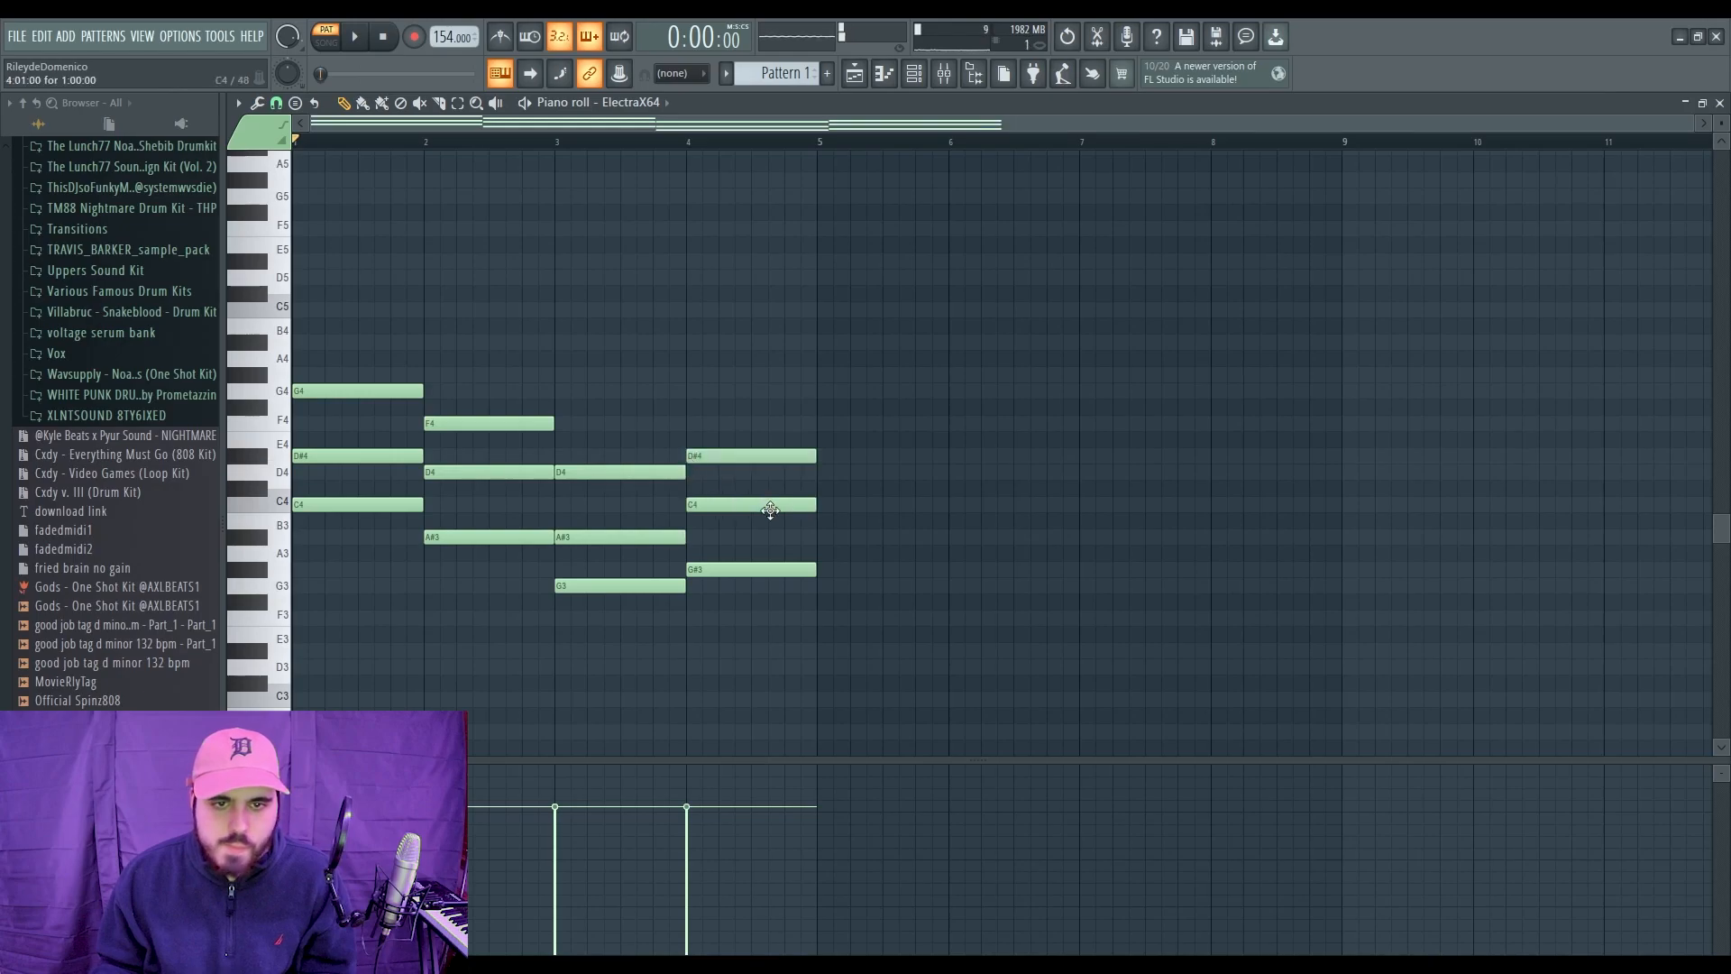
Step: Raise the middle note of all four chords by one octave and play the progression back
left_click_drag(732, 504, 580, 532)
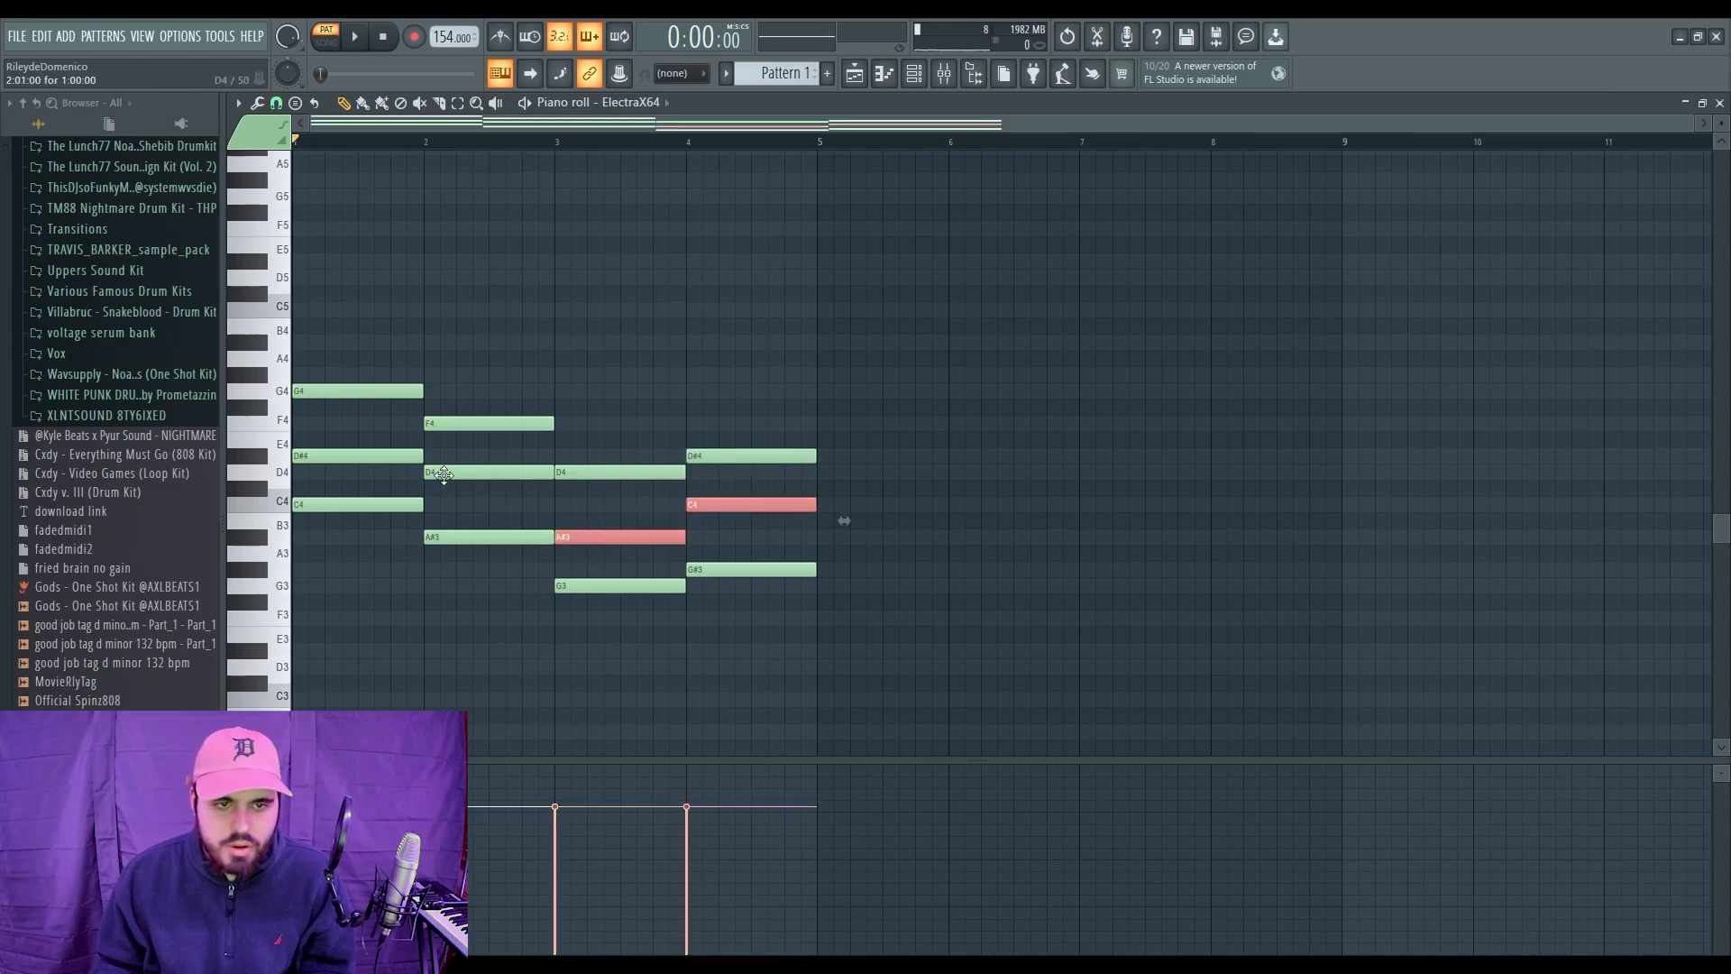
left_click_drag(443, 472, 392, 458)
key("ctrl+Up")
left_click(472, 342, "ctrl")
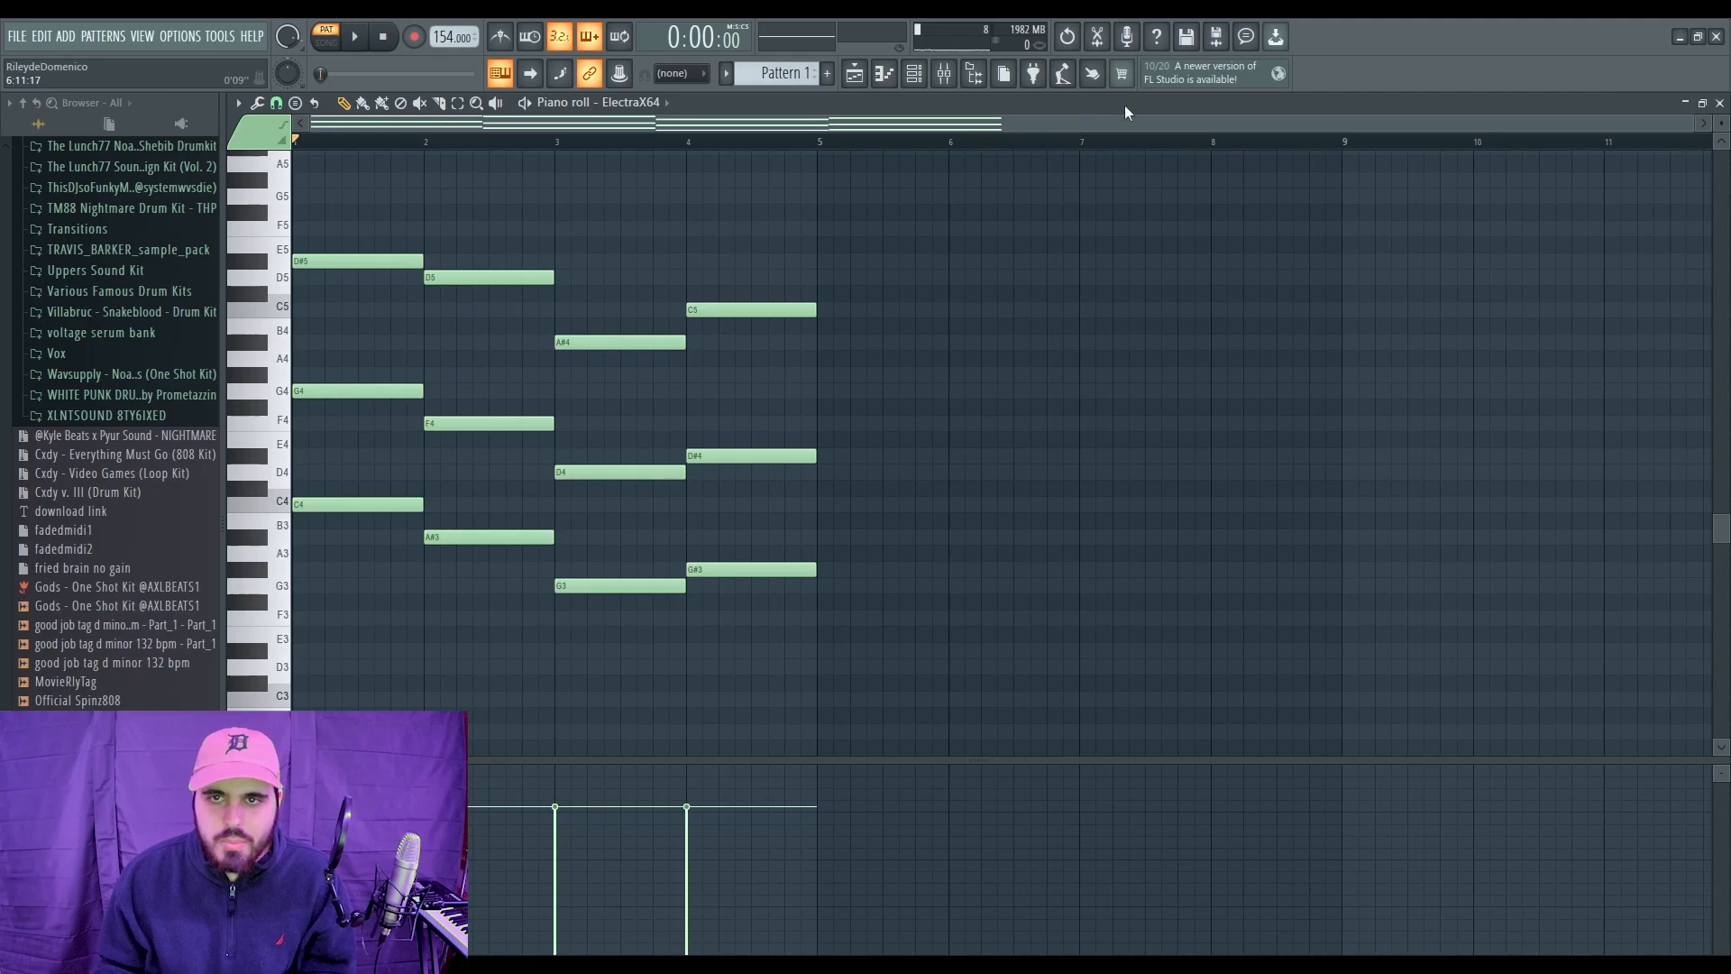
key("space")
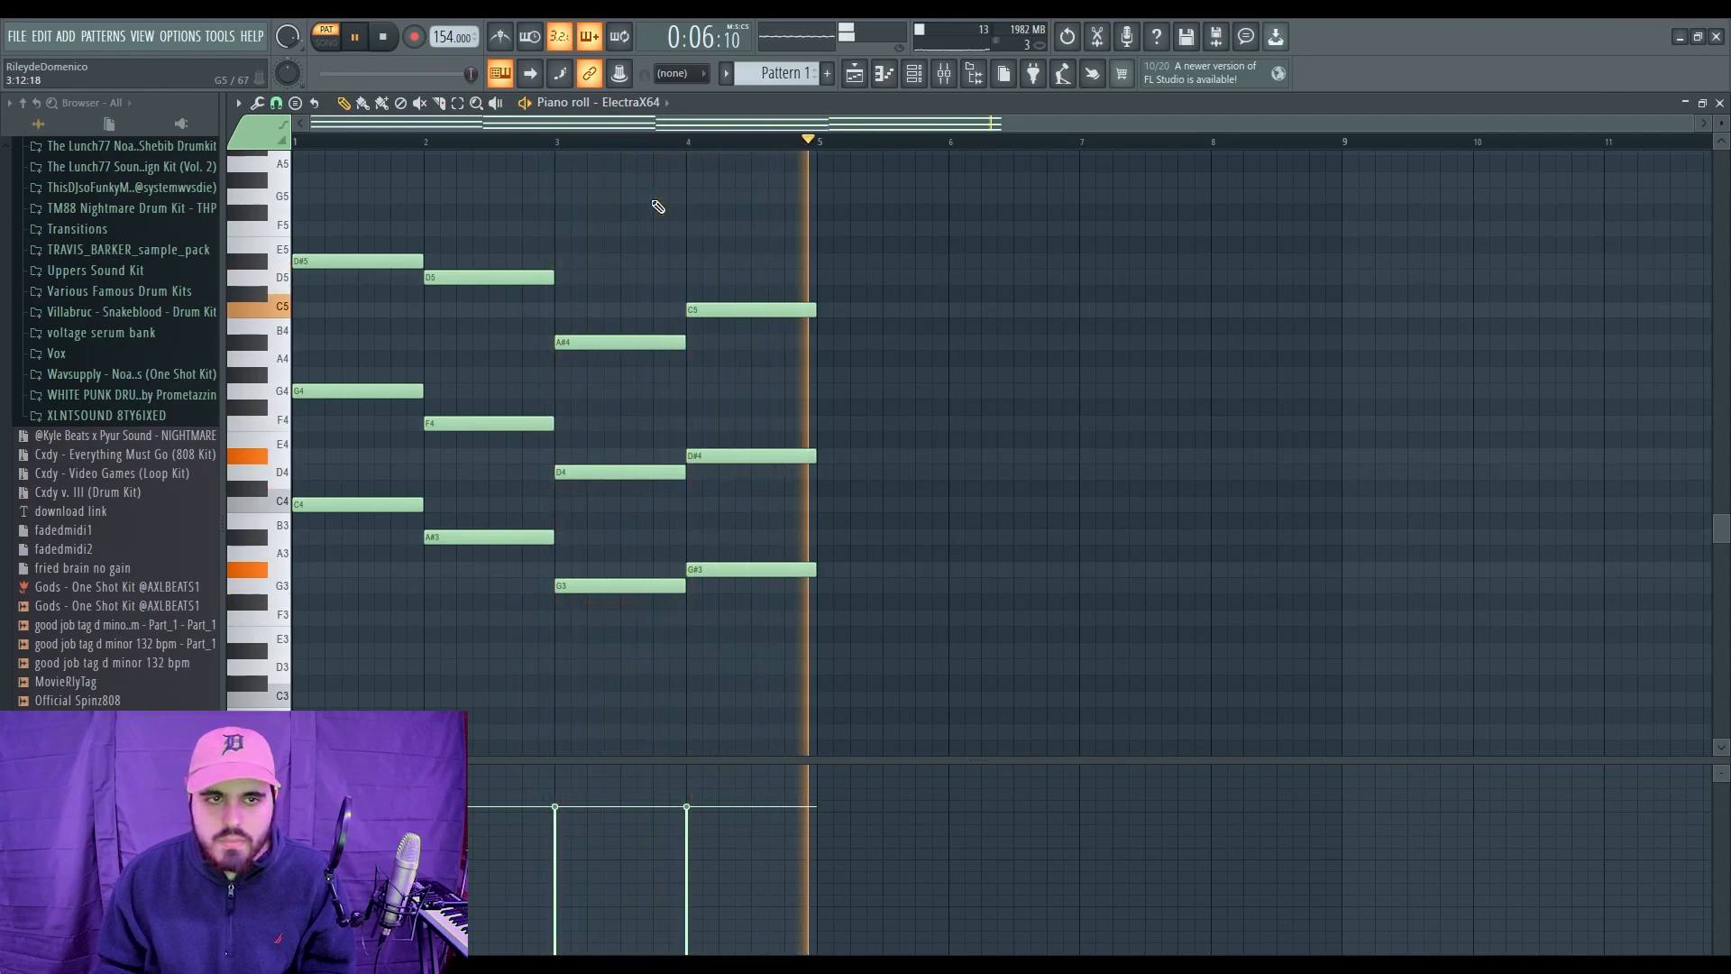
key("space")
Step: Add one-beat passing notes C5 at the end of bar 2 and D5 at the end of bar 4, and start playback
left_click(523, 313)
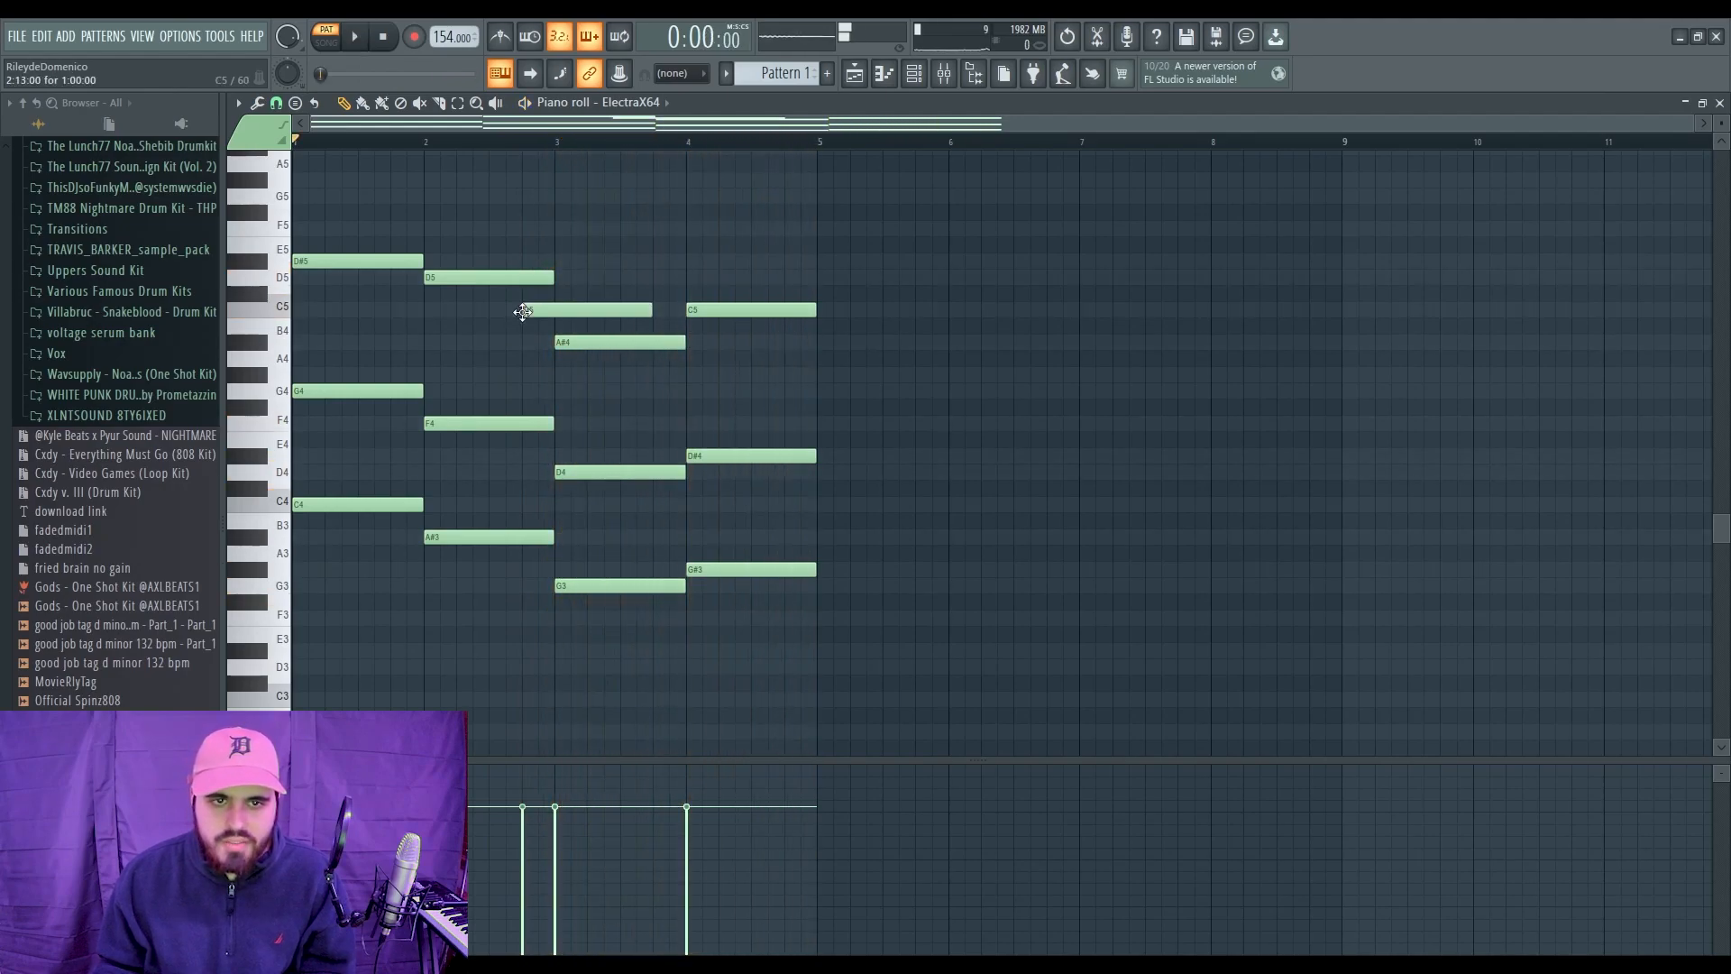
left_click_drag(650, 311, 553, 311)
left_click(791, 277)
left_click_drag(552, 315, 521, 263)
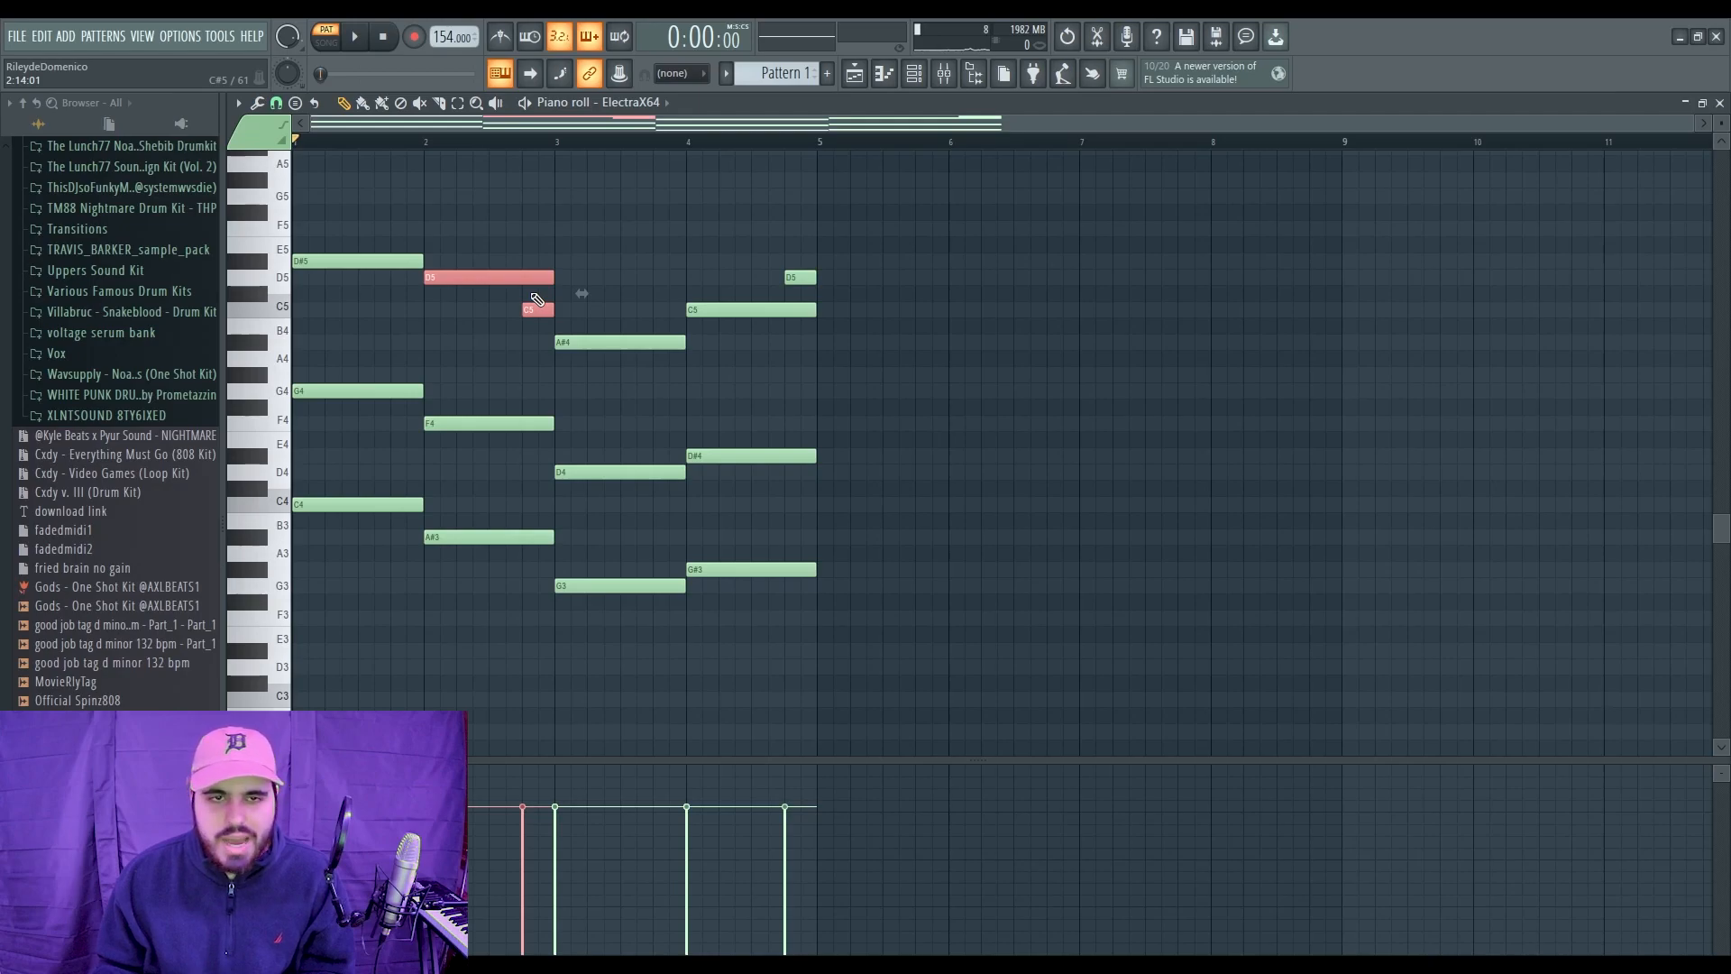
left_click_drag(820, 315, 777, 259)
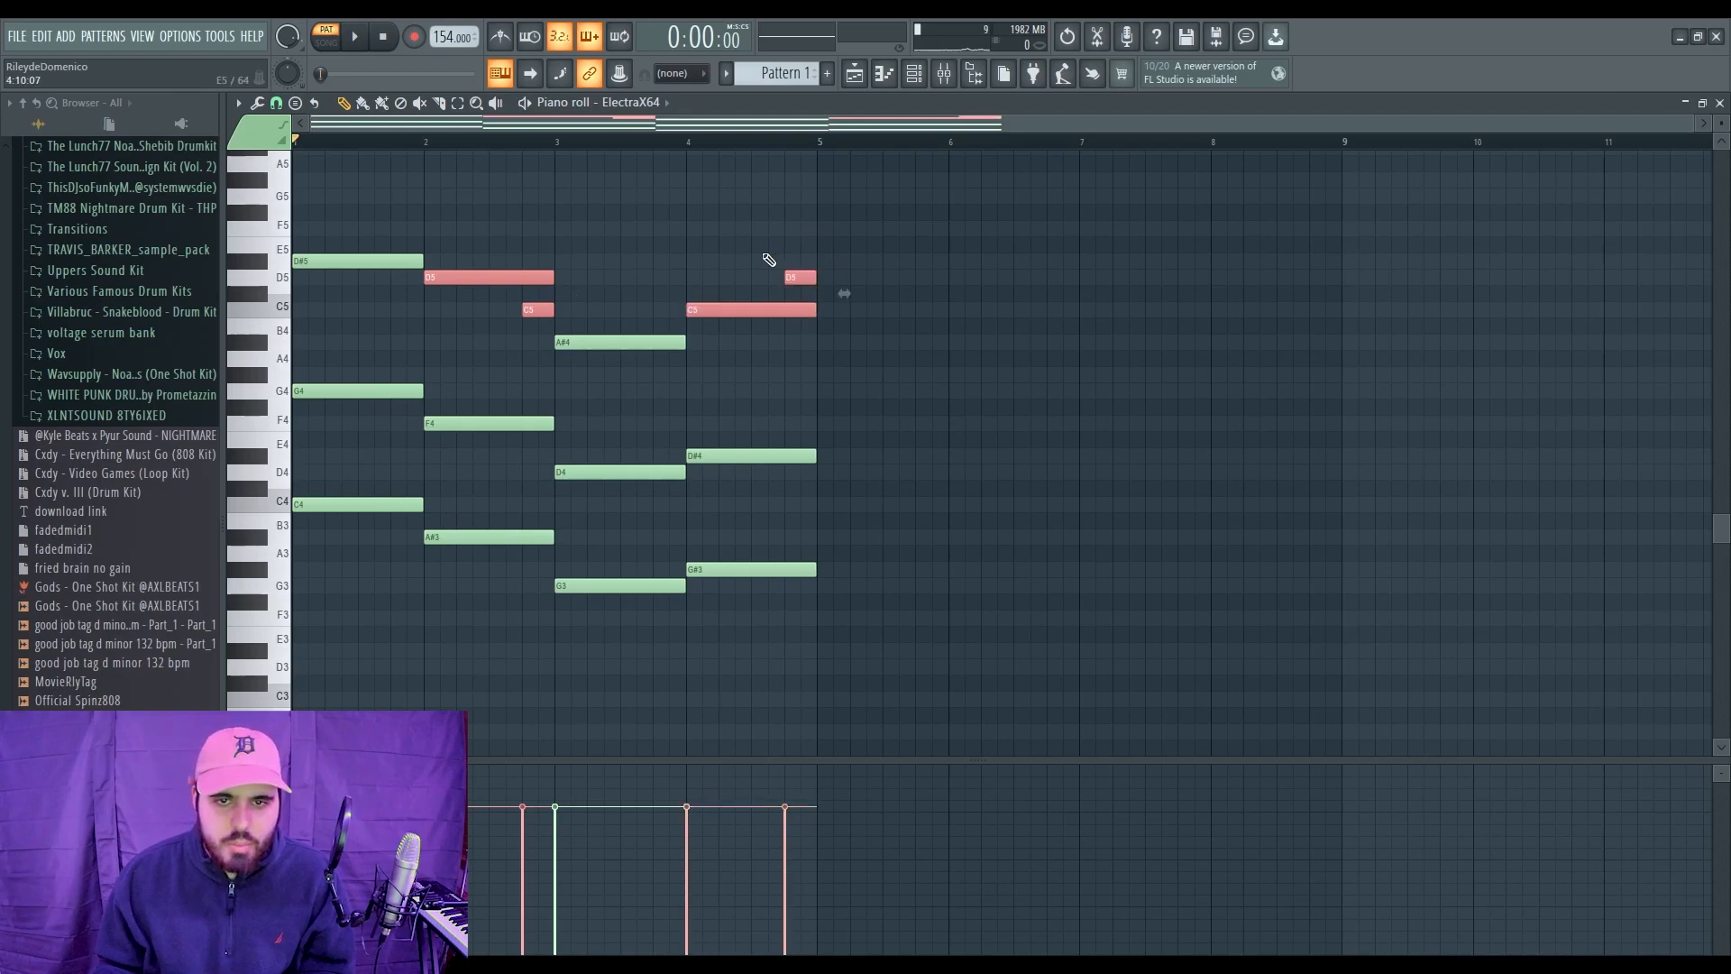
left_click(683, 250, "ctrl")
scroll(597, 336, "up", 2)
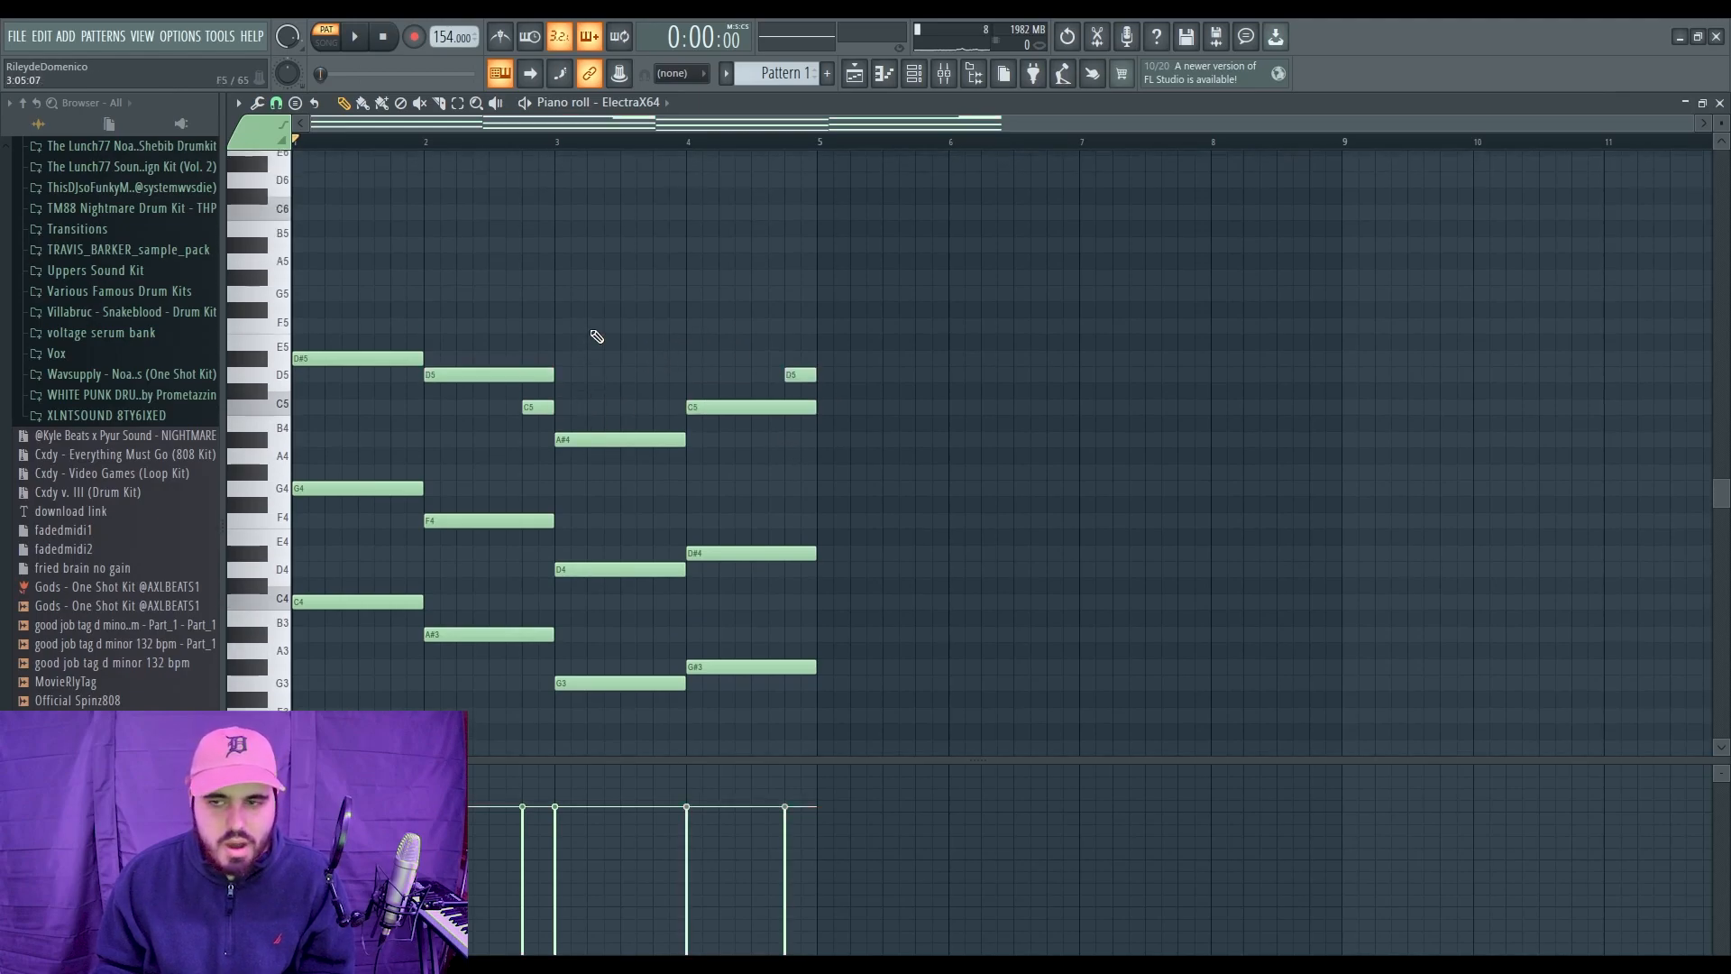
key("space")
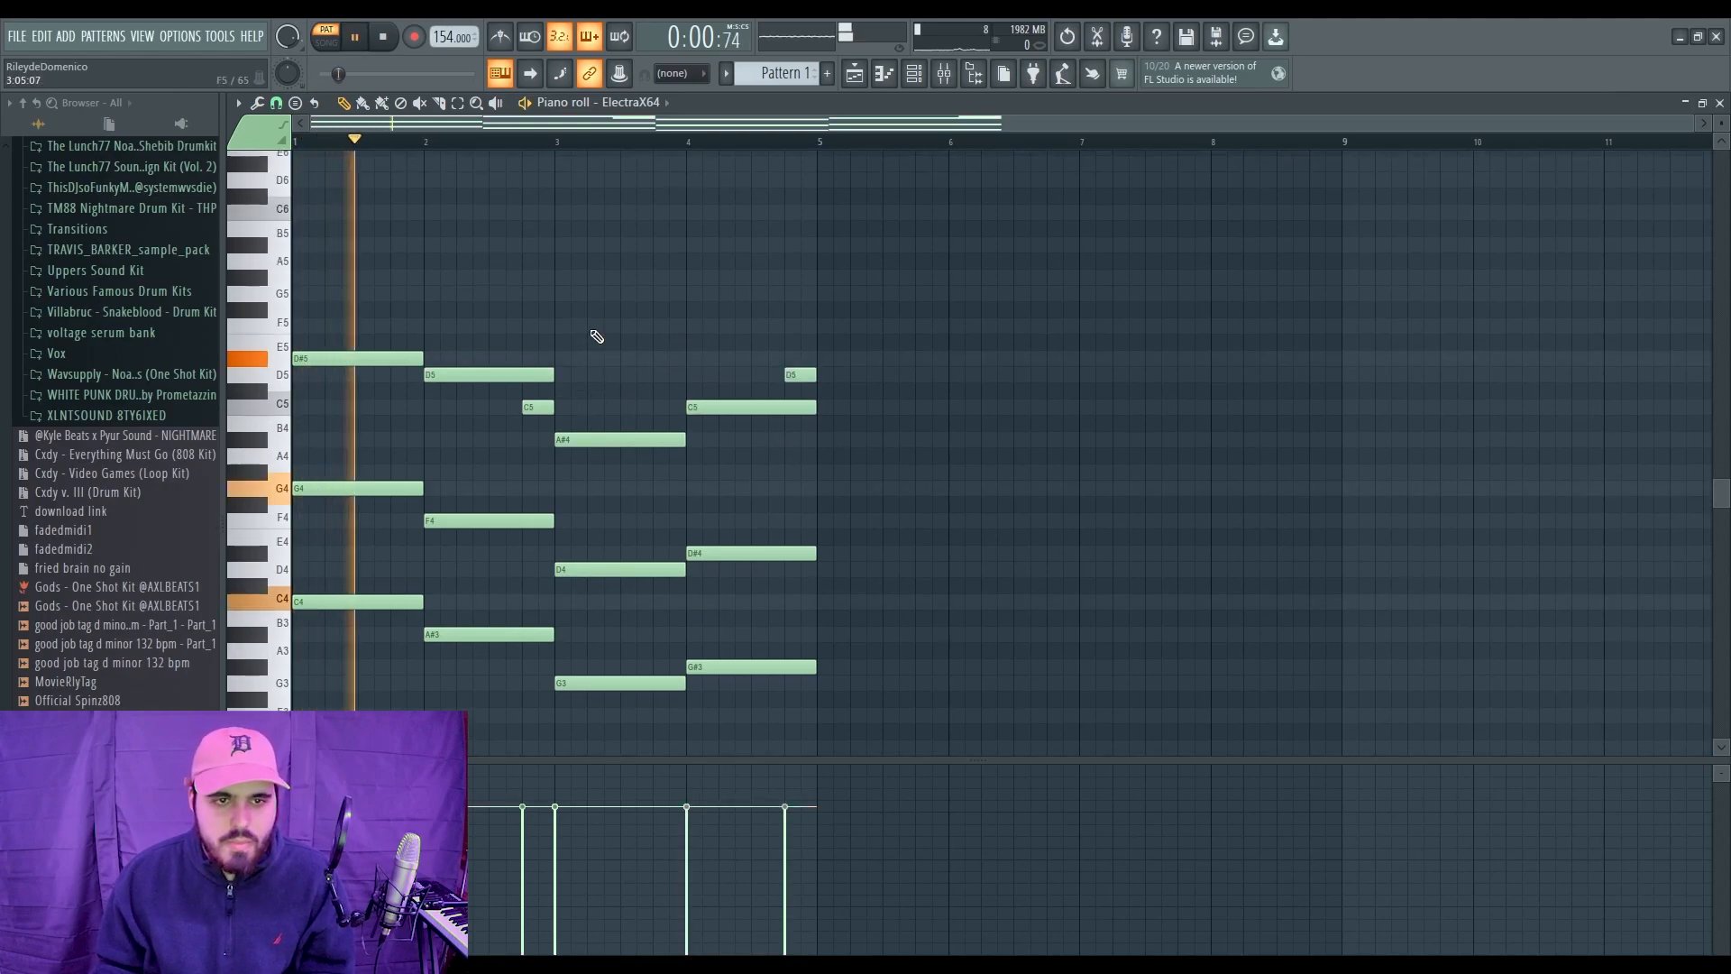
Step: Duplicate the four root notes C4, A#3, G3 and G#3 one octave lower
scroll(595, 334, "down", 4)
left_click_drag(365, 392, 804, 517)
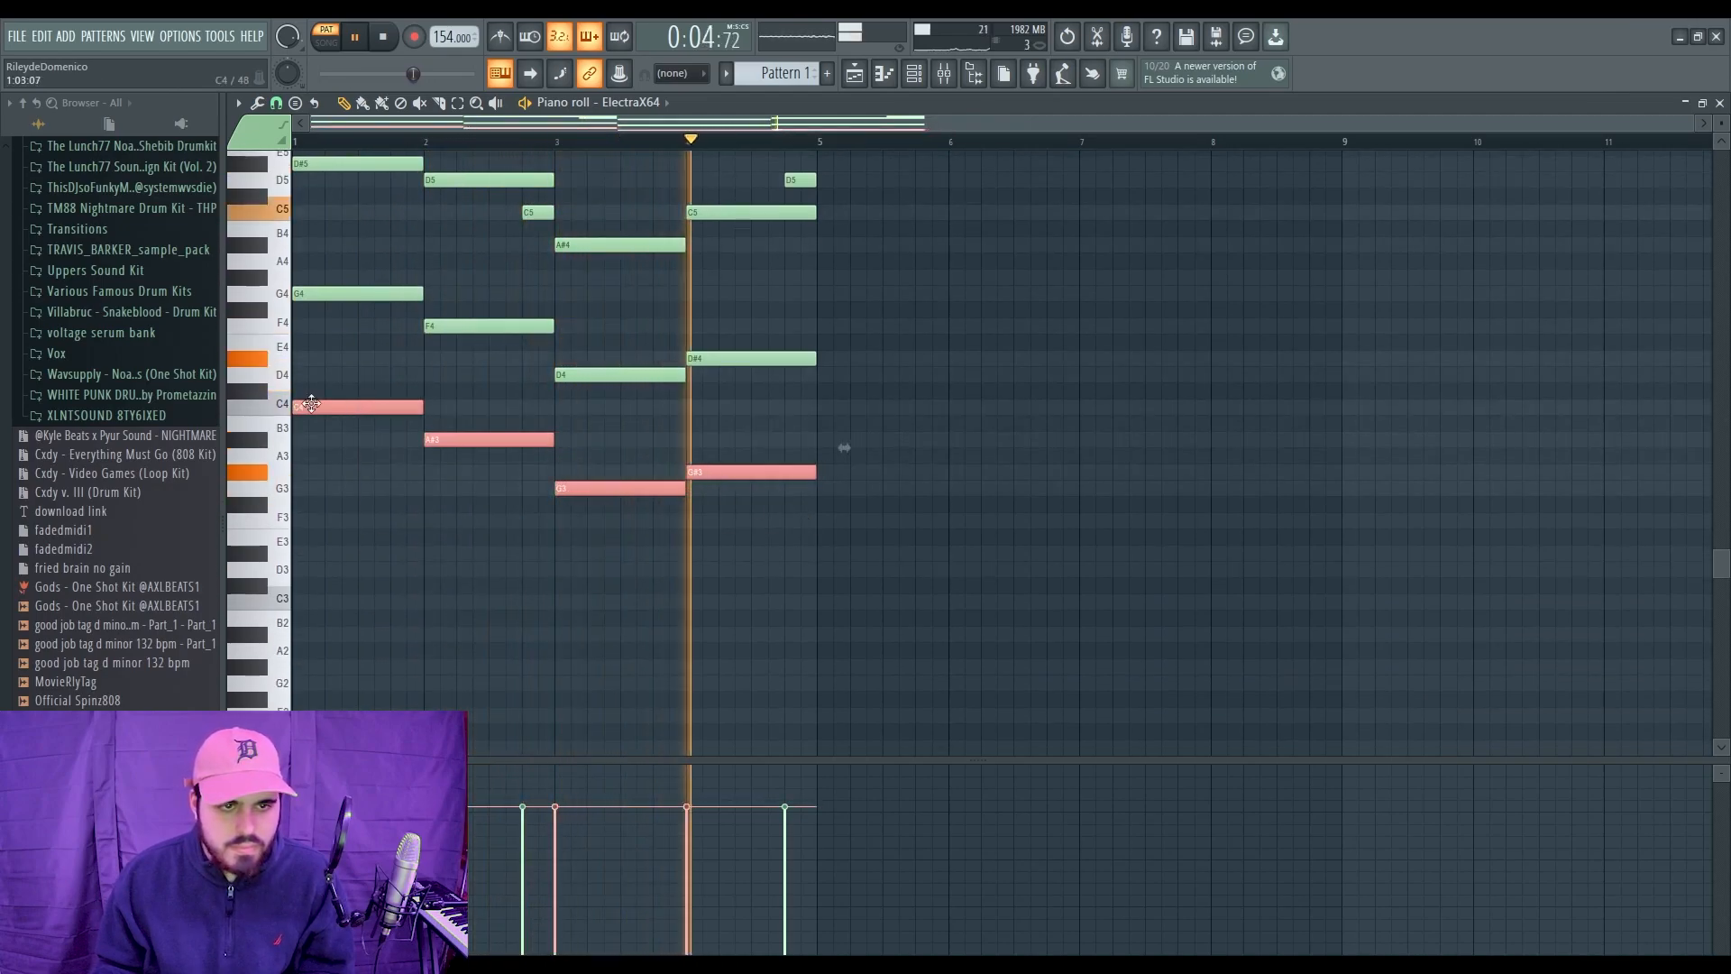
key("ctrl+c")
key("ctrl+v")
key("ctrl+Down")
left_click(432, 561)
scroll(428, 561, "up", 4)
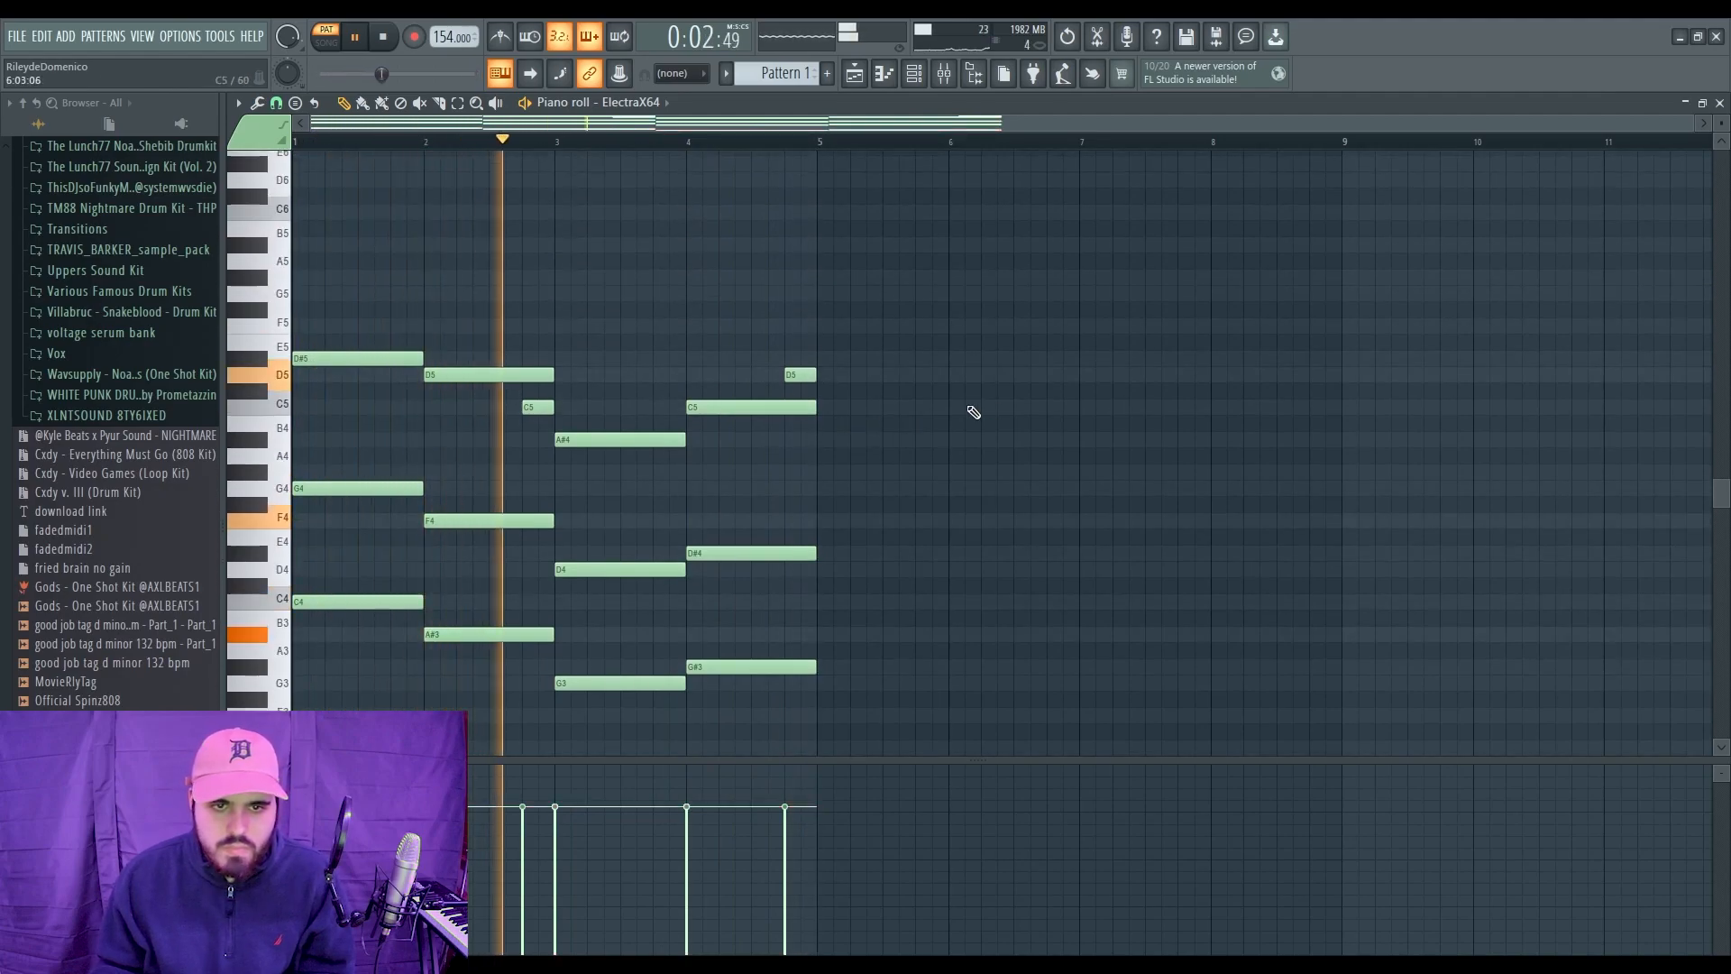
Step: Duplicate the whole four-bar progression into bars 5 to 8 and stop playback
key("ctrl+a")
key("ctrl+b")
scroll(869, 147, "down", 1)
key("ctrl+d")
key("space")
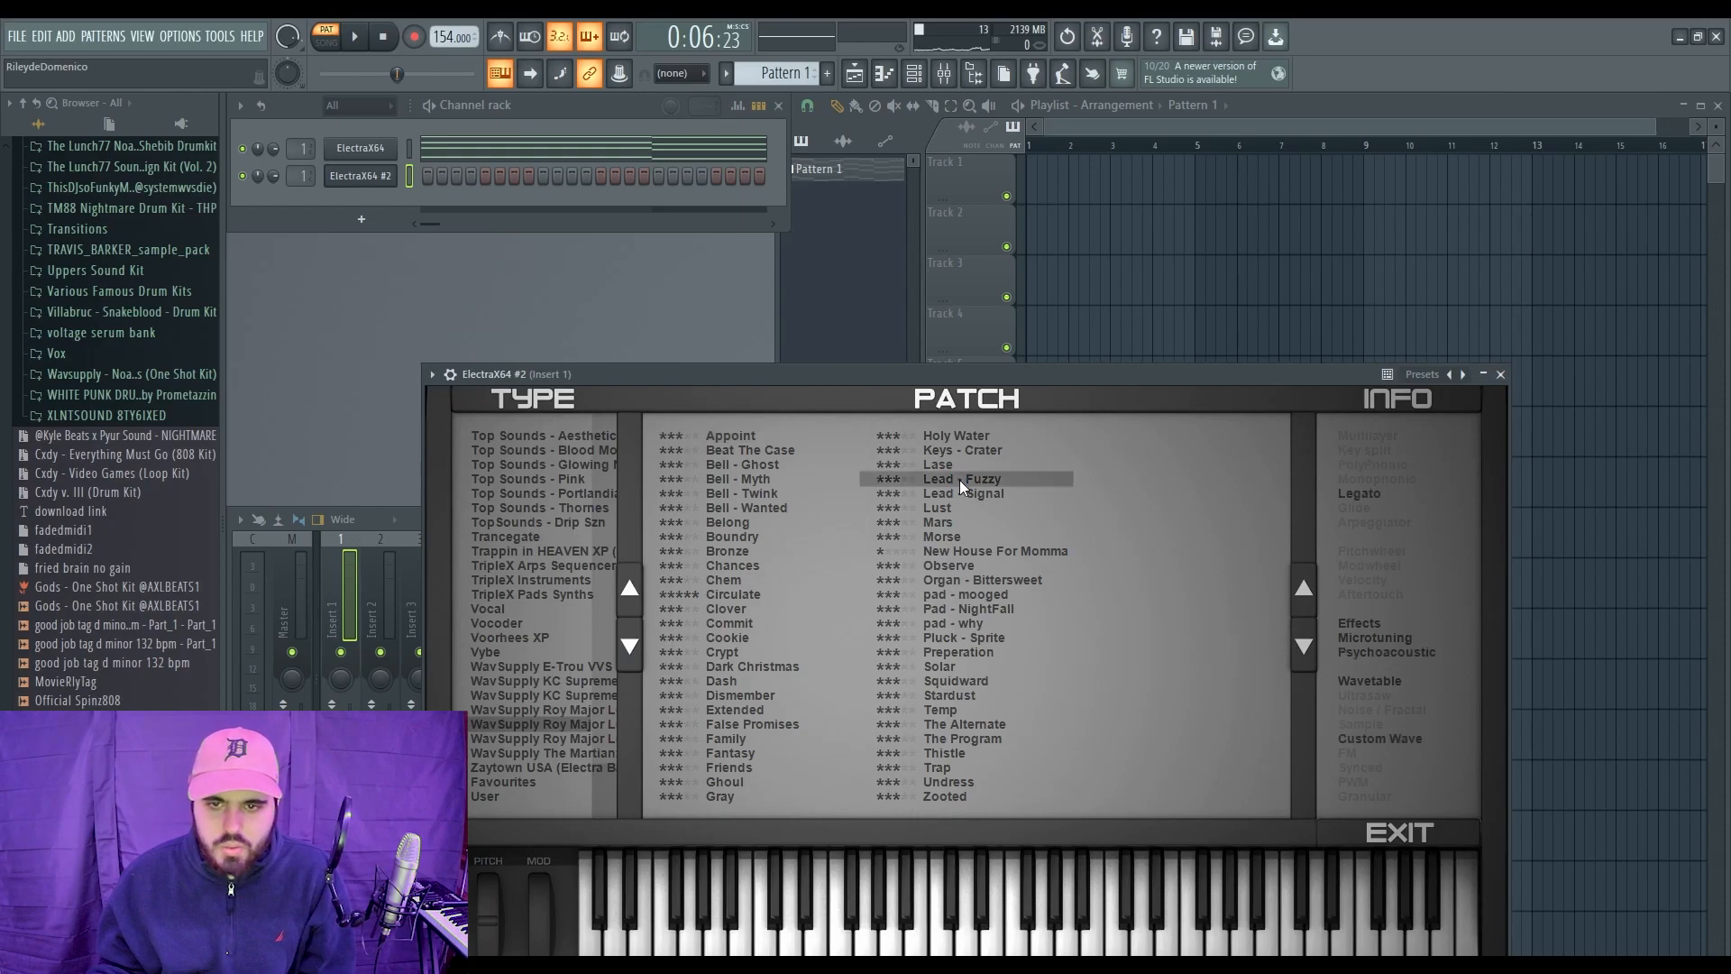
Step: Route the ElectraX64 #2 channel to mixer track 2 and open its piano roll
key("Escape")
left_click_drag(301, 177, 301, 166)
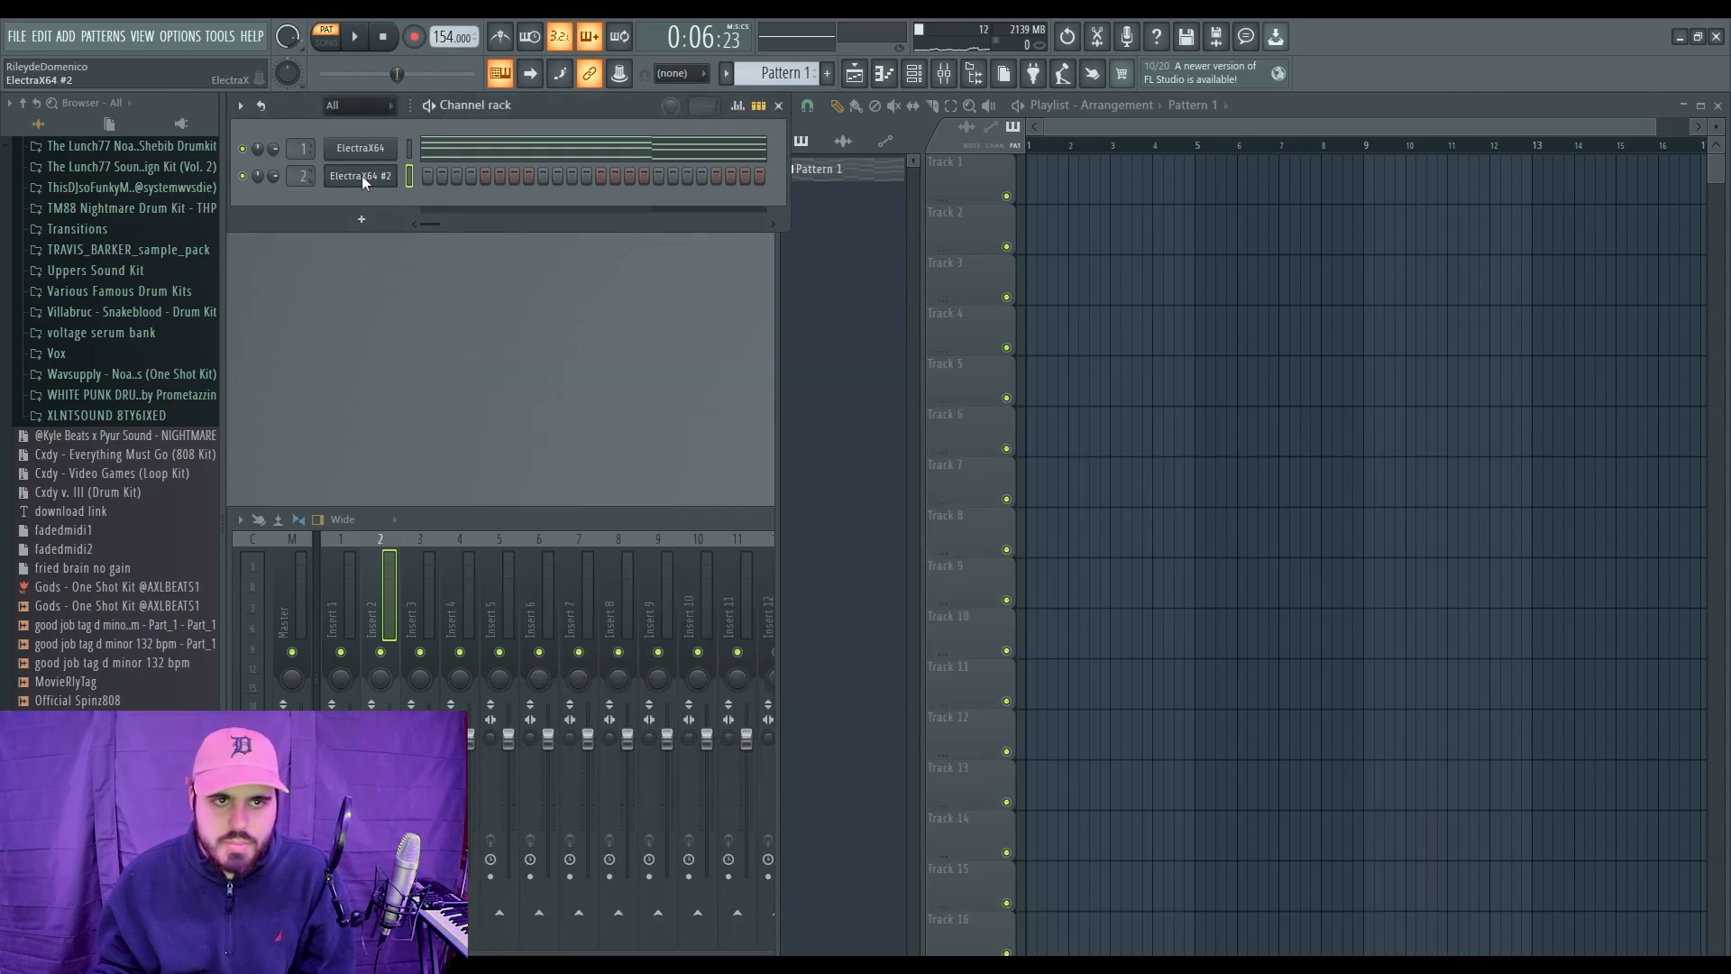
key("F7")
scroll(363, 362, "up", 2)
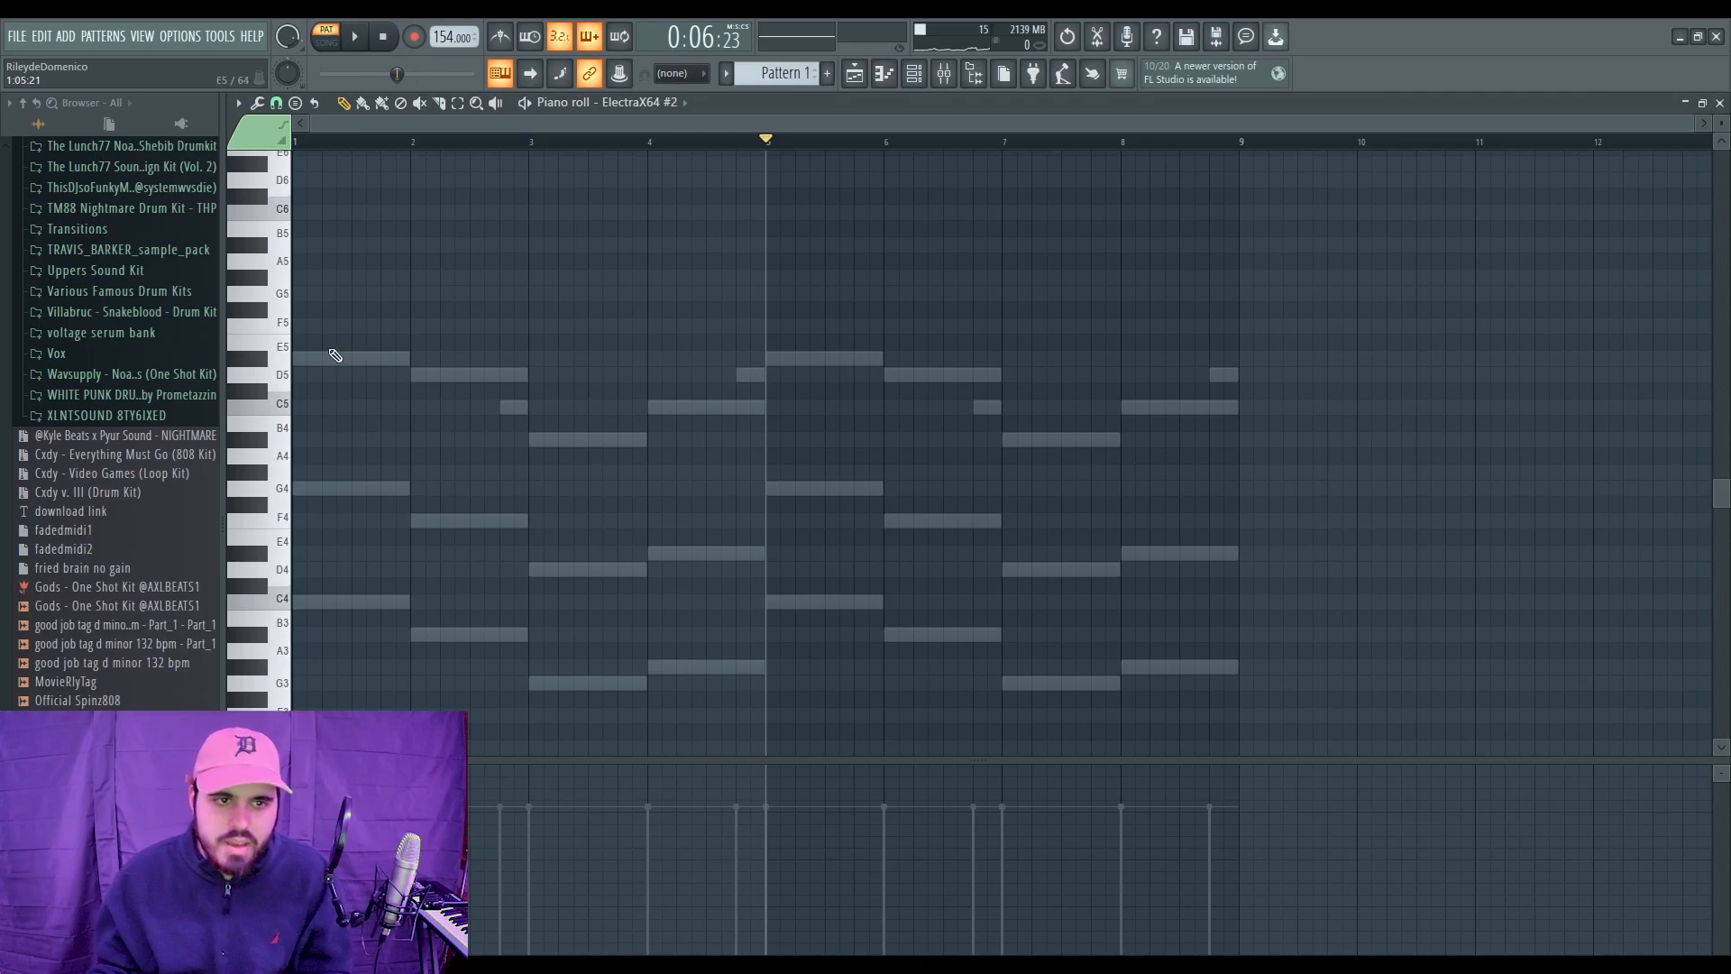
Step: Draw one-beat melody notes C5 and A#4 on beats 1 and 4 of bar 1, and G4 and G#4 on beats 2 and 4 of bar 2
key("space")
left_click(280, 399)
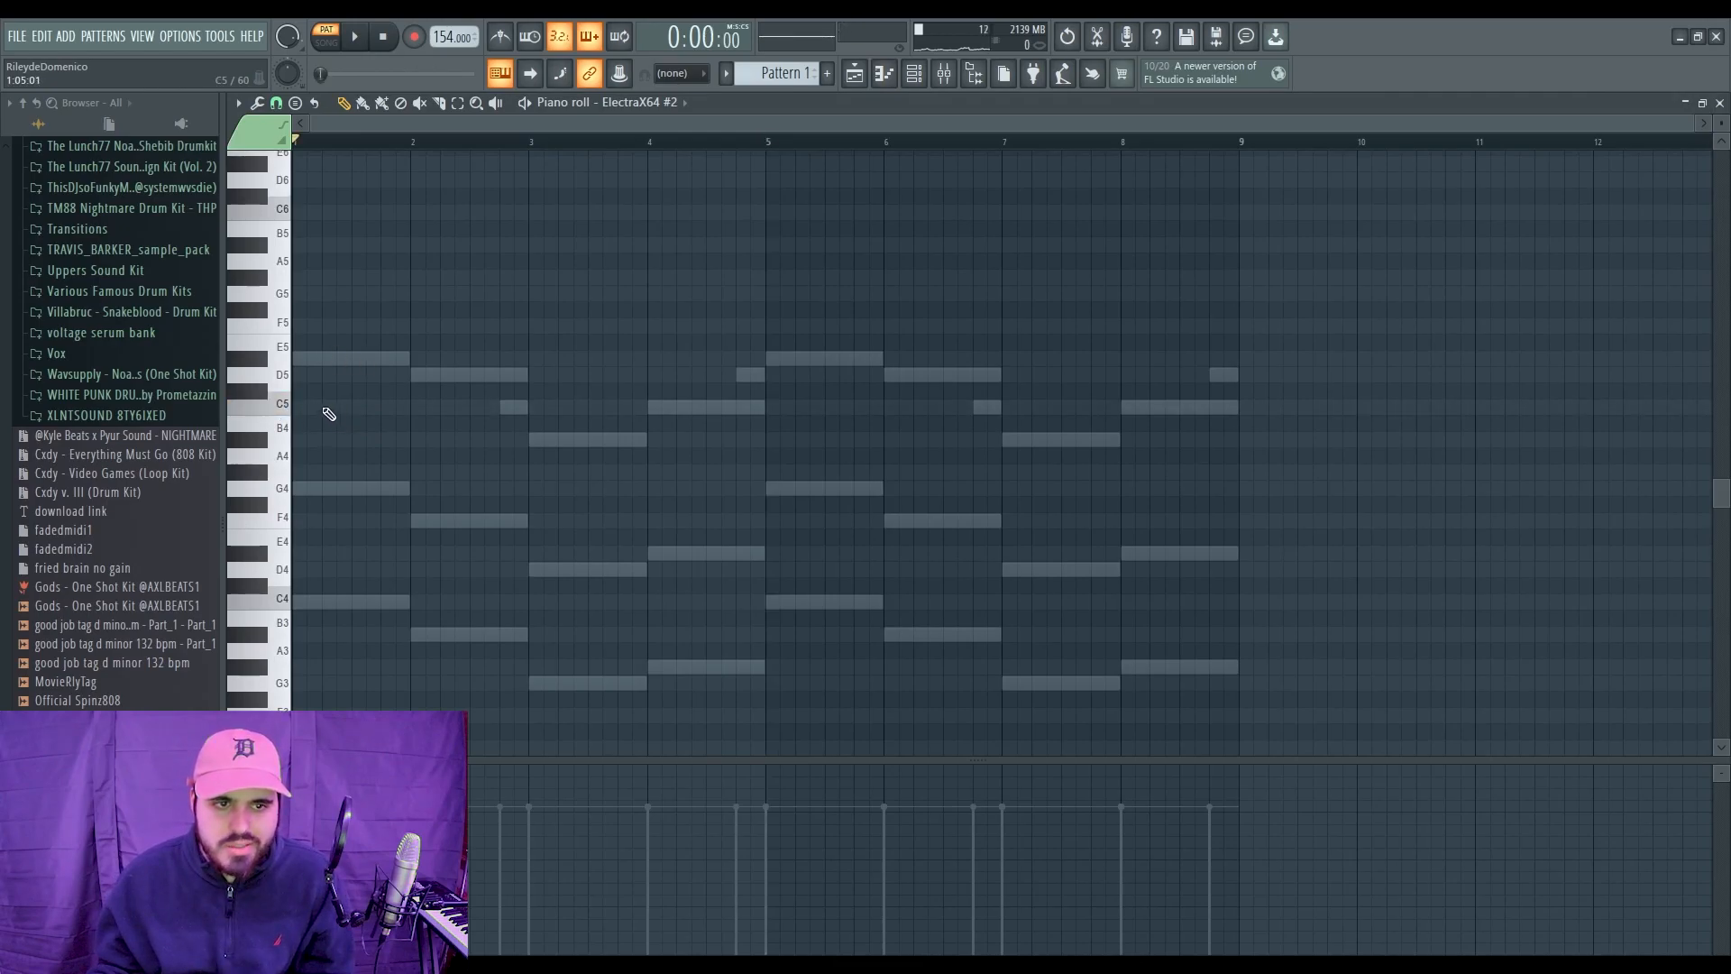
left_click_drag(323, 408, 298, 408)
mouse_move(408, 407)
left_mouse_down()
mouse_move(290, 407)
mouse_move(319, 408)
left_mouse_up()
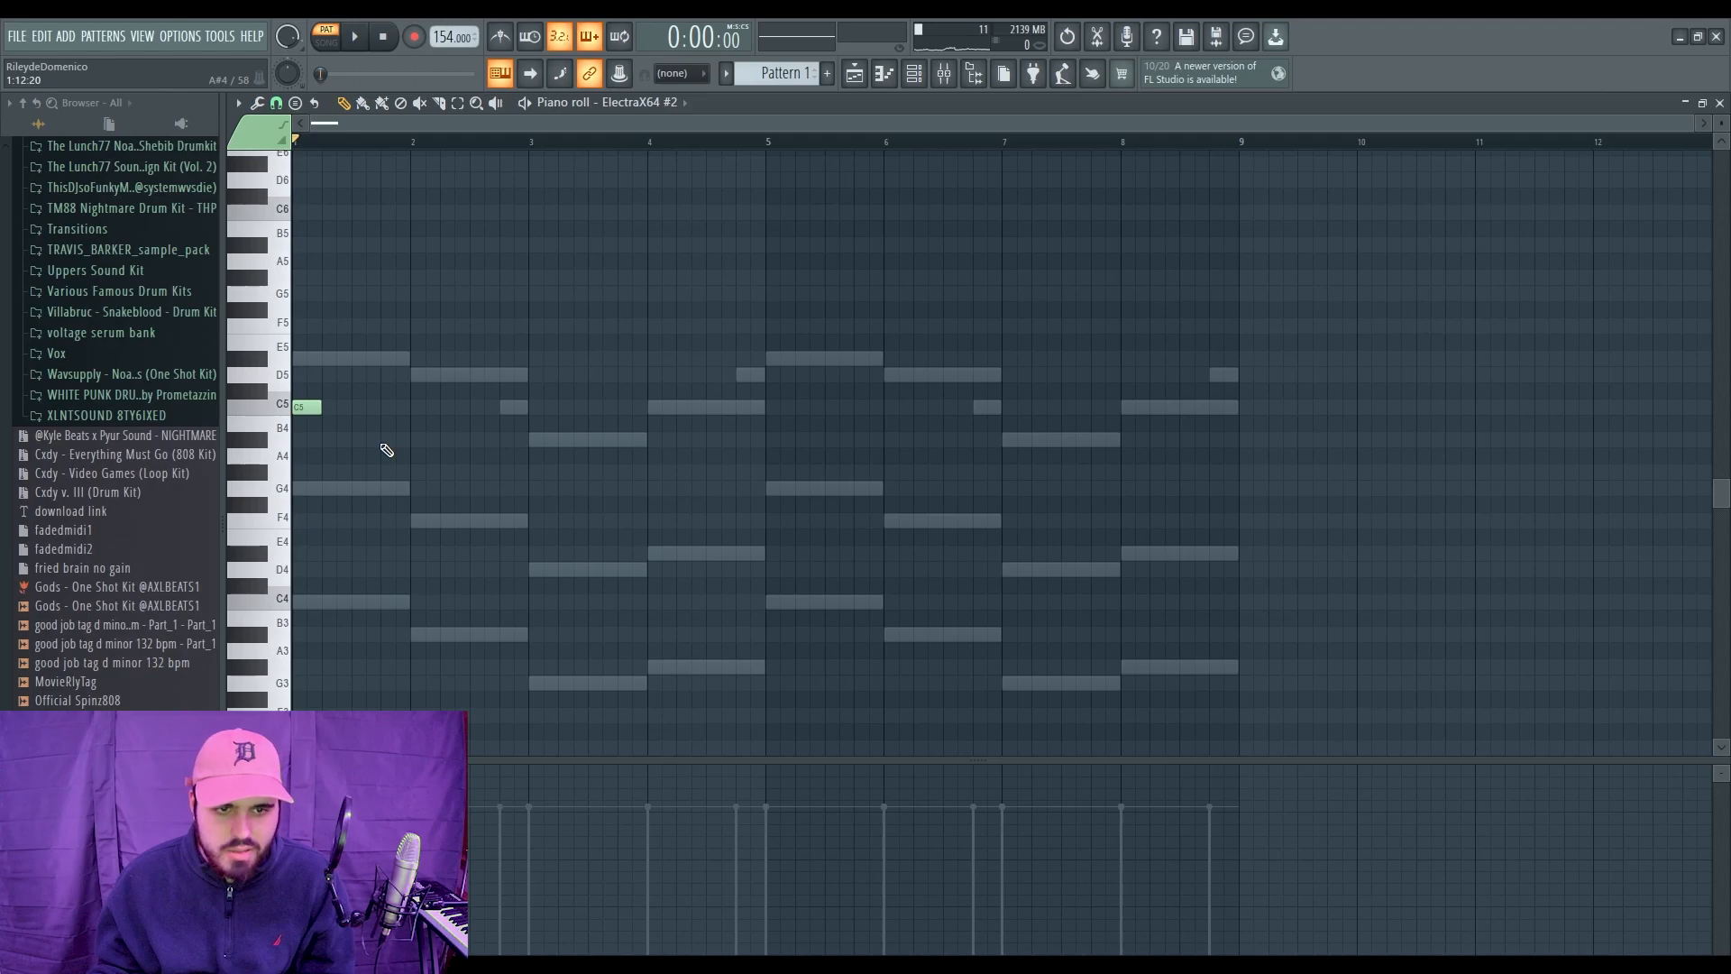
left_click(385, 440)
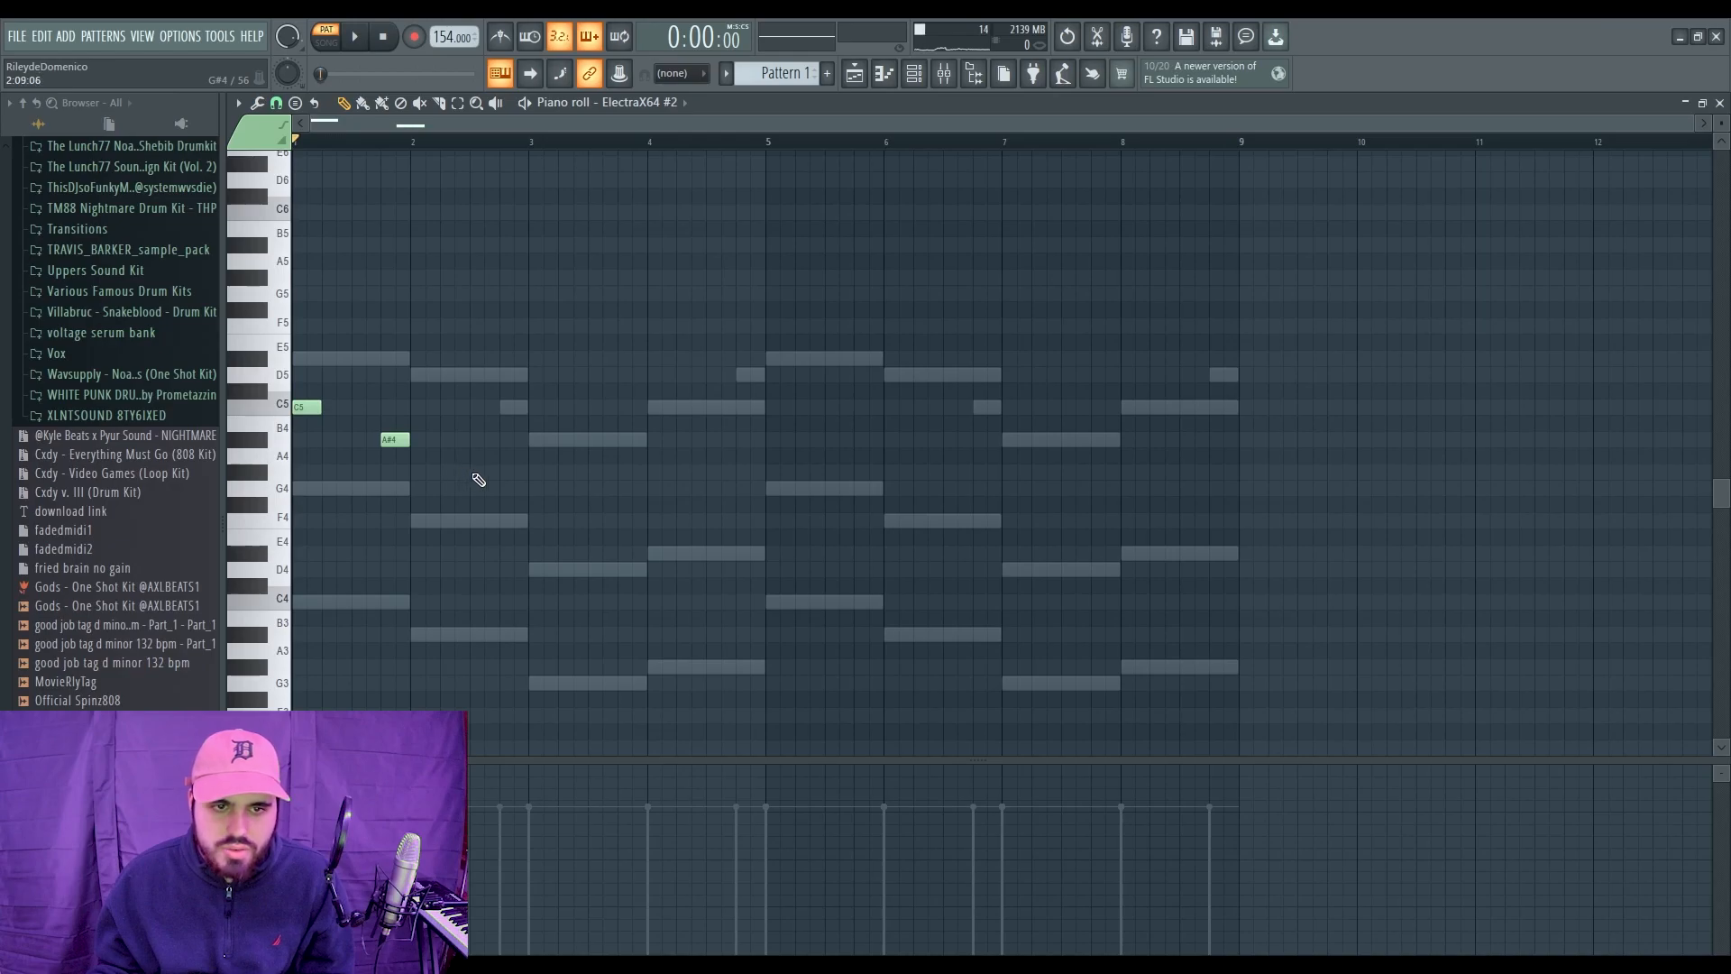
left_click(441, 488)
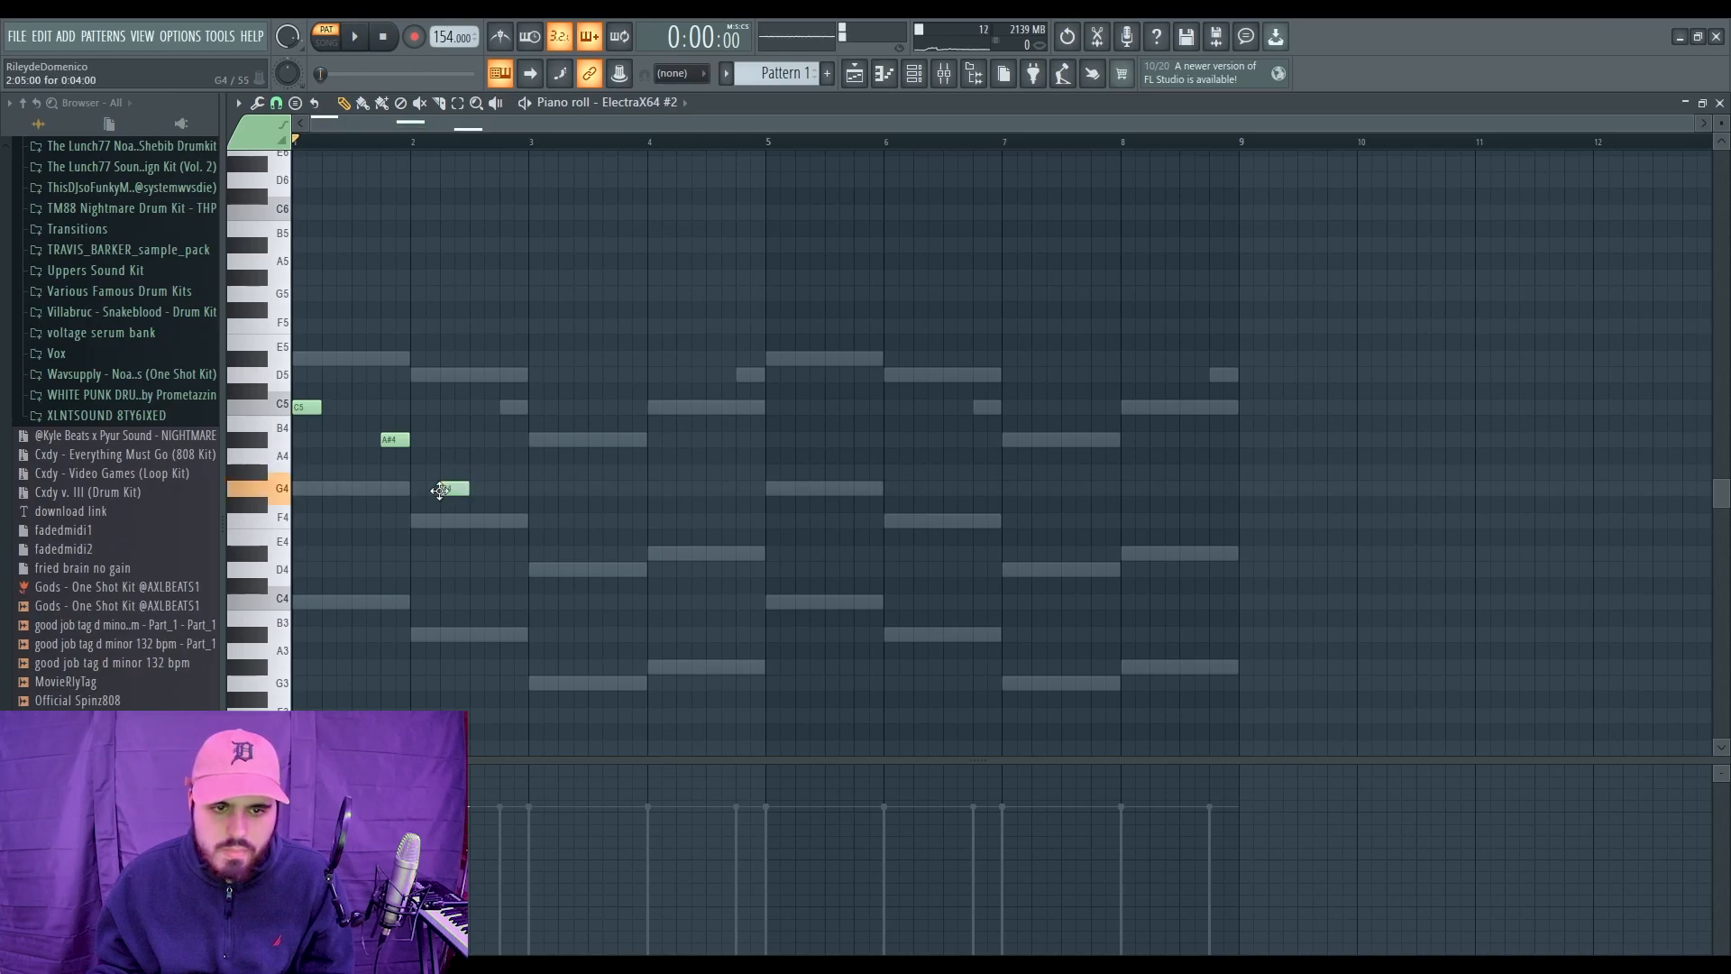
left_click(506, 472)
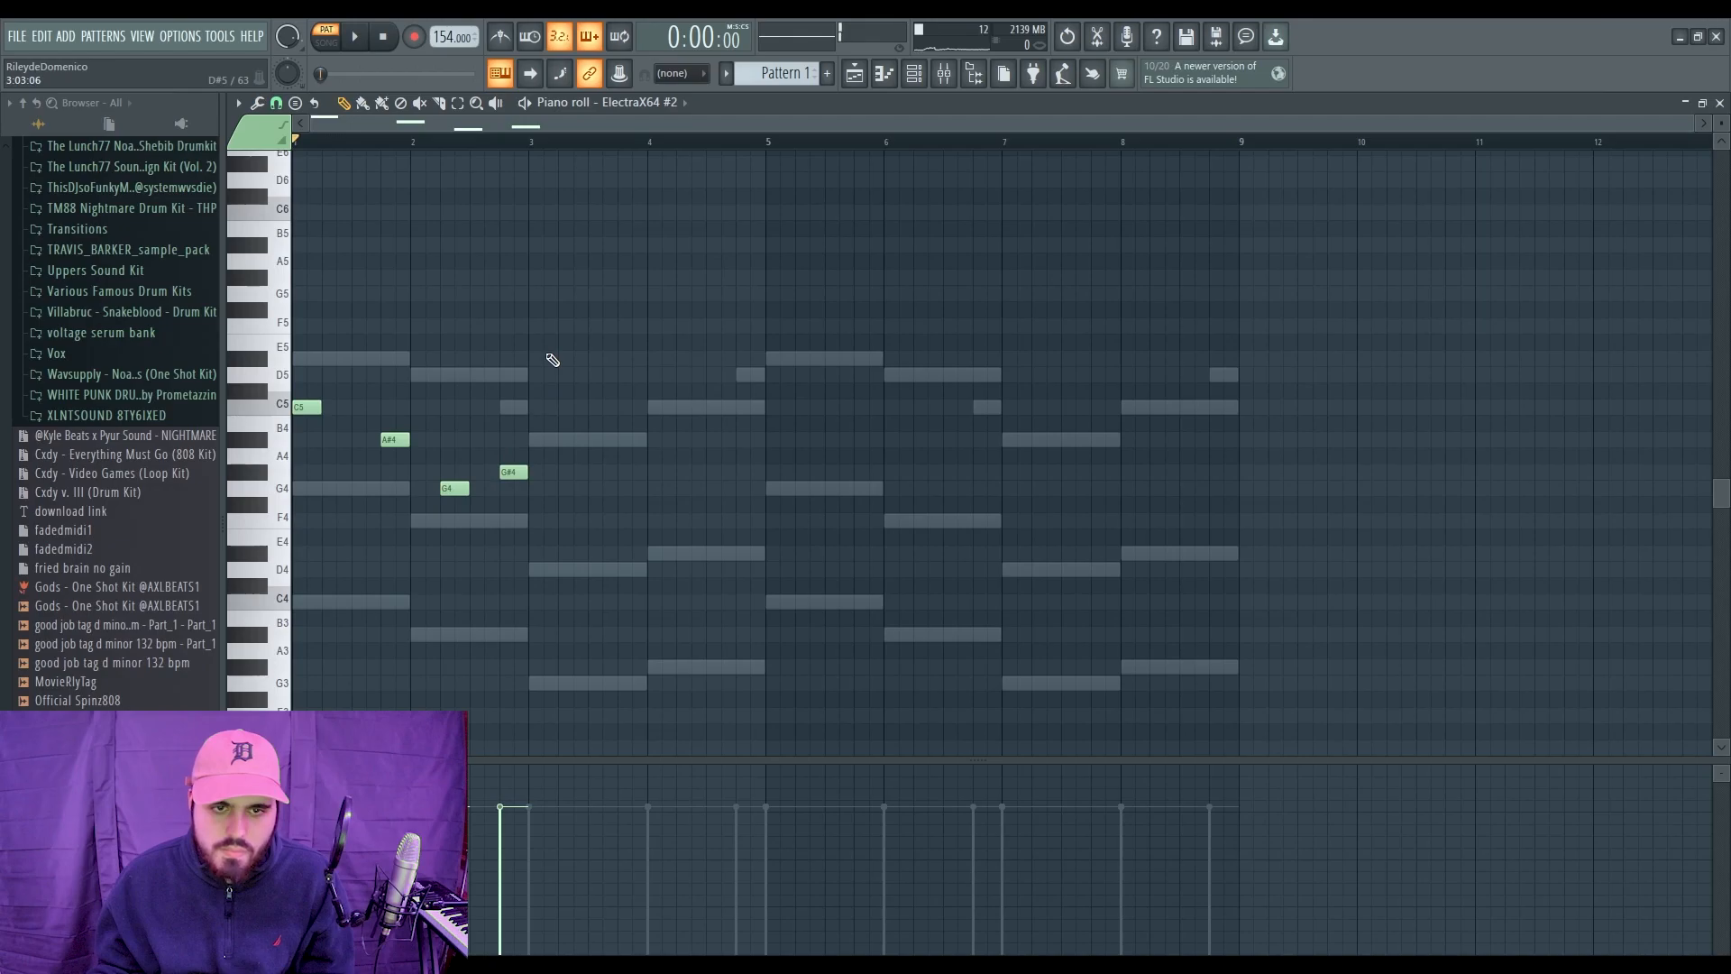
Step: Play the melody and move the G4 in bar 2 to beat 3, directly before the G#4
key("space")
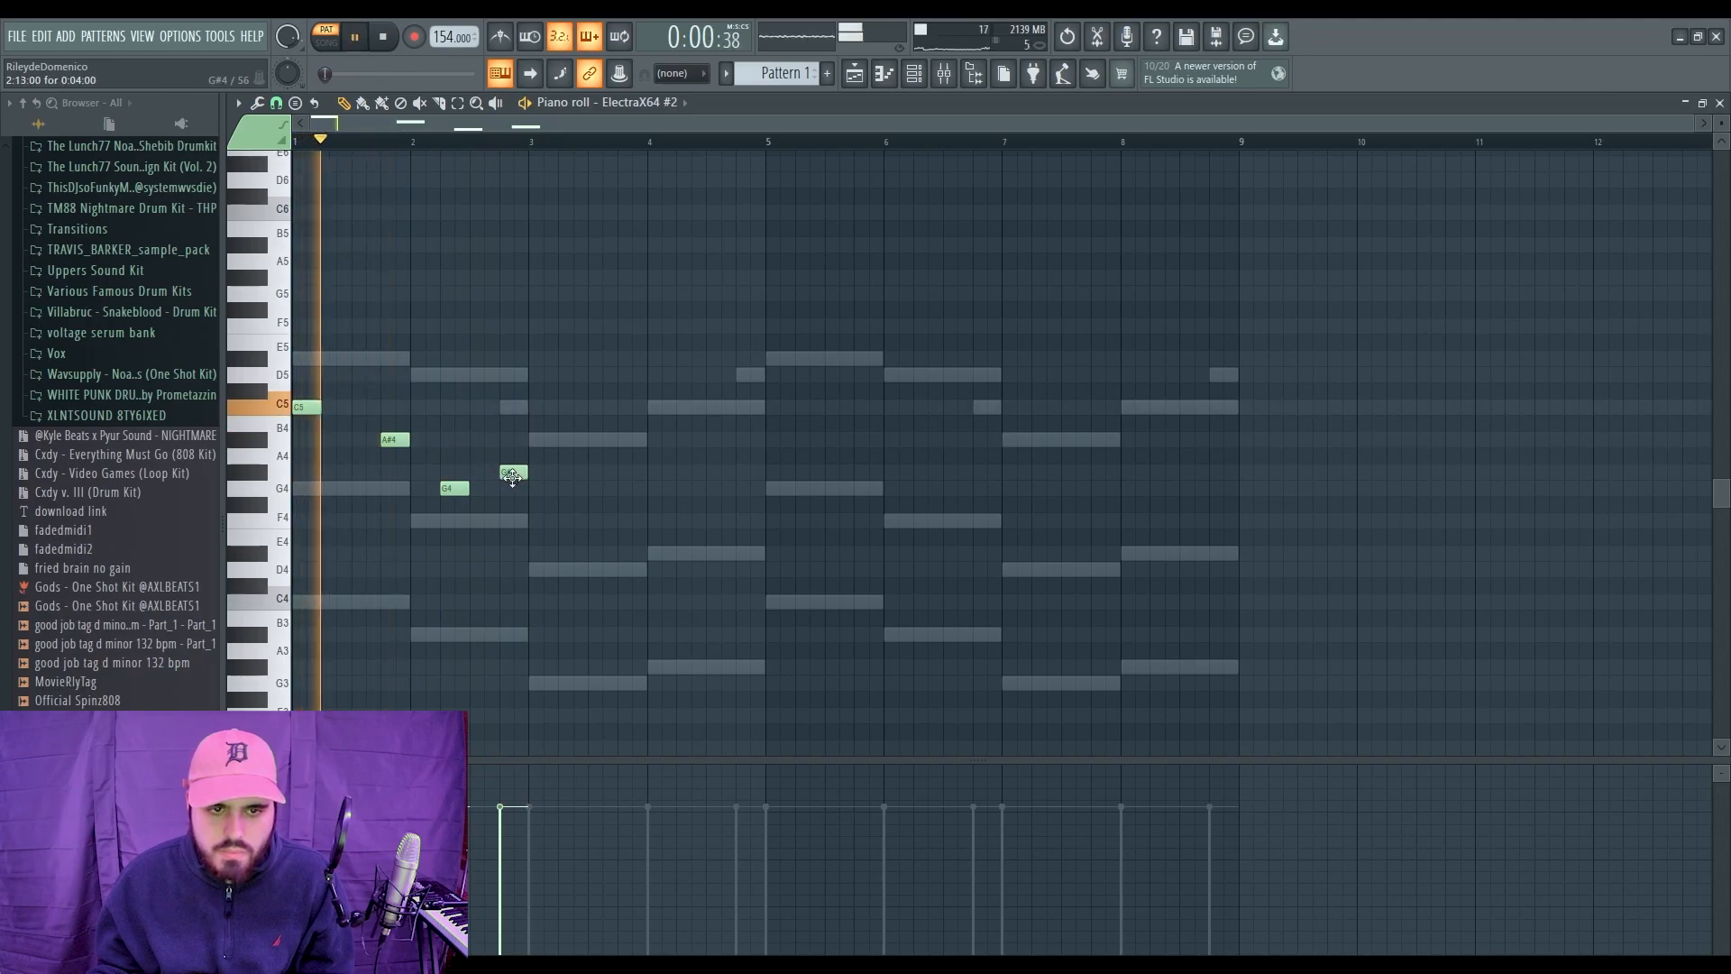
left_click_drag(447, 490, 478, 491)
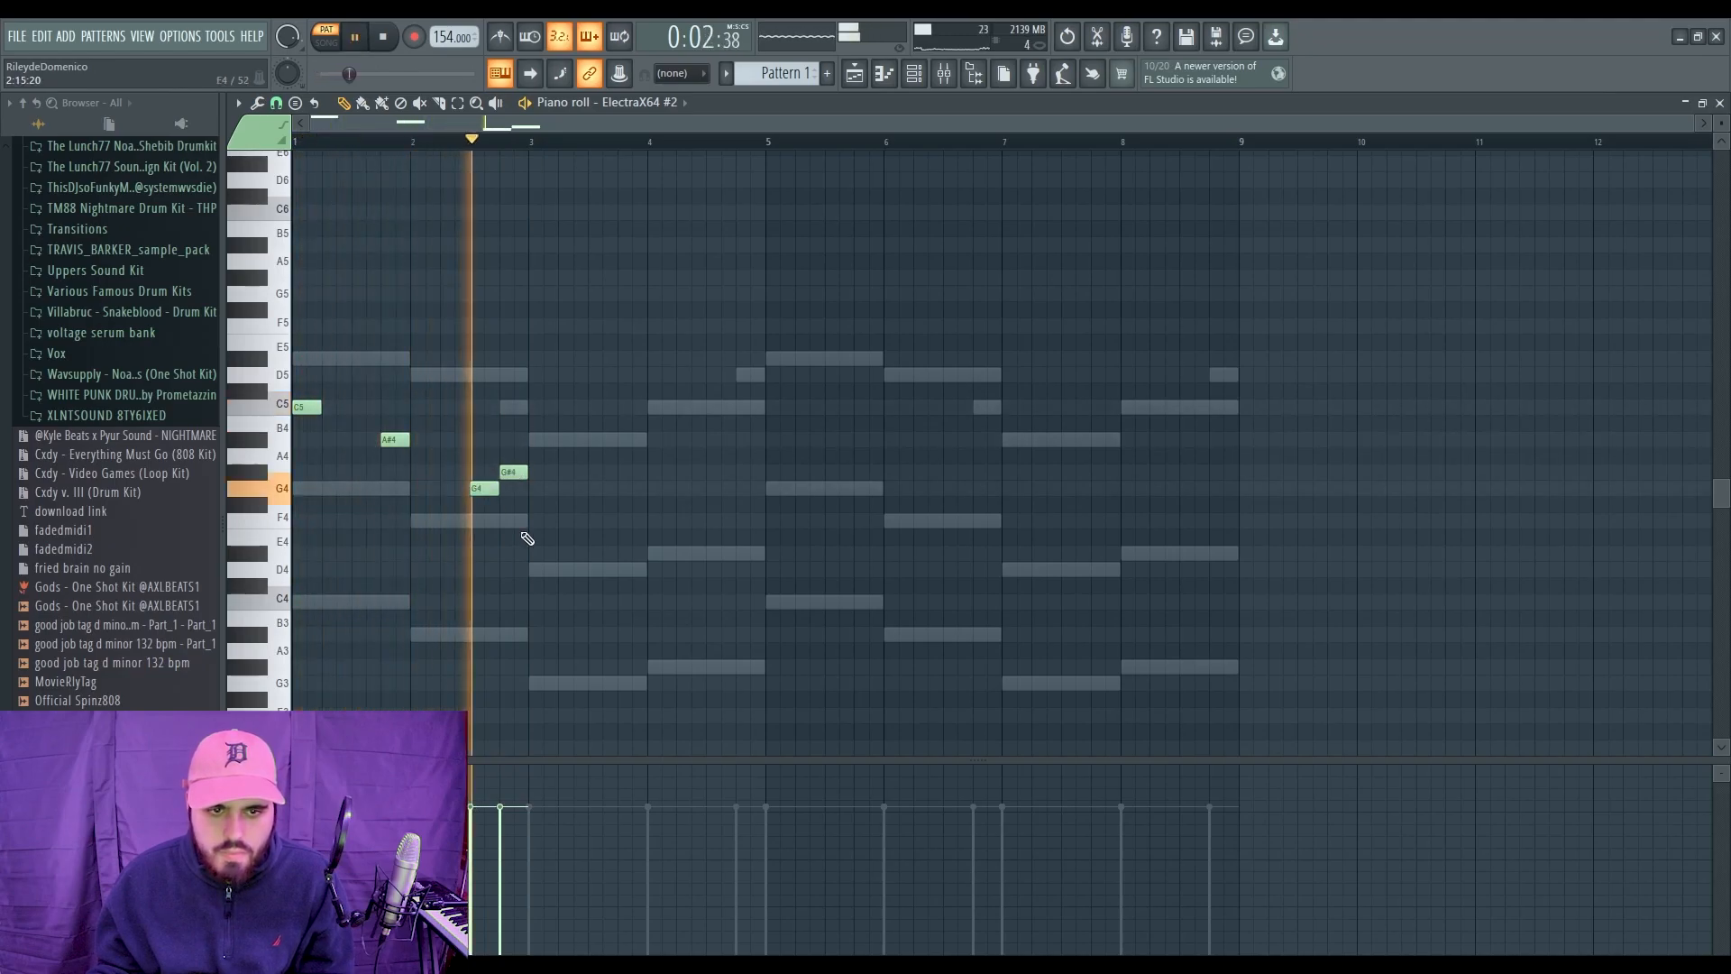
key("space")
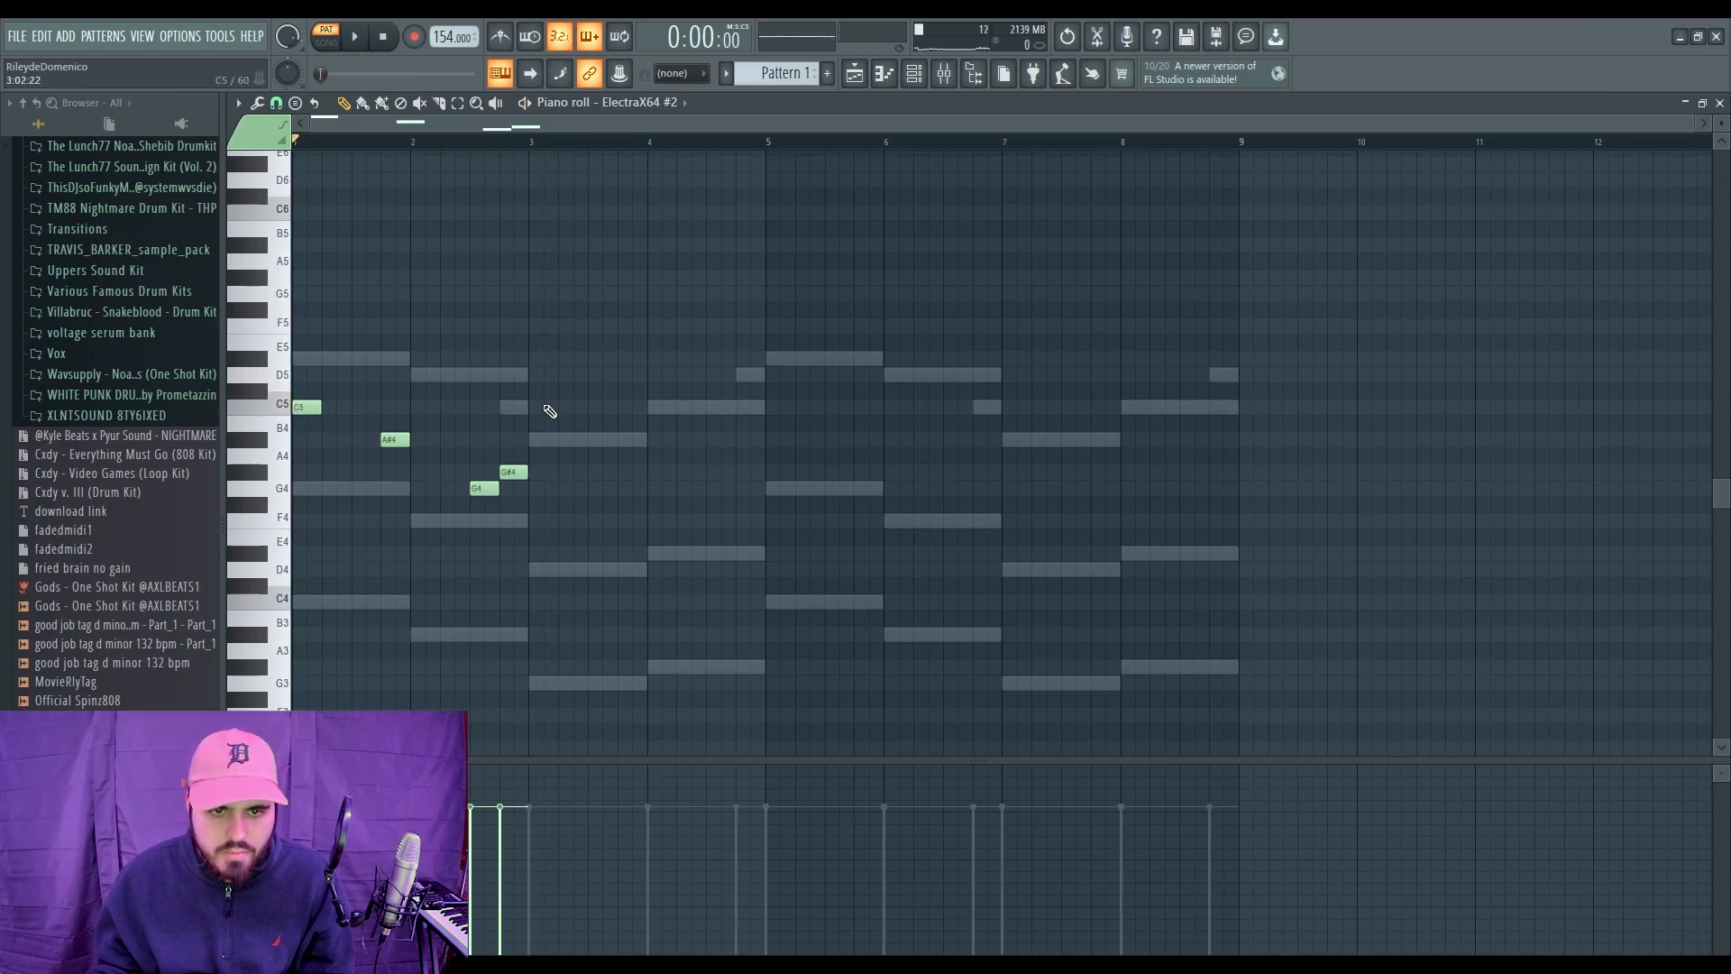
Step: Add one-beat melody notes A#4 and G4 on beats 1 and 4 of bar 3, and G#4 and A#4 on beats 3 and 4 of bar 4
left_click(542, 439)
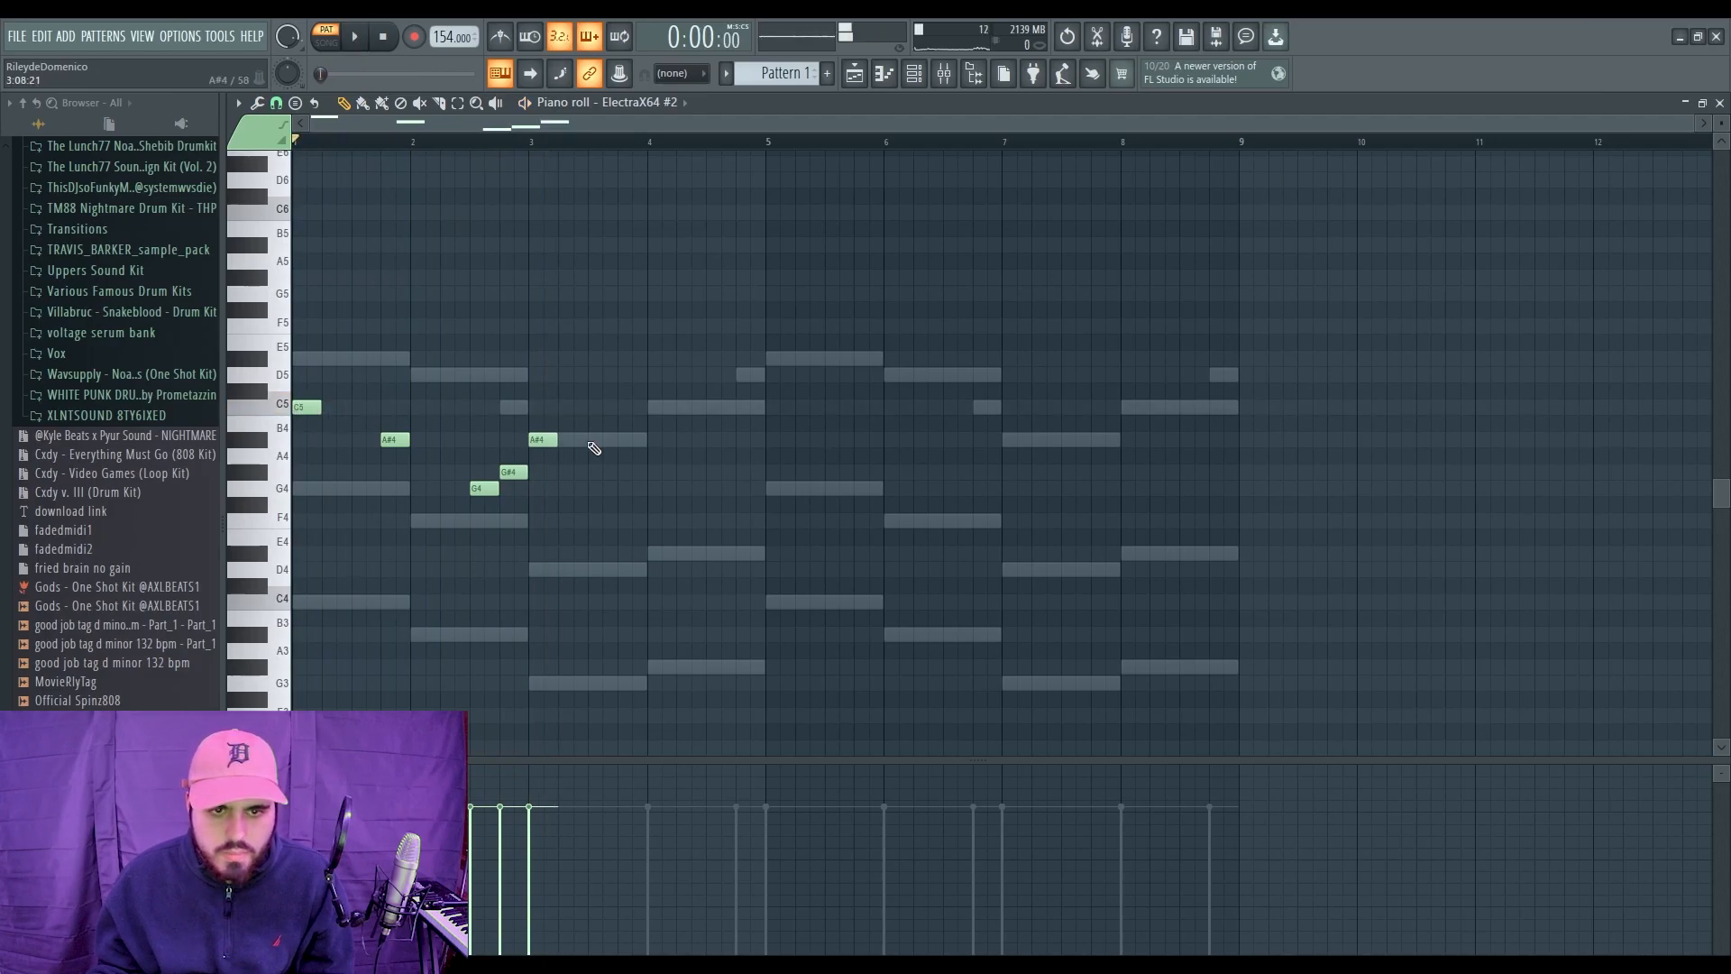
left_click(625, 473)
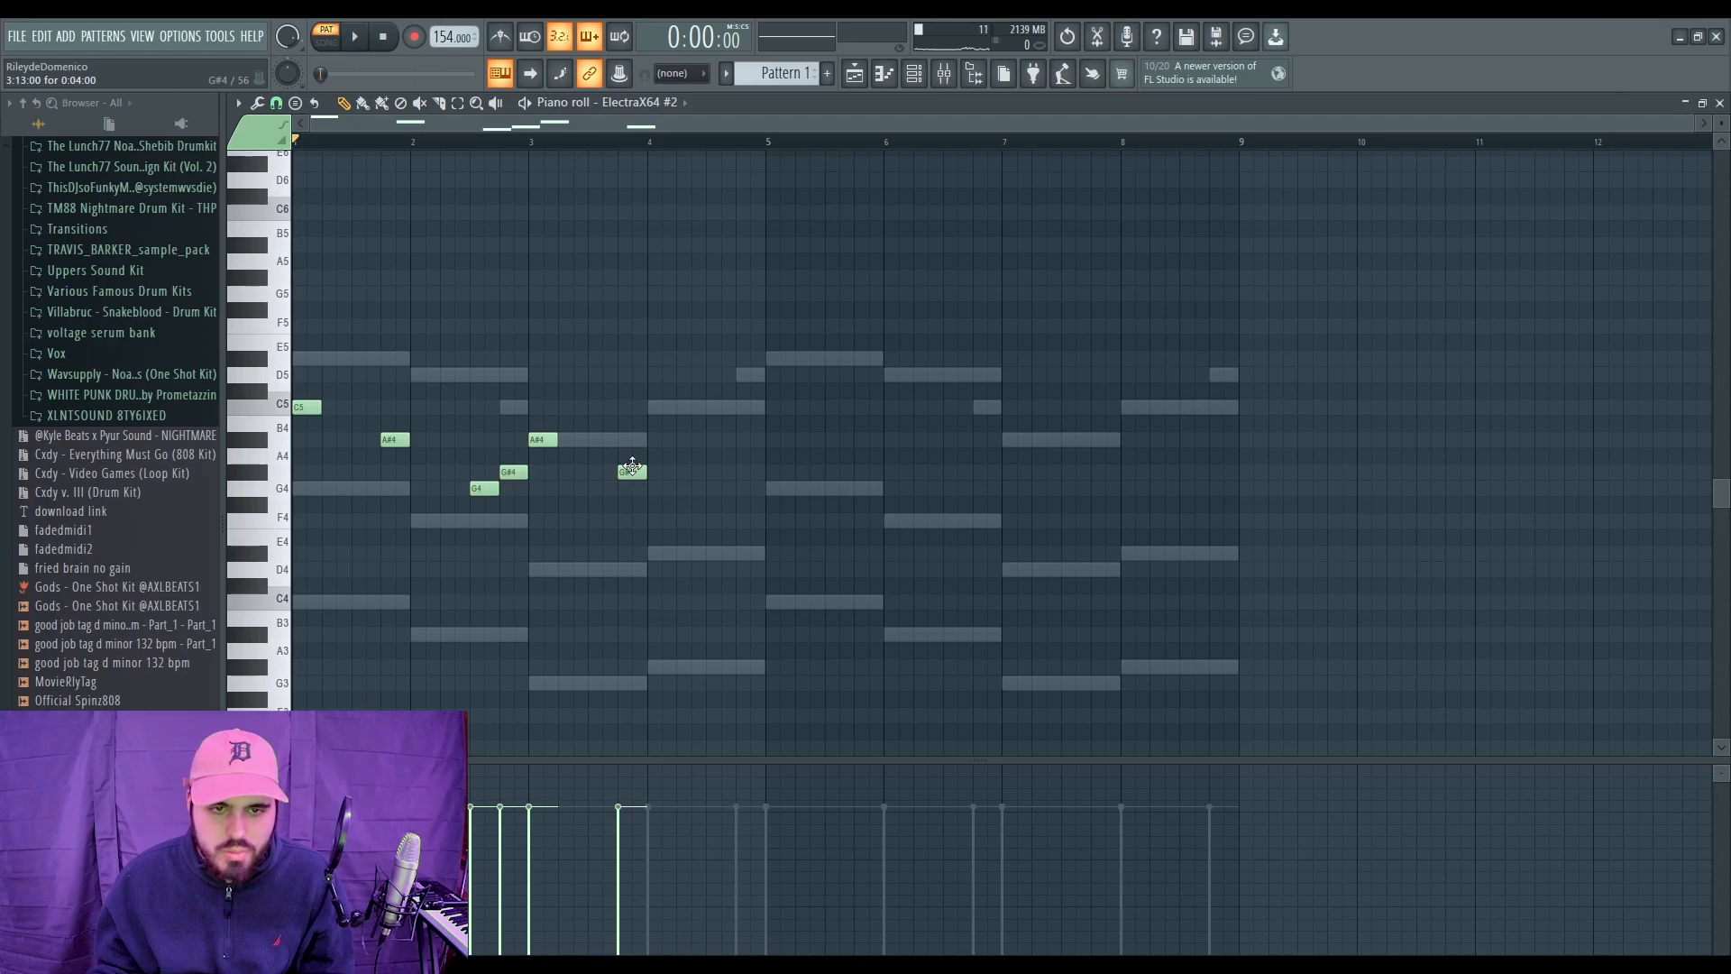
left_click_drag(628, 472, 629, 488)
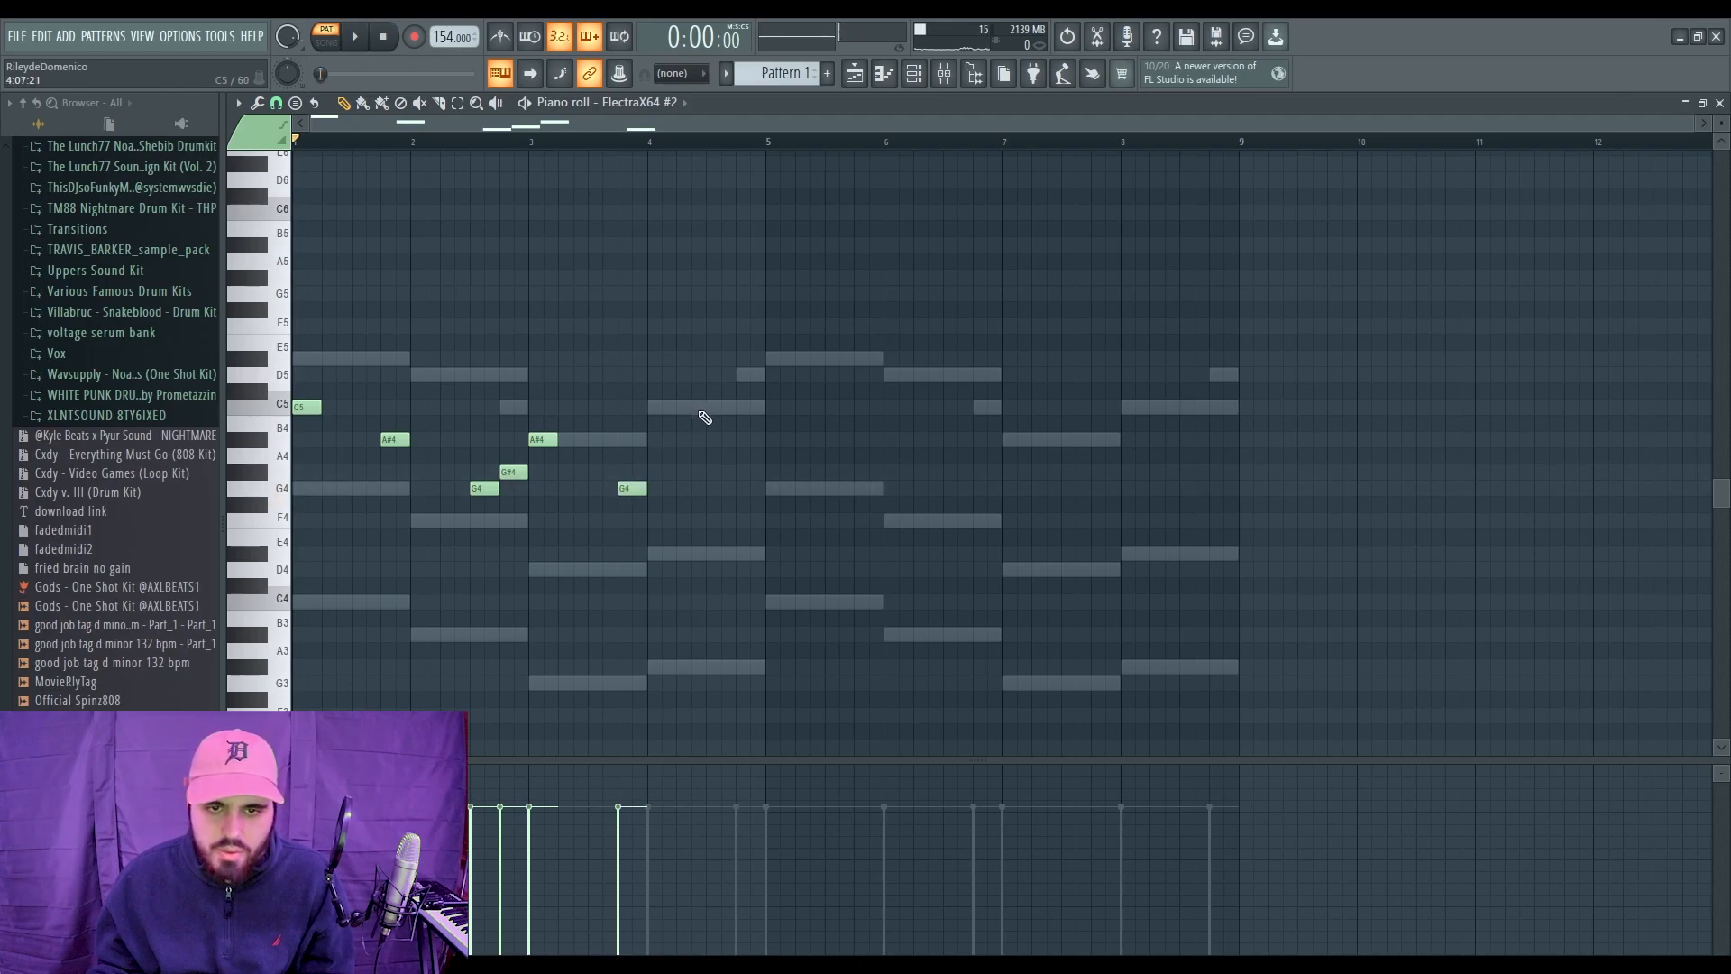
left_click(705, 472)
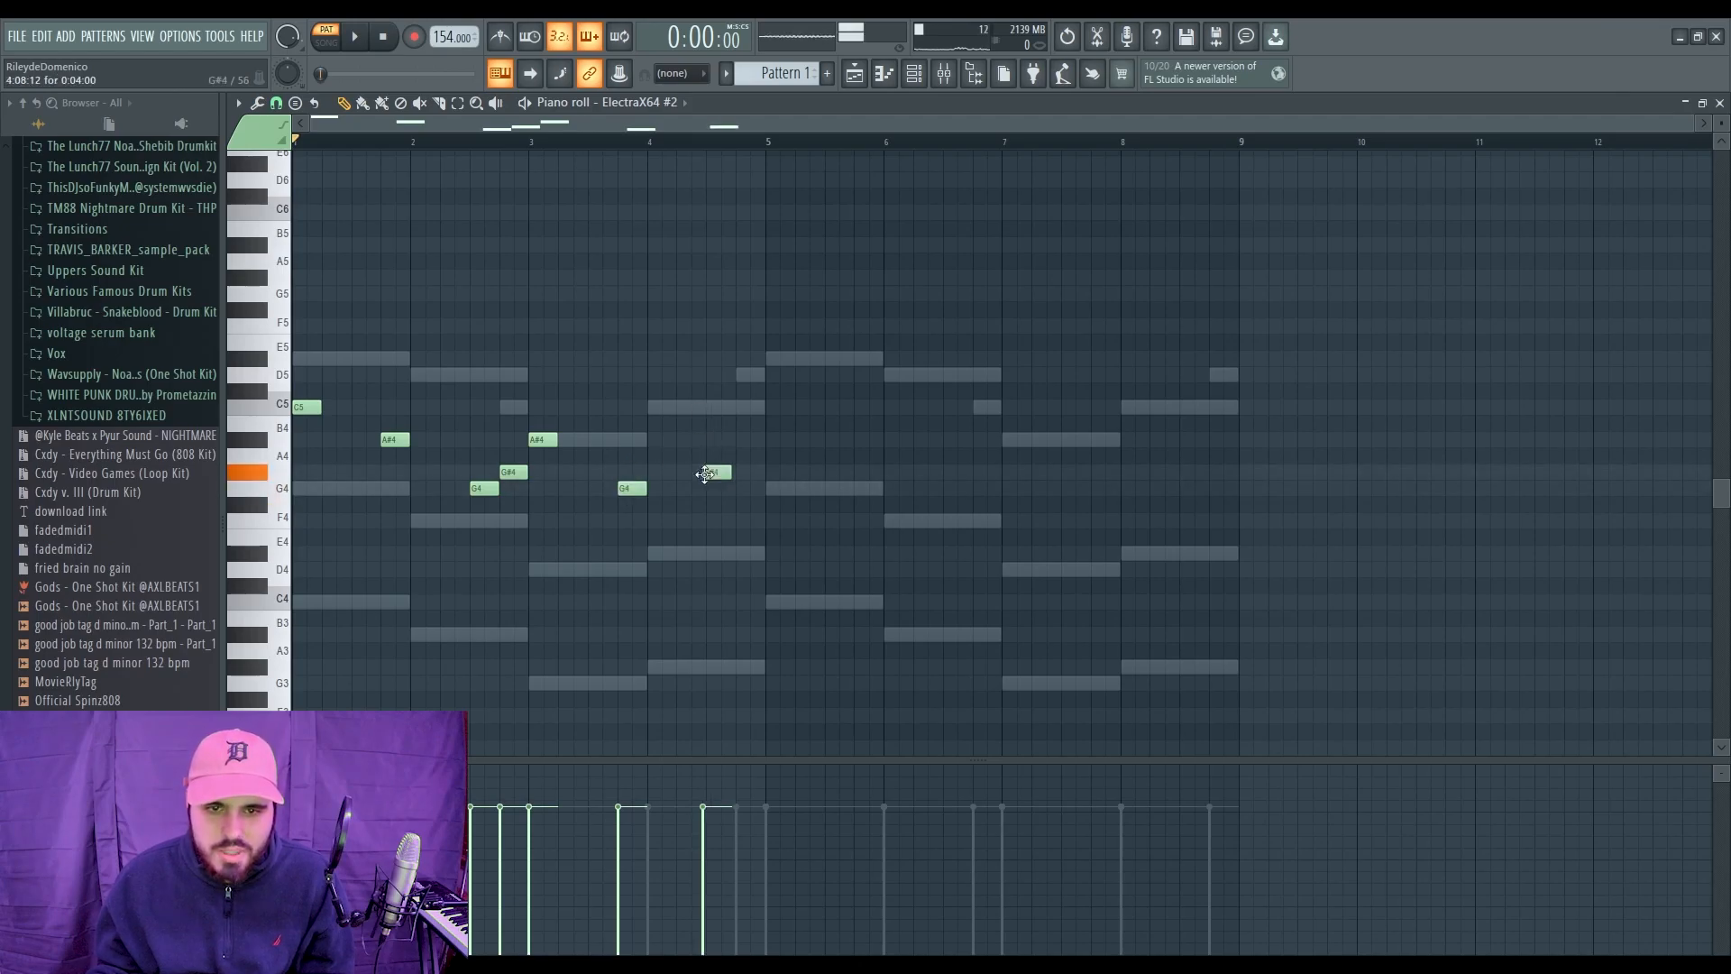
left_click_drag(718, 475, 722, 475)
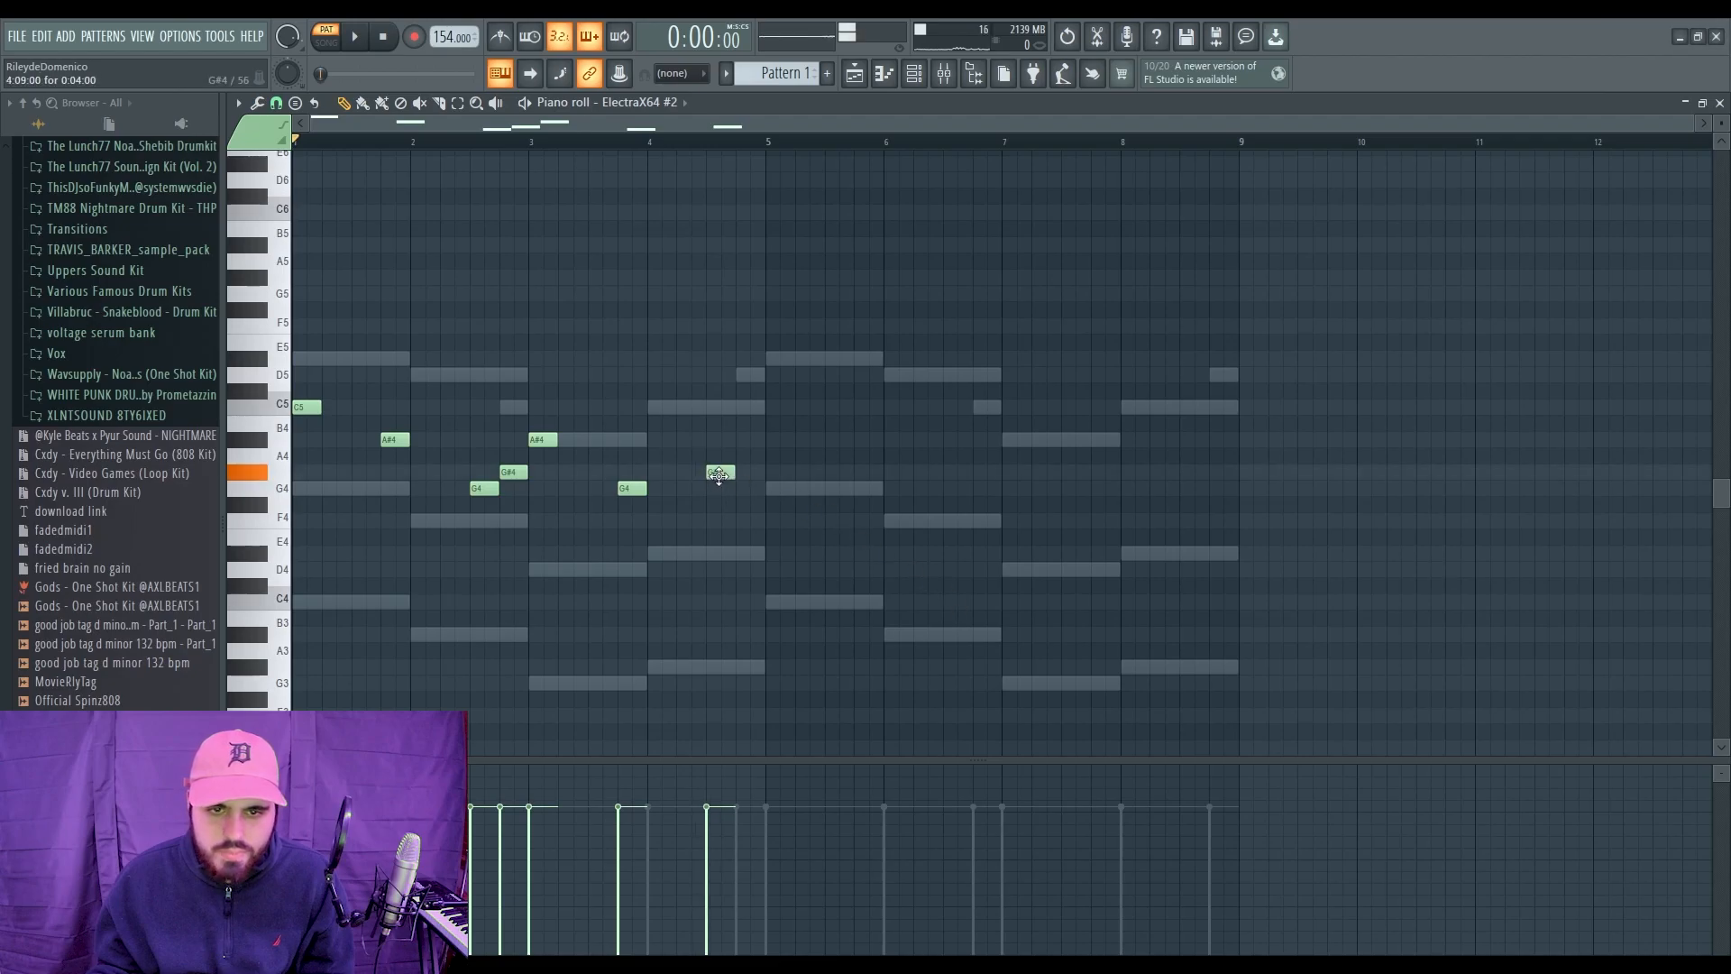
left_click(745, 440)
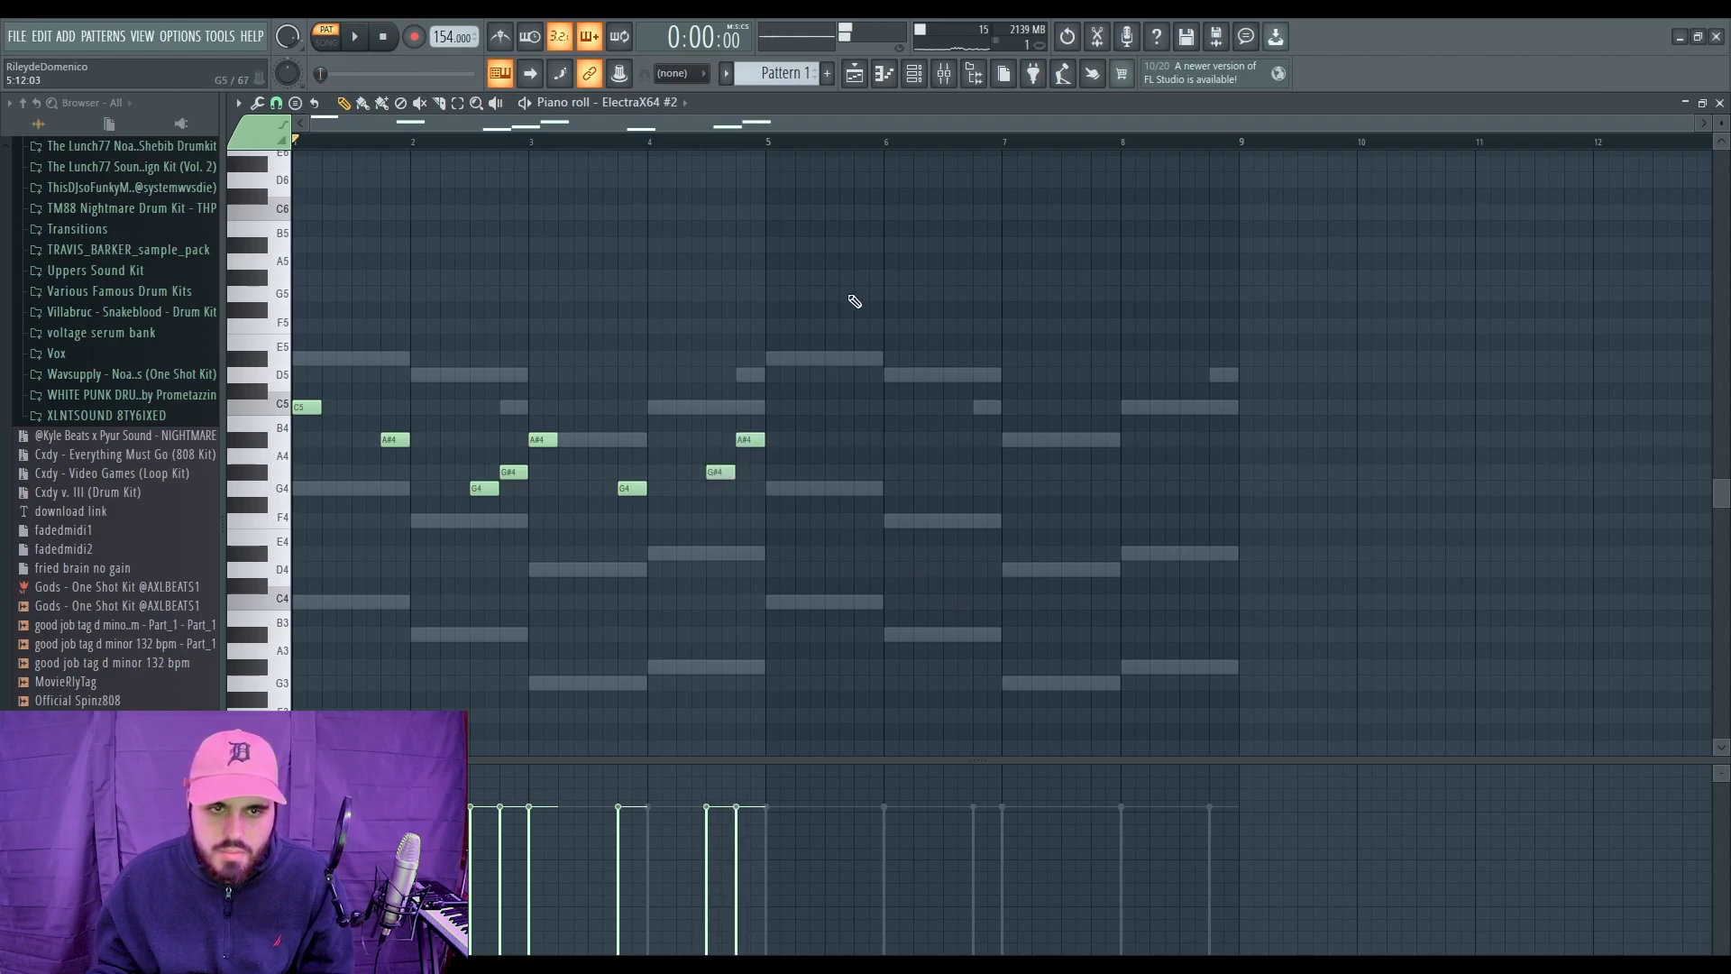
Step: Duplicate the four-bar melody into bars 5 to 8 and play it while checking mixer inserts 1 and 2
key("ctrl+b")
key("space")
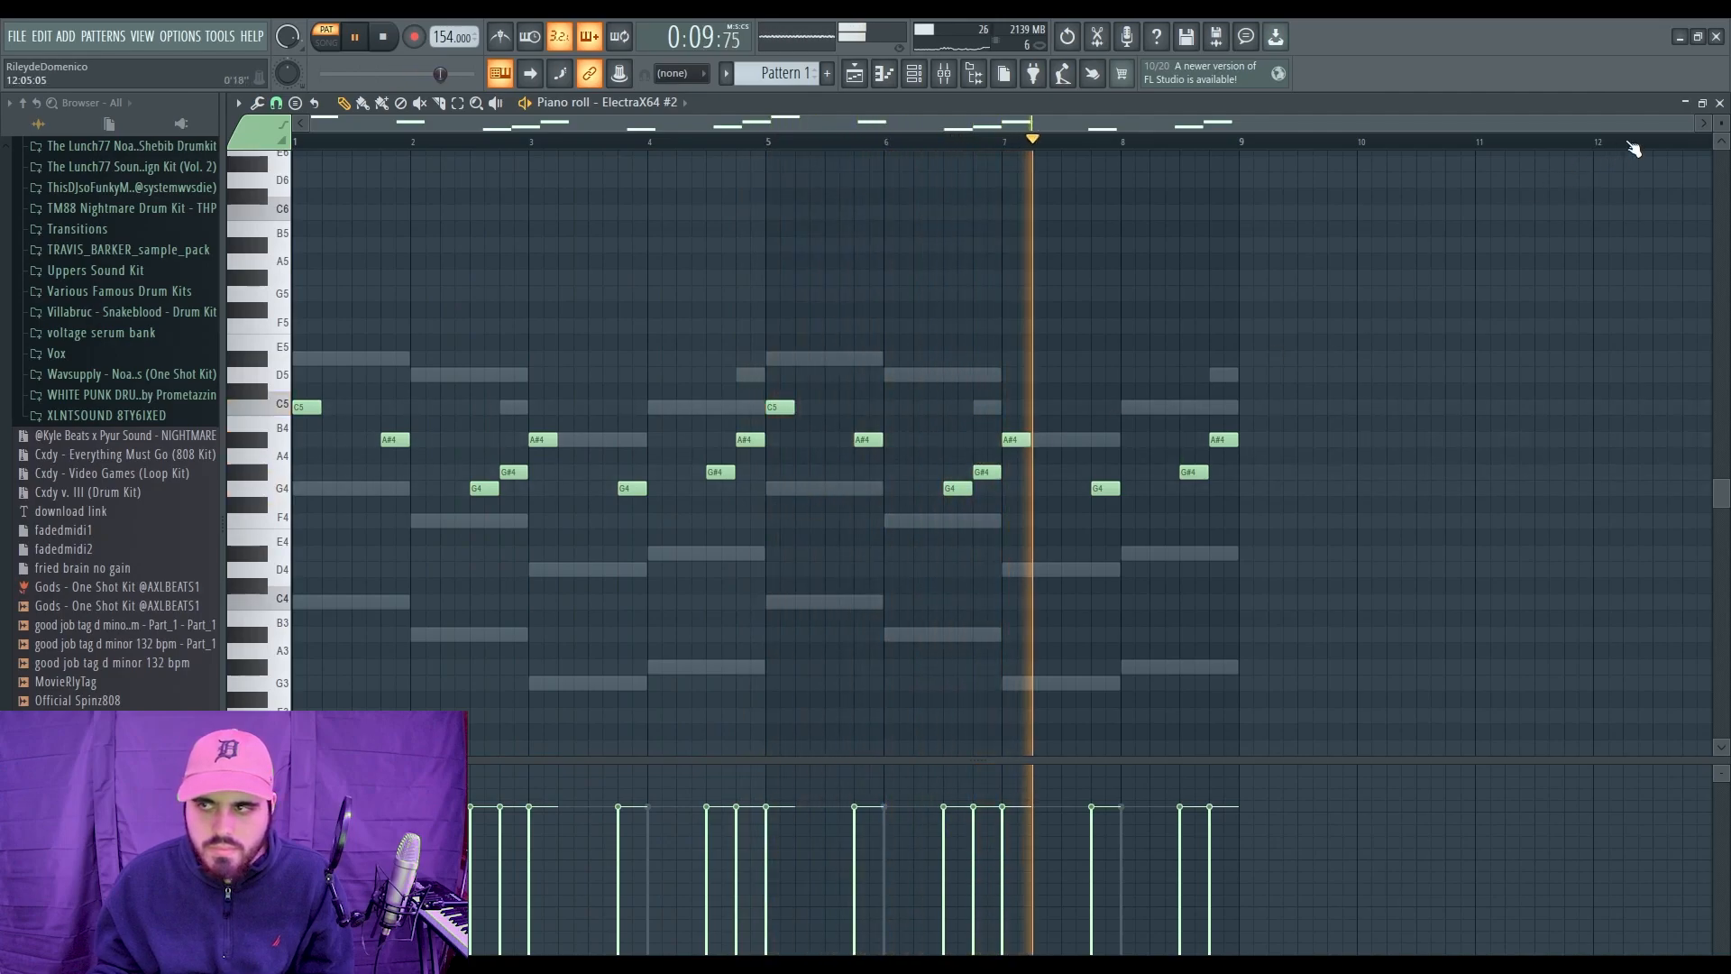
key("F7")
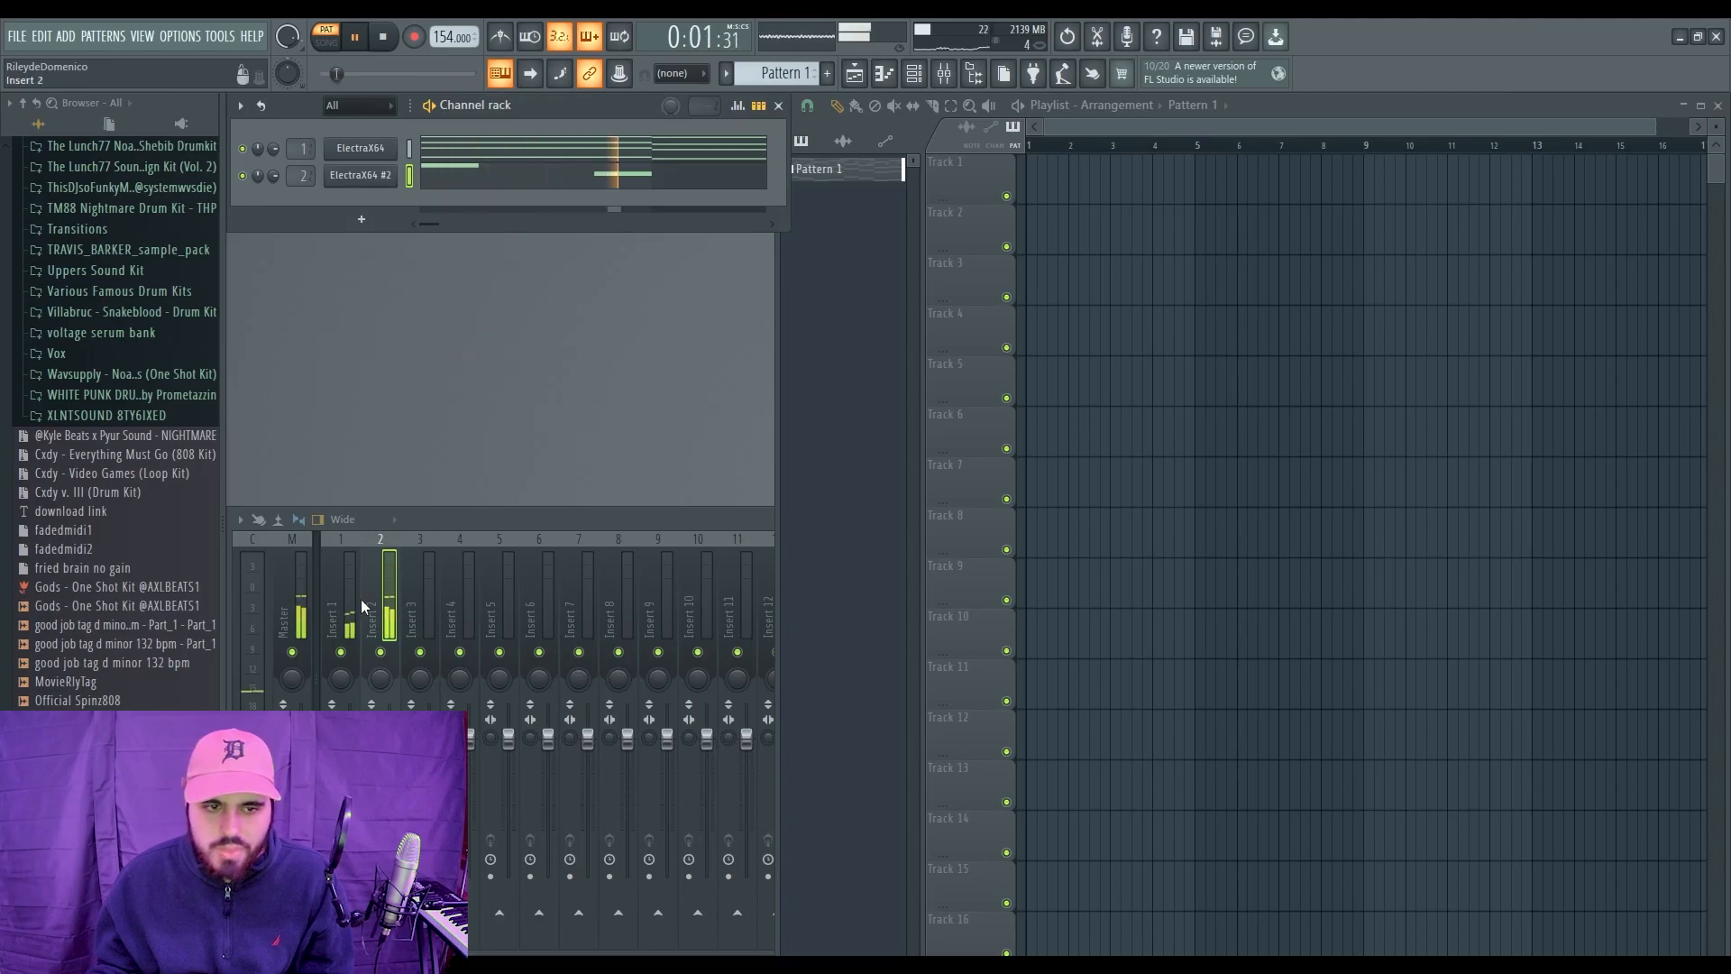
left_click(343, 613)
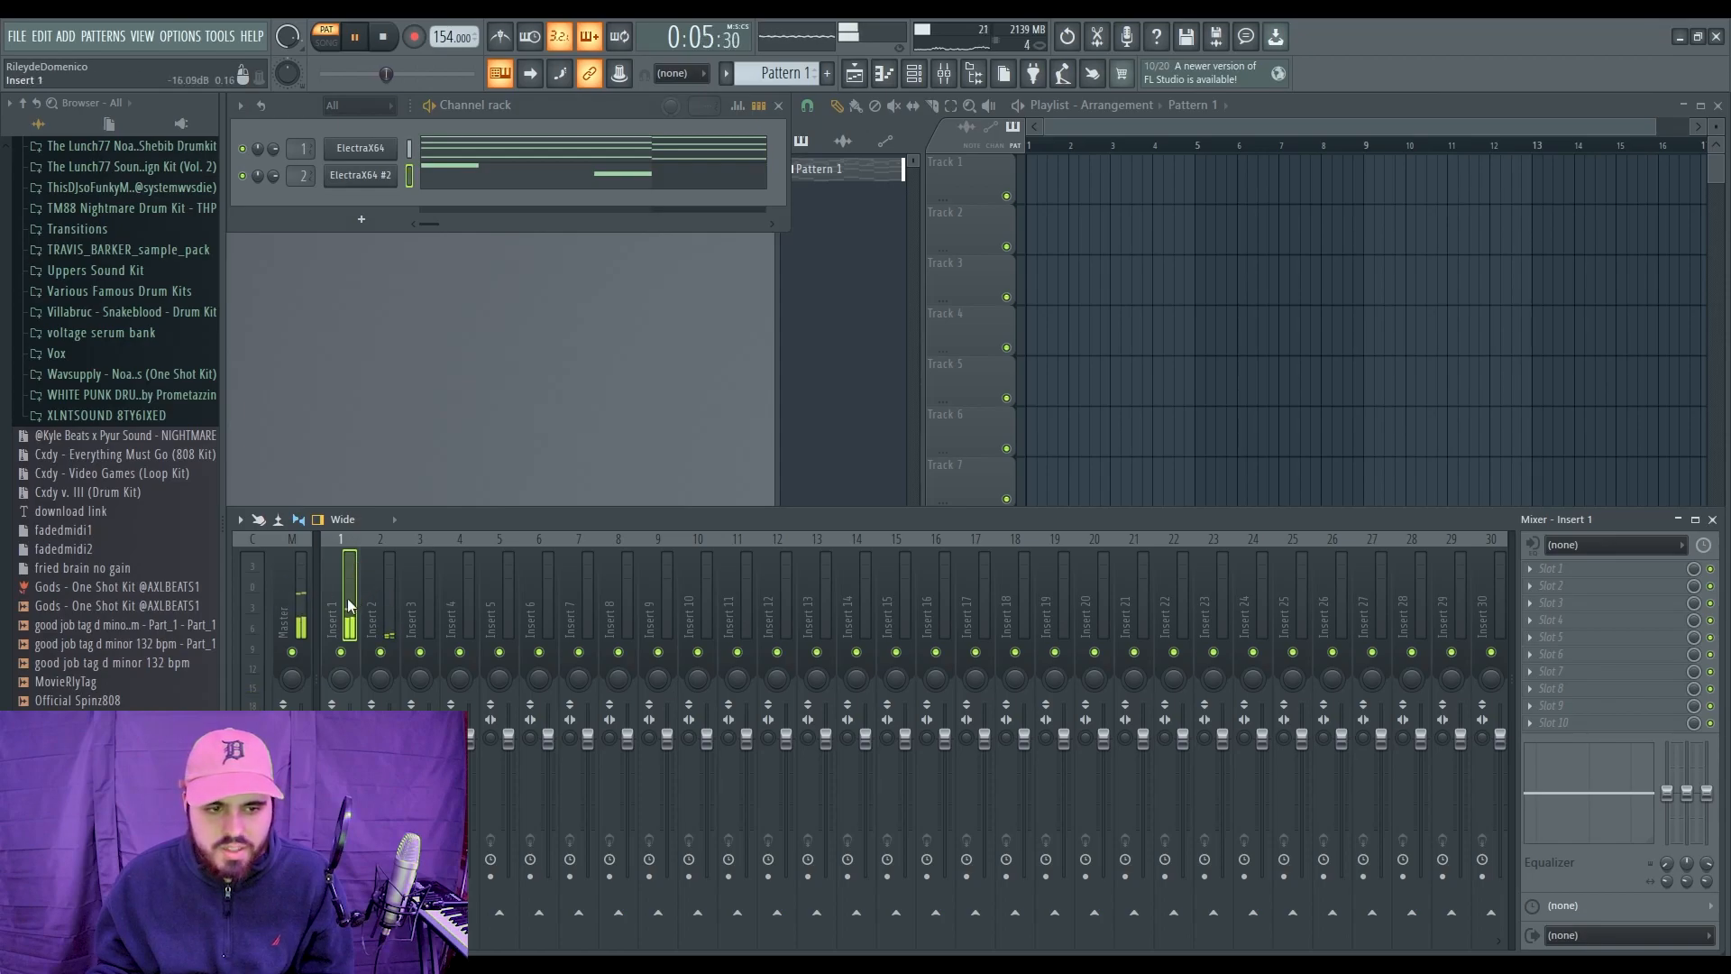
left_click(377, 617)
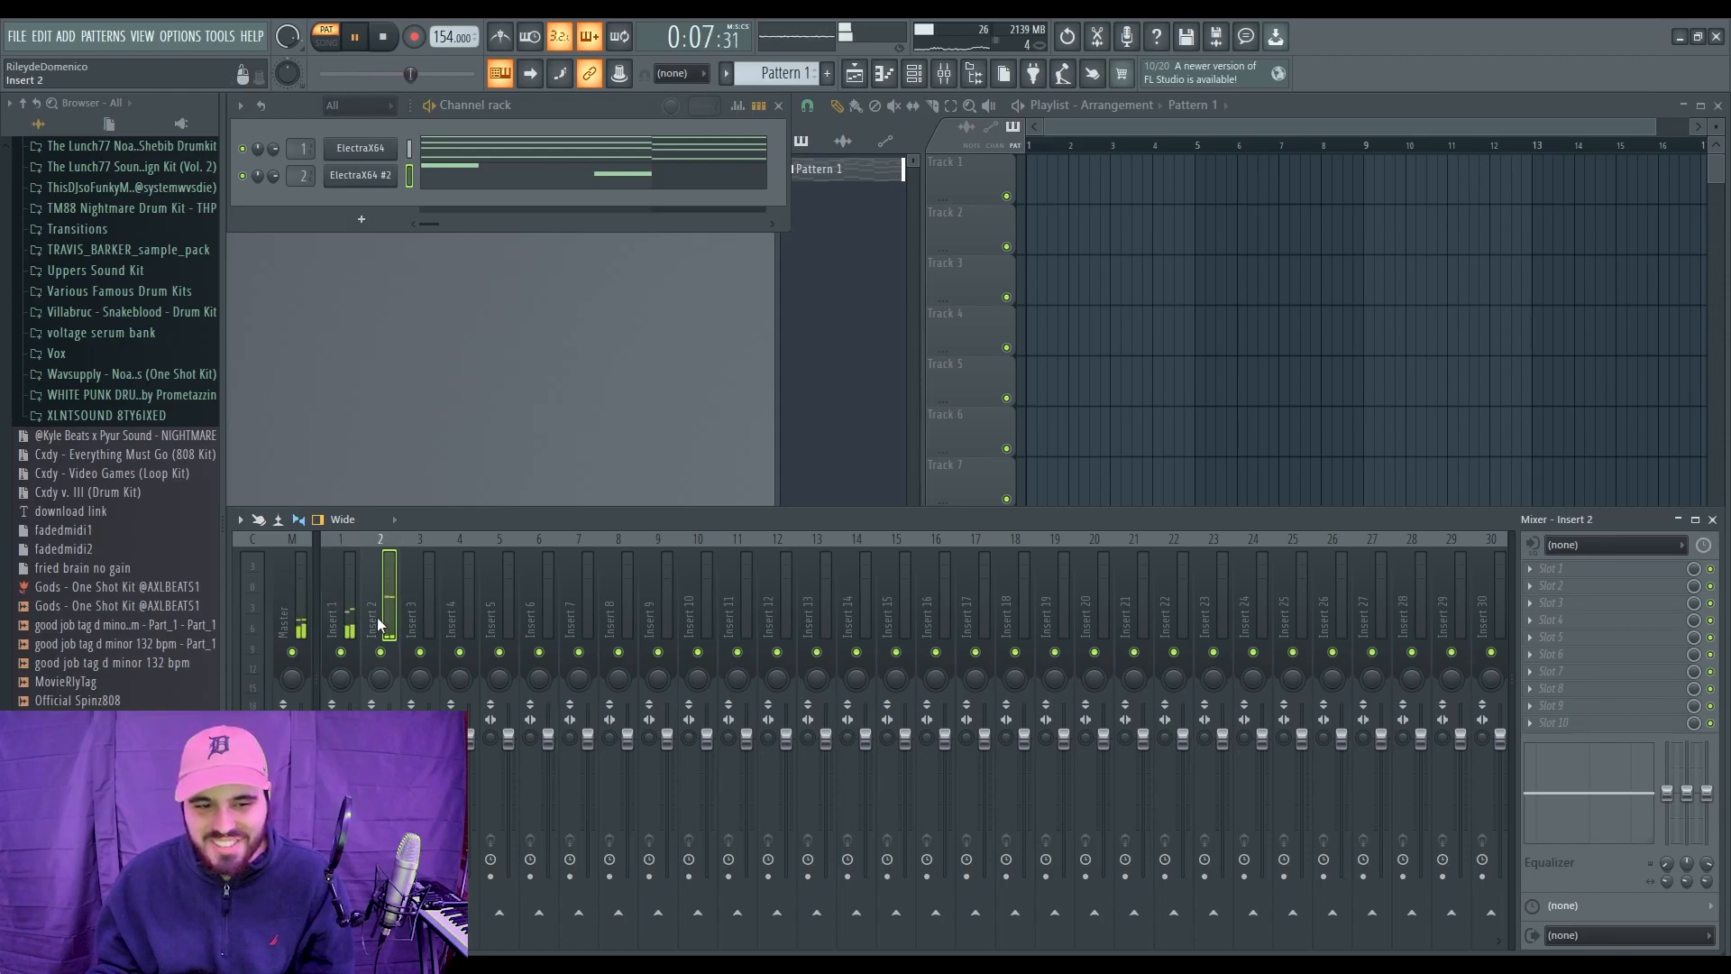
key("space")
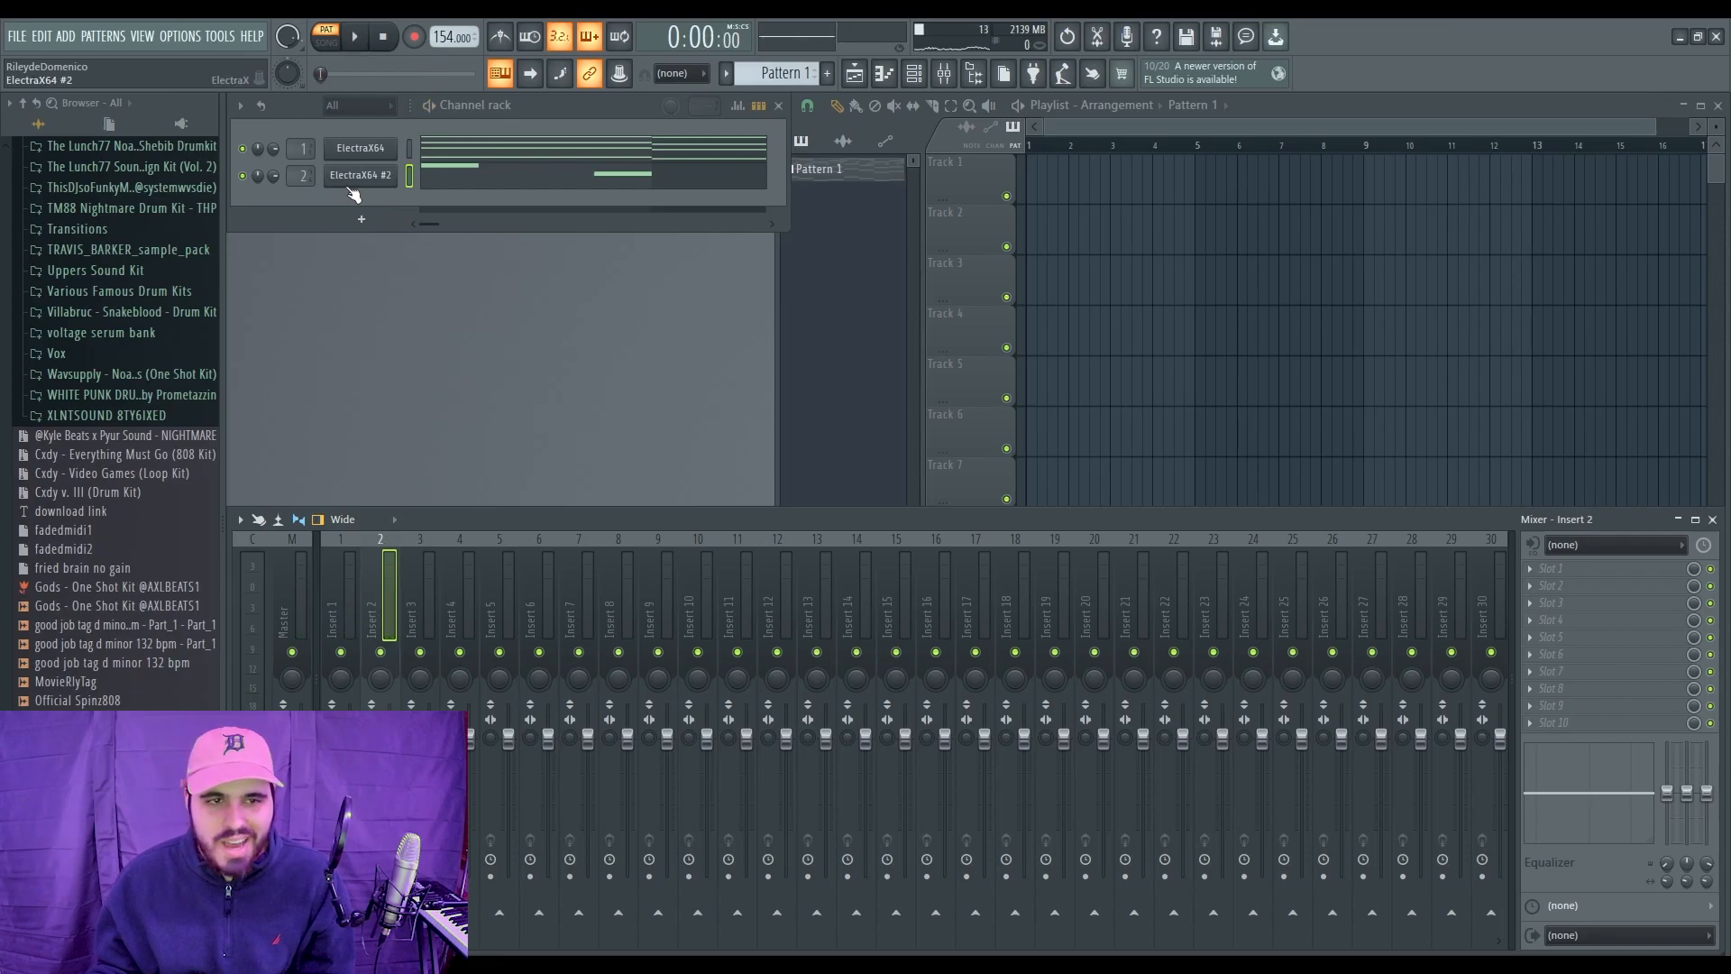
Step: Clone the ElectraX64 #2 channel, load the patch listed directly below Bell - Wanted on the clone, and open its piano roll
left_click(351, 186)
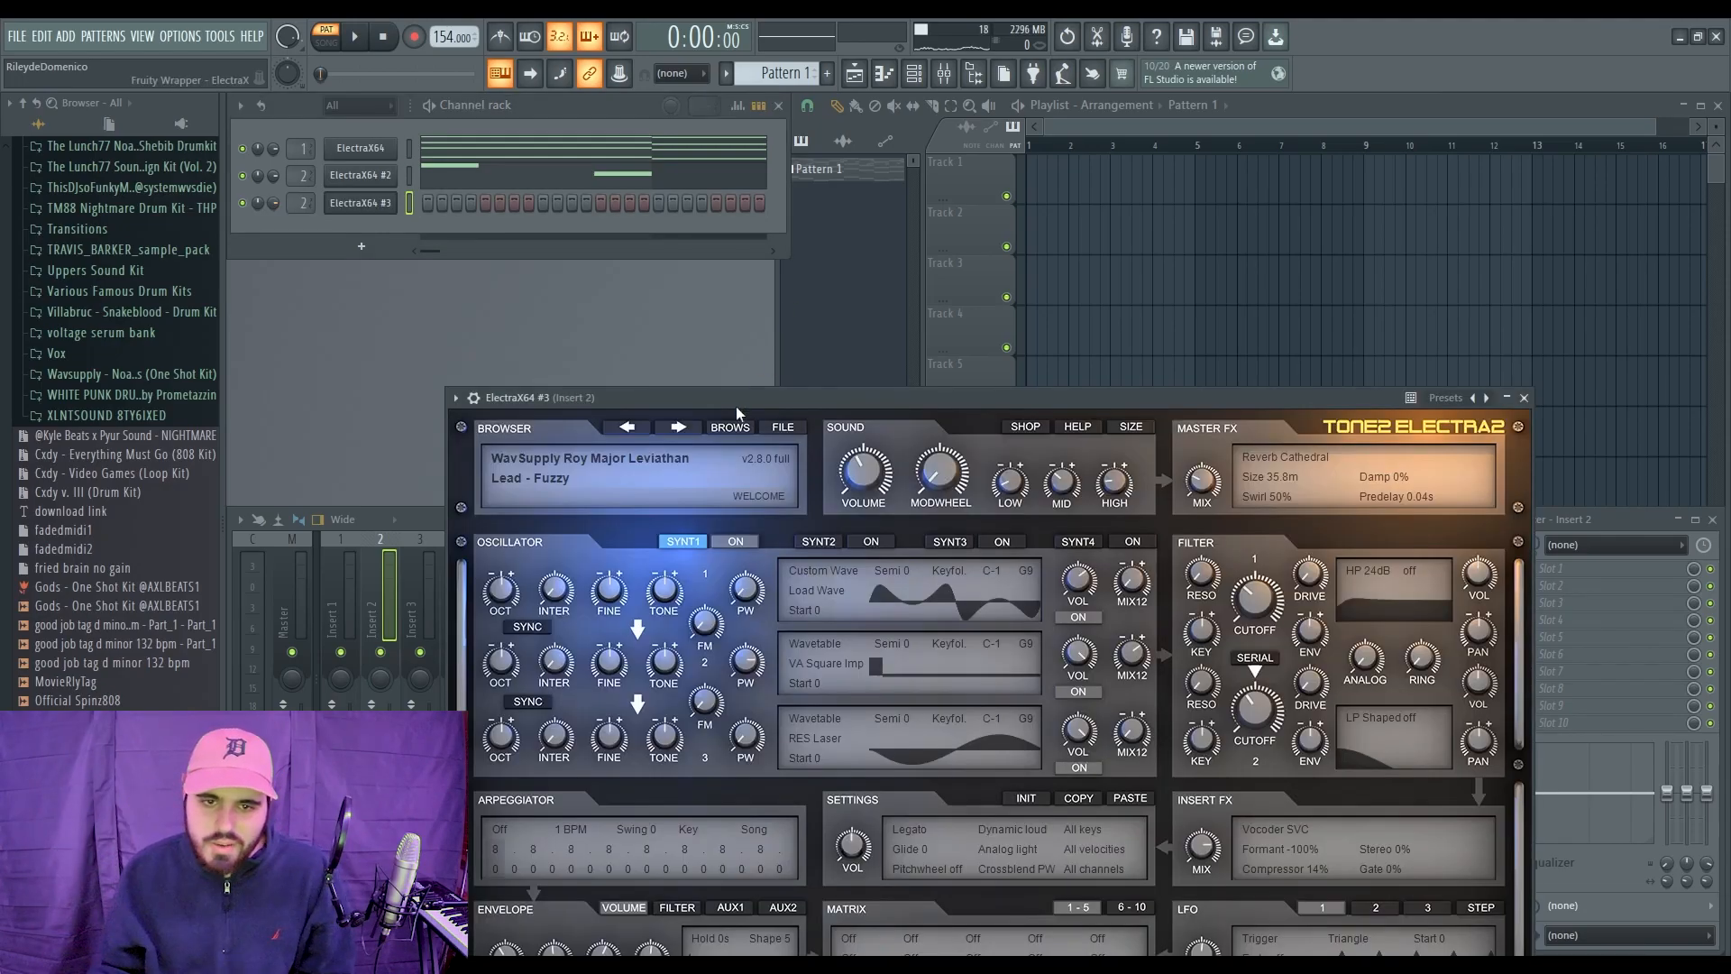
left_click(730, 426)
left_click(742, 546)
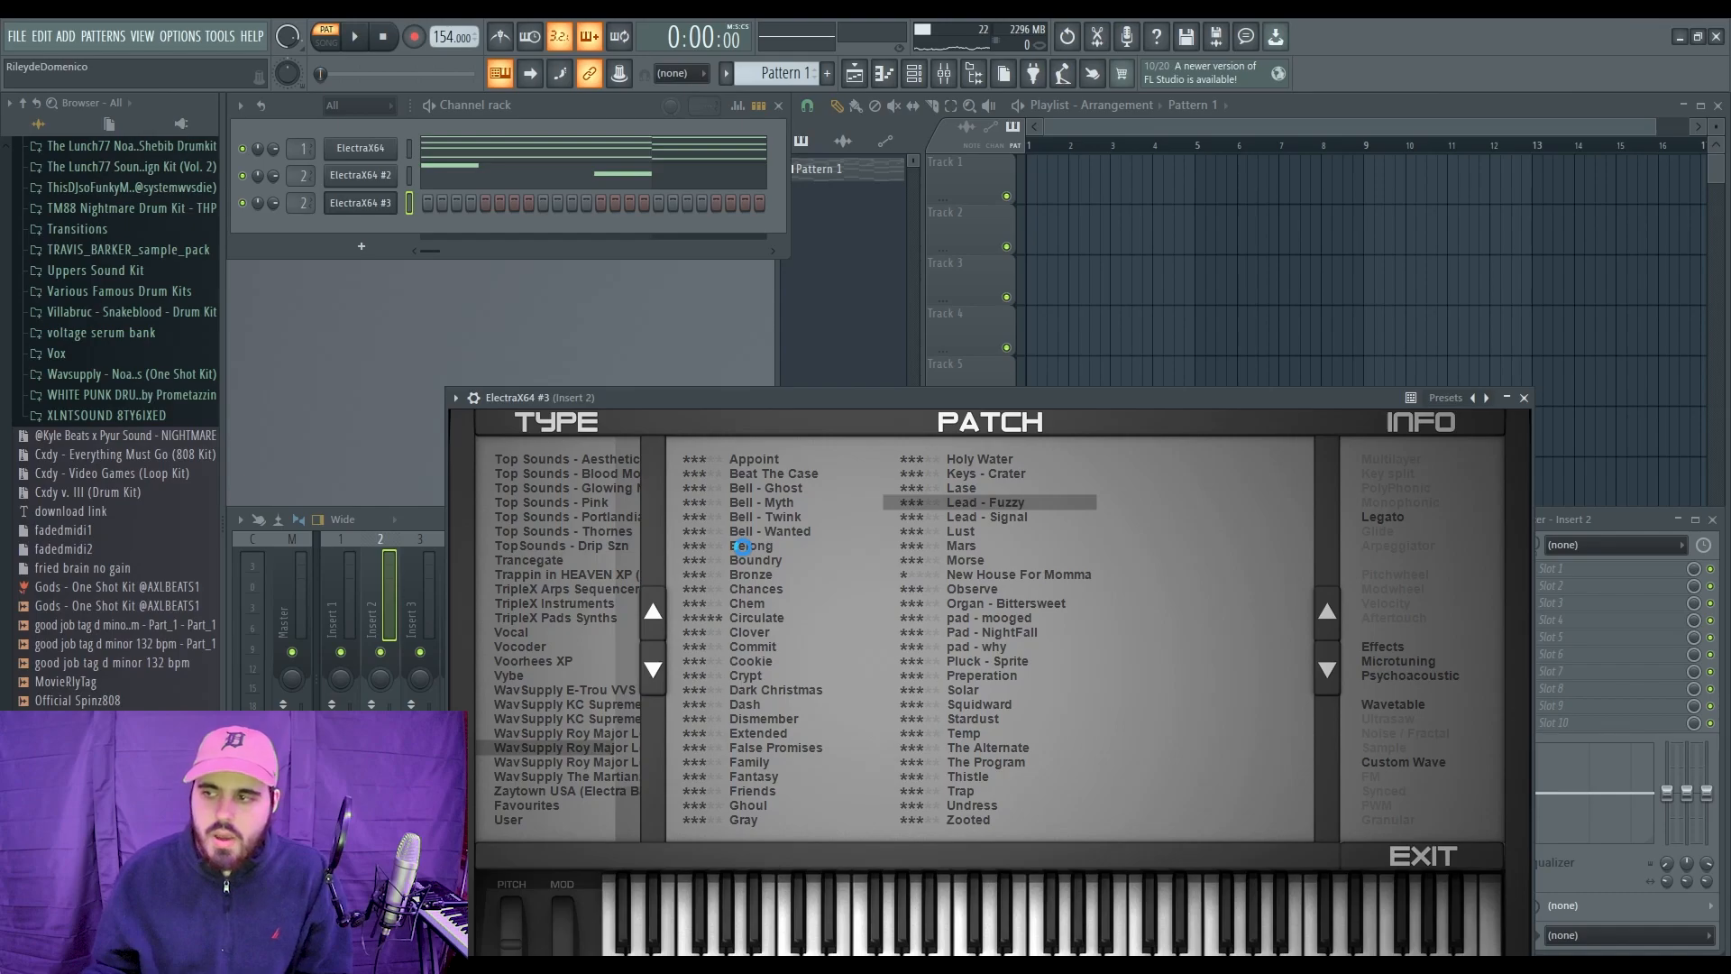
key("F7")
Step: Draw one-bar notes A#5, G#5, G5 and G#5 in bars 1 to 4 and duplicate them into bars 5 to 8
left_click(315, 344)
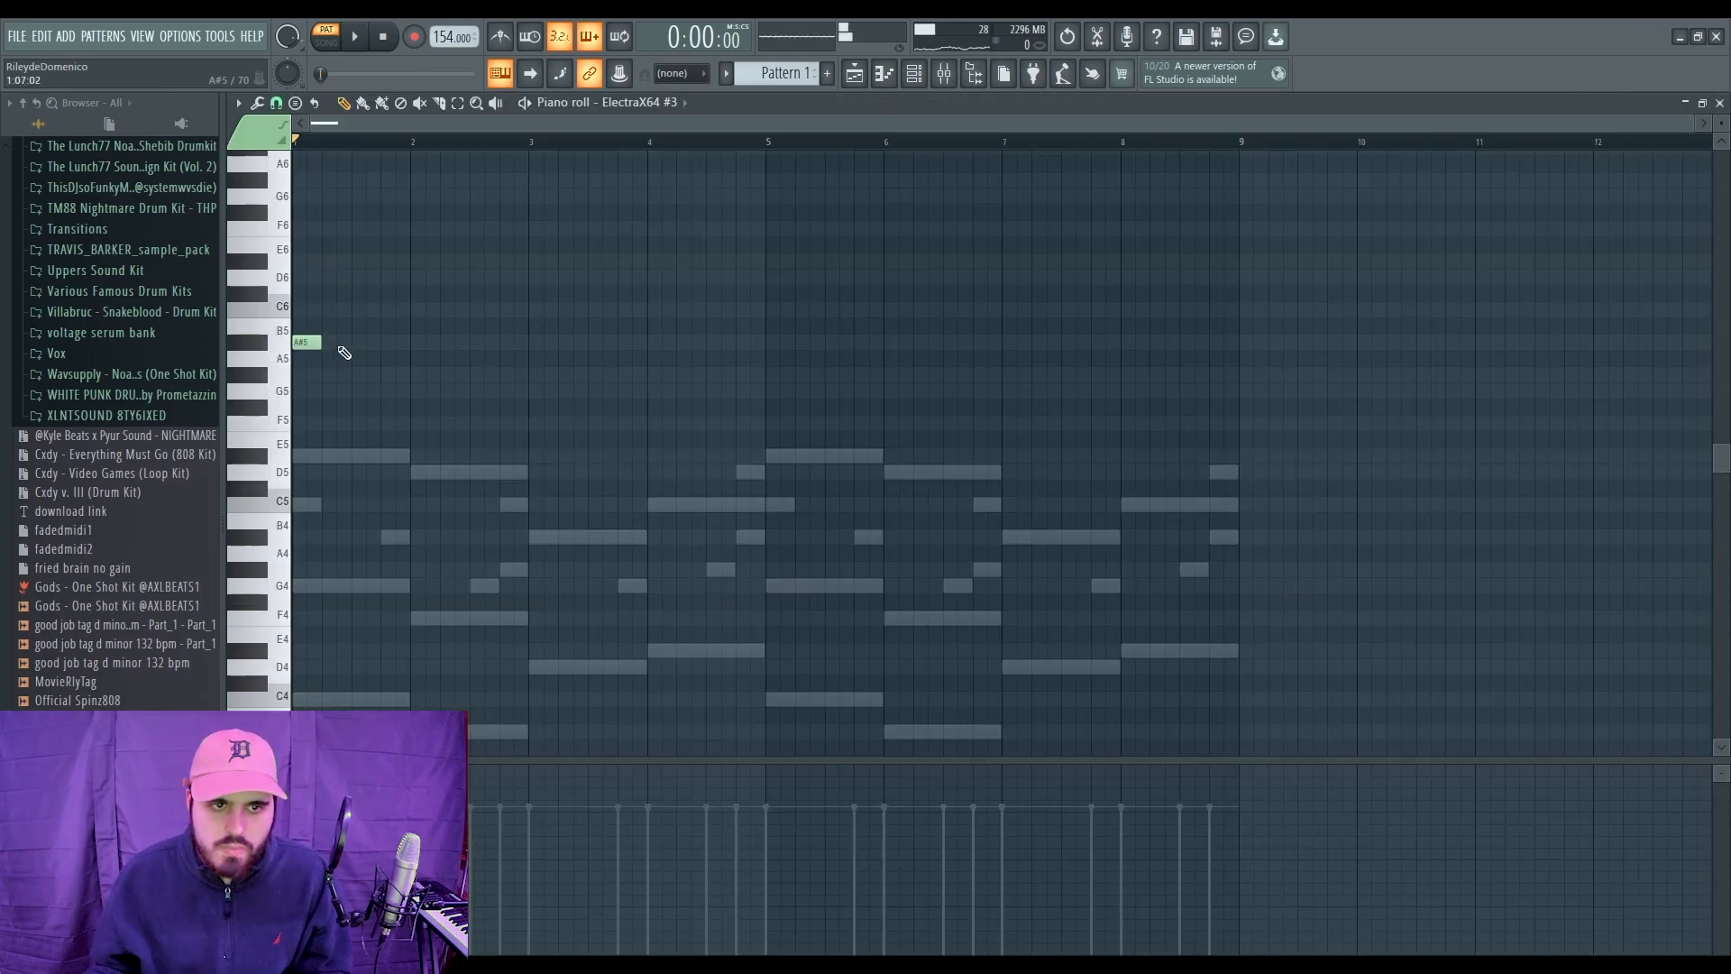
left_click_drag(322, 348, 403, 348)
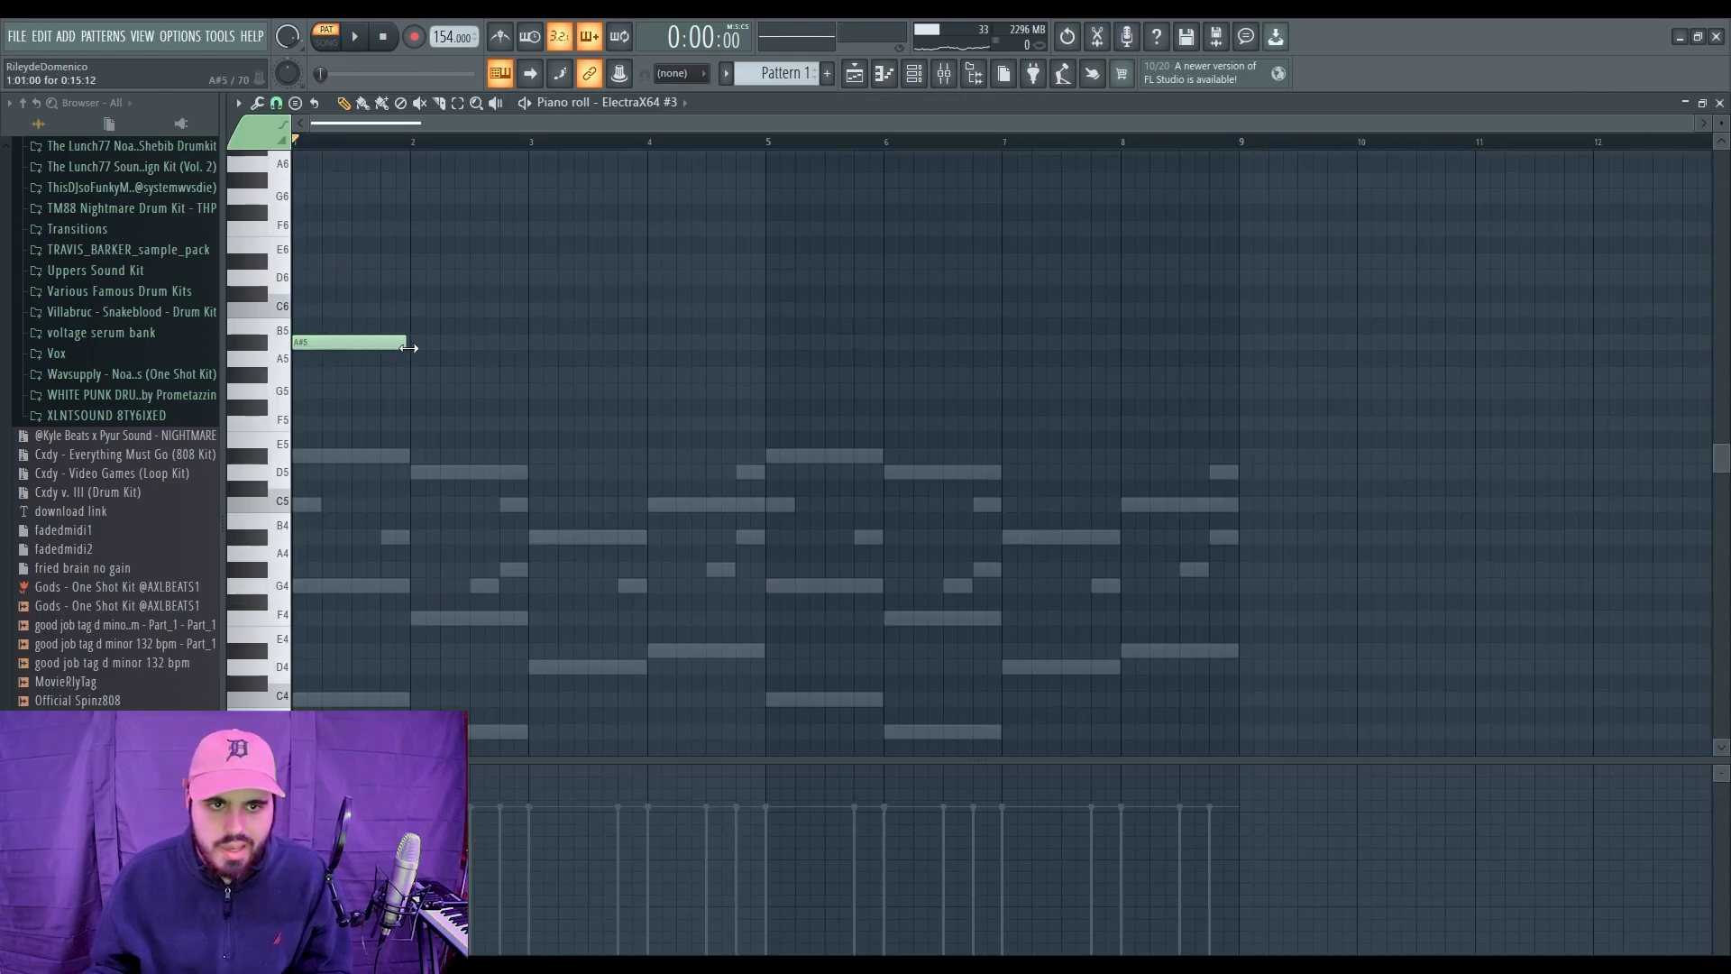
left_click(416, 385)
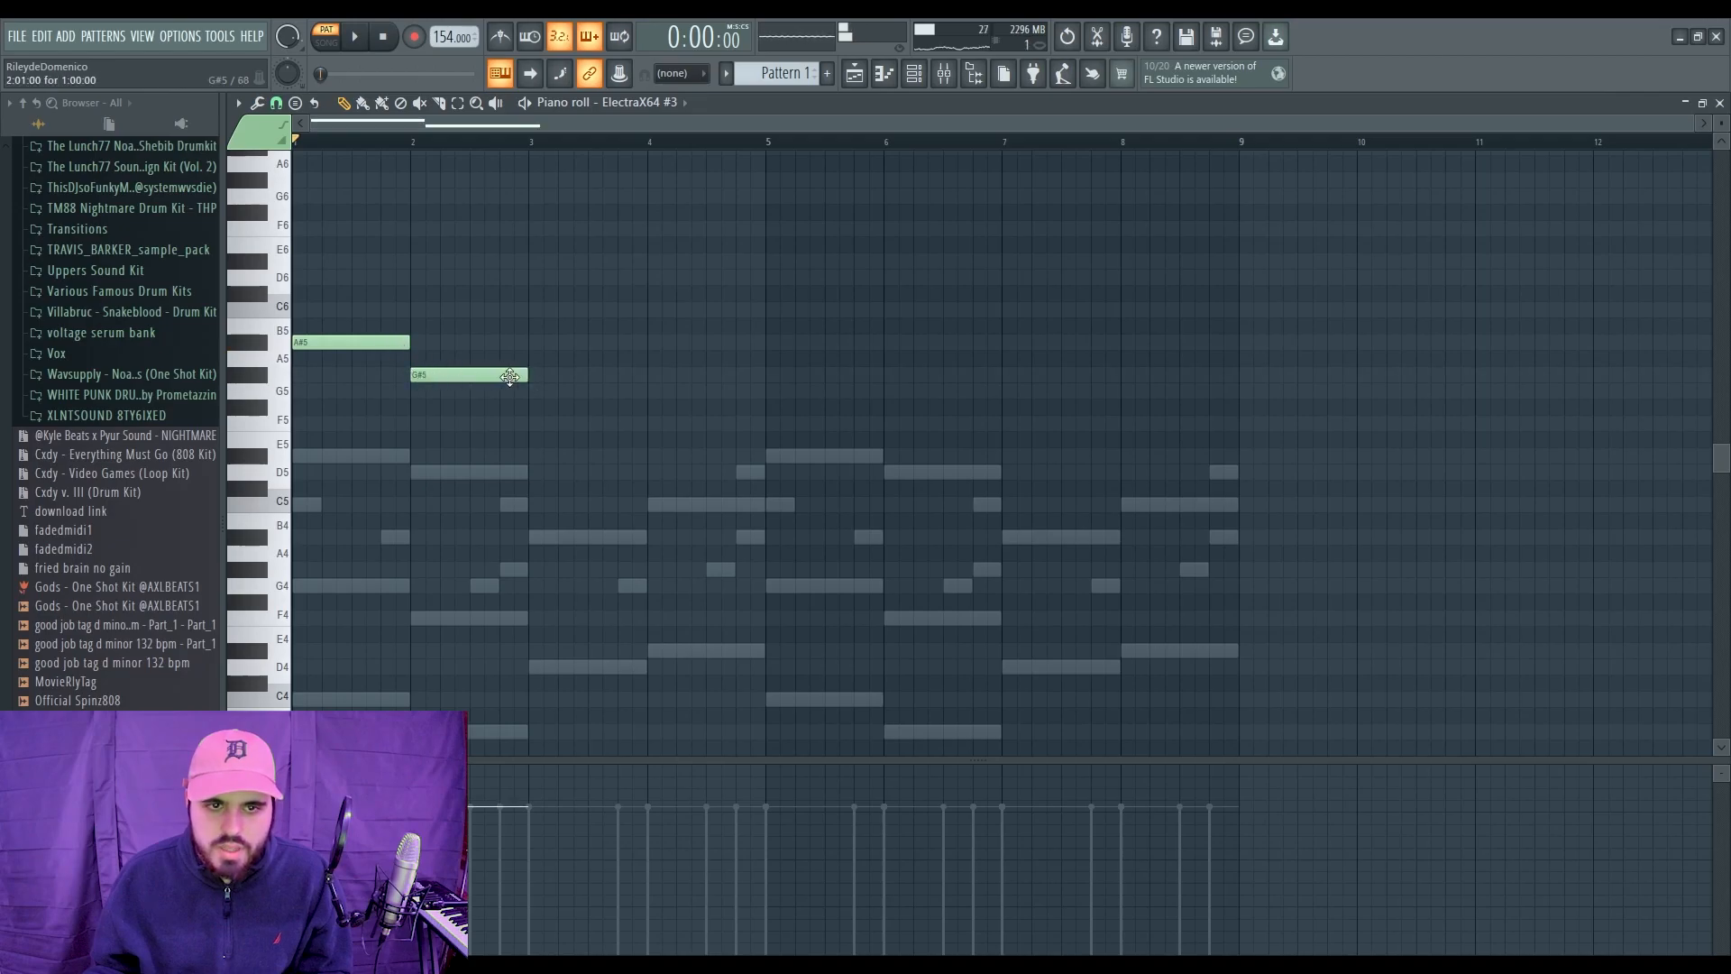
left_click(535, 393)
scroll(586, 424, "down", 4)
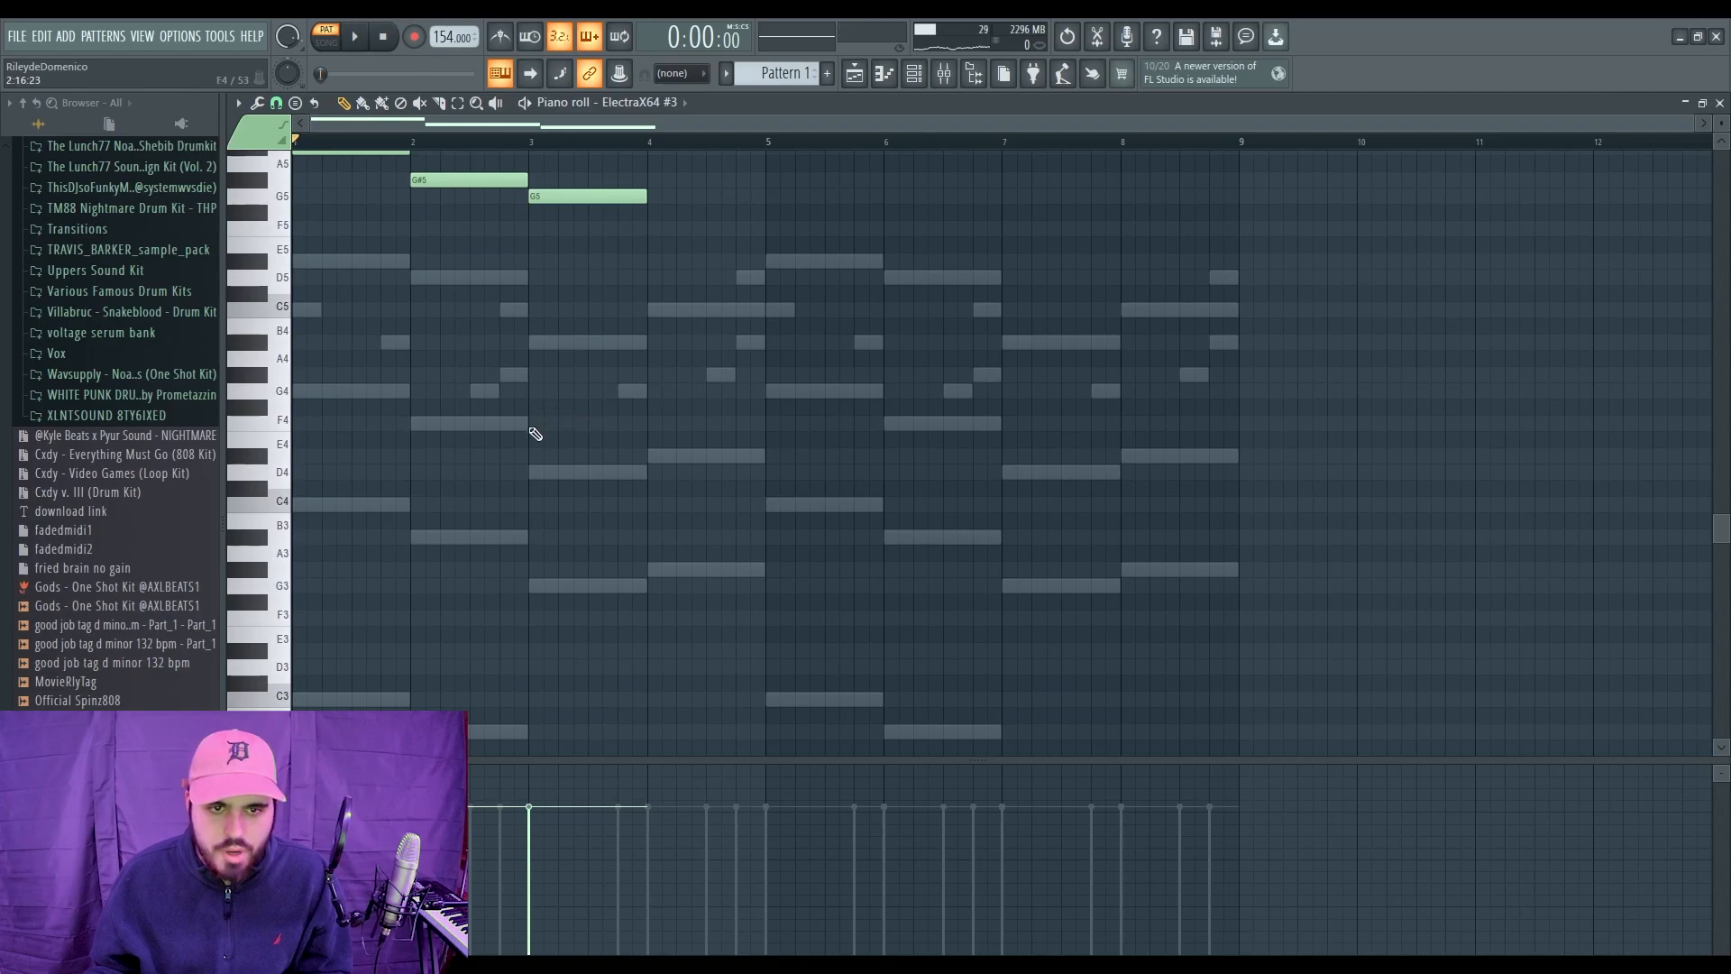
scroll(577, 433, "up", 4)
left_click(656, 376)
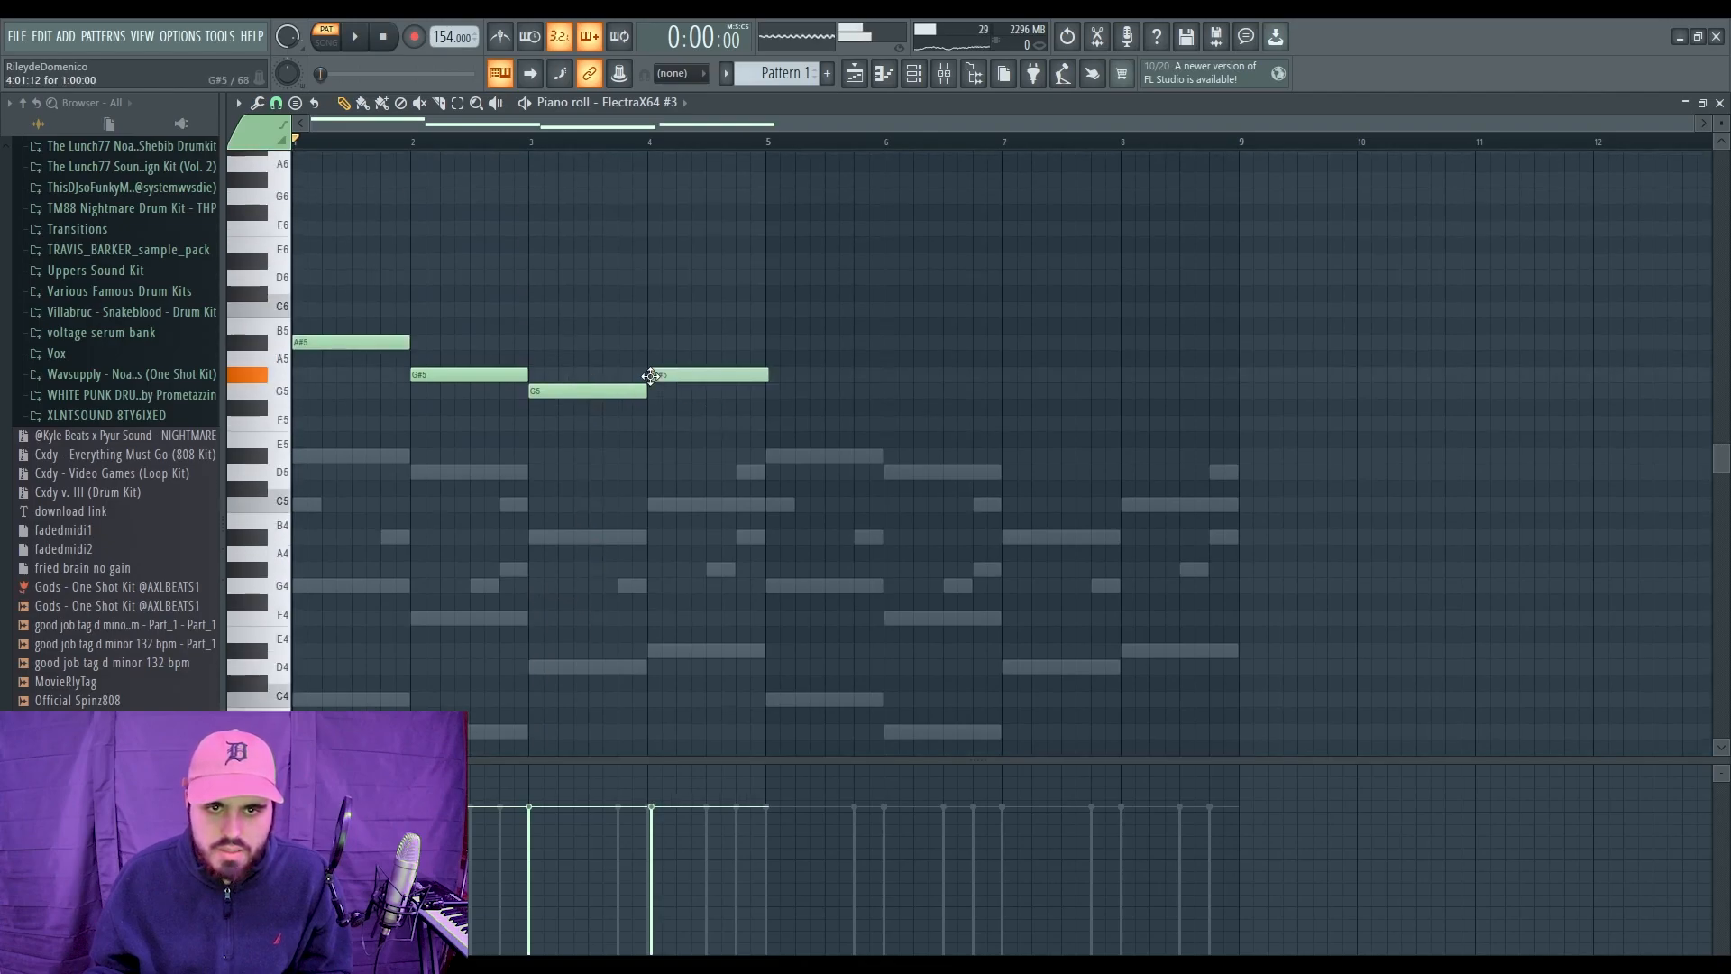
left_click_drag(702, 378, 698, 378)
key("ctrl+b")
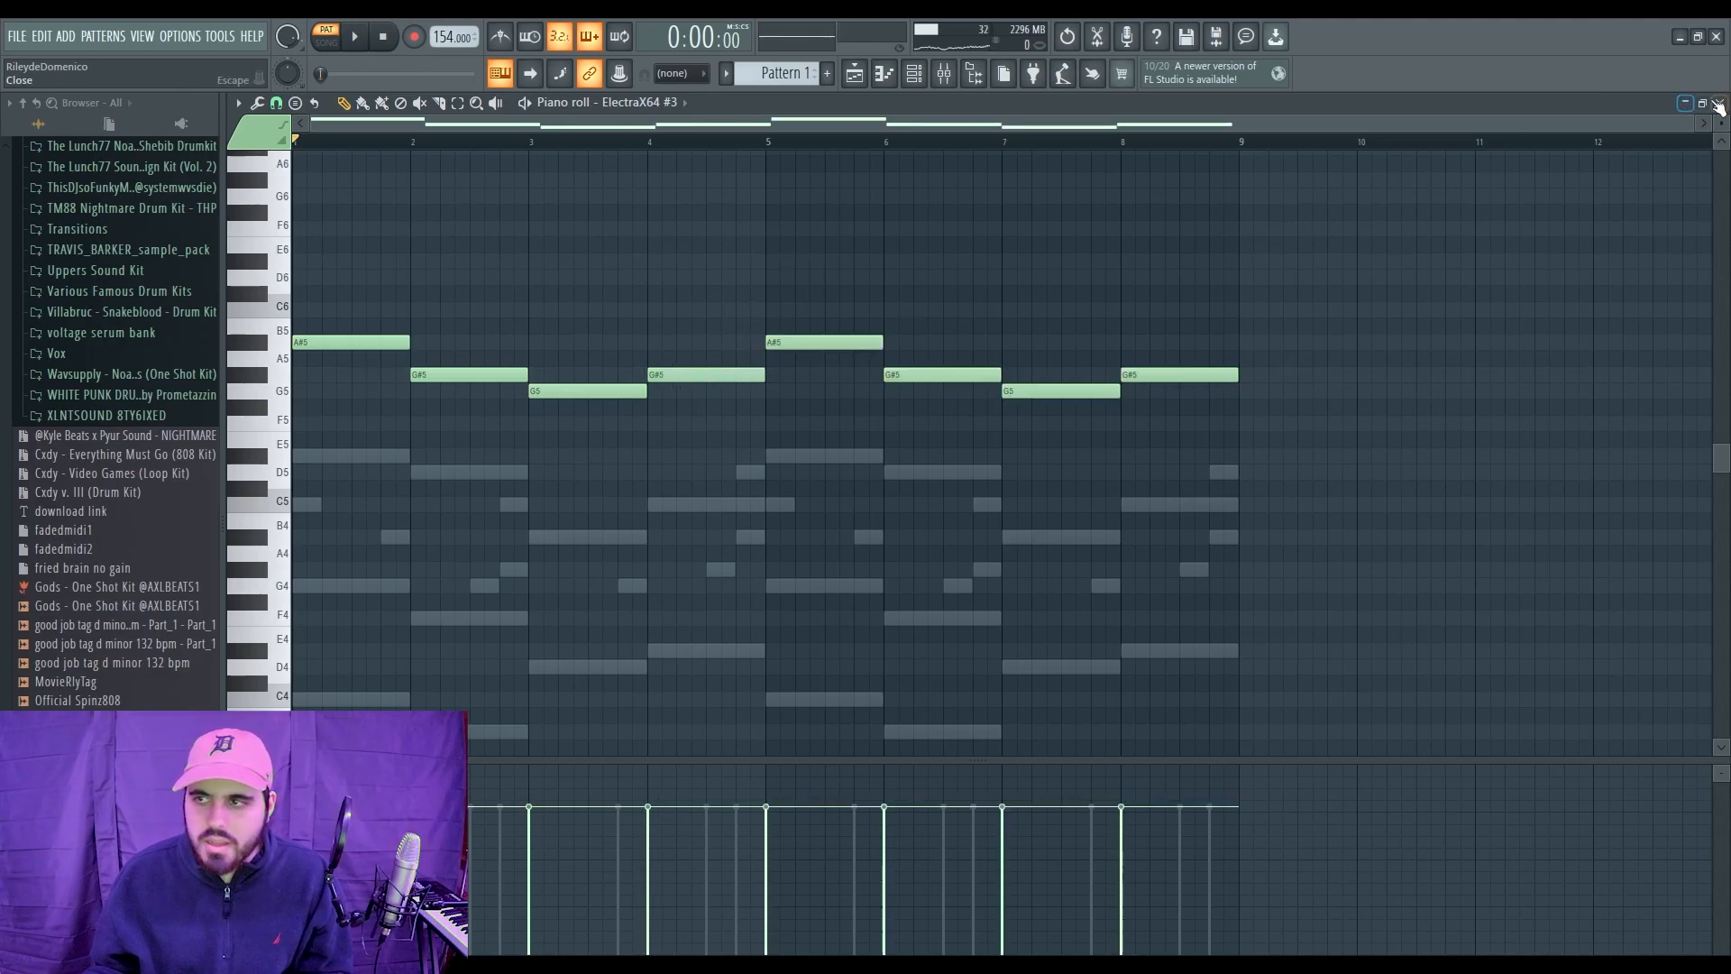
Step: Close the piano roll, route the ElectraX64 #3 channel to mixer track 3, and play the pattern
left_click(1718, 104)
key("space")
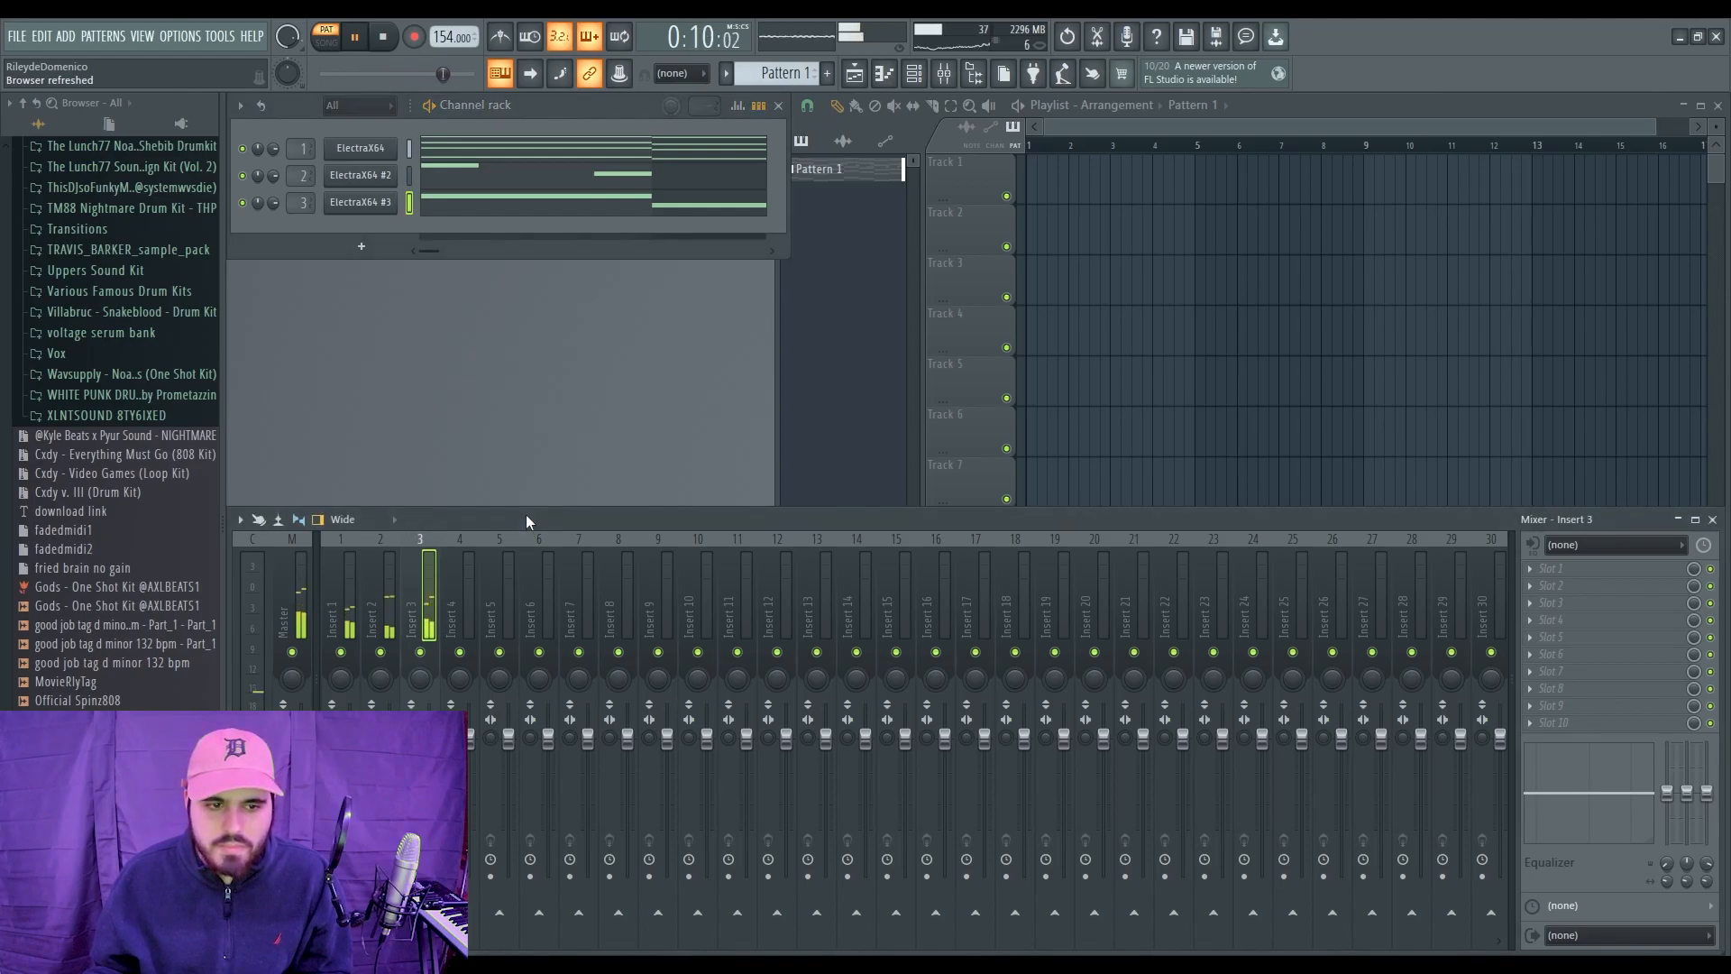
key("space")
Step: Load Fruity Parametric EQ 2 on mixer inserts 1 and 2, place both windows side by side, and play the pattern
left_click(355, 613)
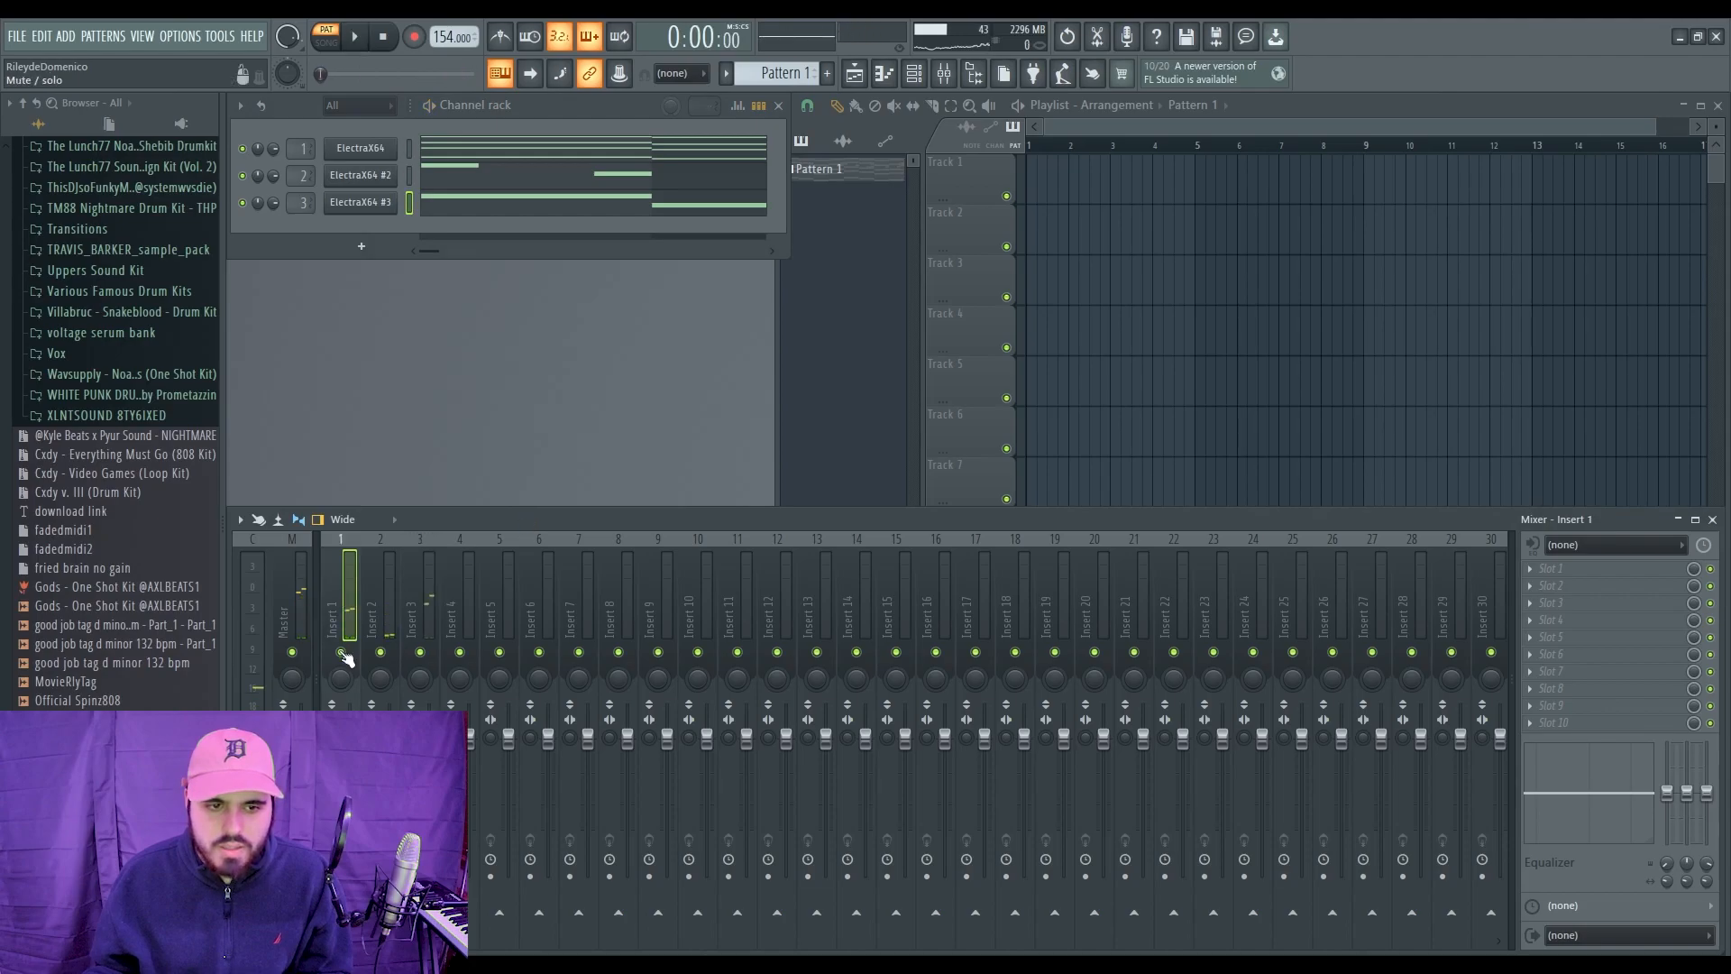
left_click(1529, 568)
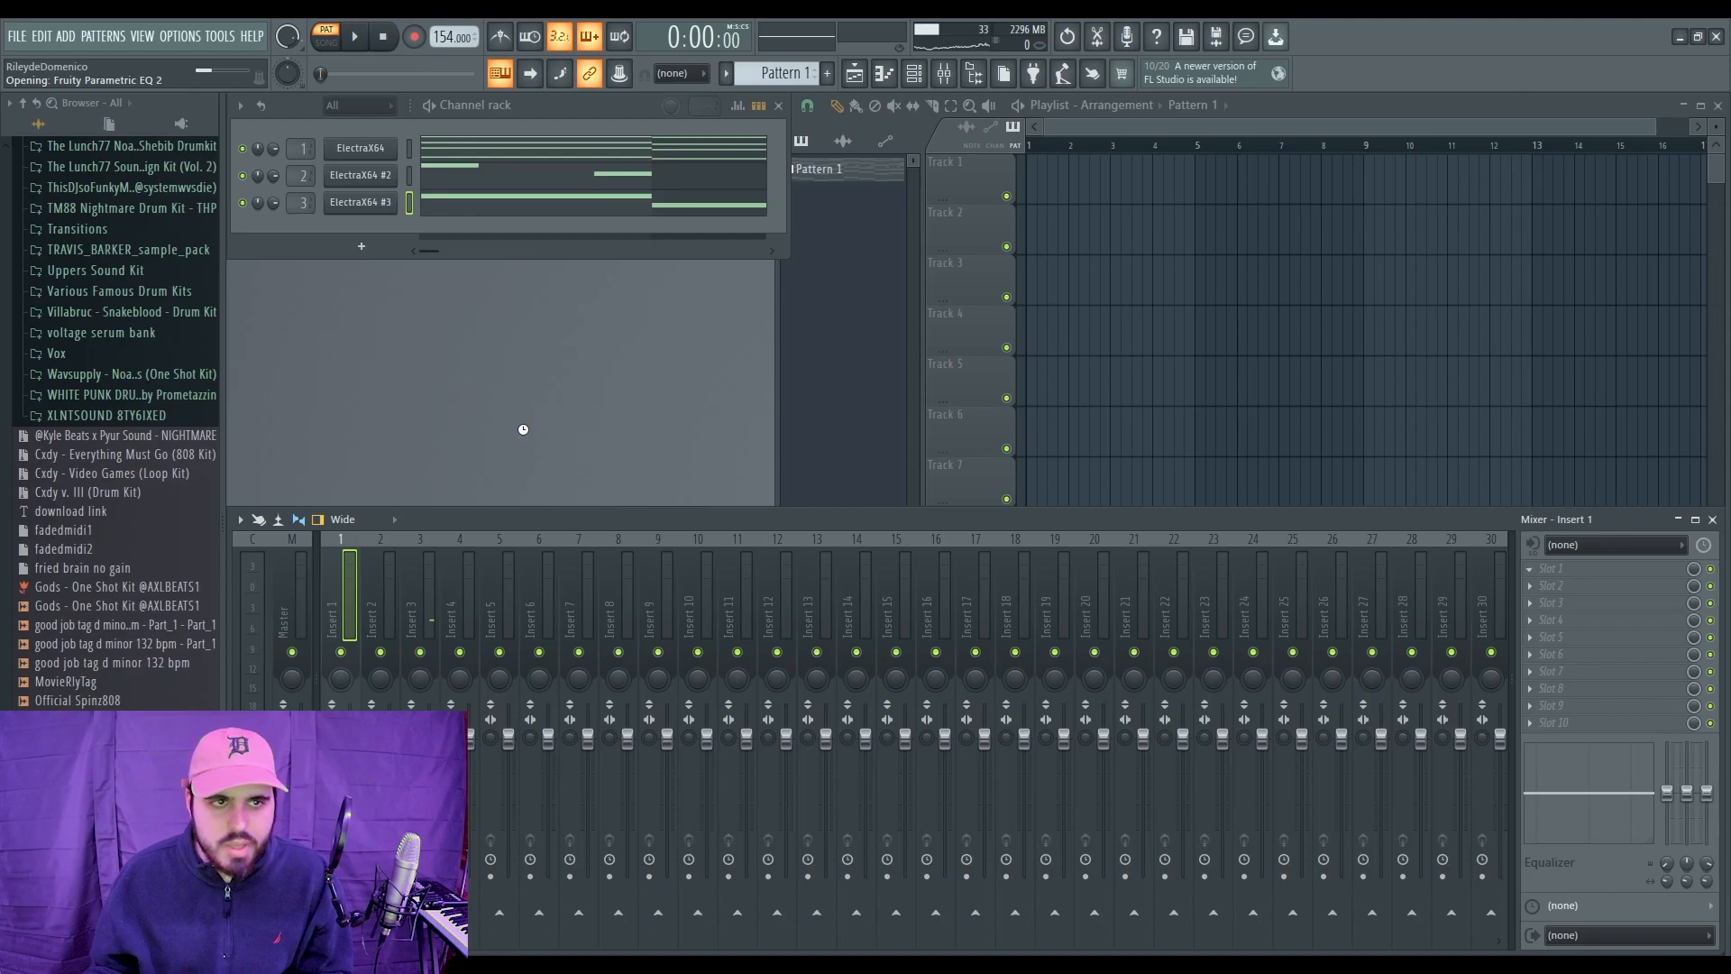
left_click(382, 610)
left_click(1548, 568)
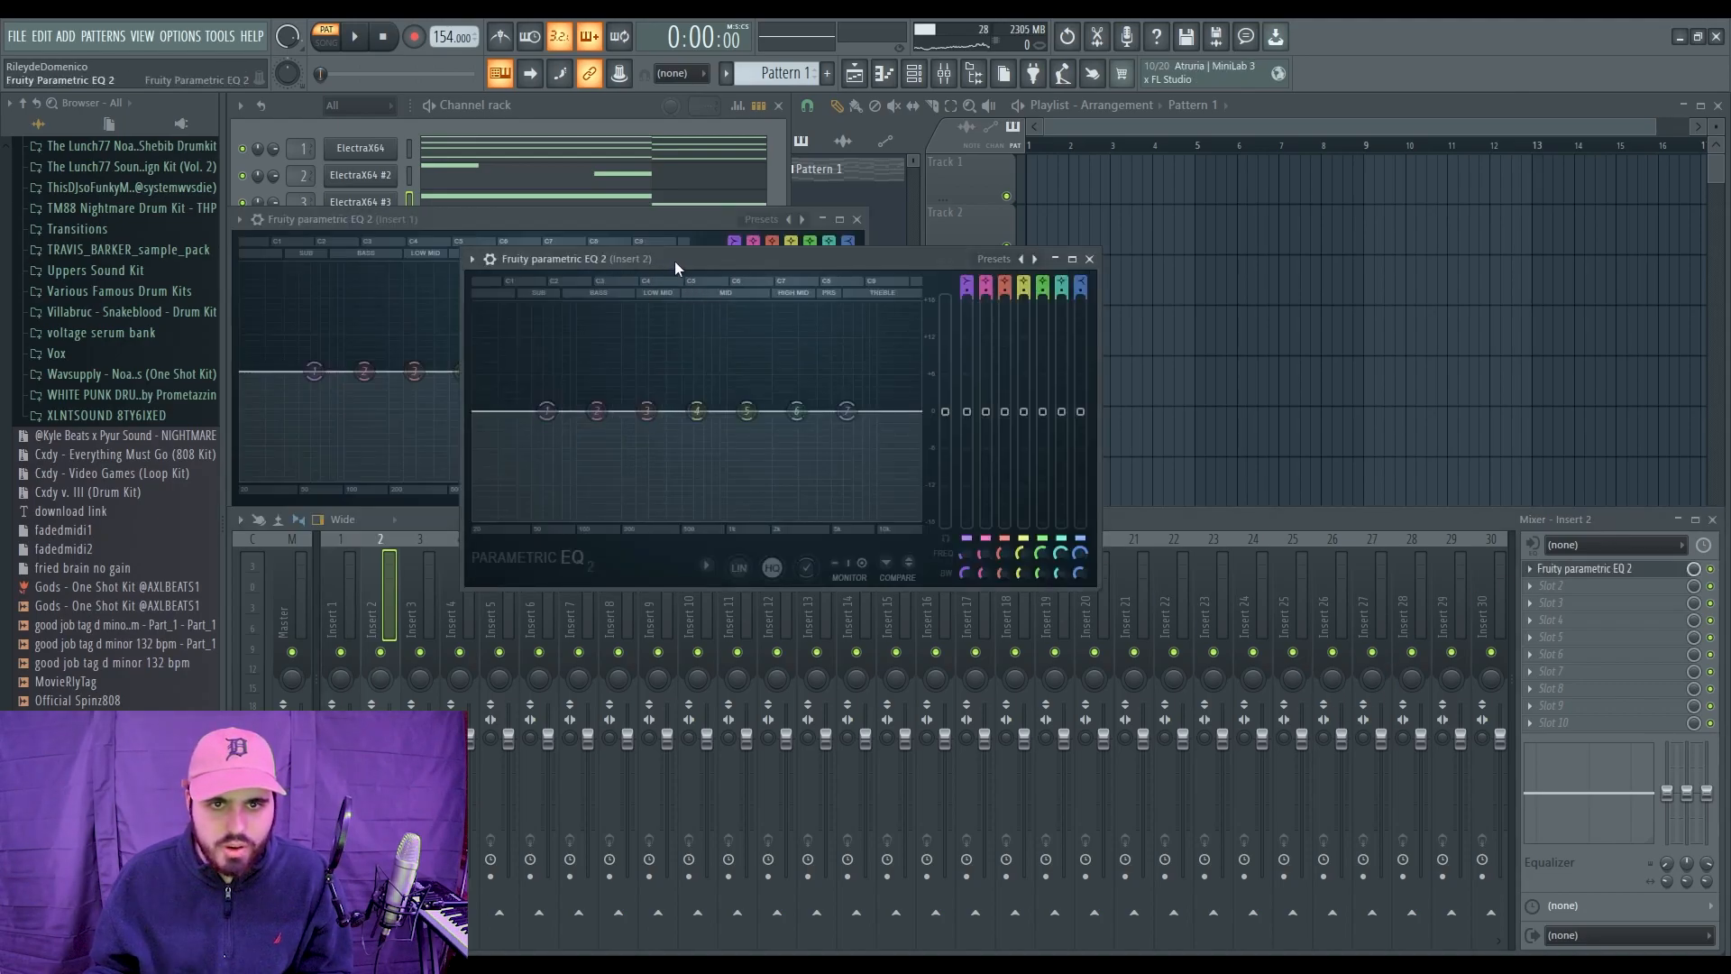
left_click_drag(674, 261, 1086, 223)
left_click(540, 341)
key("space")
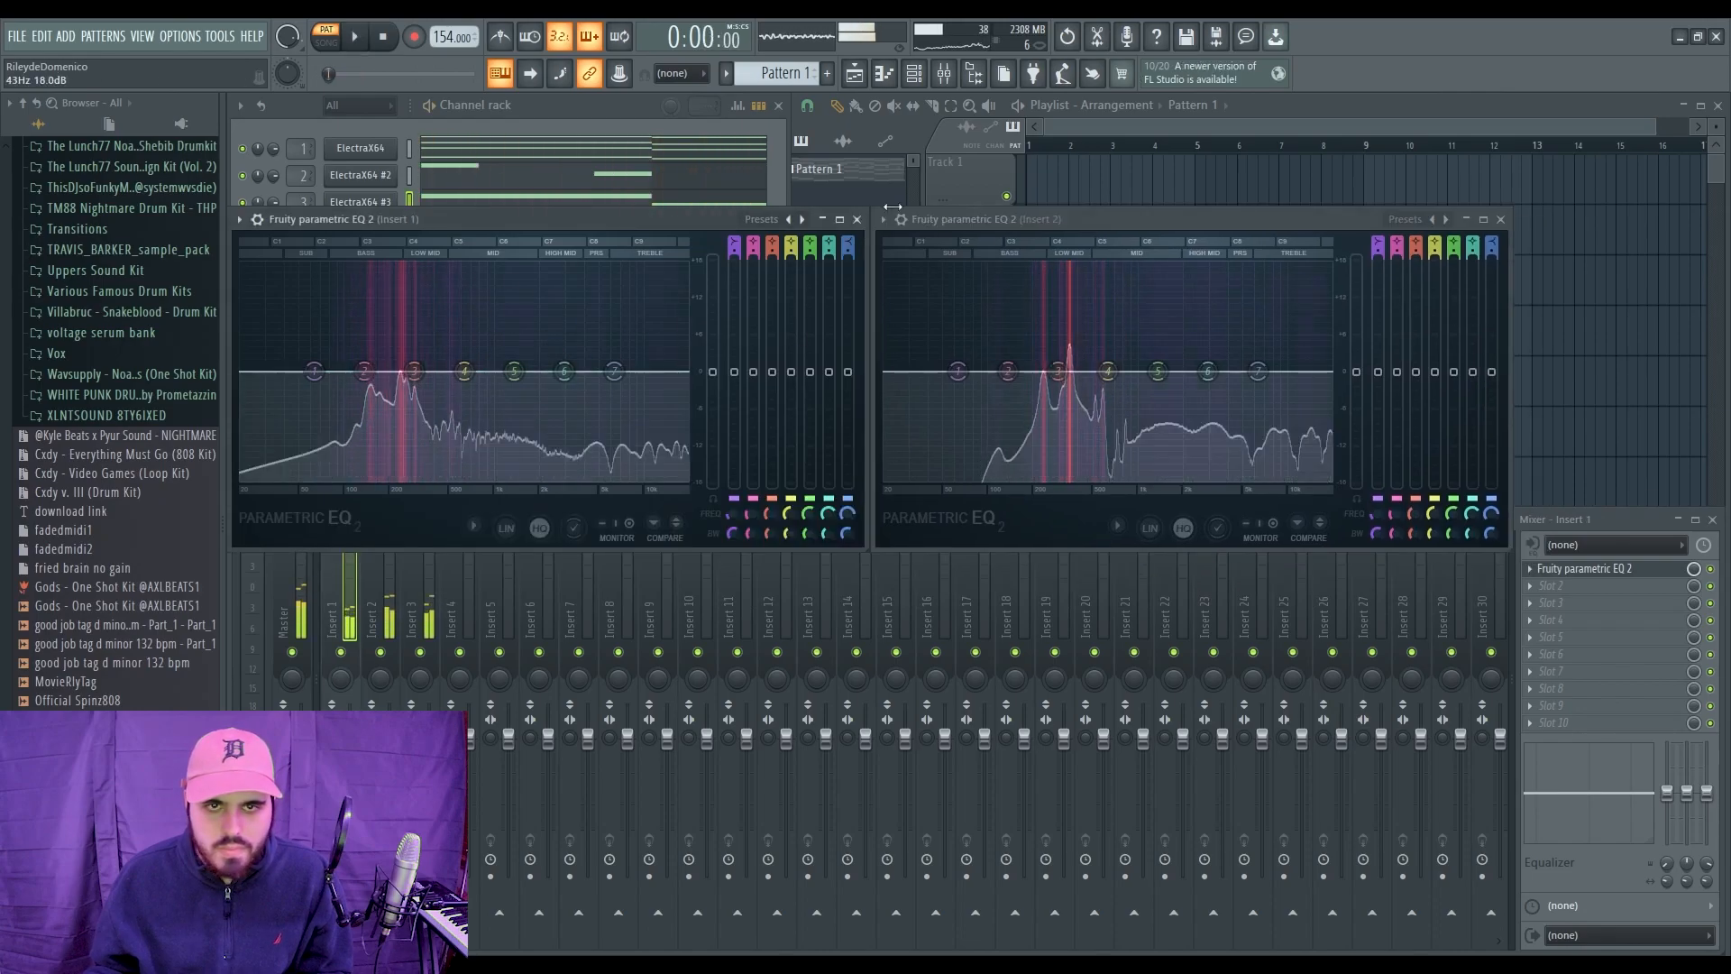
key("space")
Step: Transpose the entire ElectraX64 #2 melody up one octave and play the pattern
left_click(676, 177)
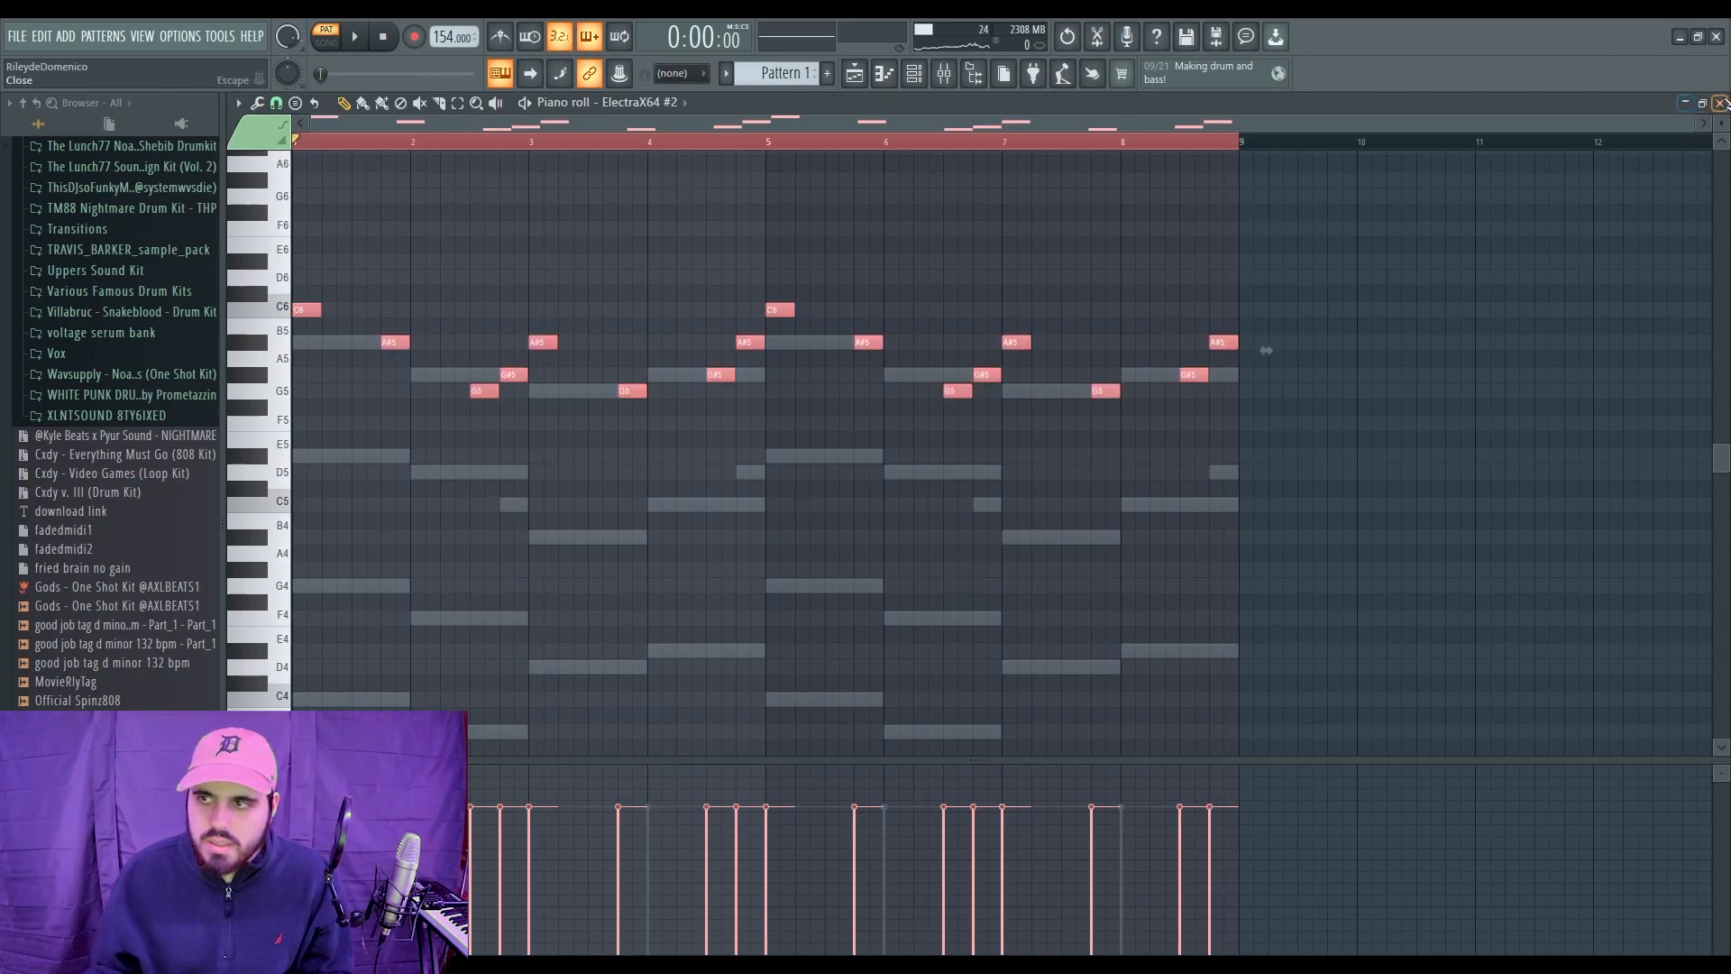
left_click(1719, 102)
key("space")
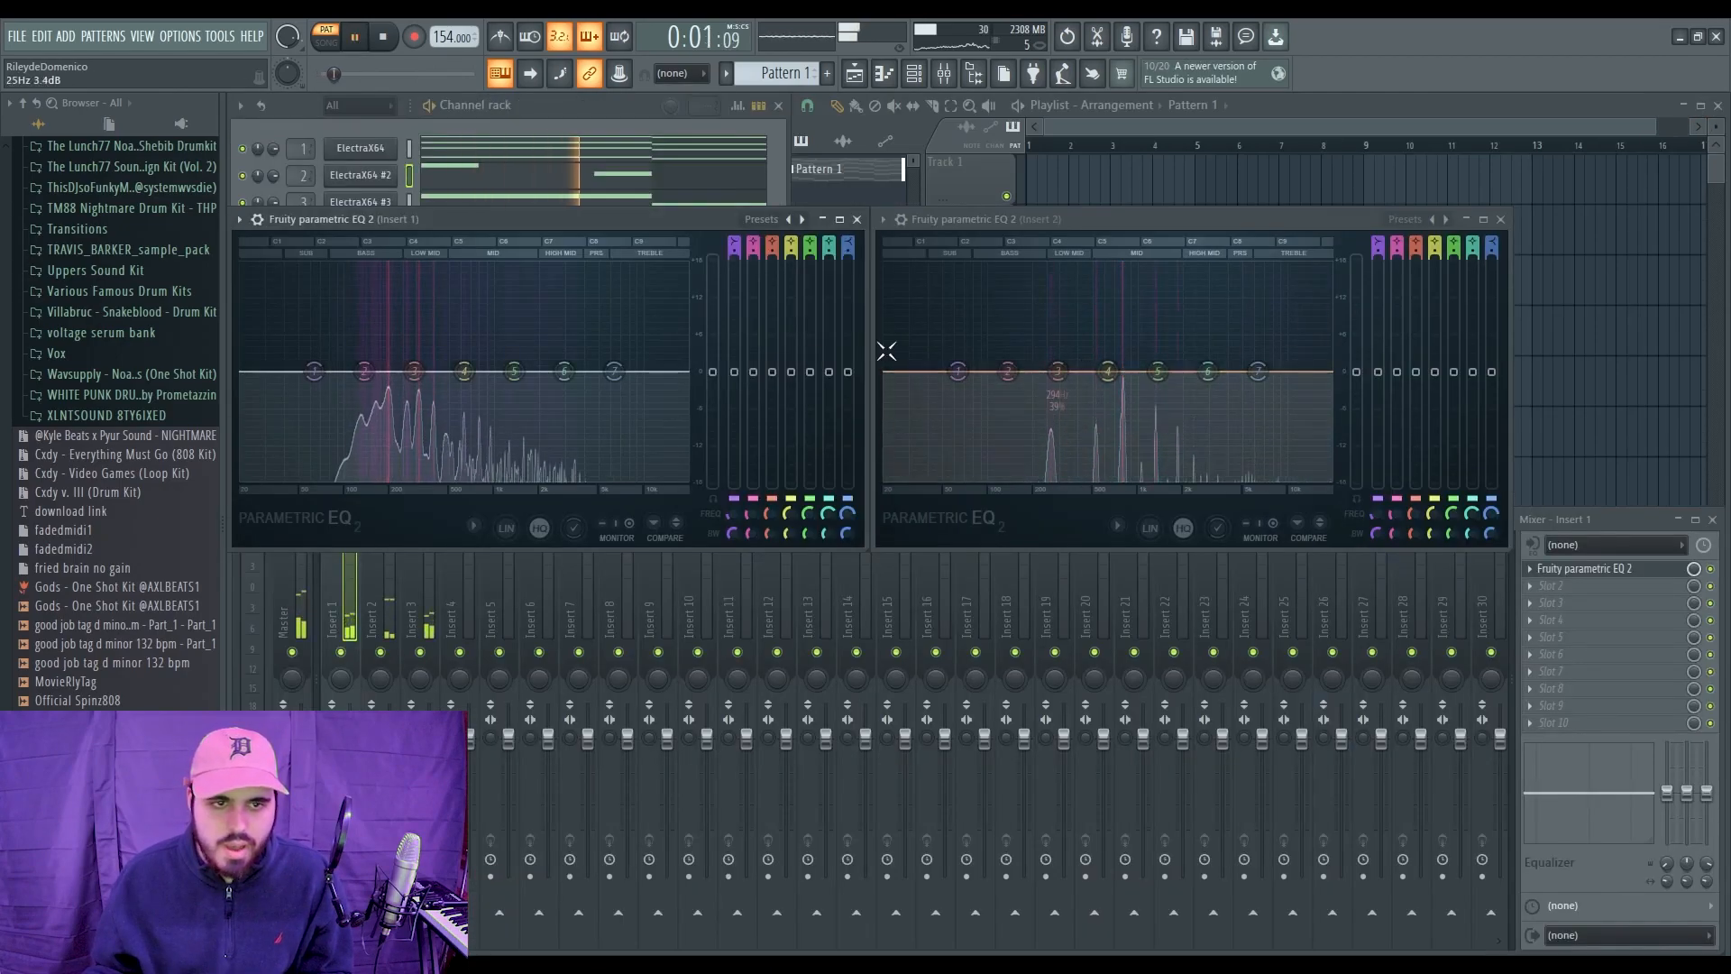
key("space")
Step: In the insert 1 EQ, boost band 3 slightly and make band 1 a high pass at 100 Hz
left_click_drag(754, 374, 772, 353)
key("space")
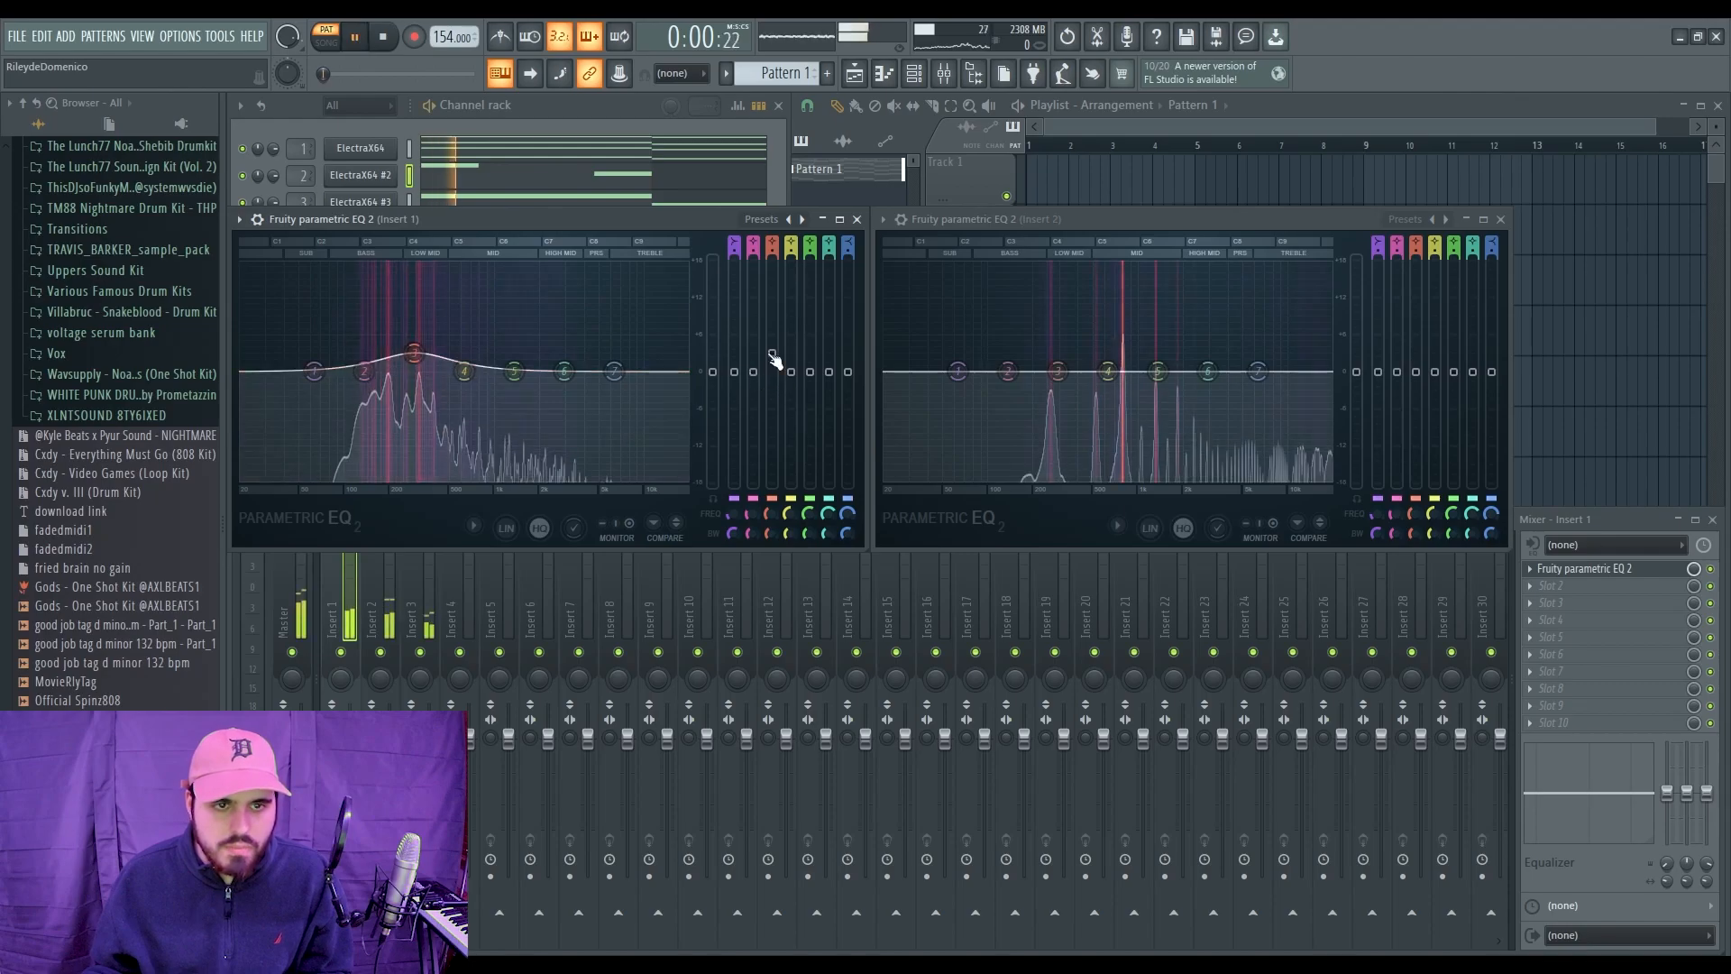
key("space")
left_click_drag(734, 247, 726, 406)
left_click_drag(730, 512, 730, 513)
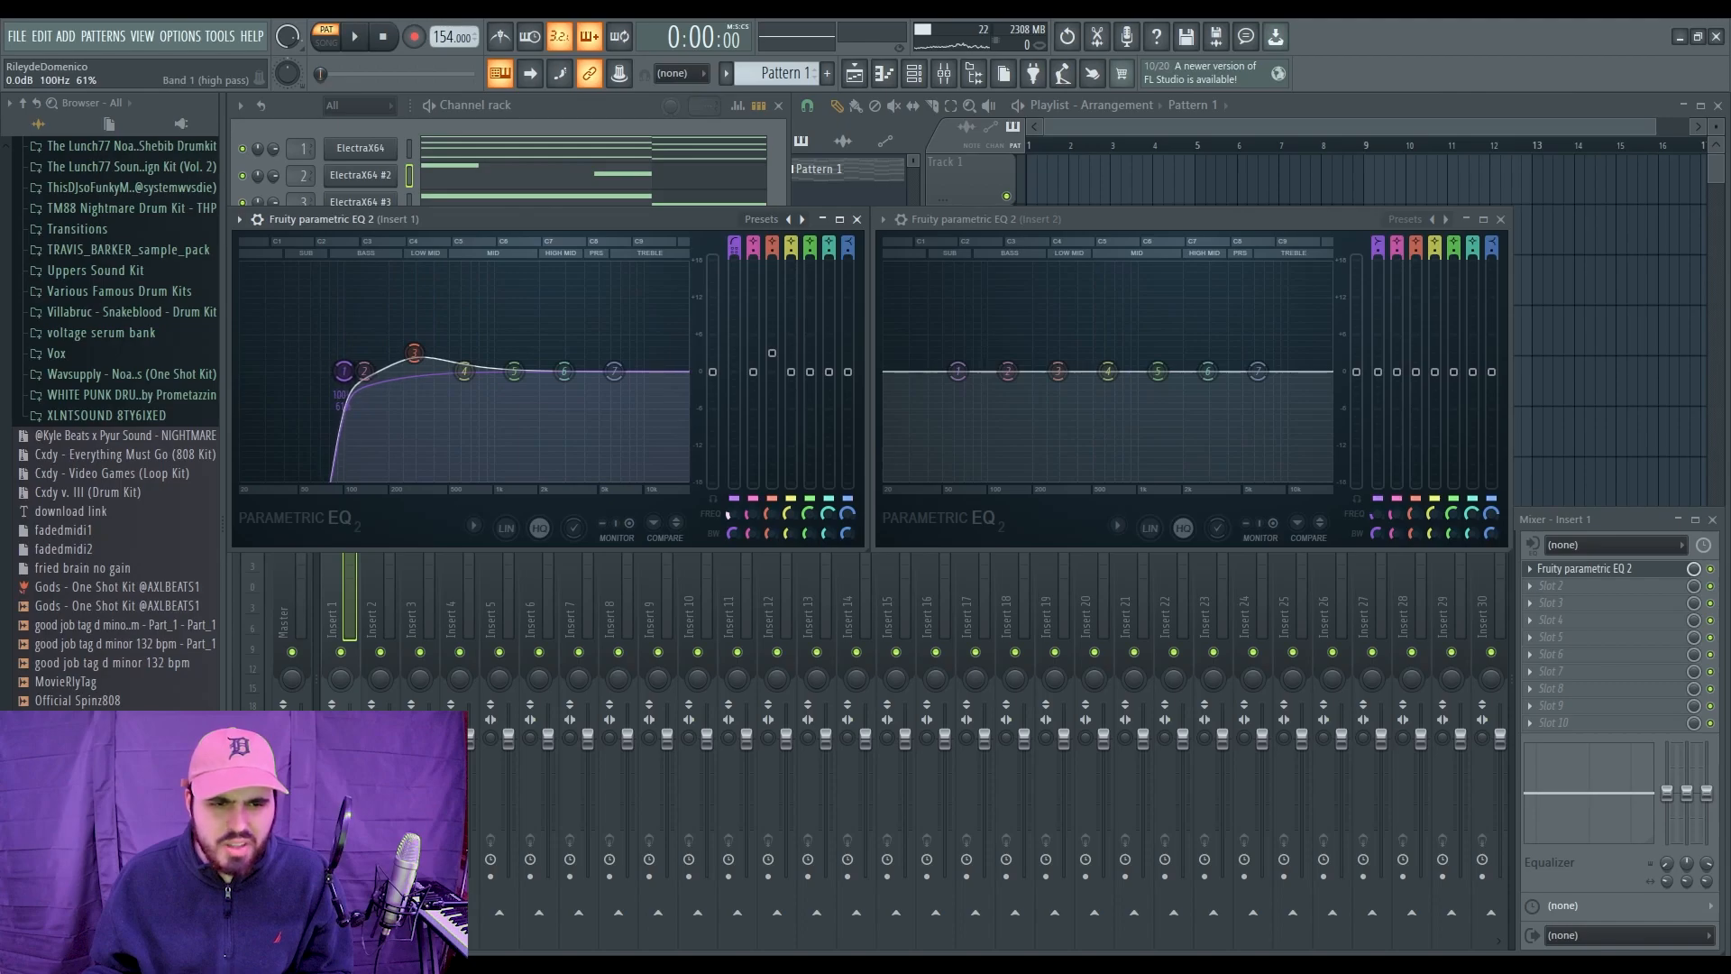
Step: During playback, boost band 4 of the insert 2 EQ by about 2 dB near 664 Hz and close both EQ windows
key("space")
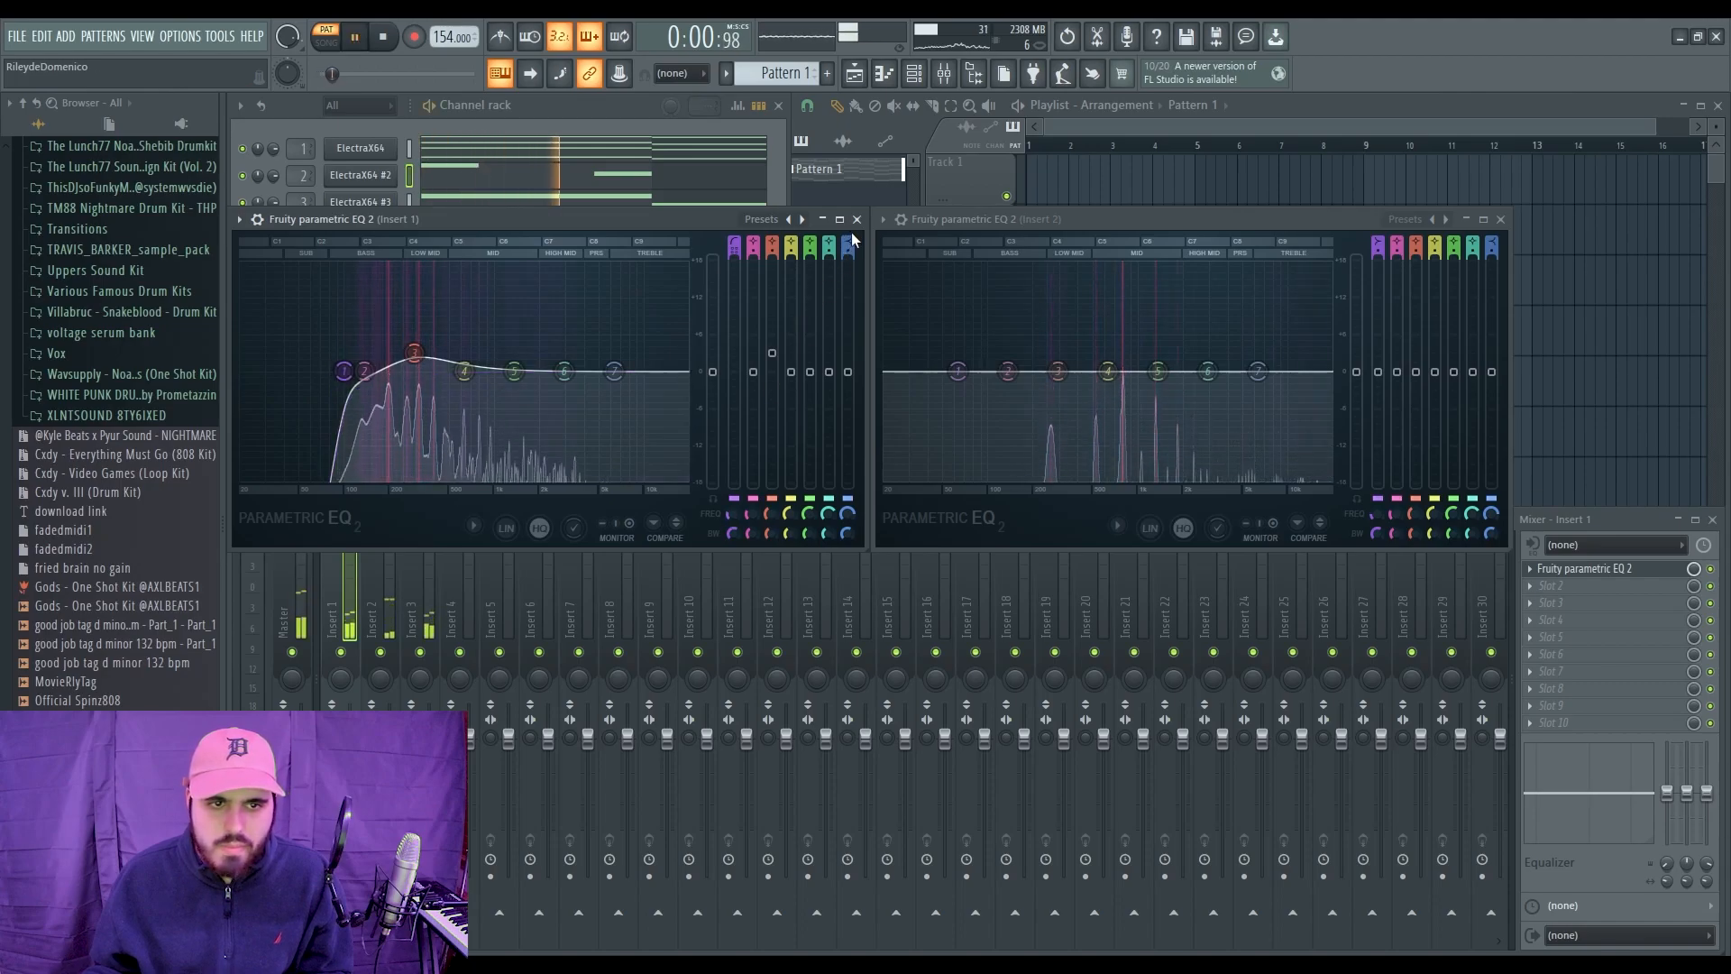
left_click_drag(1107, 370, 1110, 360)
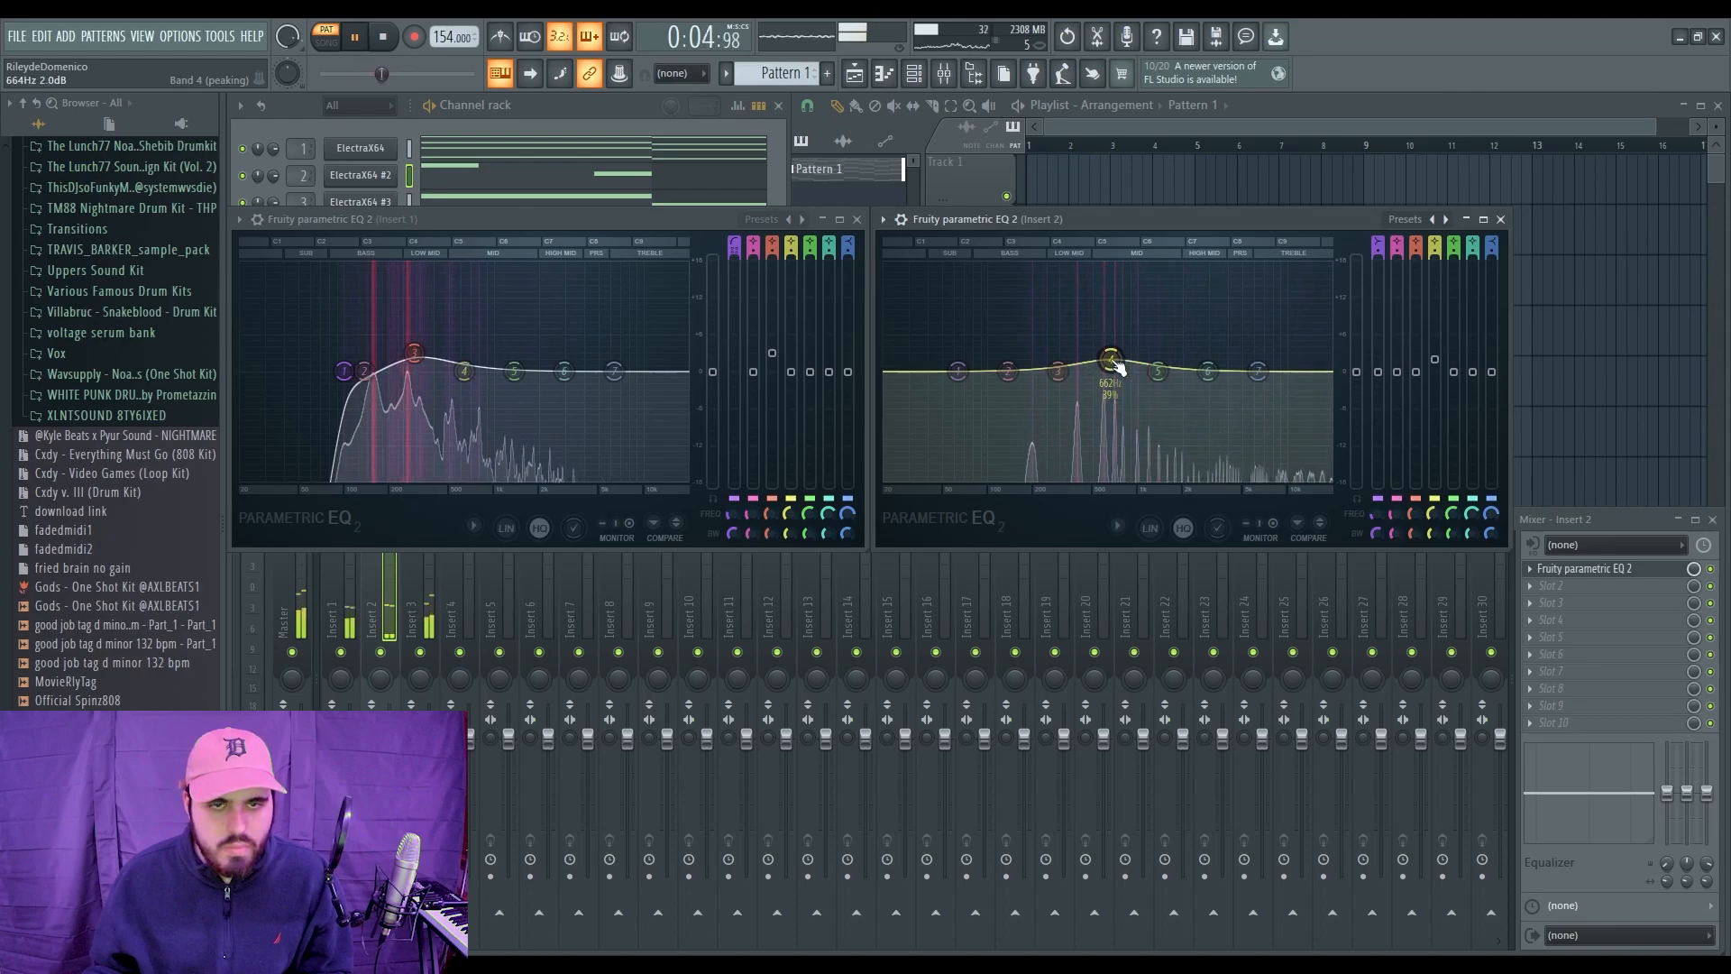
left_click(857, 219)
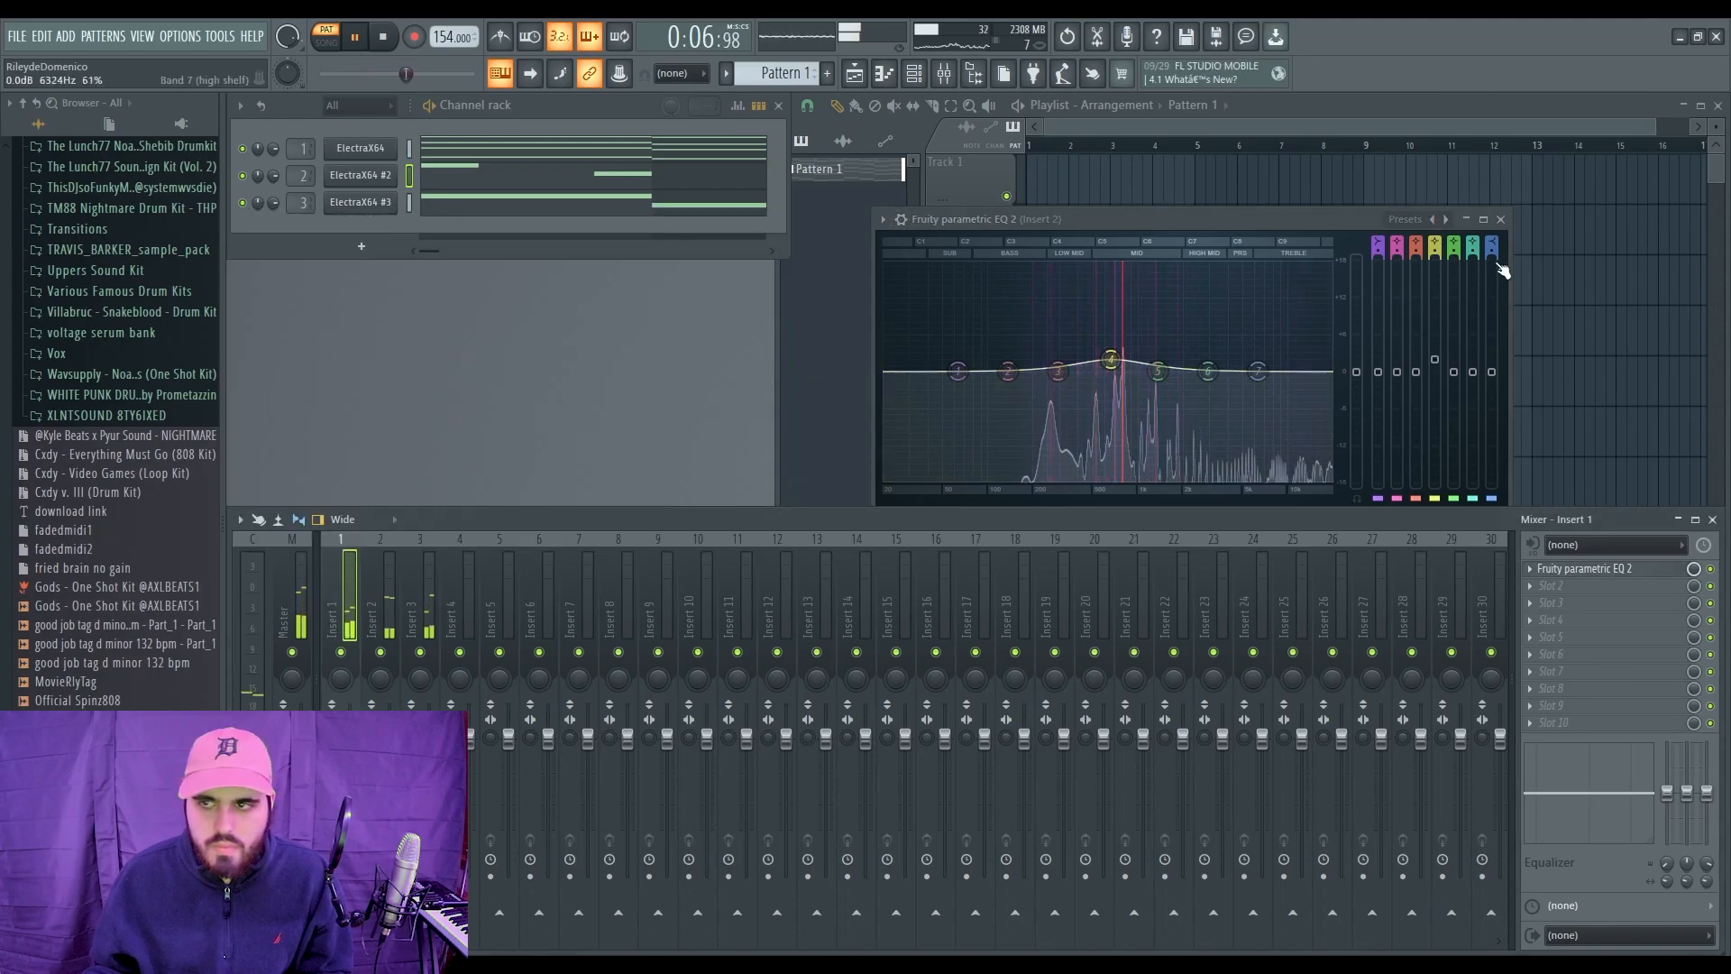
left_click(1501, 219)
Step: Load Fruity Parametric EQ 2 on insert 3 with bands 3 and 4 lowered, band 5 raised, and band 7 as a Steep 8 low pass
left_click(424, 597)
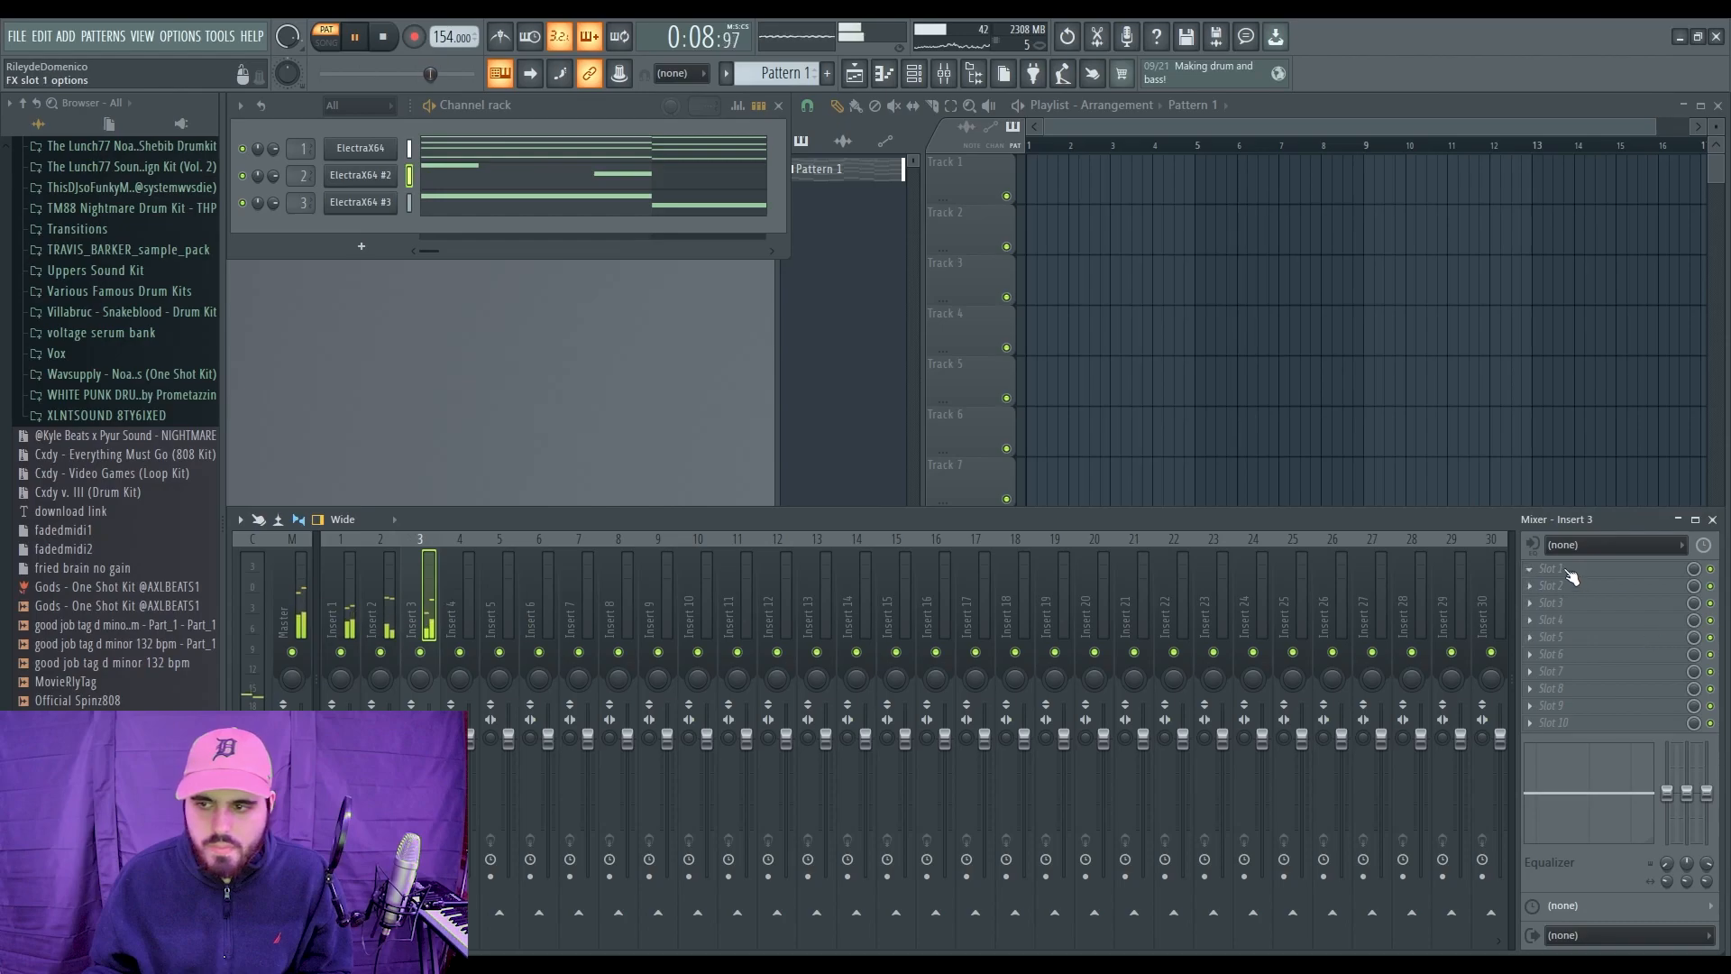
key("ctrl+s")
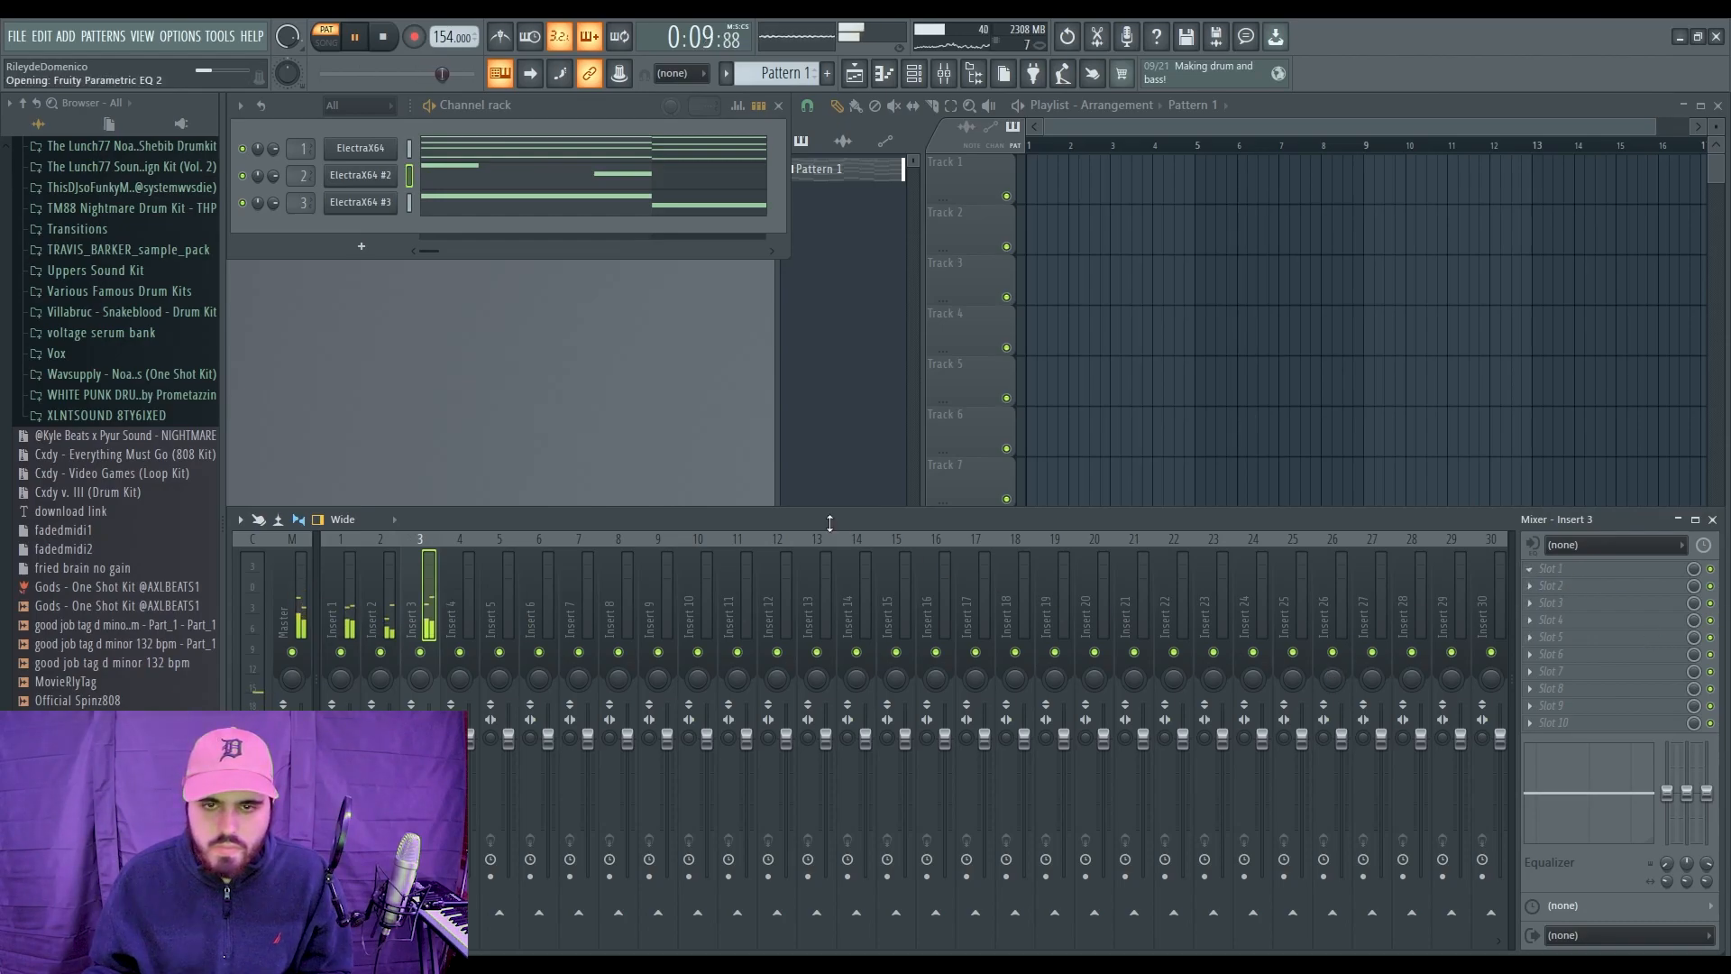
key("space")
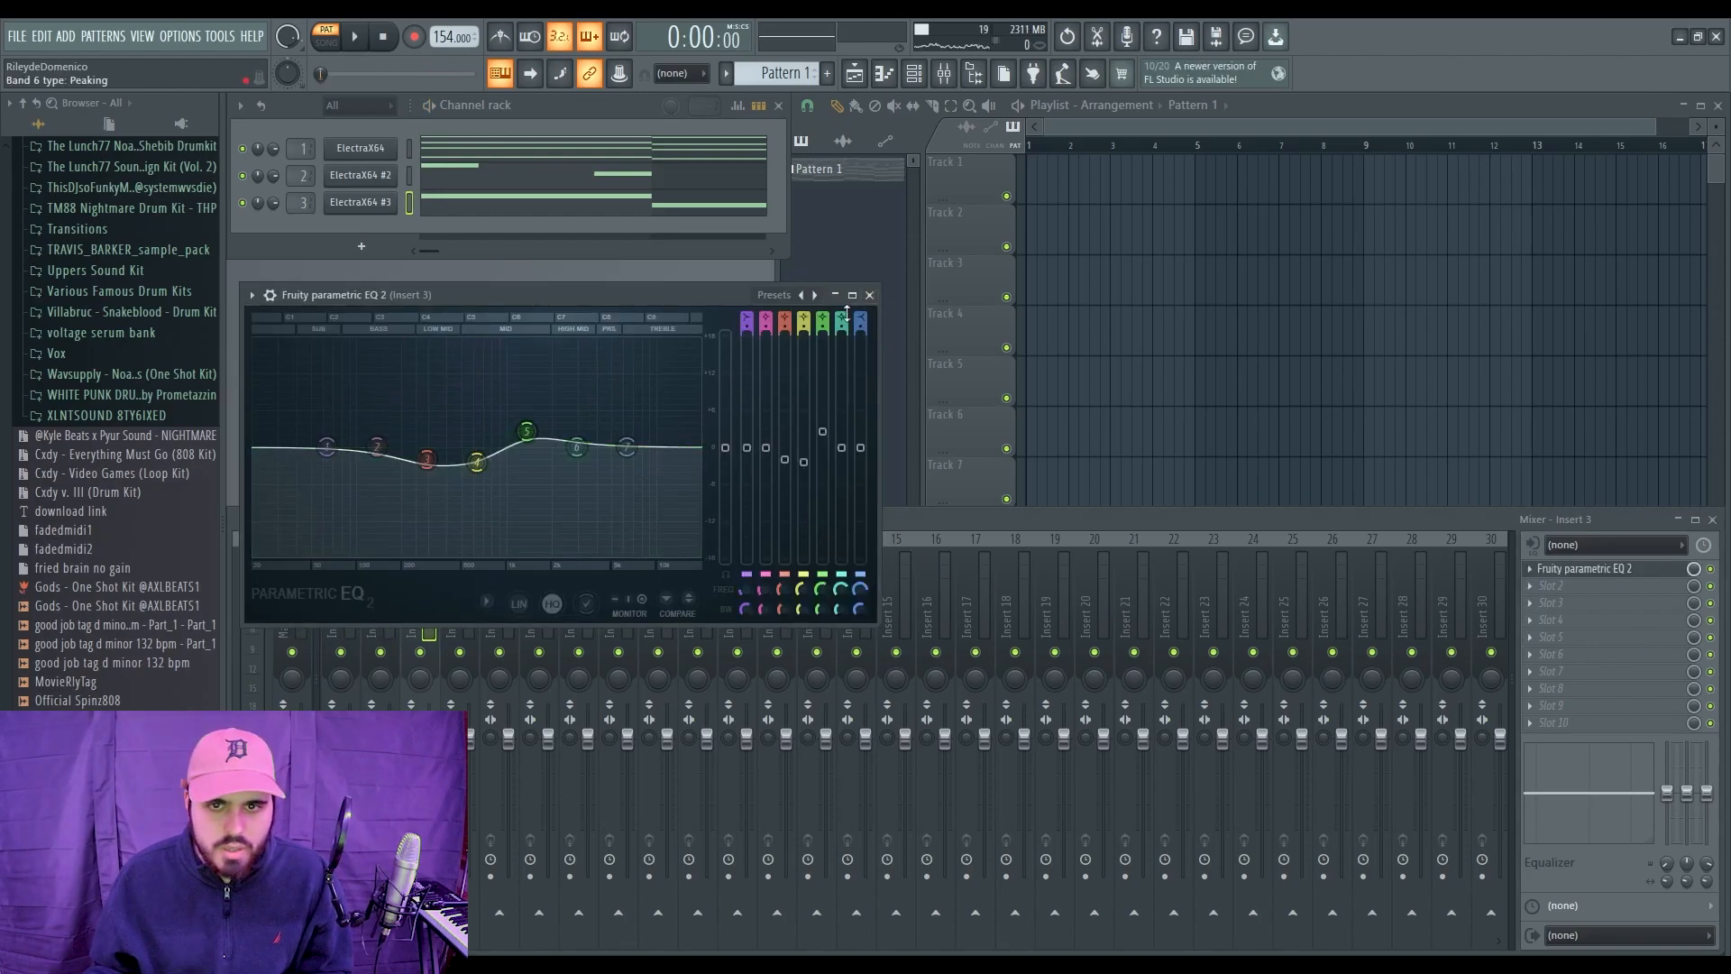
left_click_drag(857, 317, 862, 379)
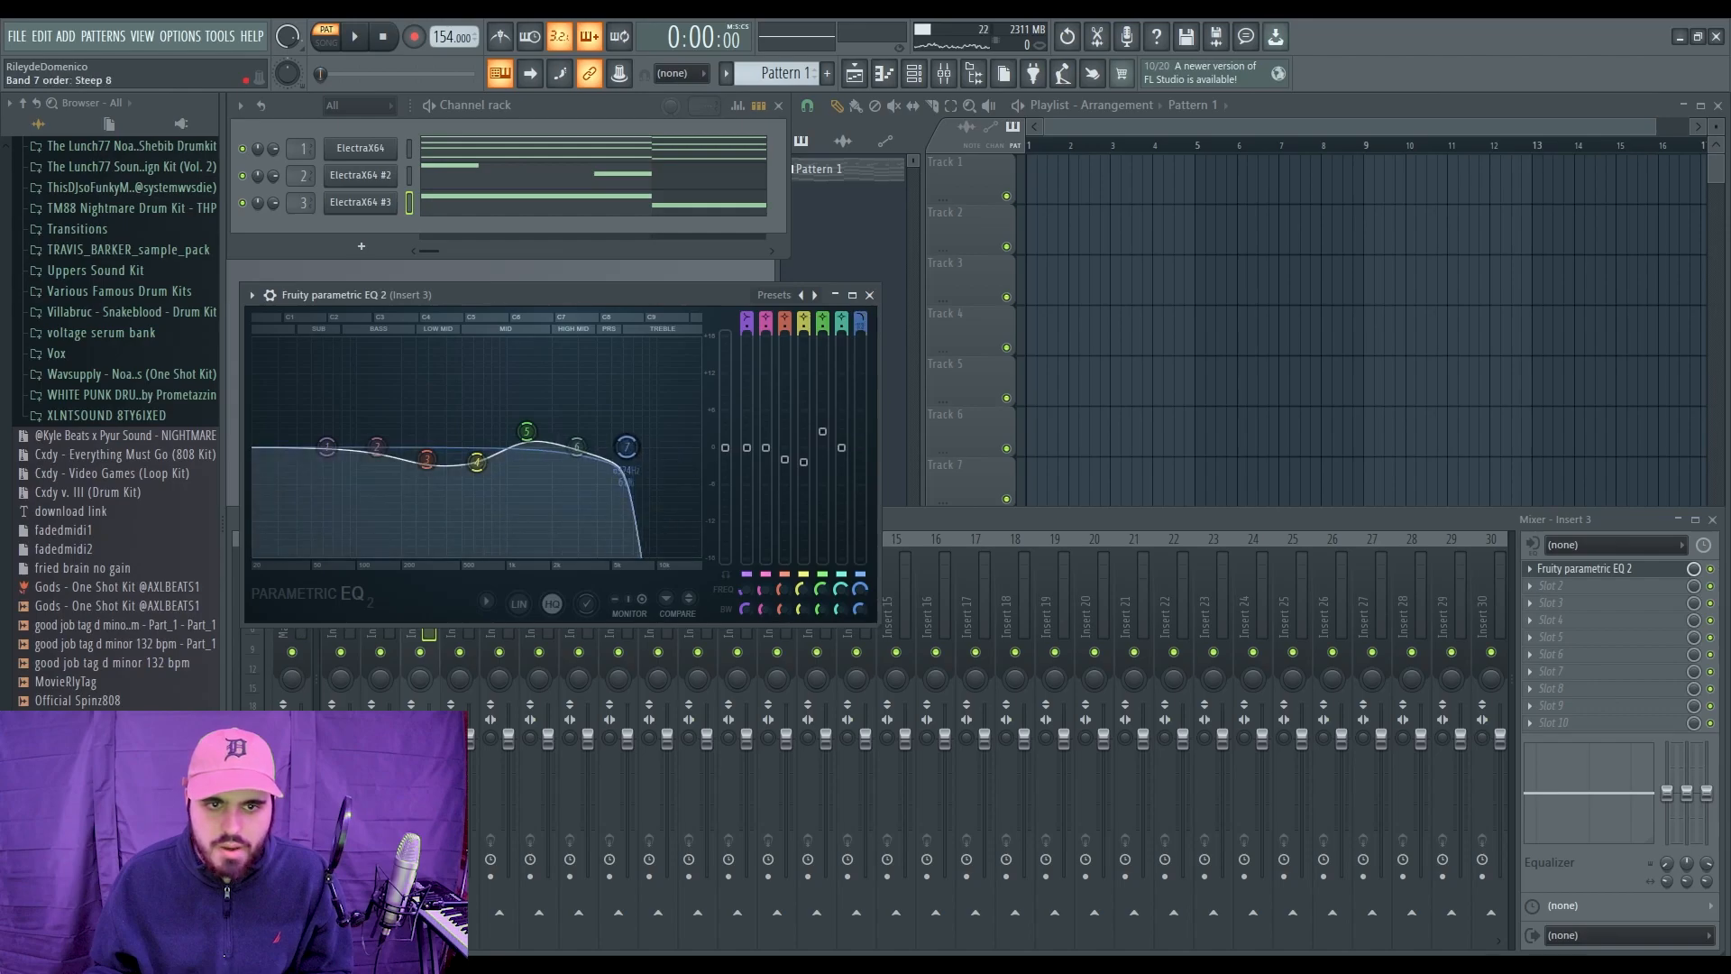
Step: While the pattern plays, lower the insert 3 EQ's band 7 low pass to about 4413 Hz, then stop playback and close the EQ
key("space")
left_click_drag(862, 589, 862, 603)
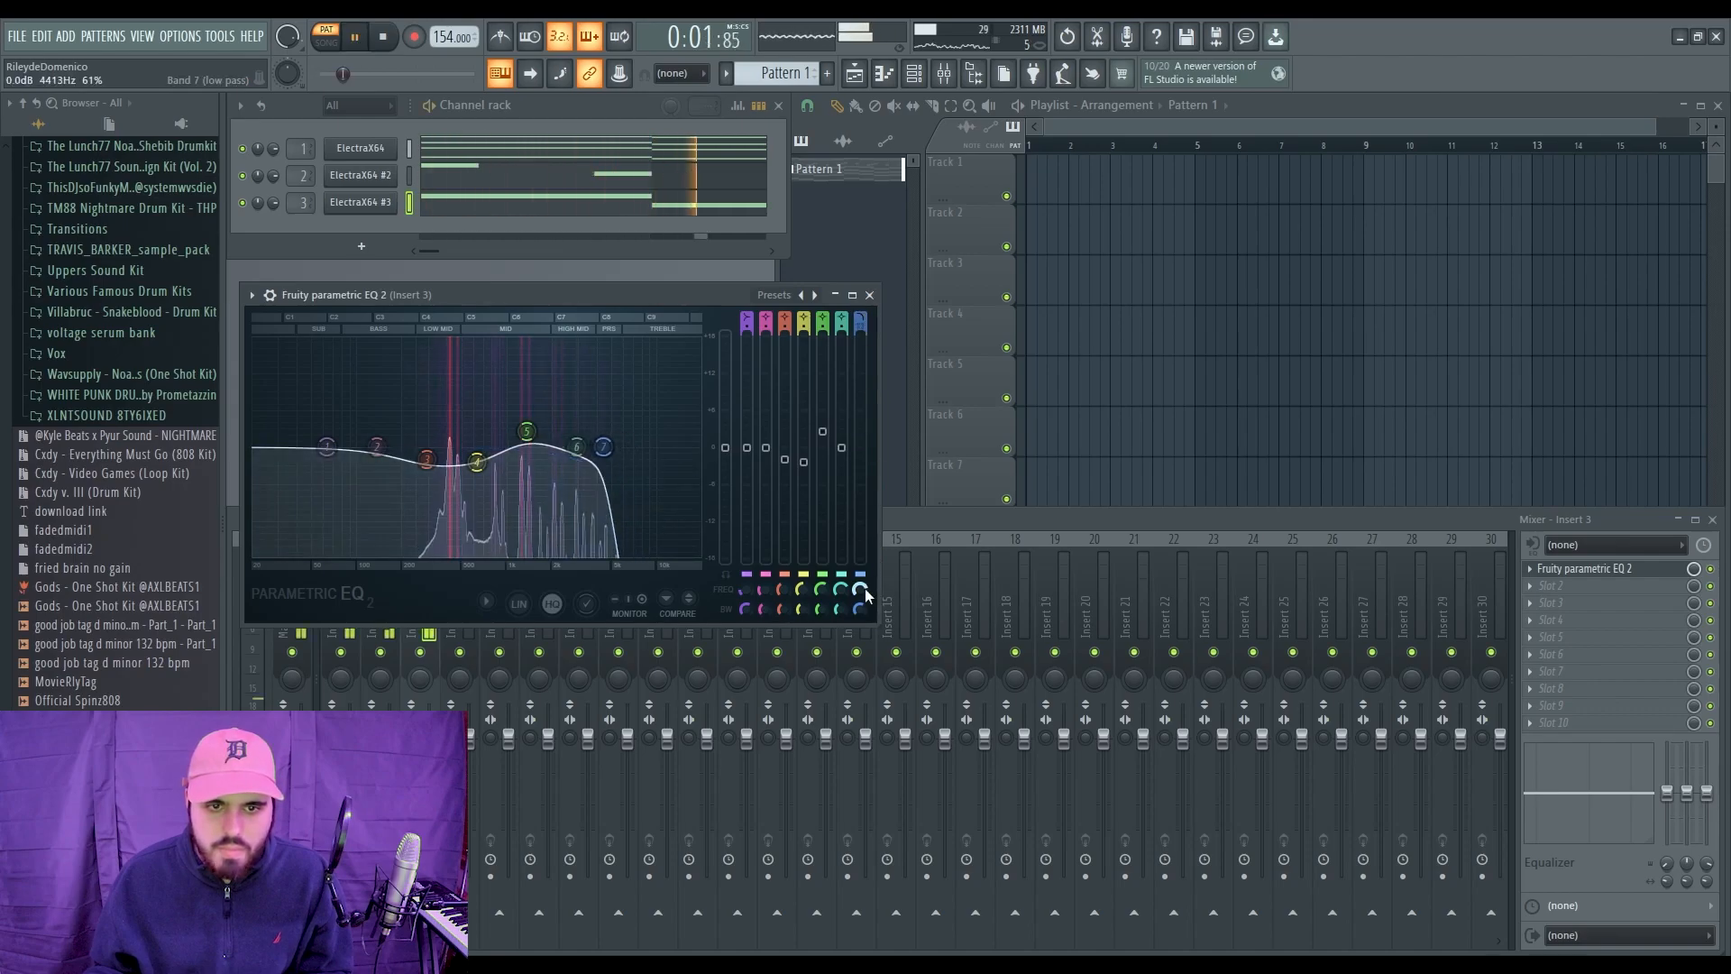
left_click(869, 295)
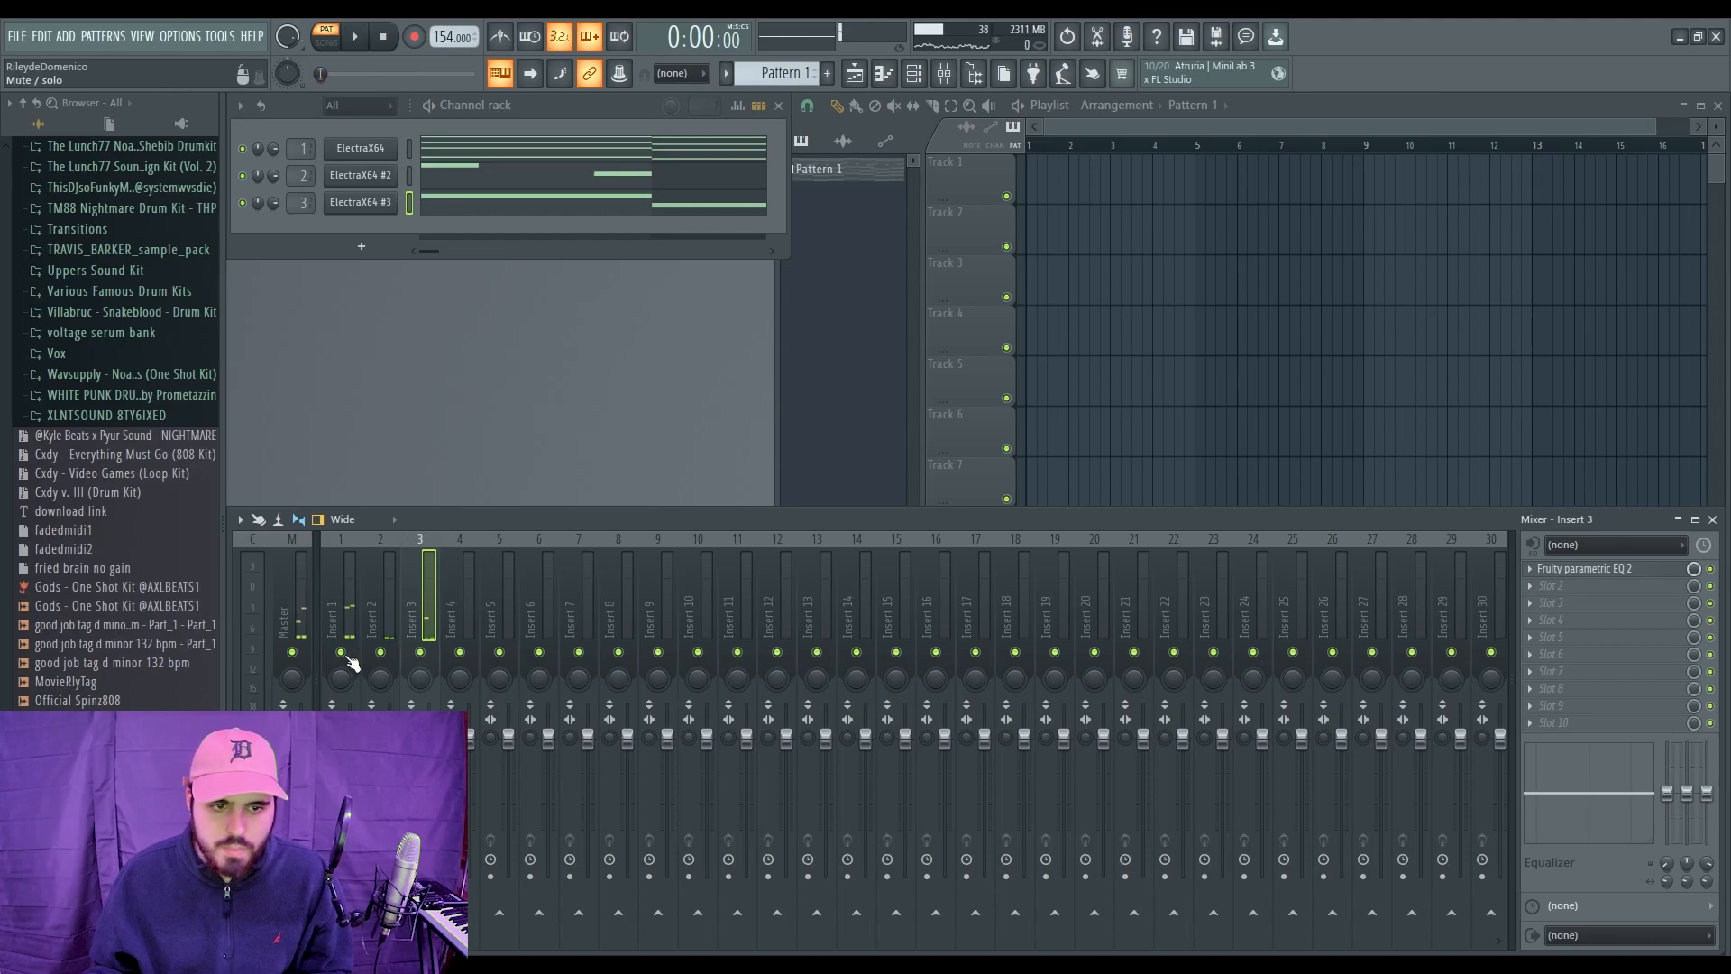
Step: Solo insert 1 and audition the pattern, bringing in inserts 2 and 3 one by one, then stop and re-enable all mixer tracks
left_click(340, 616)
key("space")
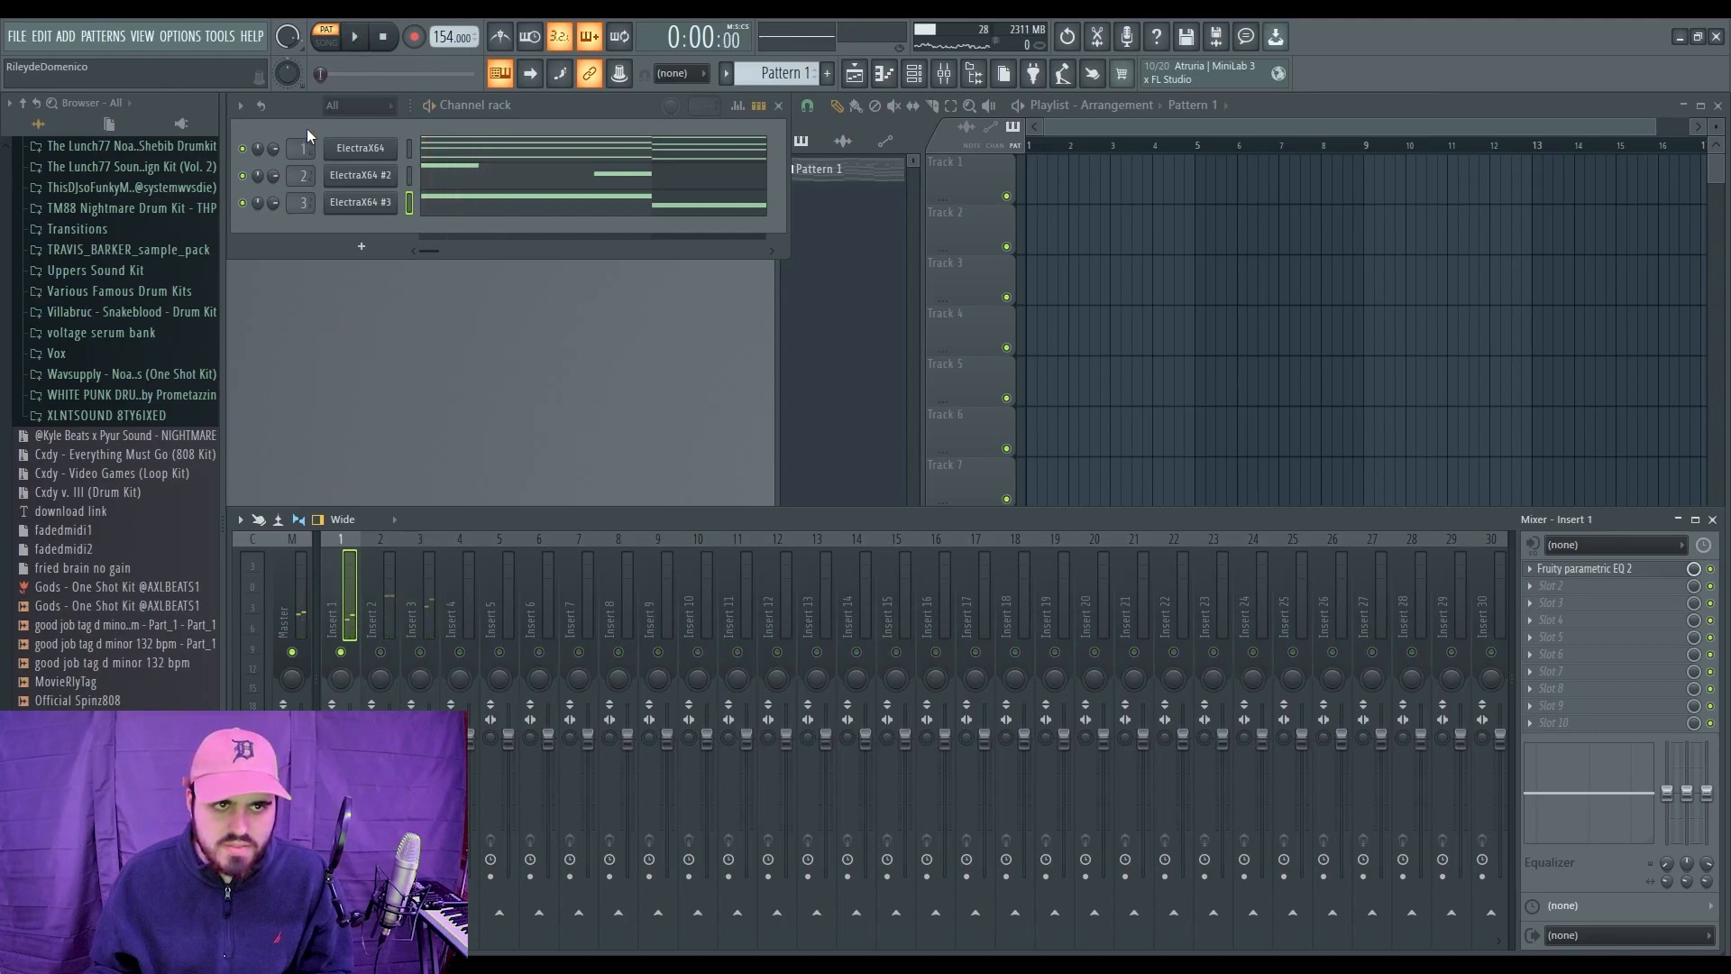
key("space")
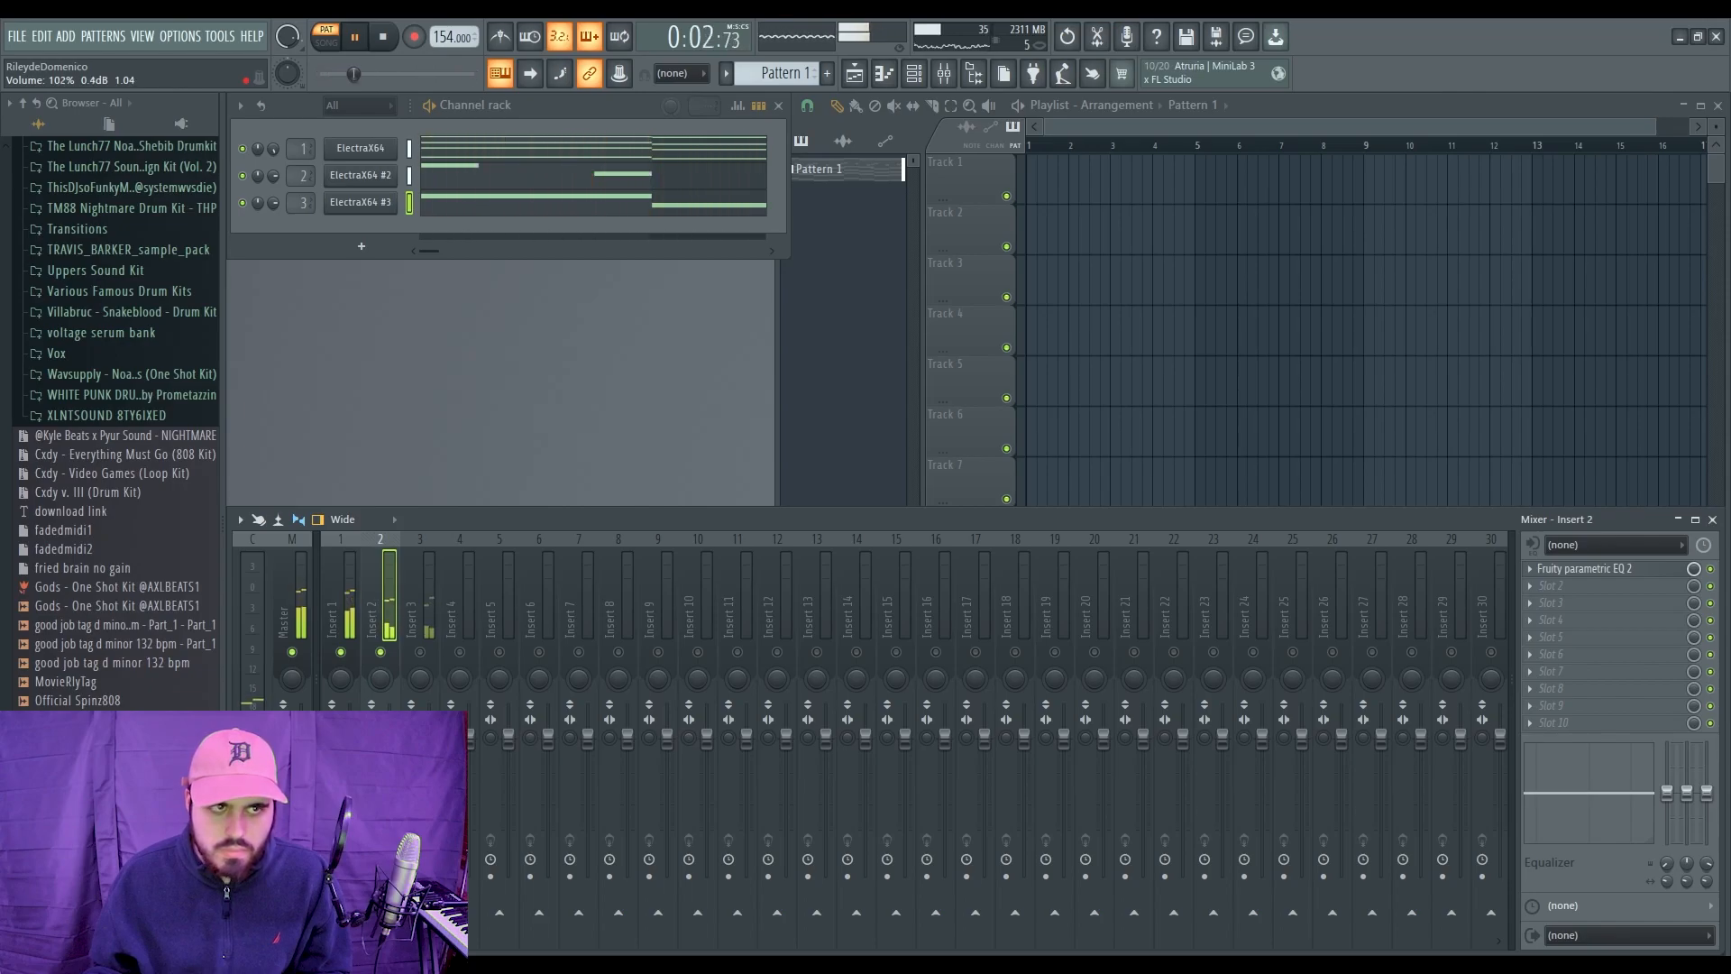
left_click(420, 595)
key("space")
key("space")
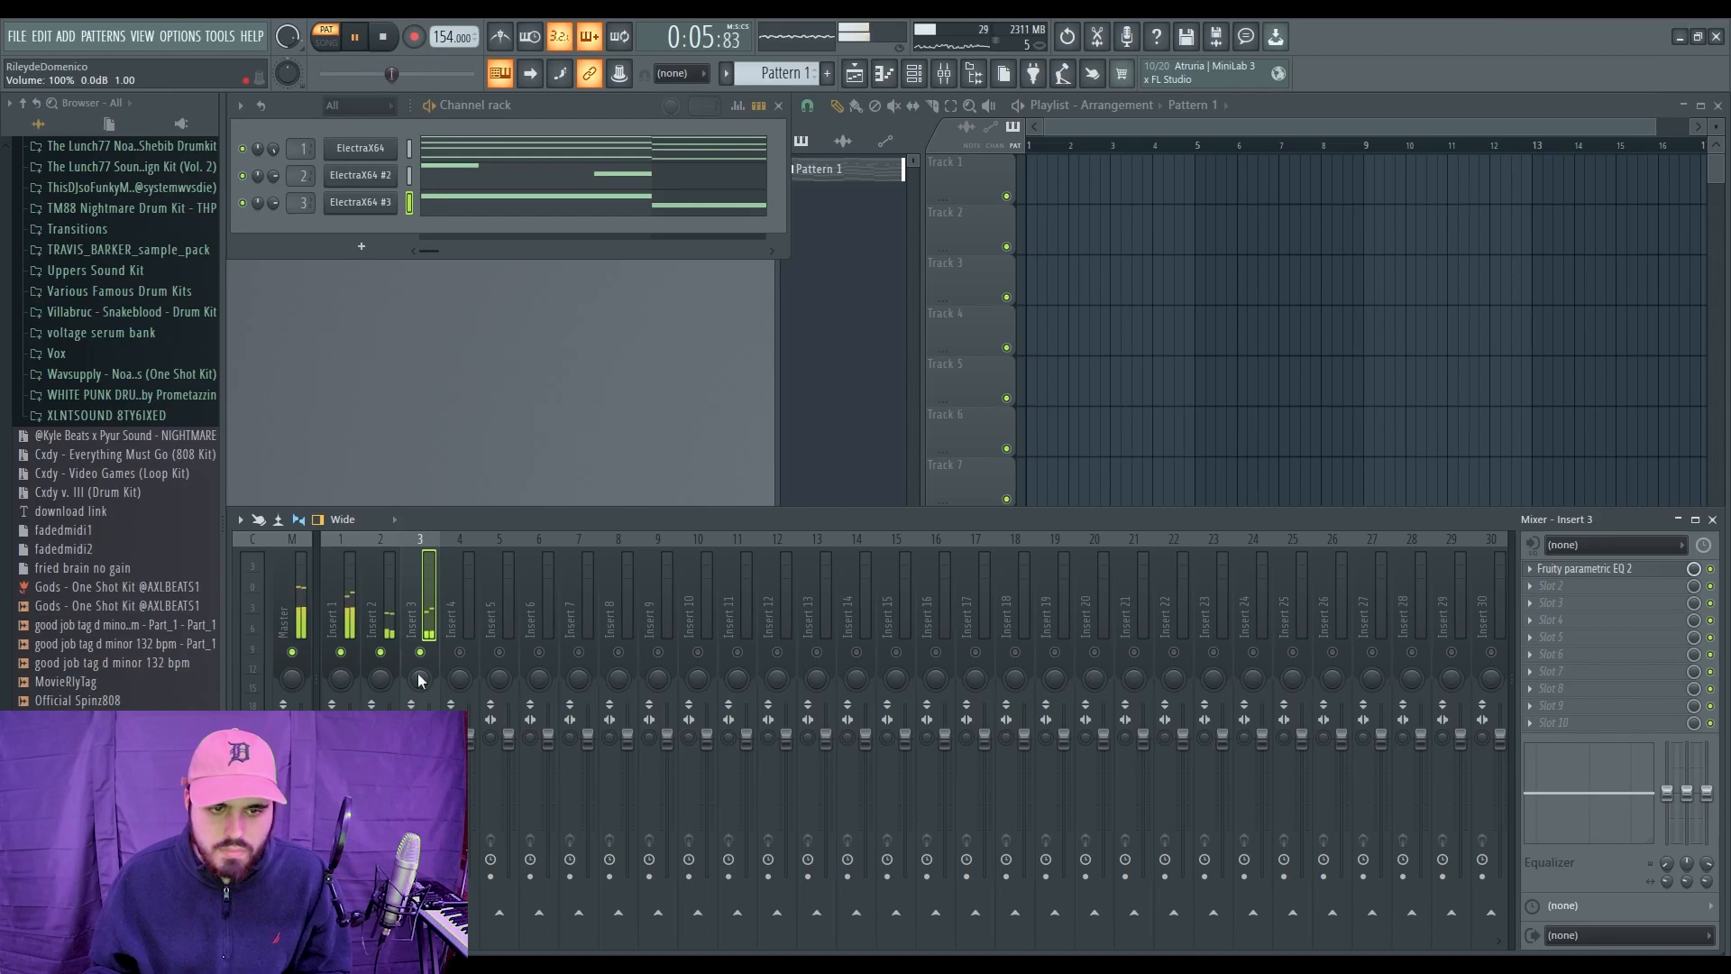
key("space")
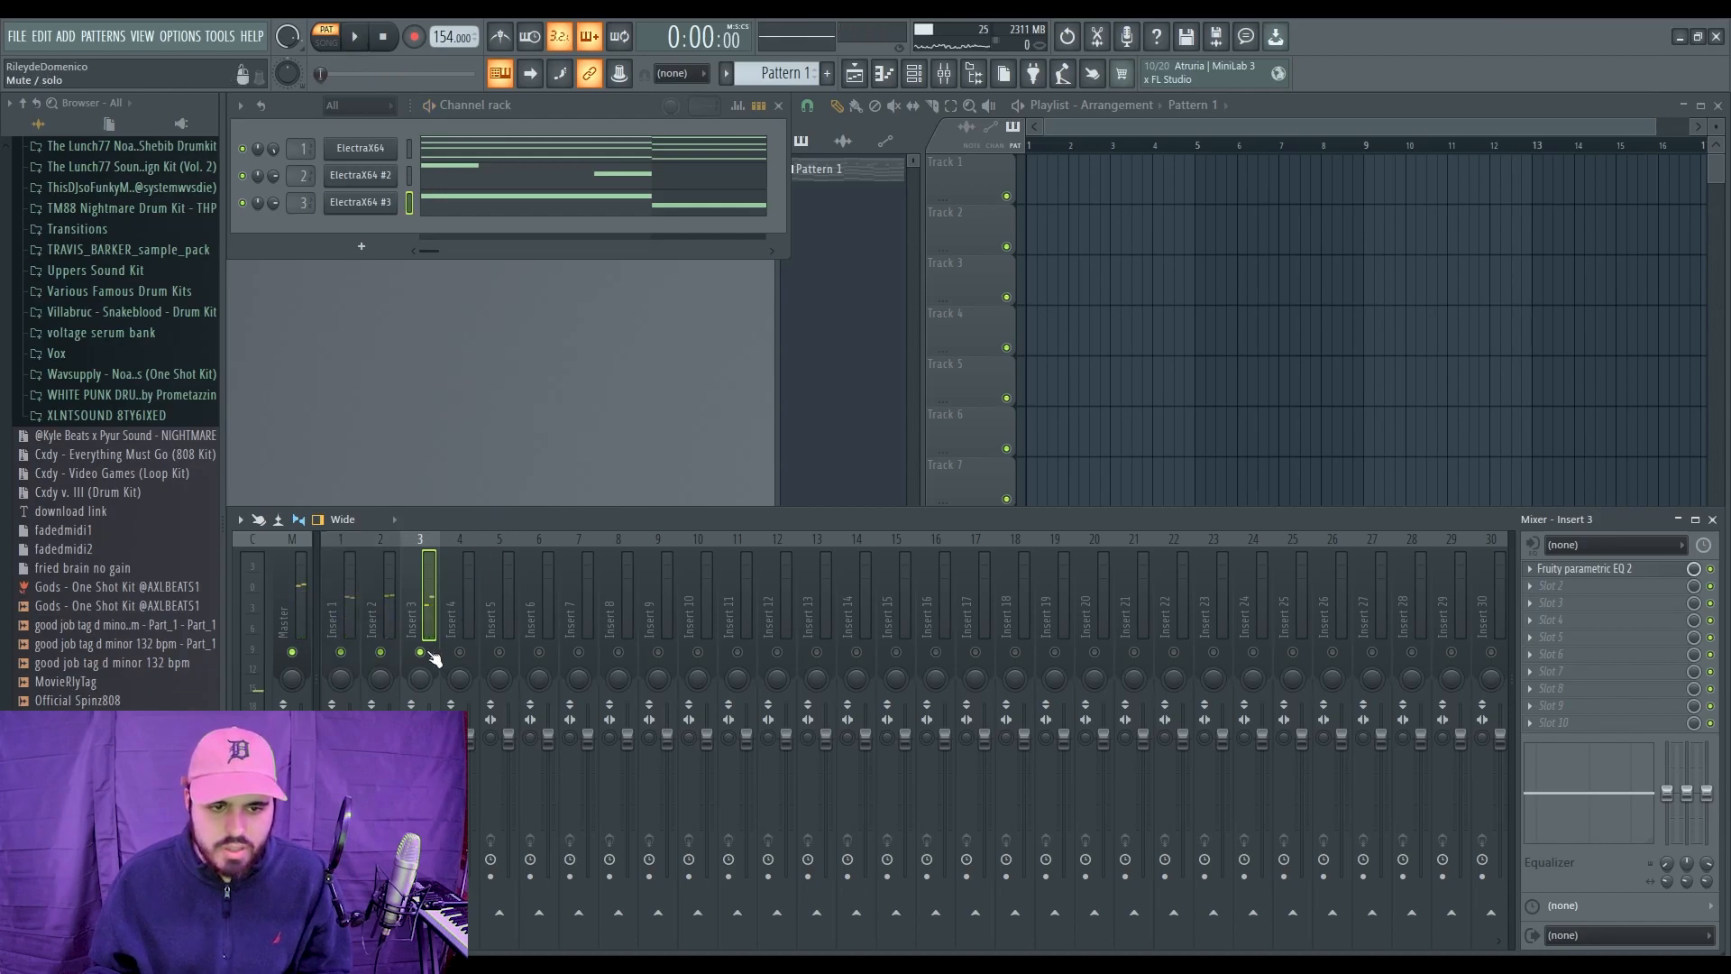
right_click(429, 652)
Step: Add the rio - guitarhero 808 sample from All Rio Leyva's Drums as a channel on insert 7, with a hit on its first step
scroll(109, 451, "down", 10)
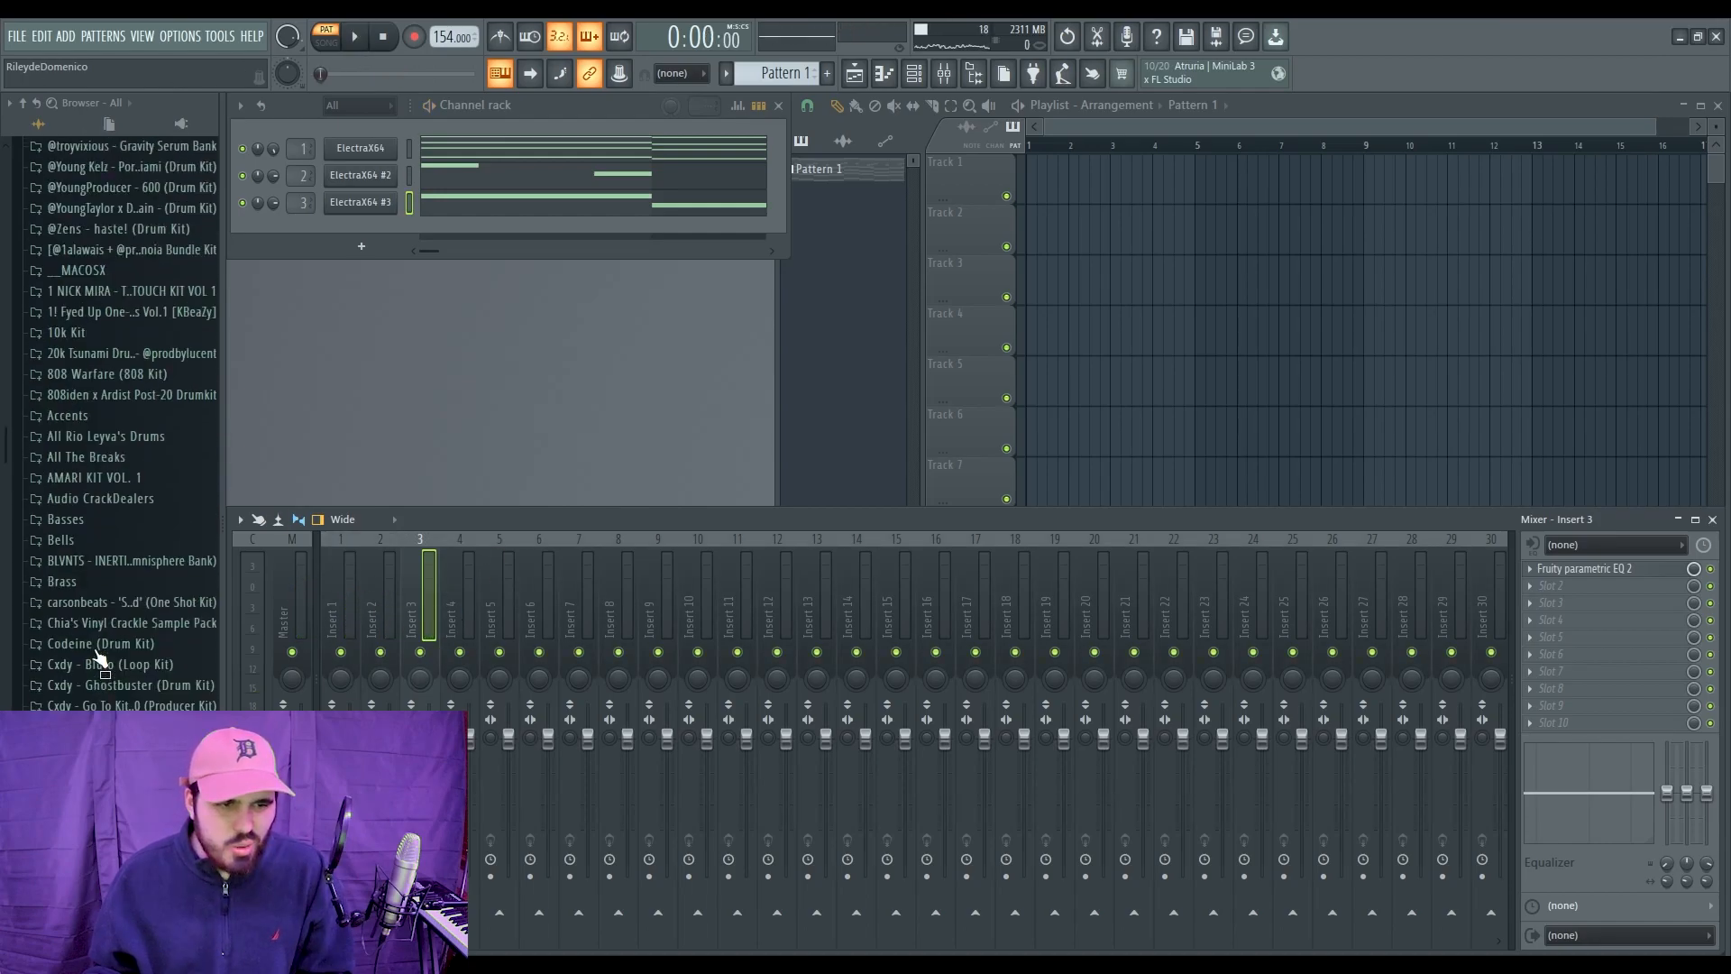
left_click_drag(118, 553, 359, 238)
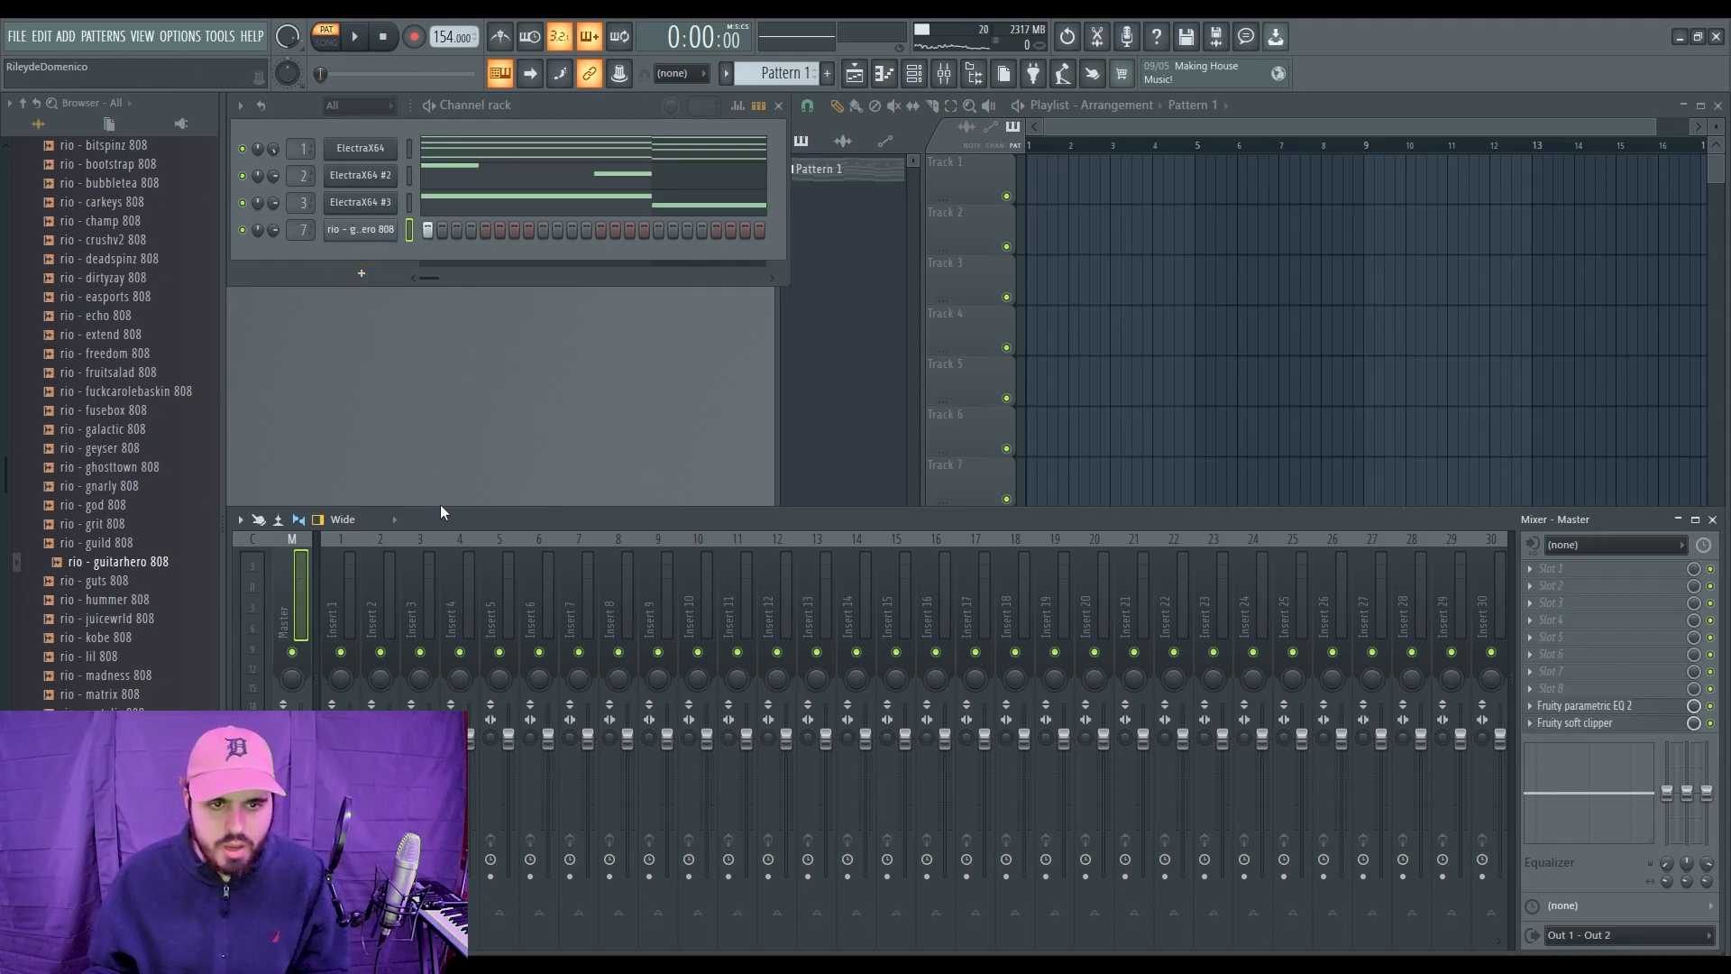
key("space")
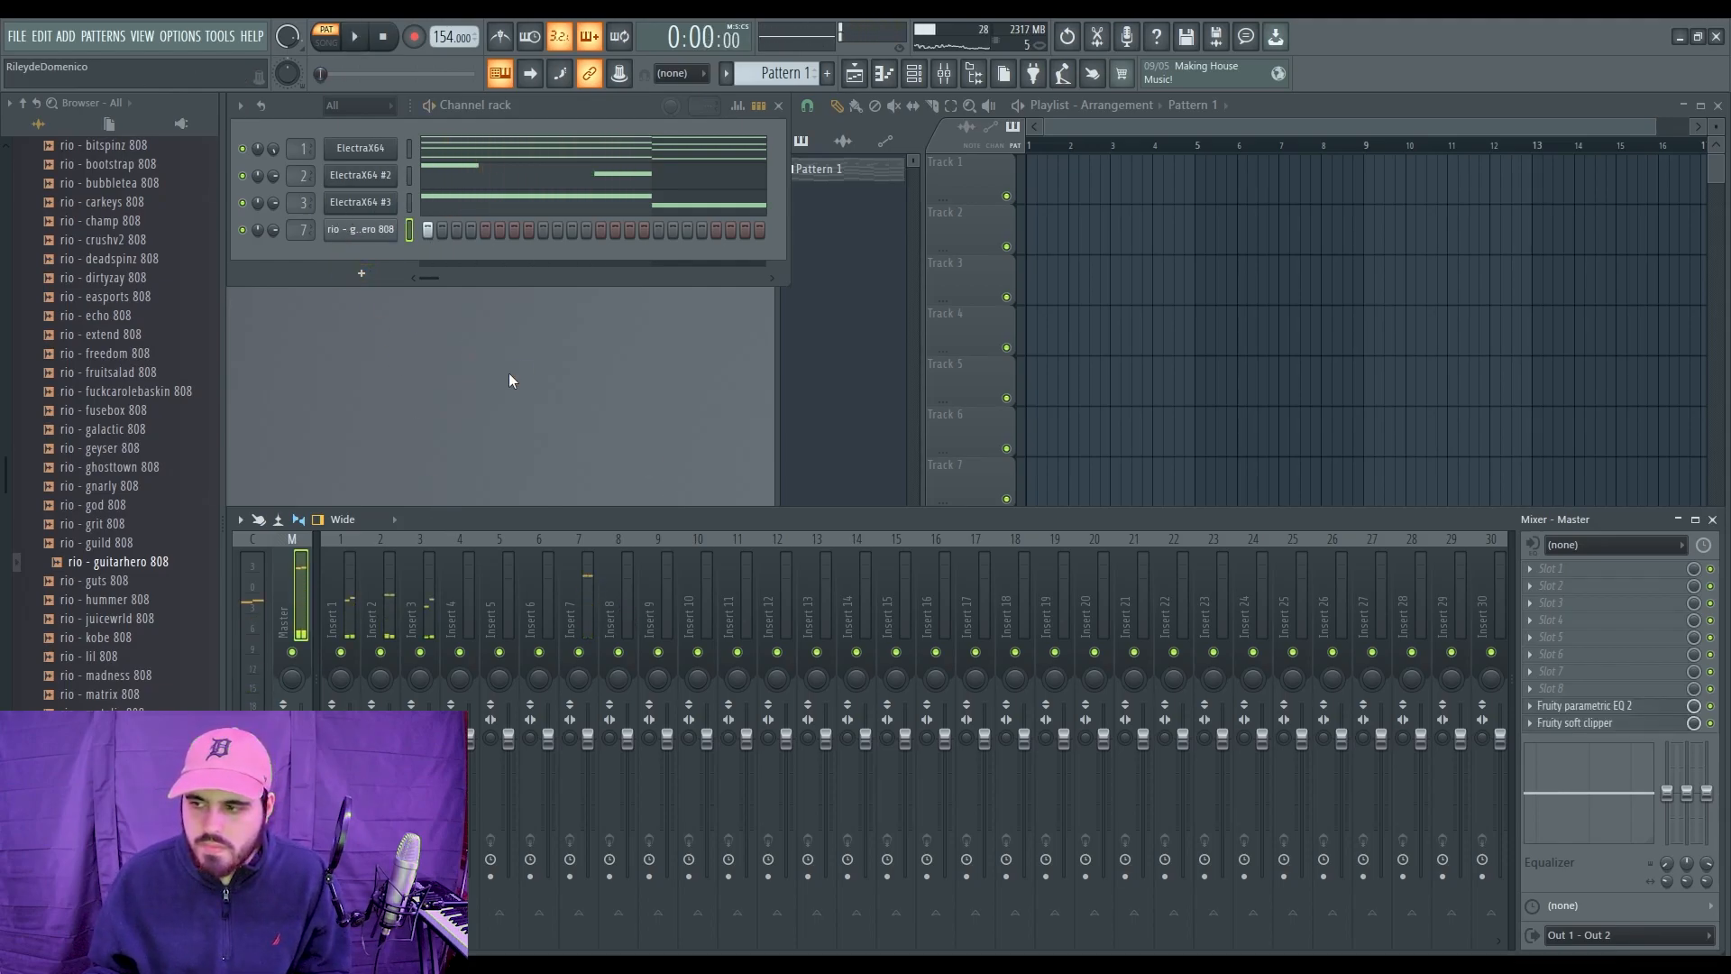
key("space")
key("space")
Step: In the 808's piano roll, add a second C5 note on step 7 of bar 1 and play it back
key("F7")
key("space")
key("space")
left_click_drag(337, 519, 338, 495)
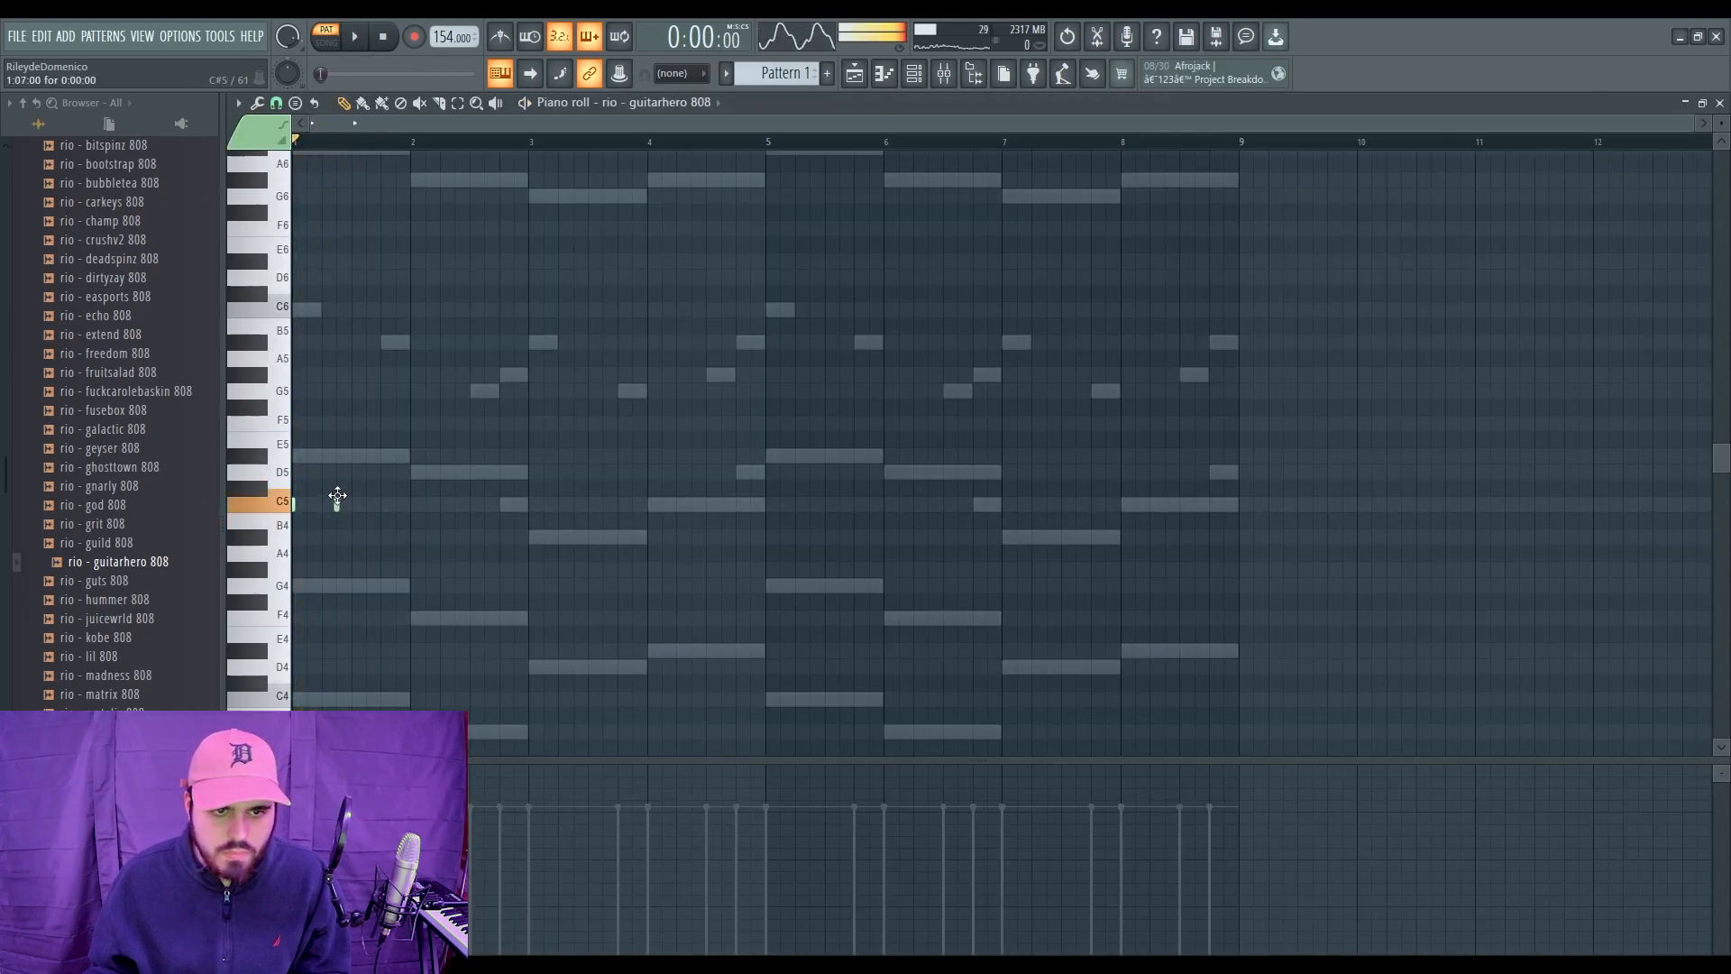
key("space")
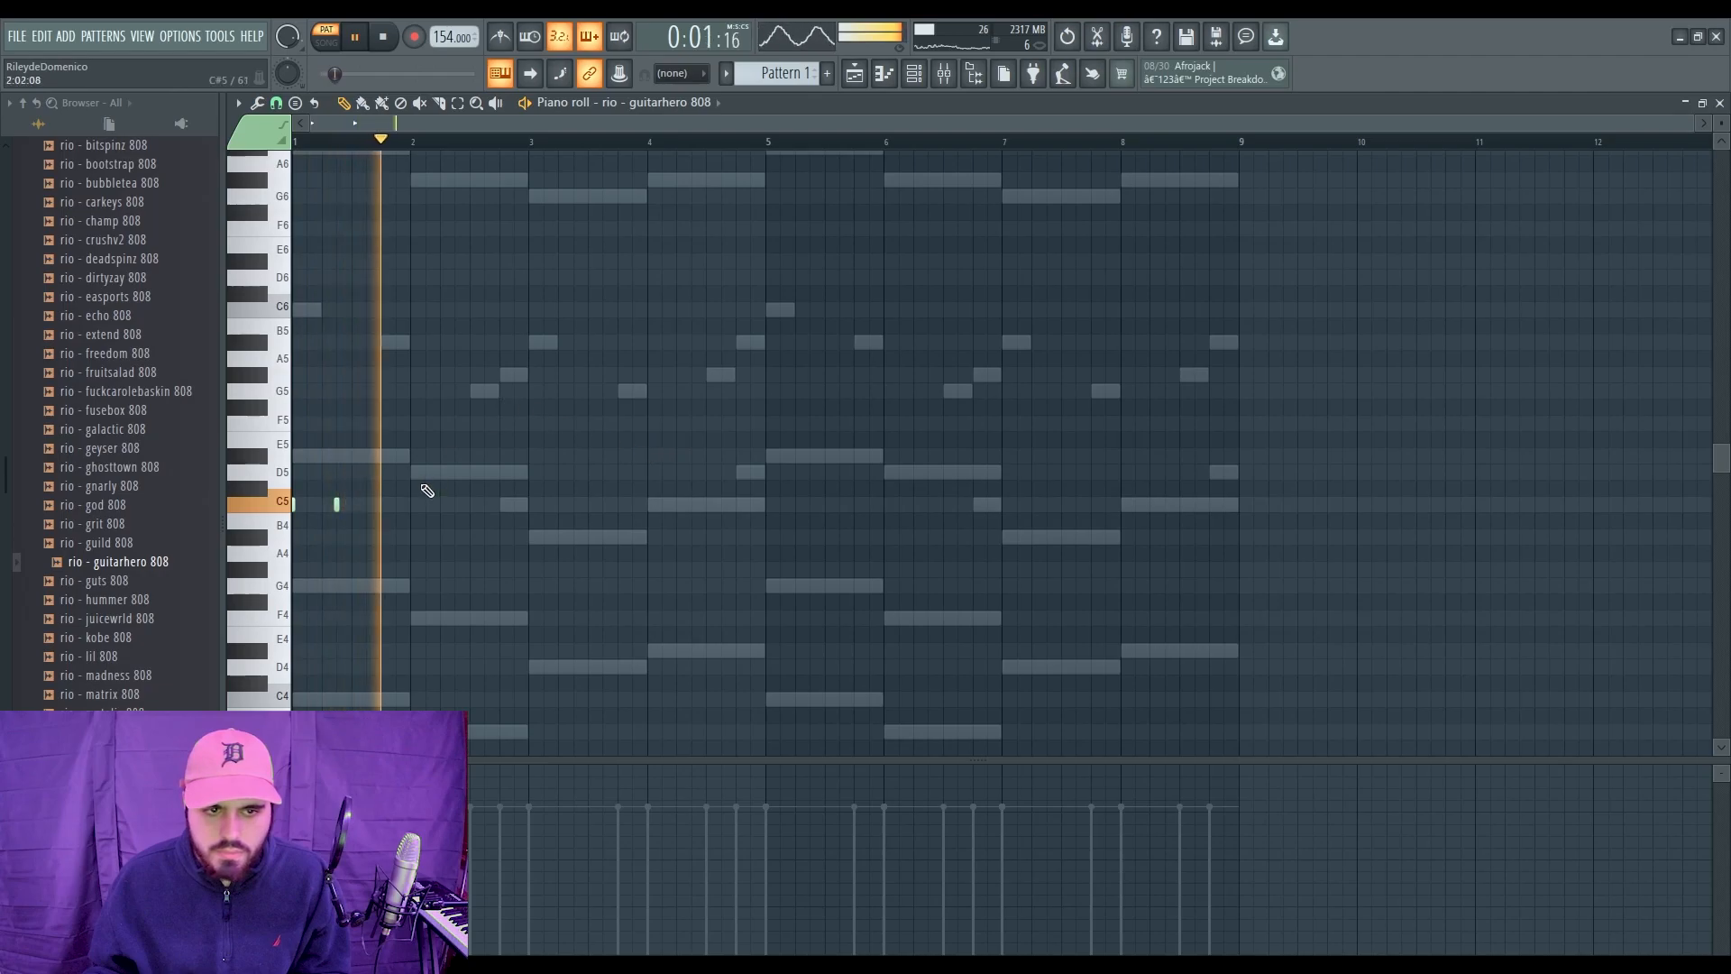
Step: Place a short A#4 808 note on step 13 of bar 2 and check its timing in playback
scroll(428, 490, "down", 2)
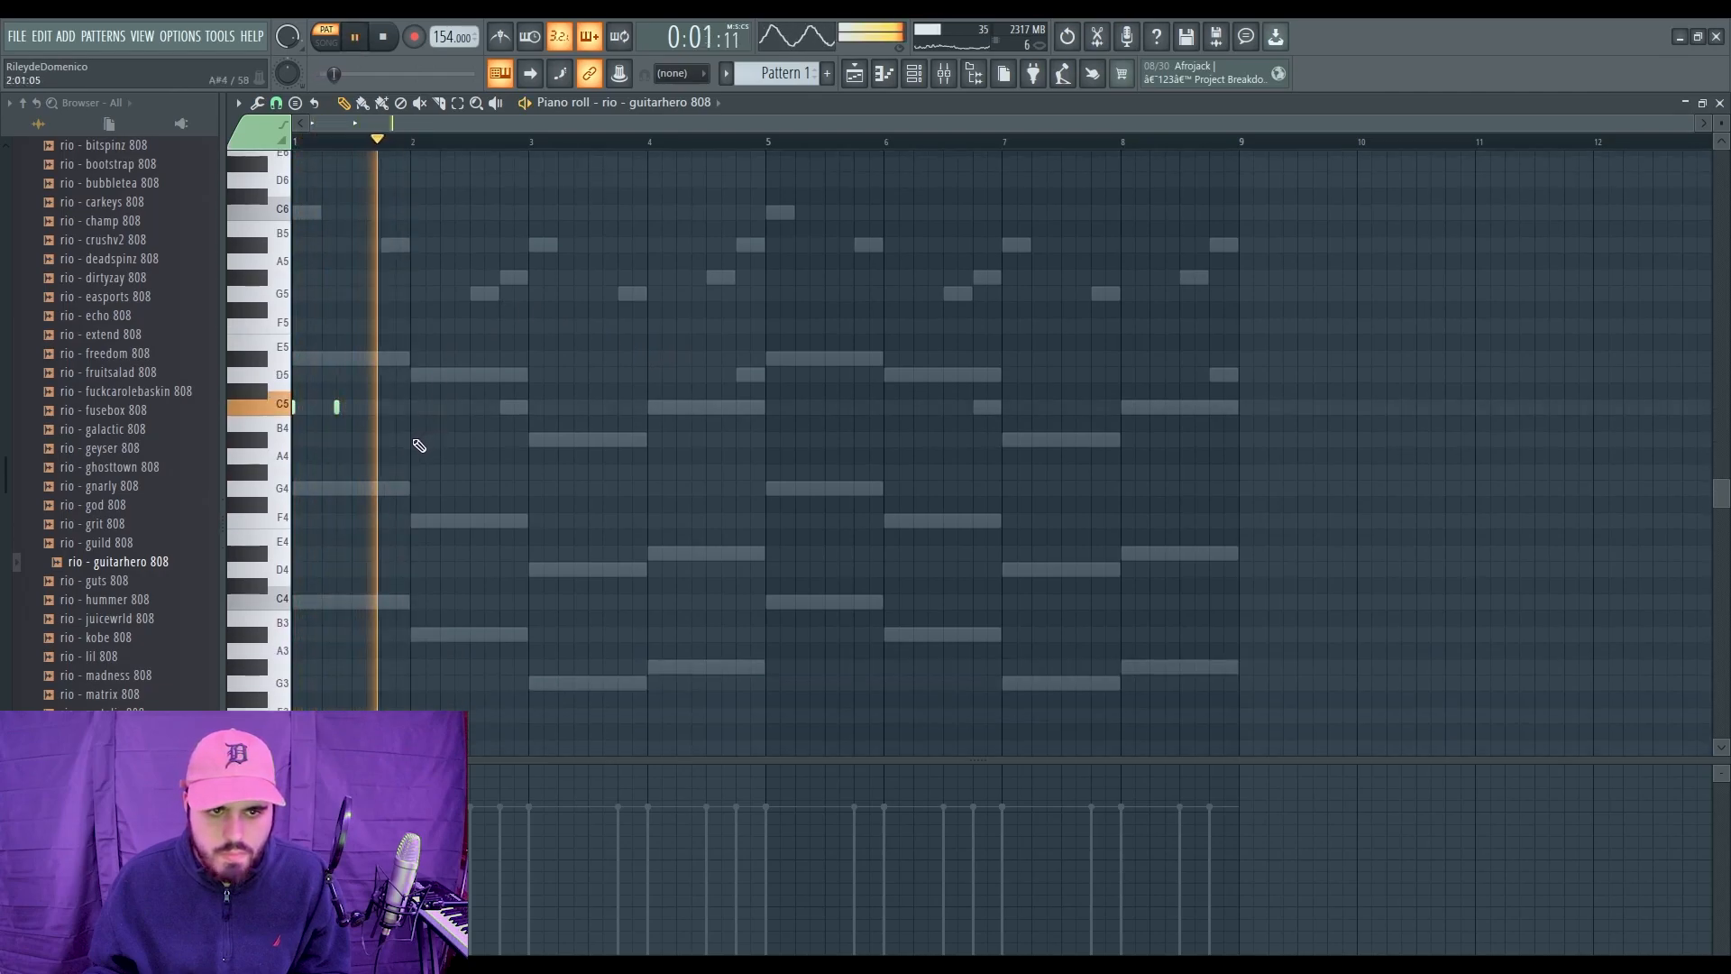
left_click(440, 439)
key("space")
left_click_drag(440, 439, 499, 441)
key("space")
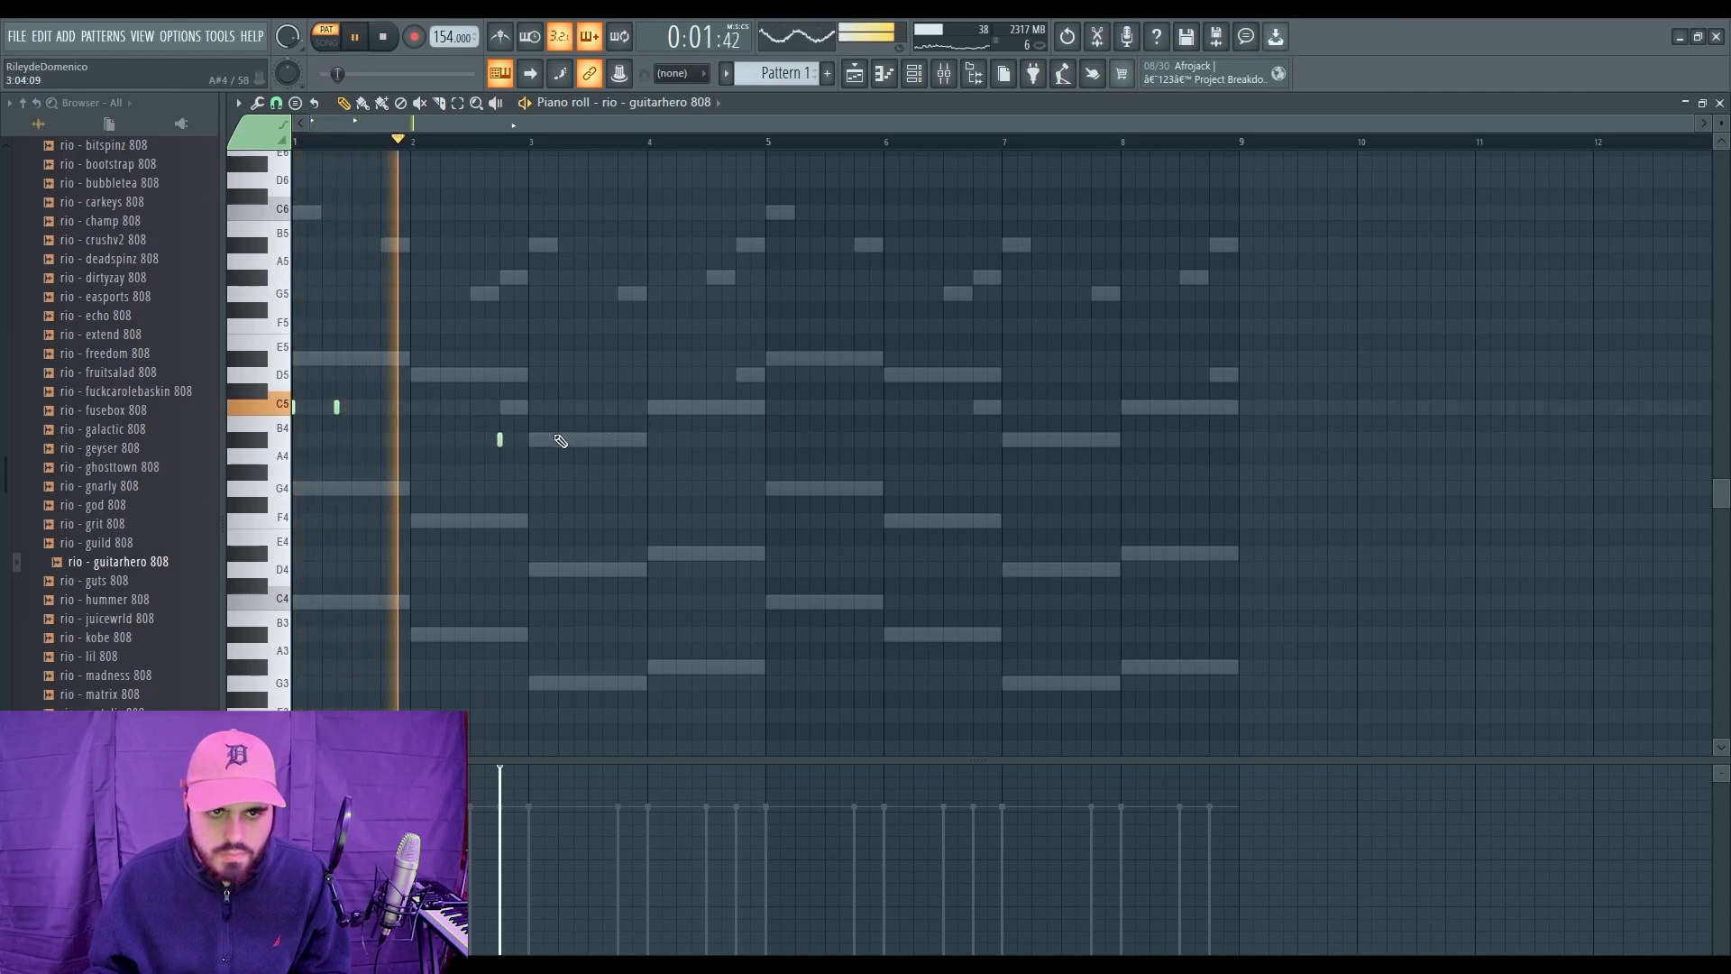
key("space")
key("space")
Step: Add two short G4 808 notes in bar 3, on steps 1 and 7, and replay the pattern
scroll(540, 442, "down", 2)
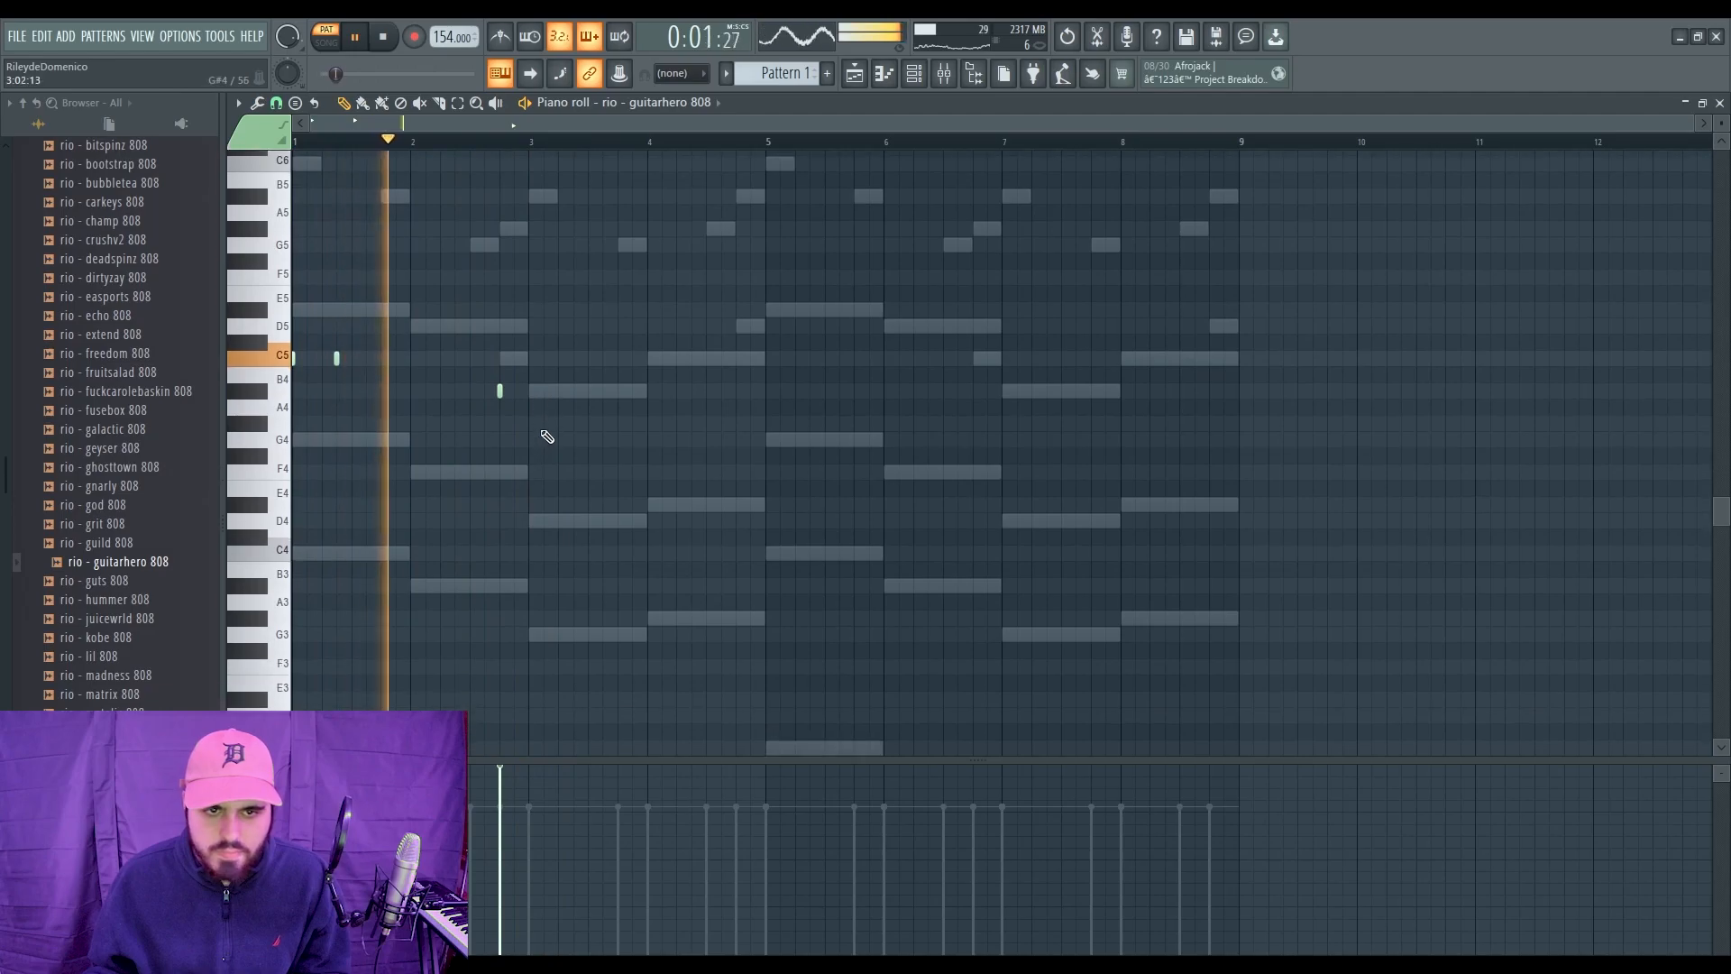
left_click(528, 439)
left_click(573, 440)
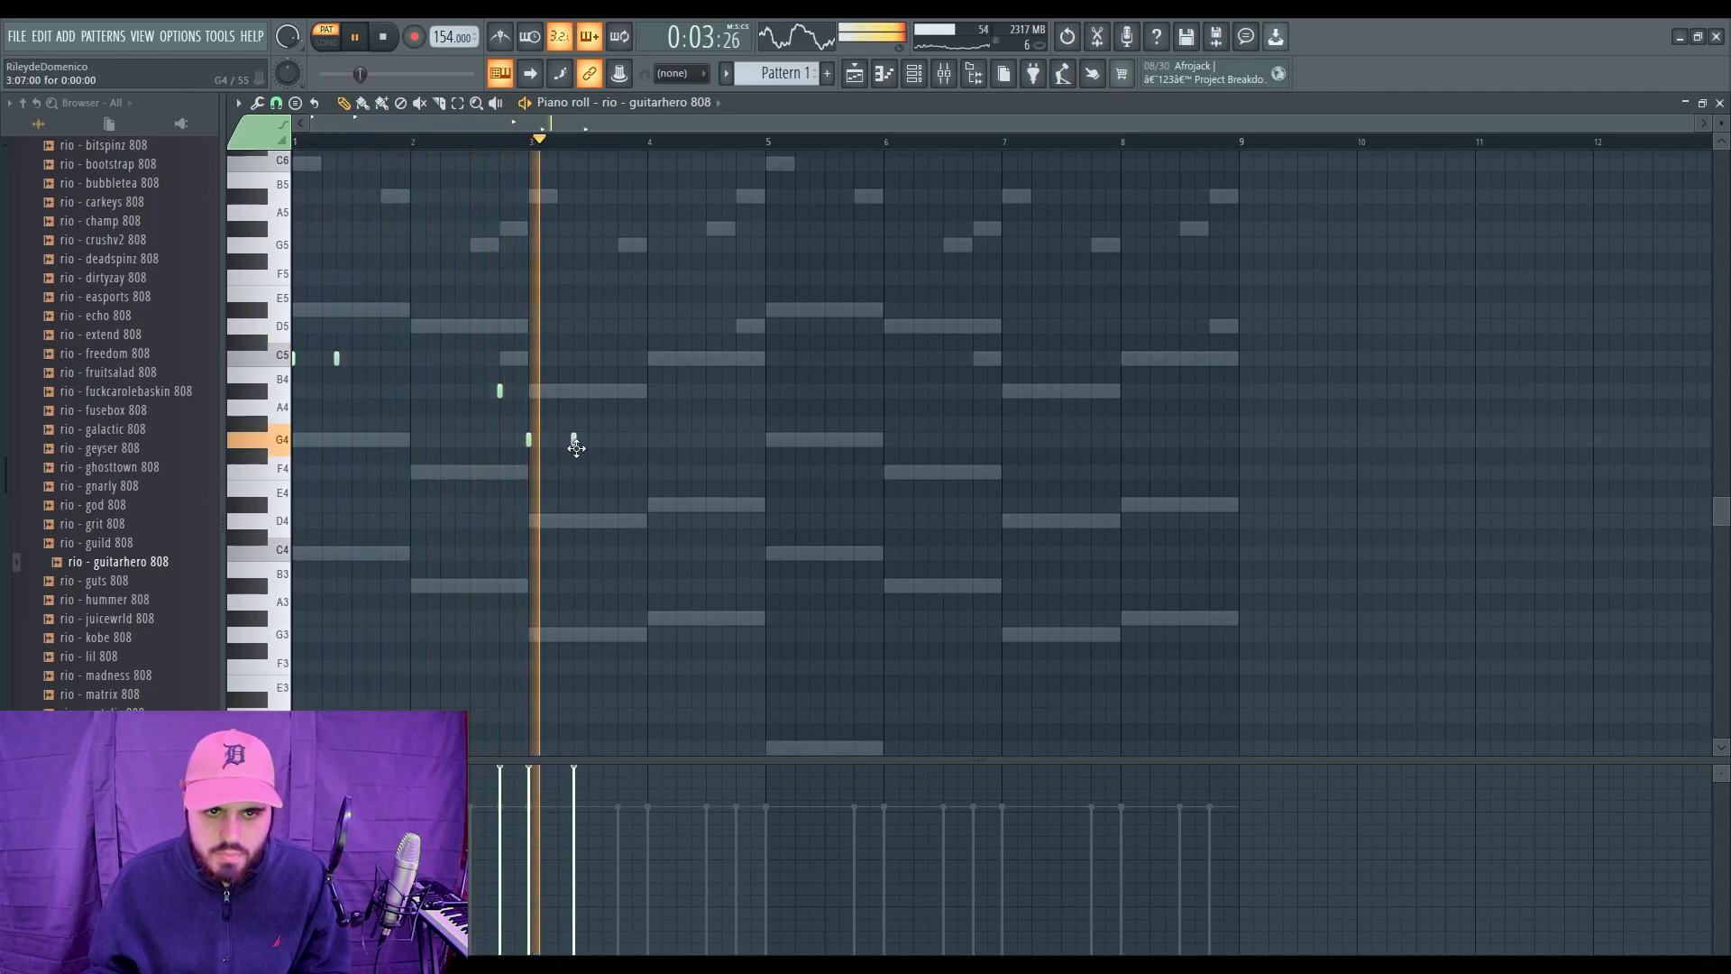
key("space")
key("space")
Step: Add short G#4 808 notes on steps 5 and 13 of bar 4, plus a G#5 note on step 11
left_click(676, 423)
left_click(736, 422)
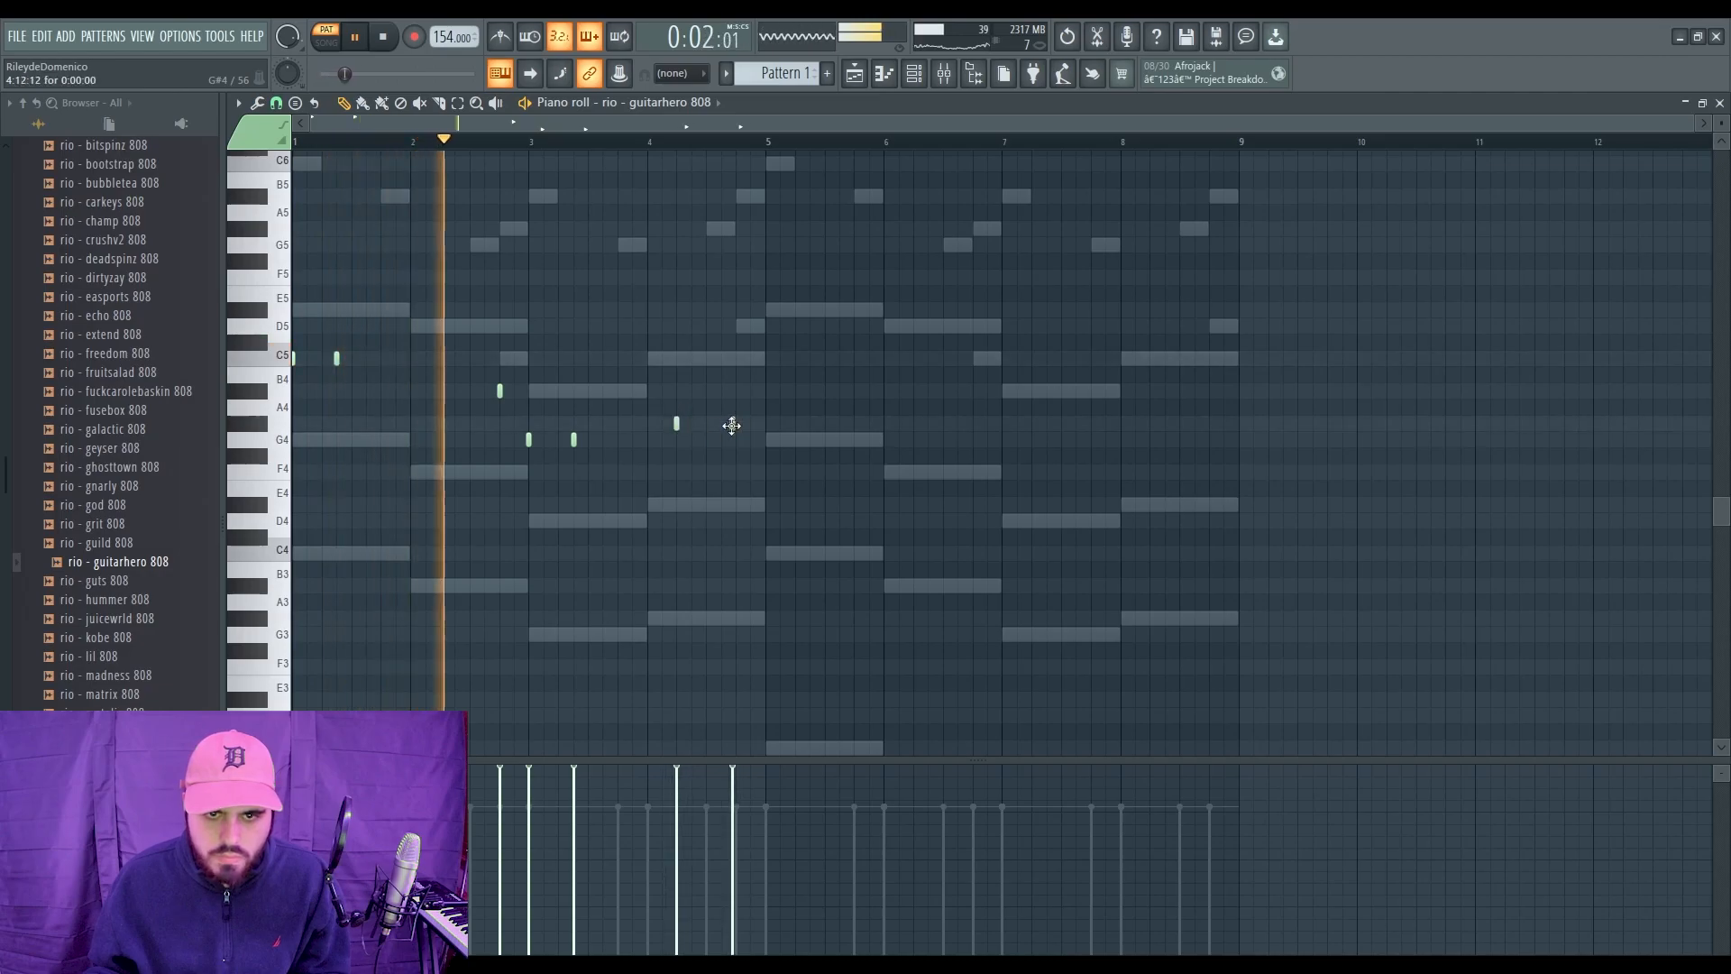
left_click(721, 422)
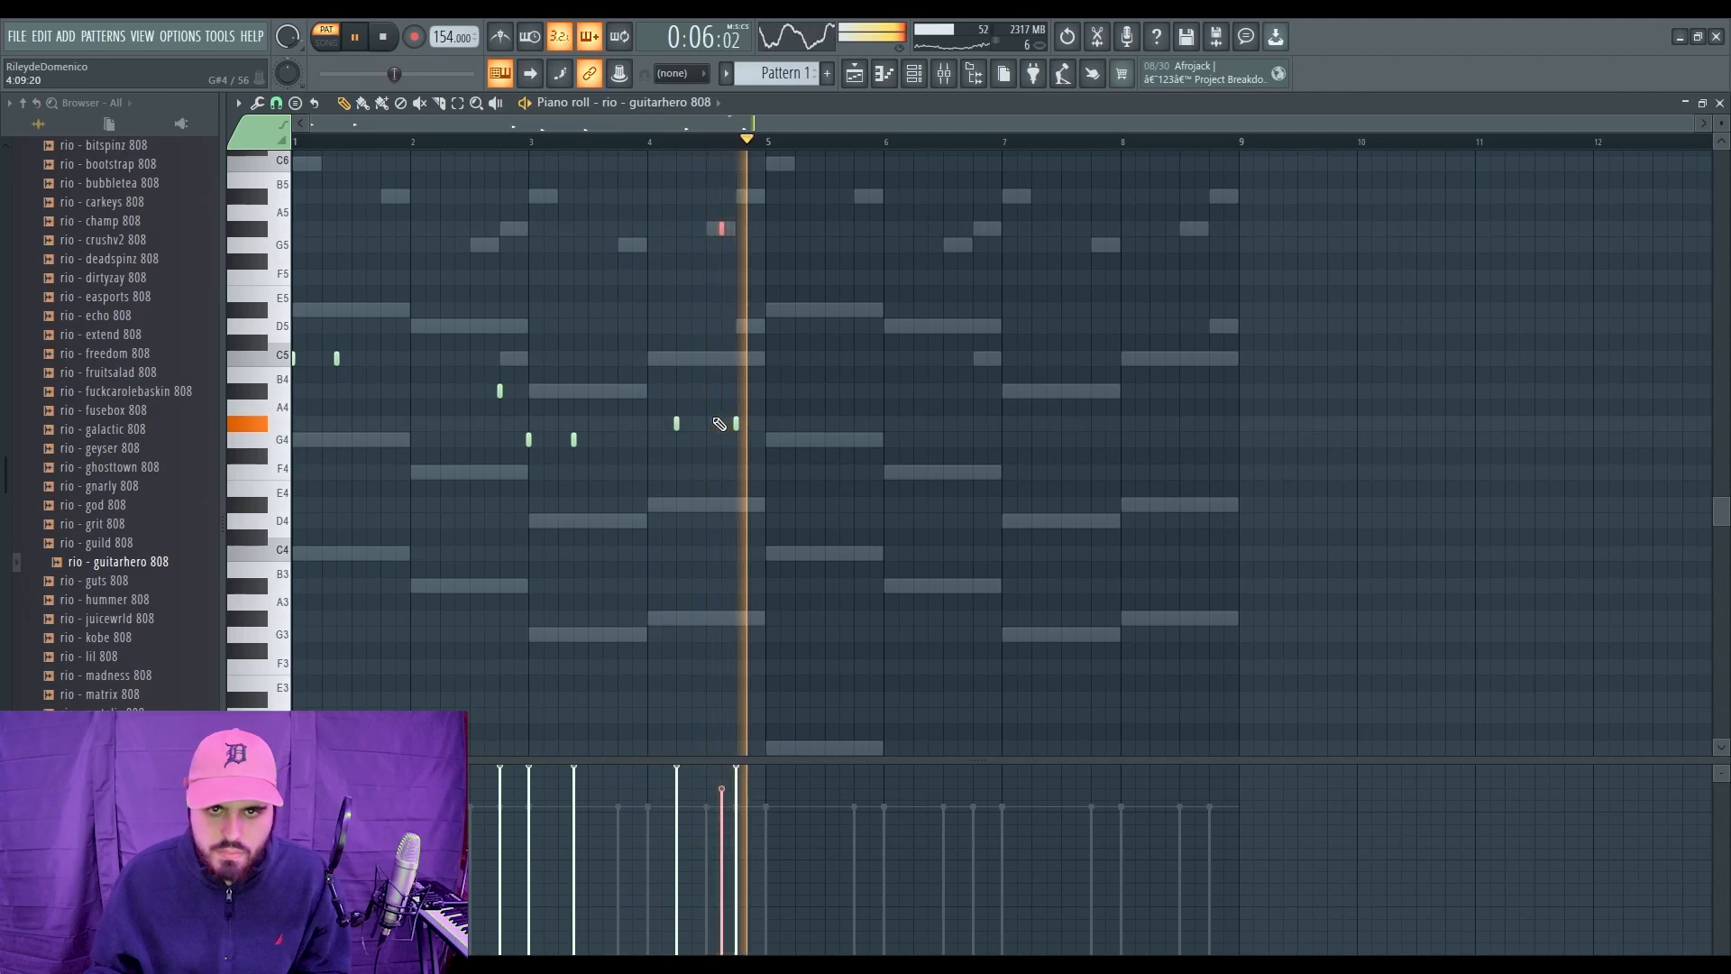
Step: Duplicate the four-bar 808 line into bars 5 to 8, clear the selection and close the piano roll
key("ctrl+a")
key("ctrl+b")
key("ctrl+d")
left_click_drag(862, 147, 294, 145)
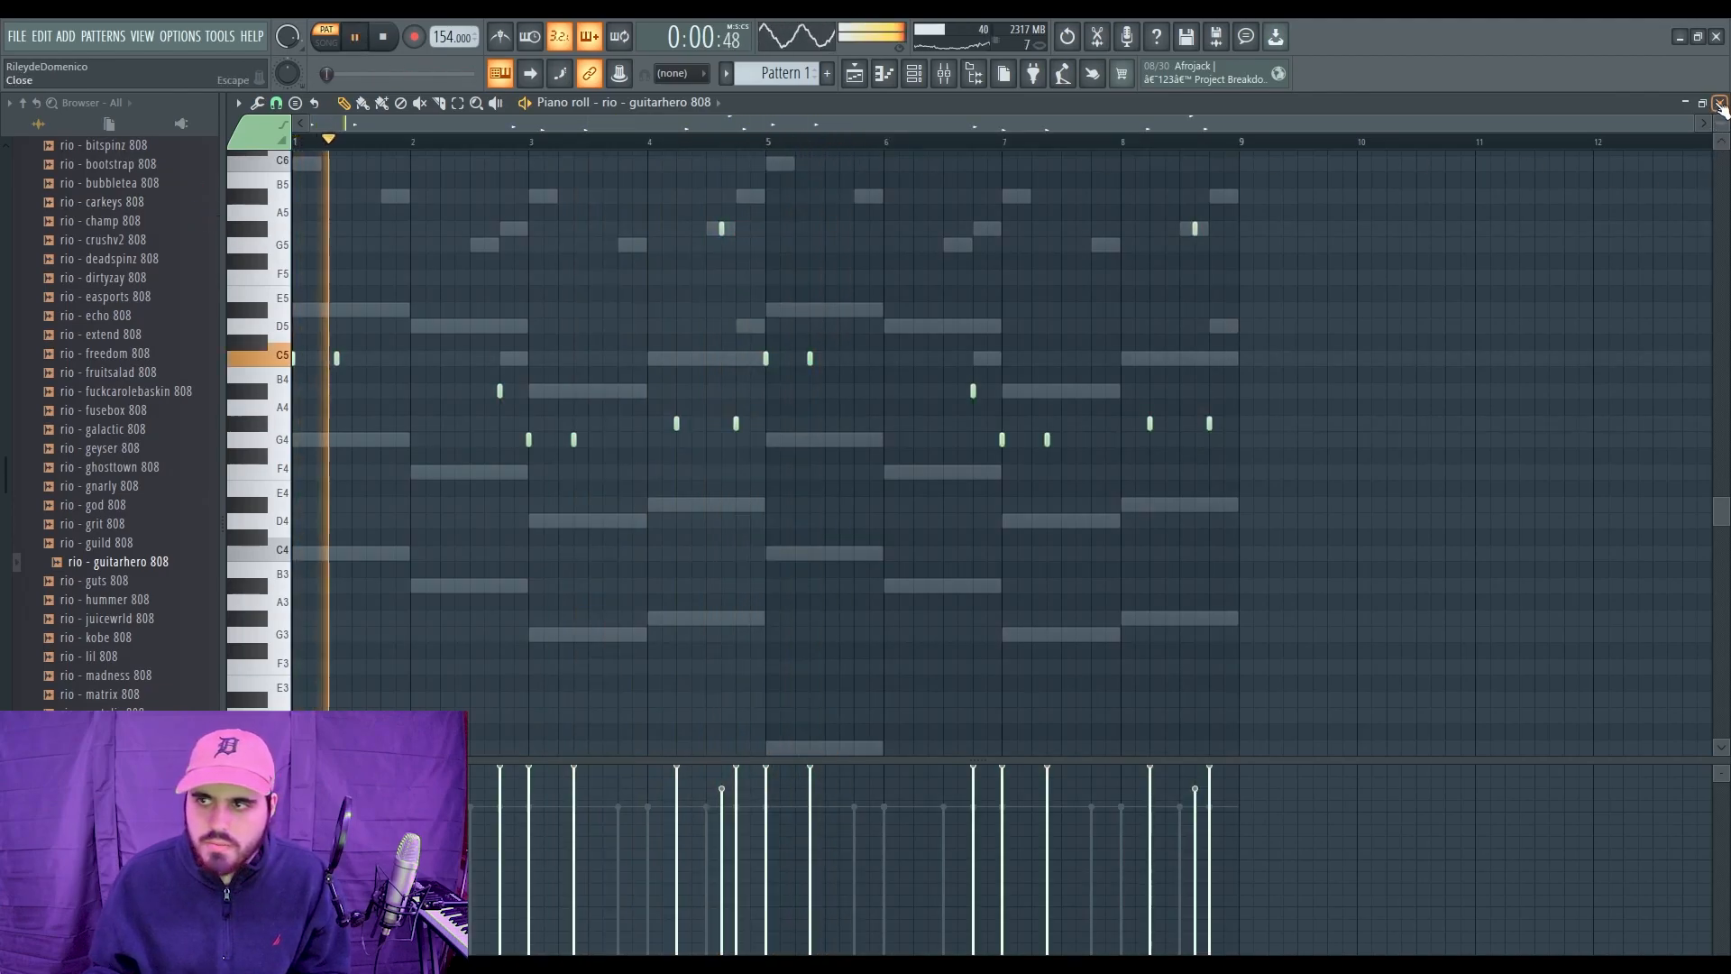
left_click(1719, 102)
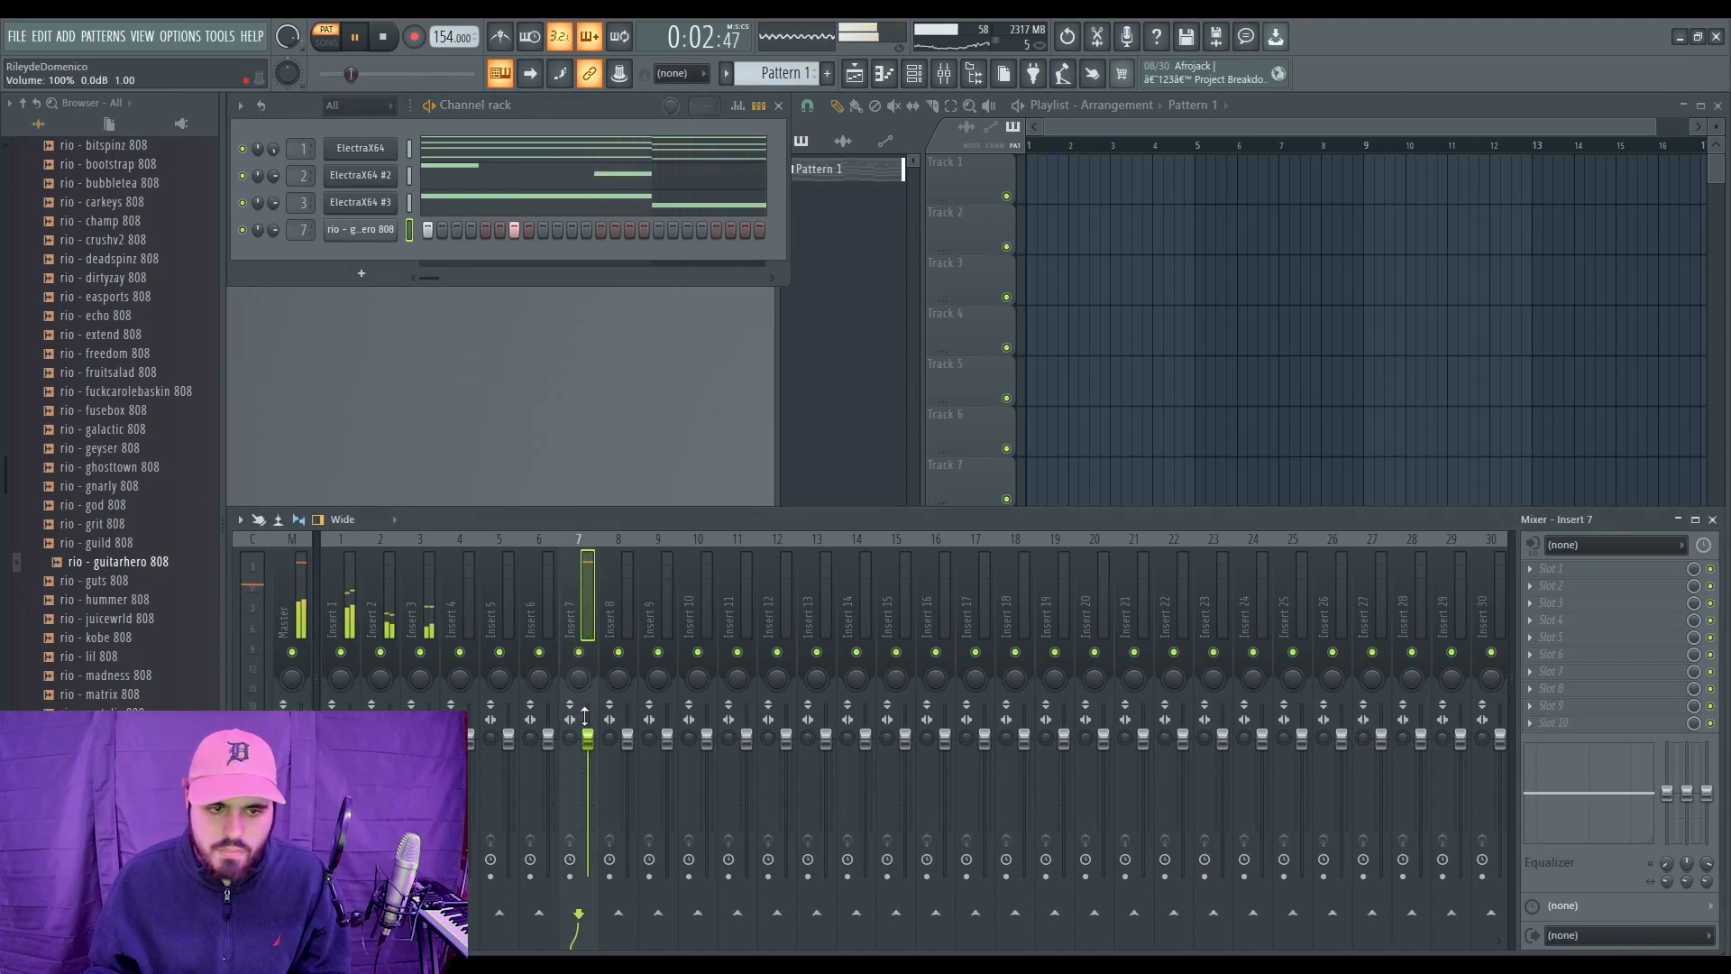
Step: Load Fruity Parametric EQ 2 on insert 7, raise band 3 by 1.6 dB at 286 Hz and make band 1 a very low high pass
key("space")
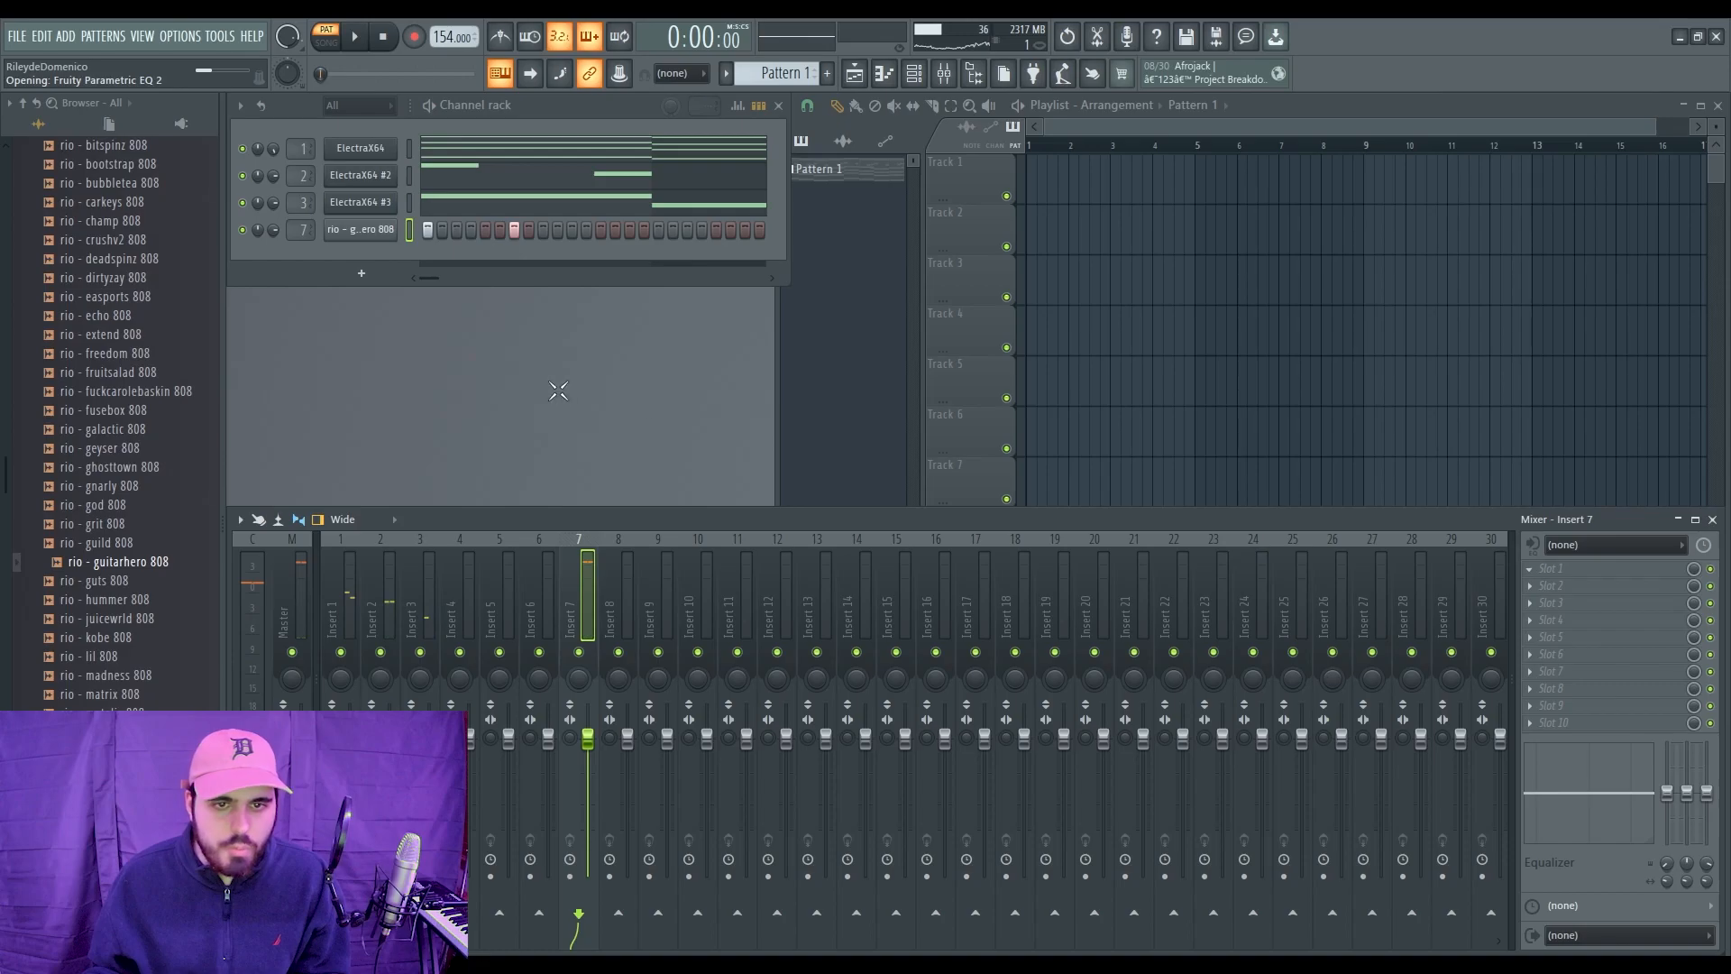
left_click_drag(415, 507, 412, 499)
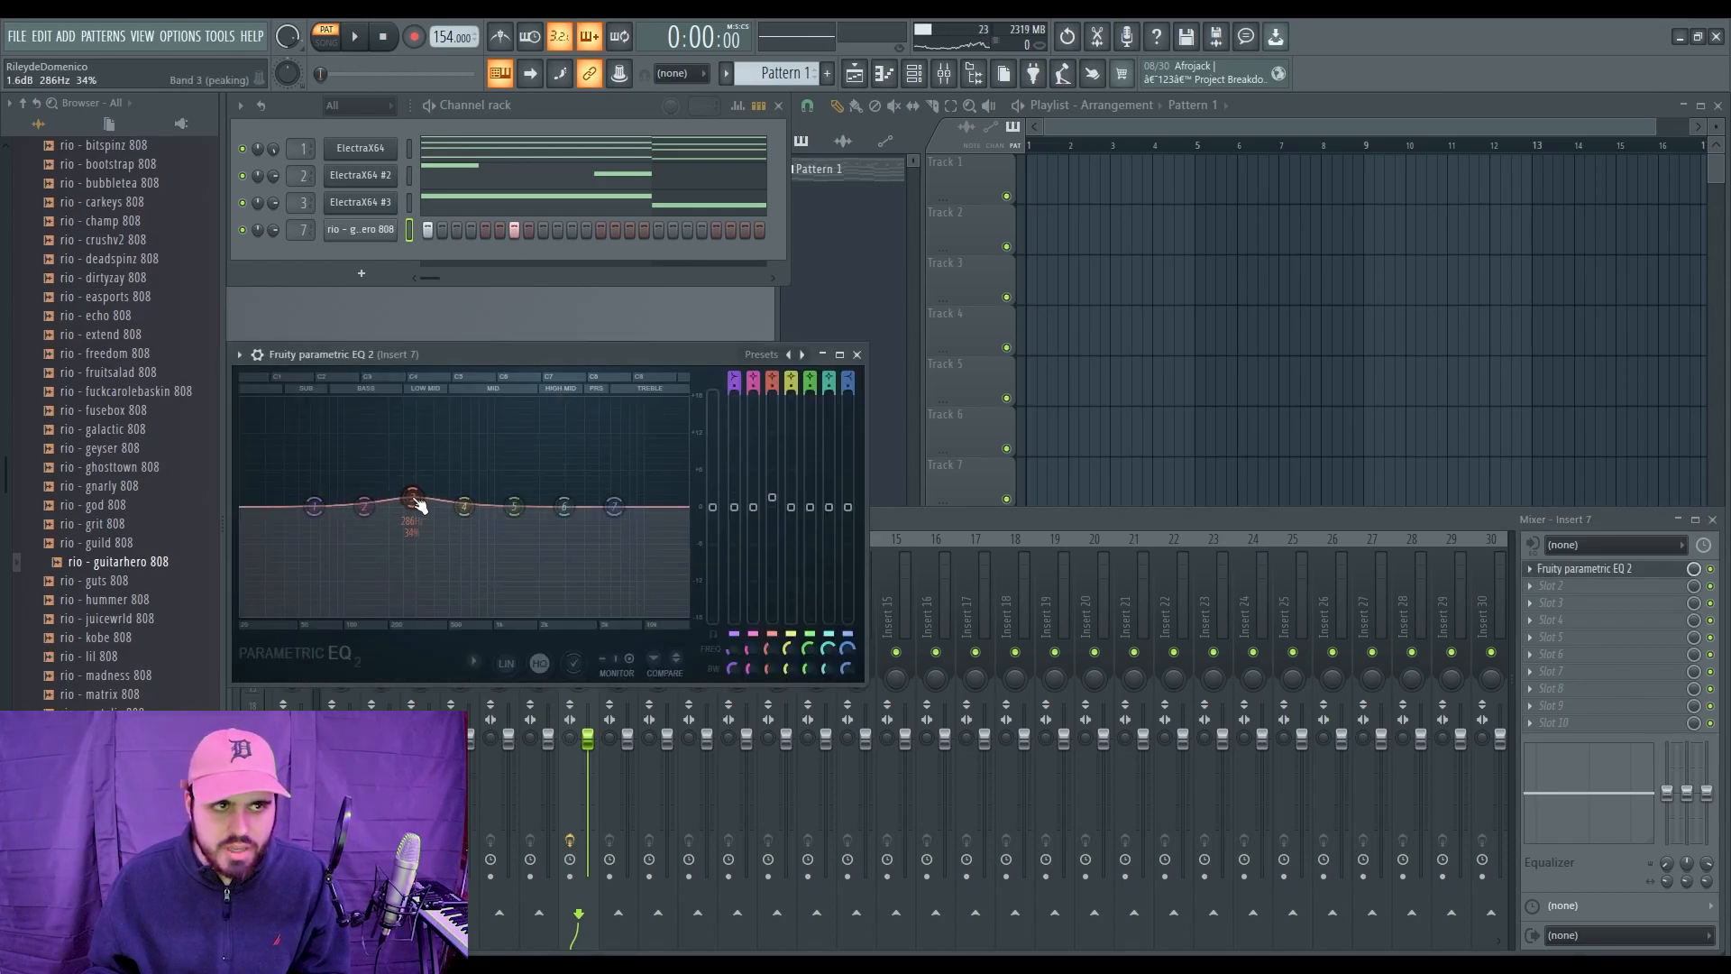
scroll(314, 506, "up", 5)
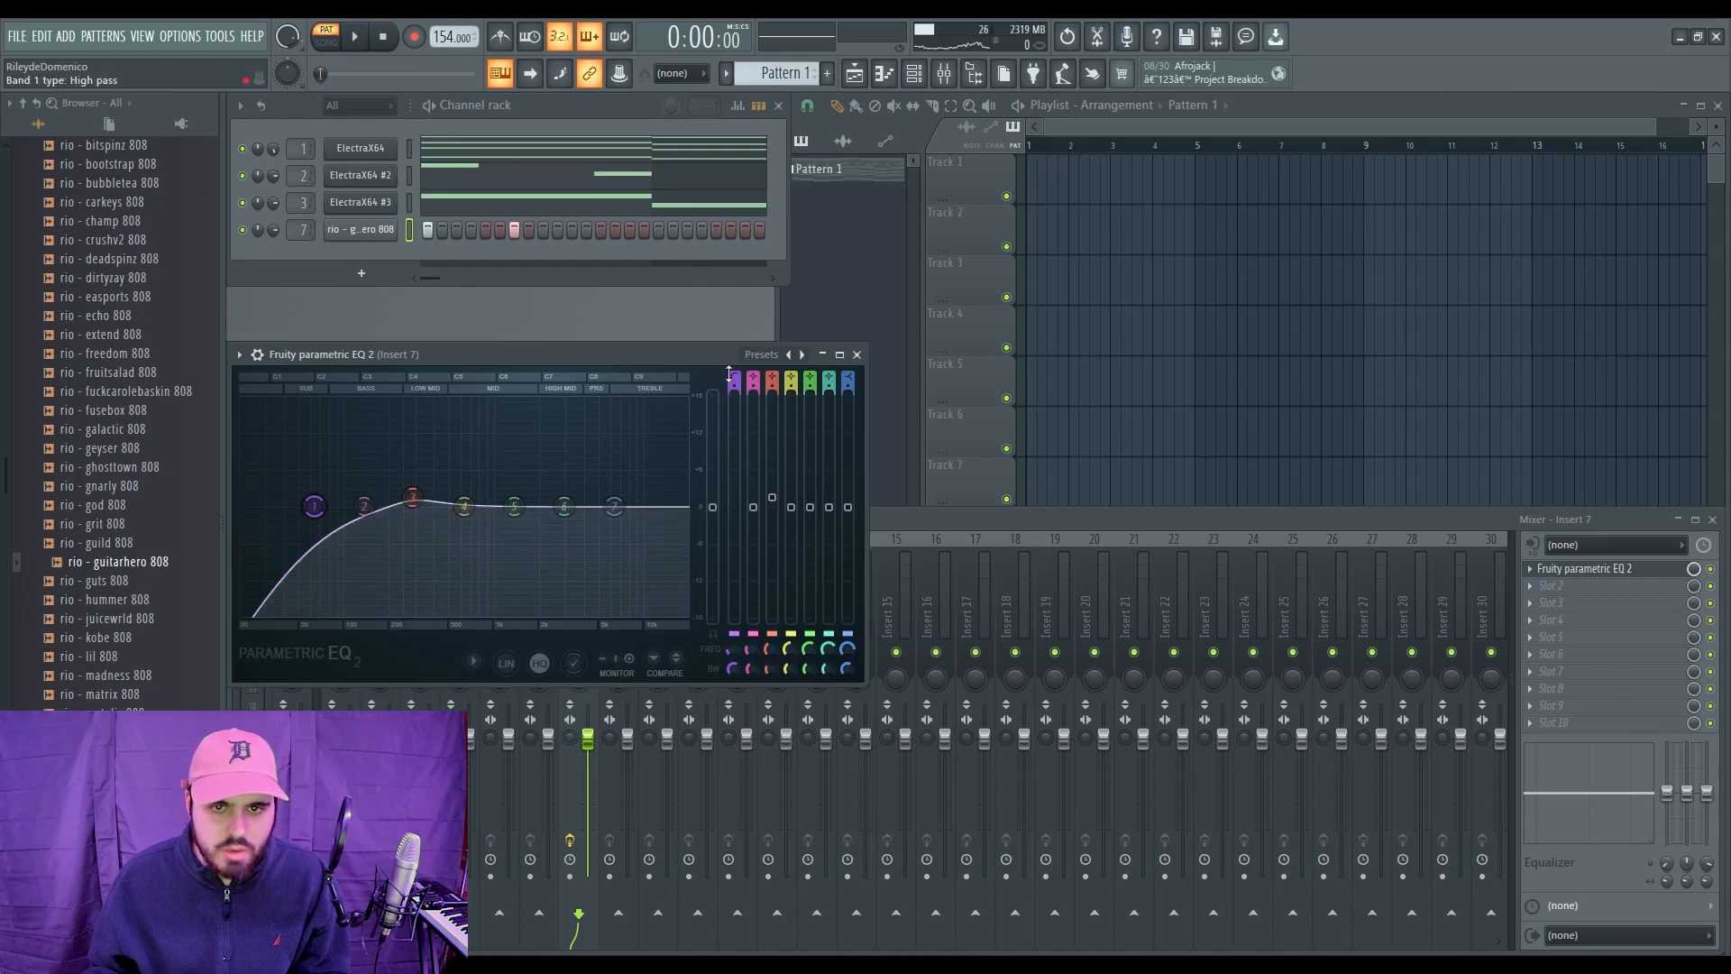
left_click_drag(313, 506, 244, 506)
left_click_drag(732, 647, 732, 655)
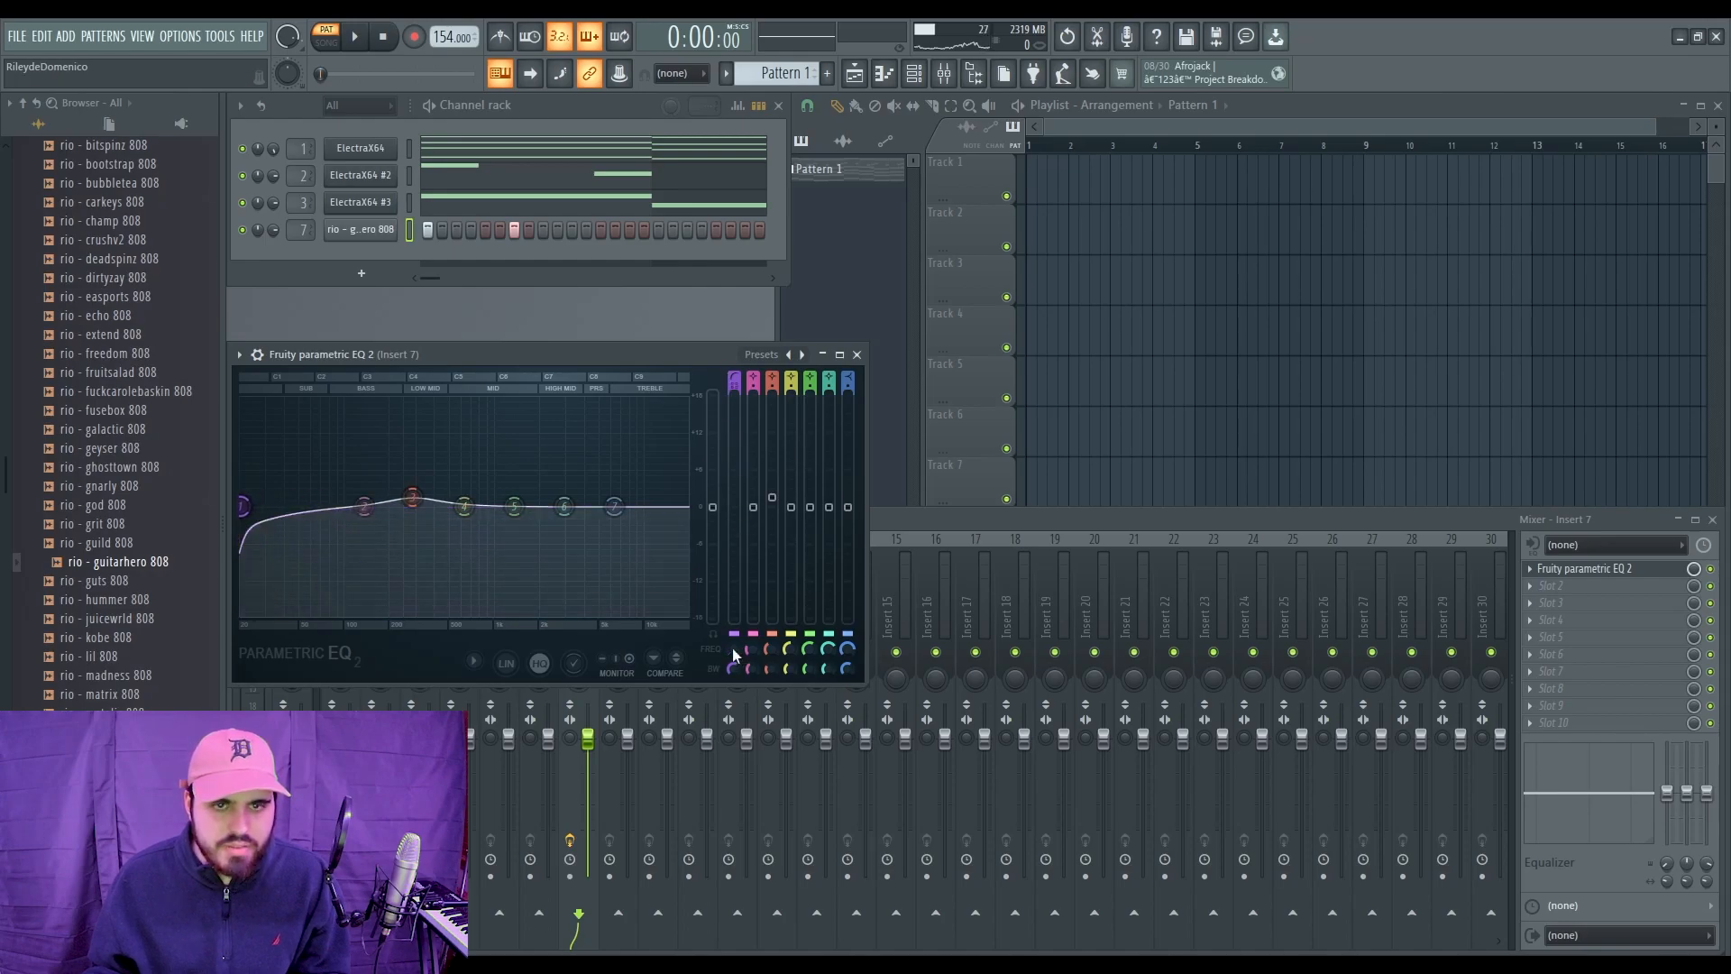
left_click(856, 354)
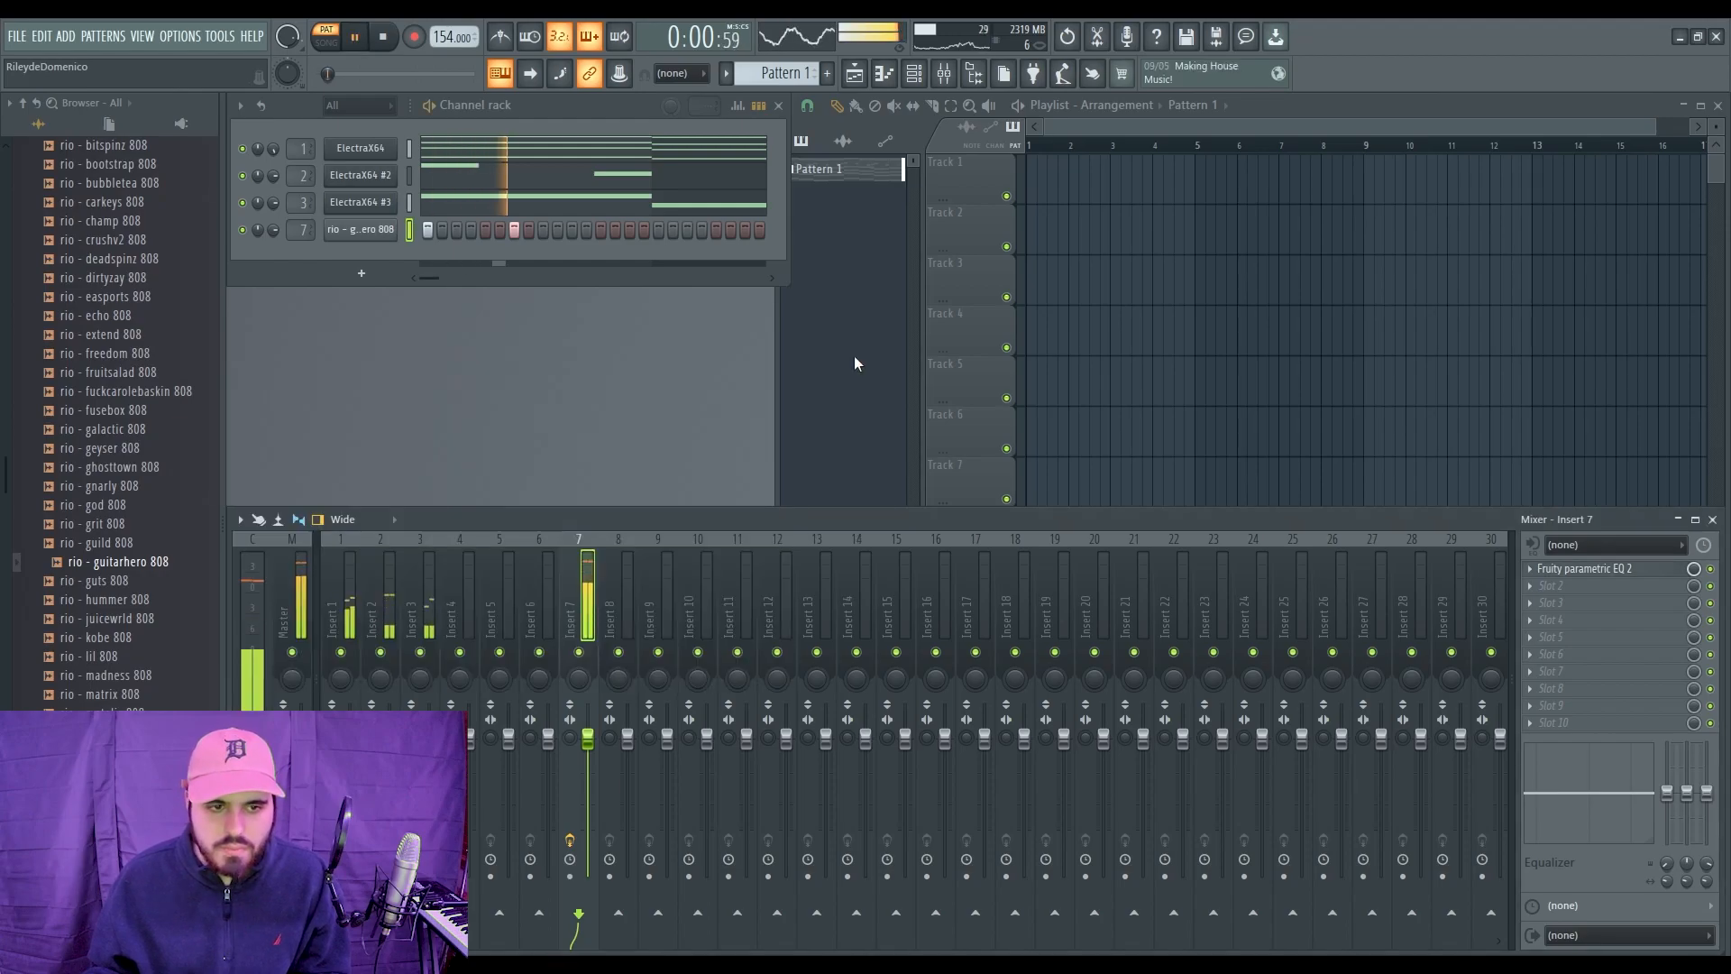
Step: Find rio - molly clap in the claps folder of All Rio Leyva's Drums and add it as a new channel
scroll(107, 399, "up", 15)
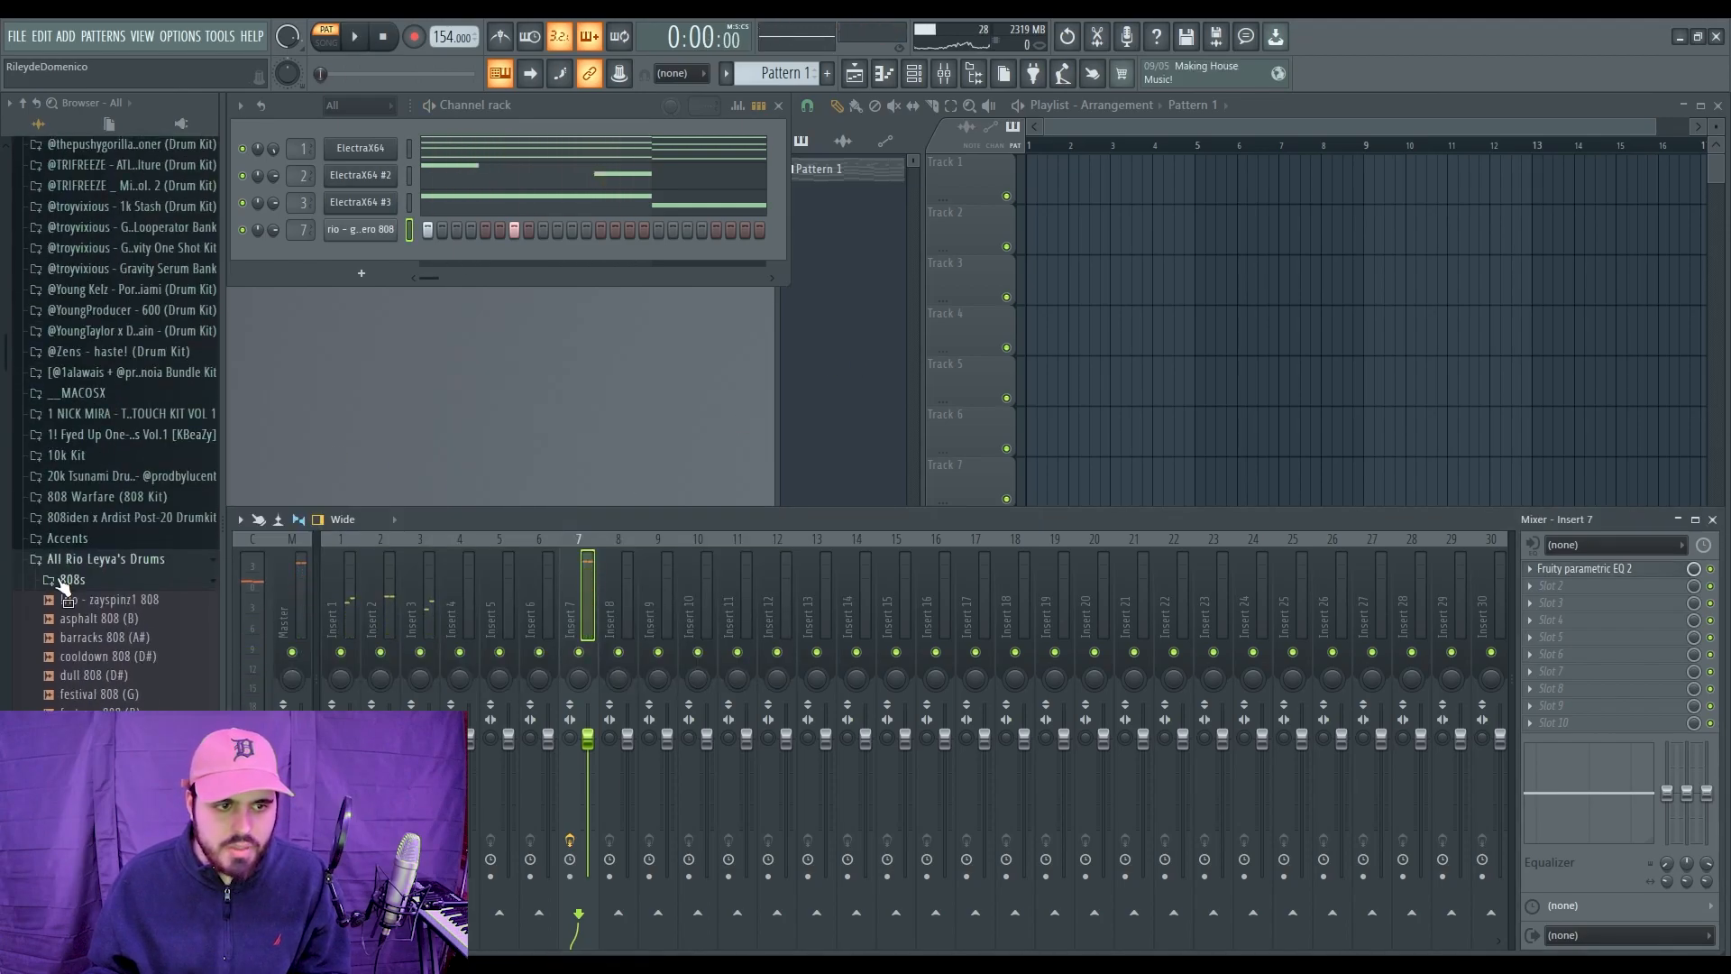
left_click(67, 579)
left_click(91, 600)
scroll(127, 618, "down", 10)
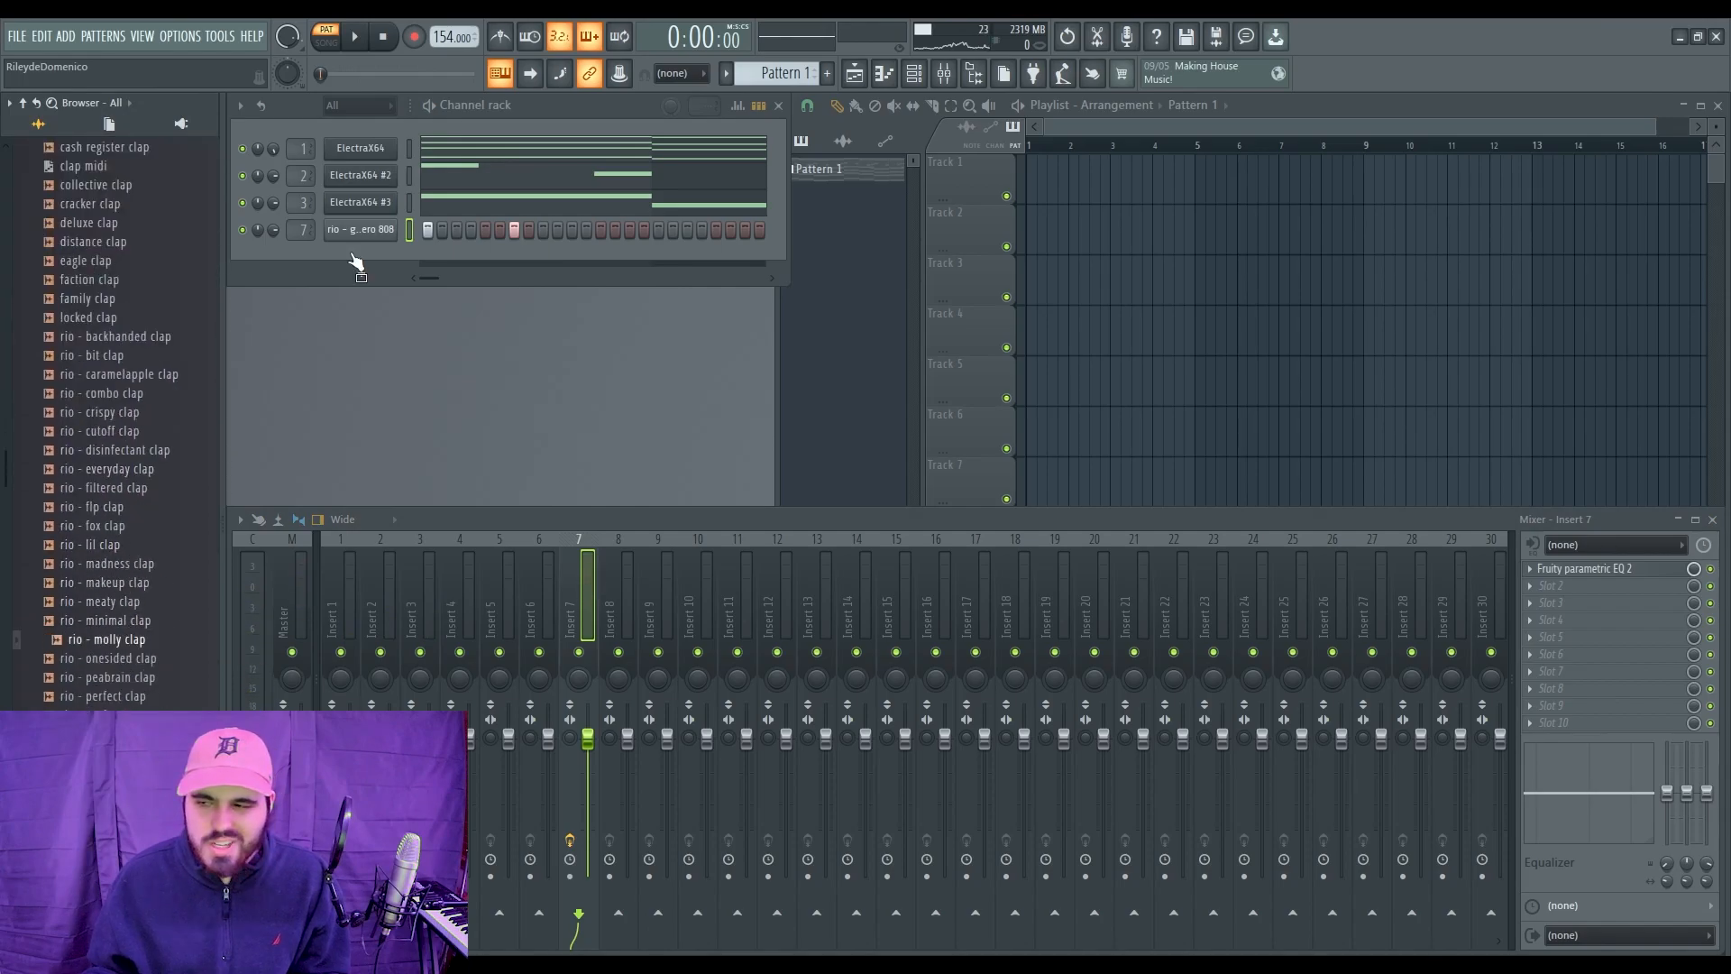
left_click_drag(354, 262, 350, 253)
Step: Place a C5 clap in the middle of each bar through bar 8 and close the piano roll
scroll(303, 256, "up", 3)
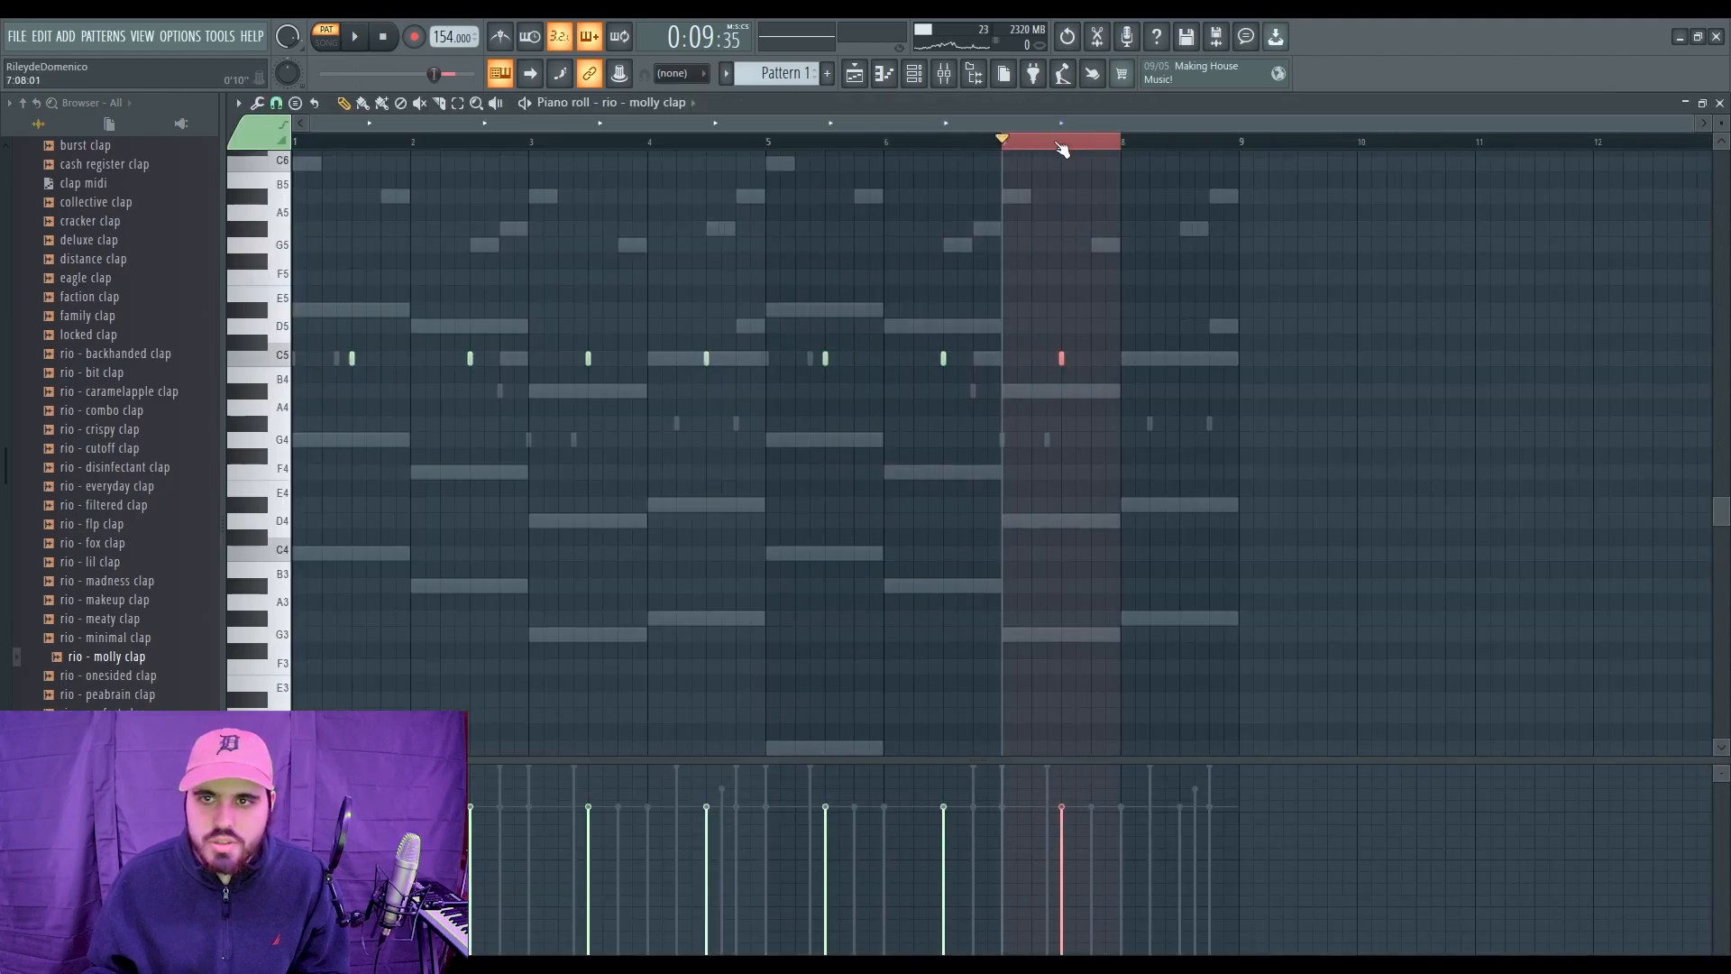
key("ctrl+b")
left_click(1132, 149)
left_click(1704, 105)
Step: Add rio - escape hi hat as a new channel, fill every second step of the pattern and open its piano roll
scroll(108, 317, "up", 10)
left_click(145, 390)
left_click(99, 455)
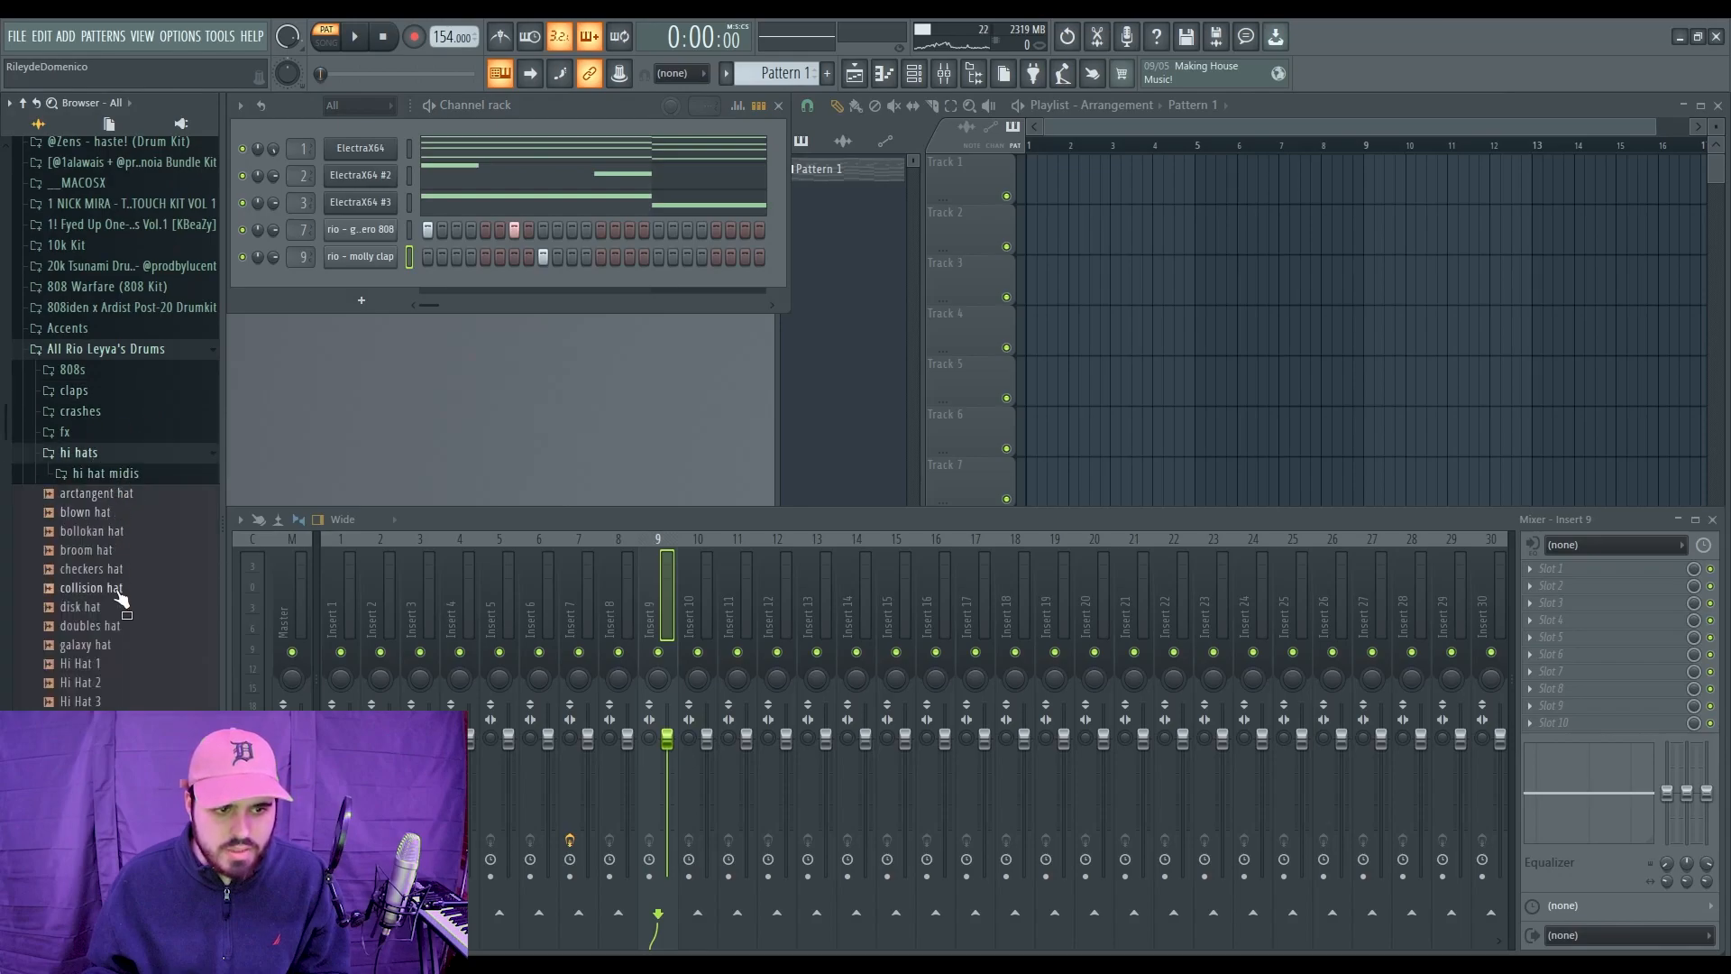
scroll(108, 552, "down", 6)
left_click(107, 550)
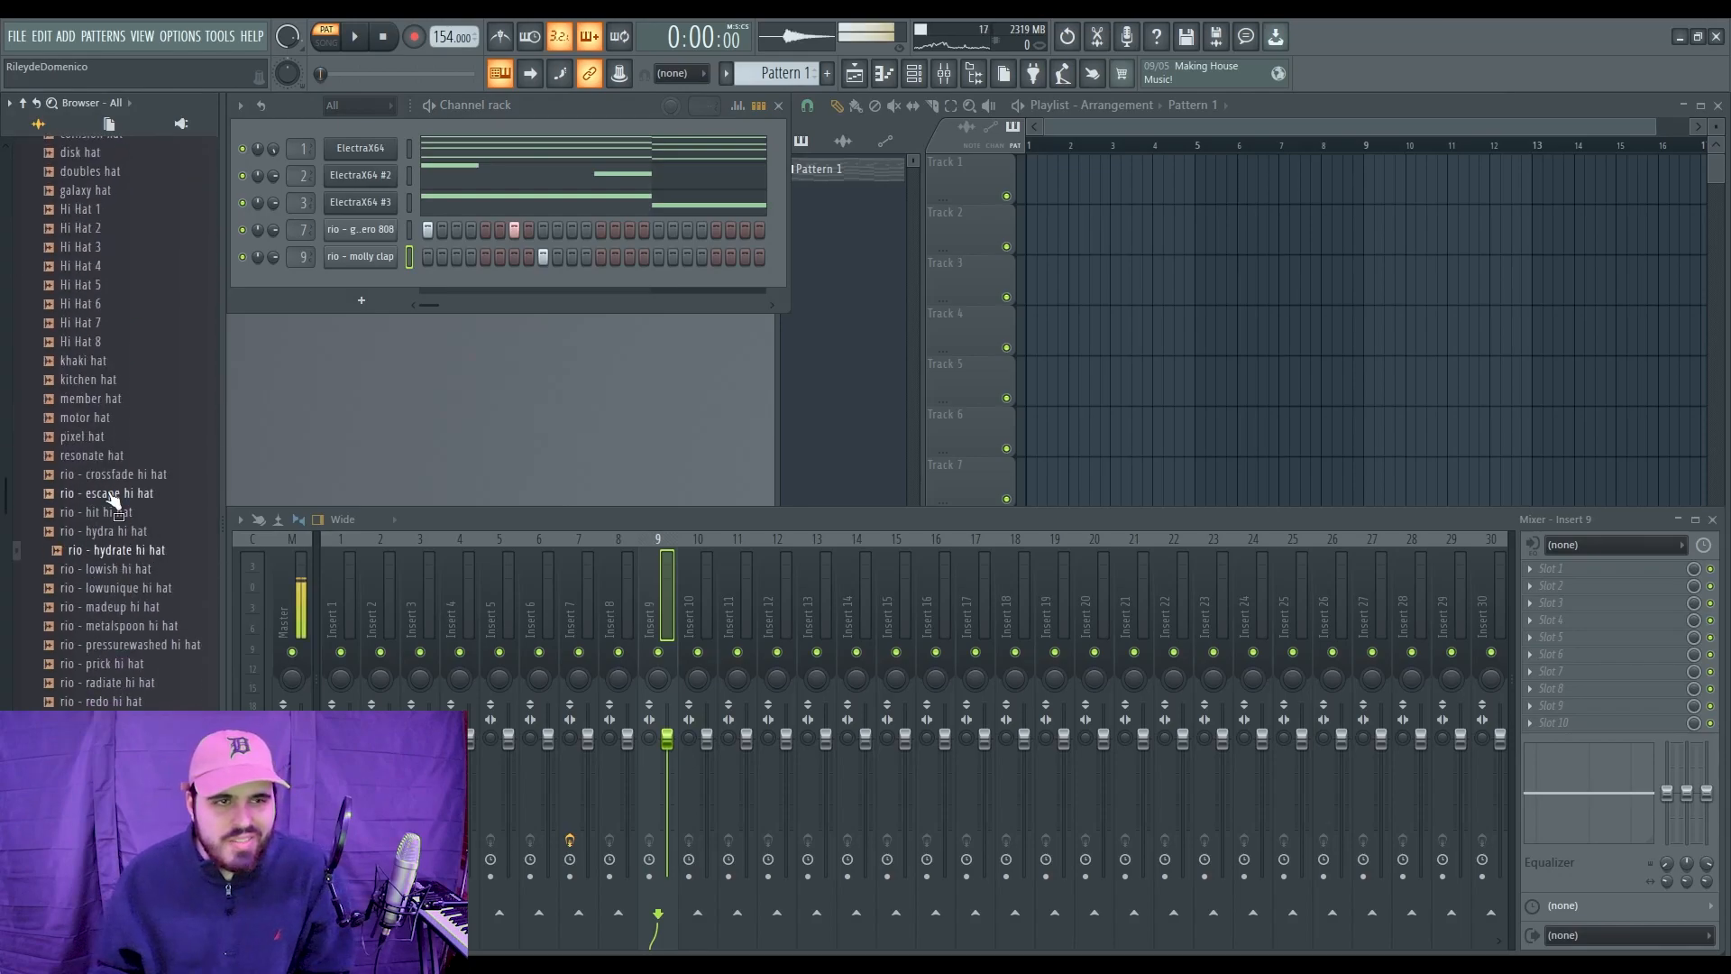
left_click_drag(94, 498, 424, 287)
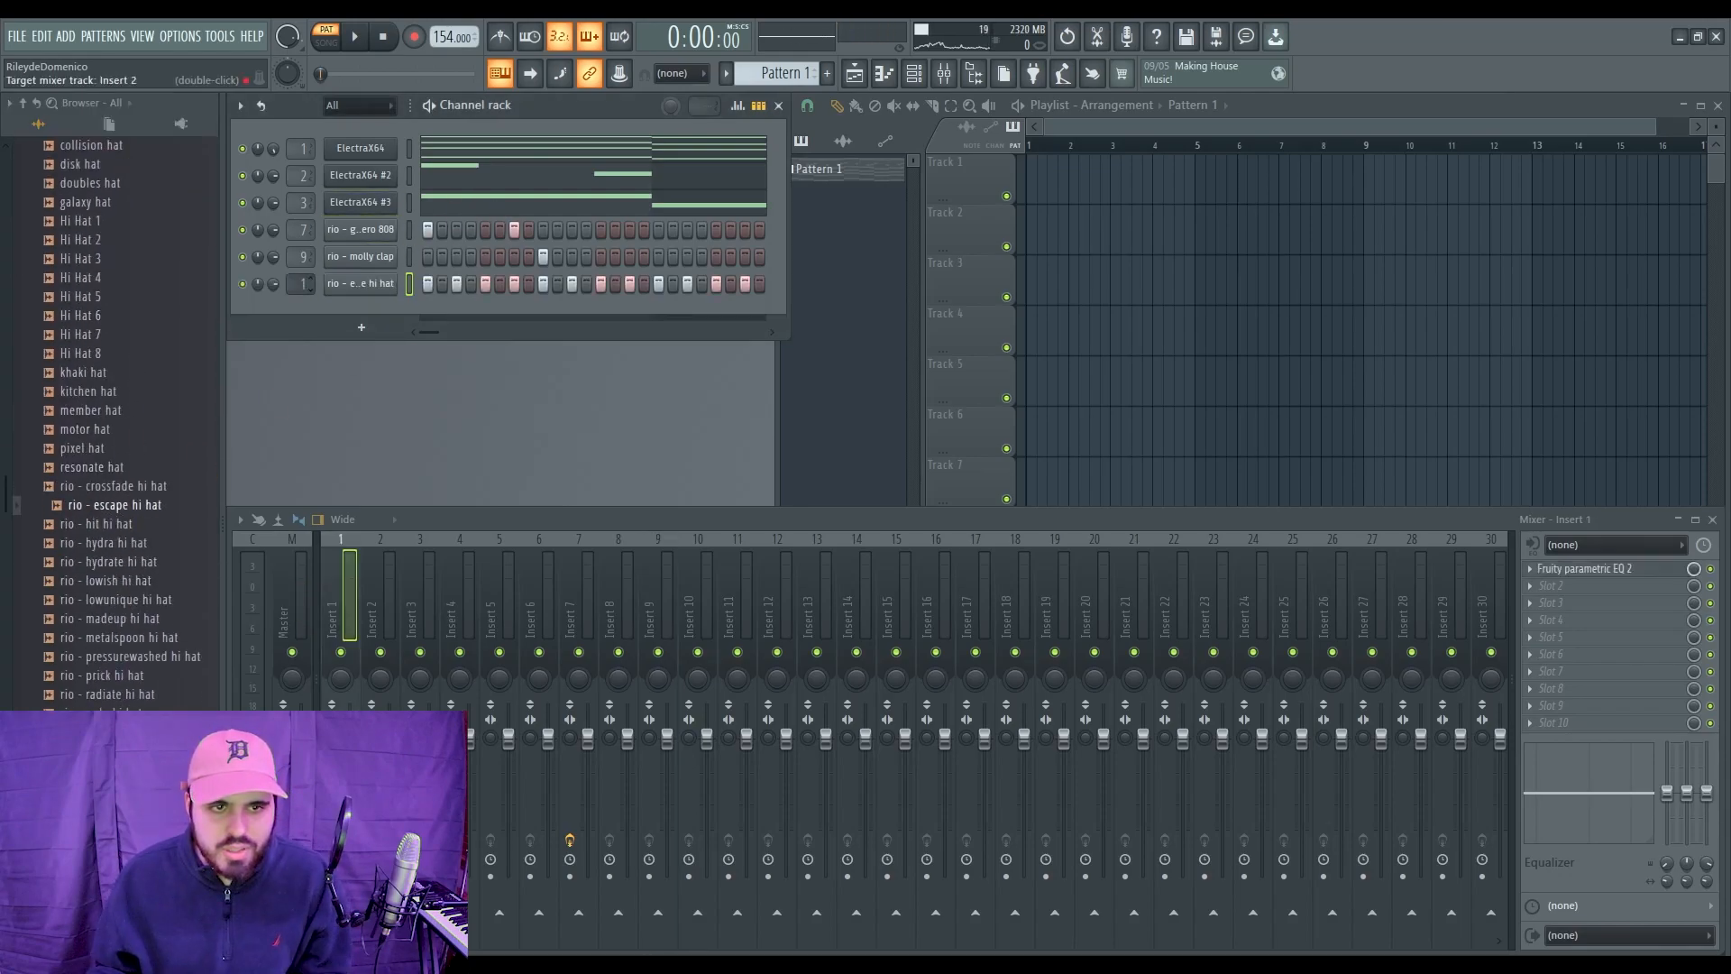
right_click(361, 284)
left_click(358, 385)
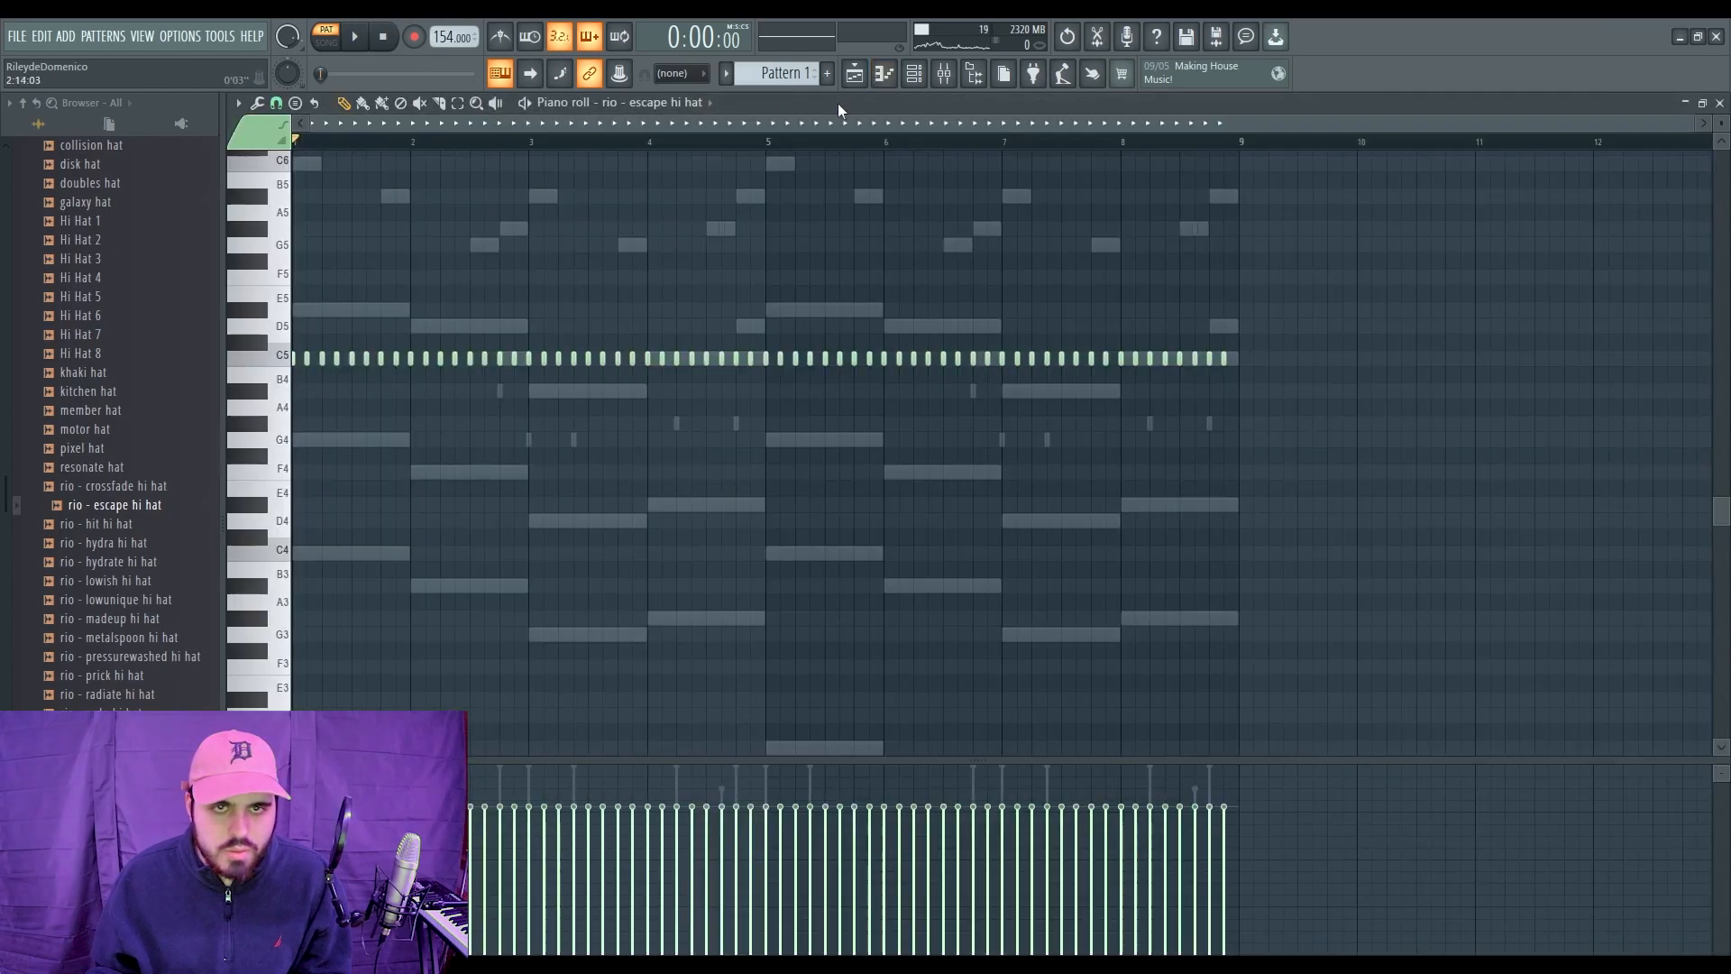
Step: Add a hi-hat roll of three extra C5 notes between the first two hits of bar 1 and start playback
left_click_drag(1693, 123, 676, 122)
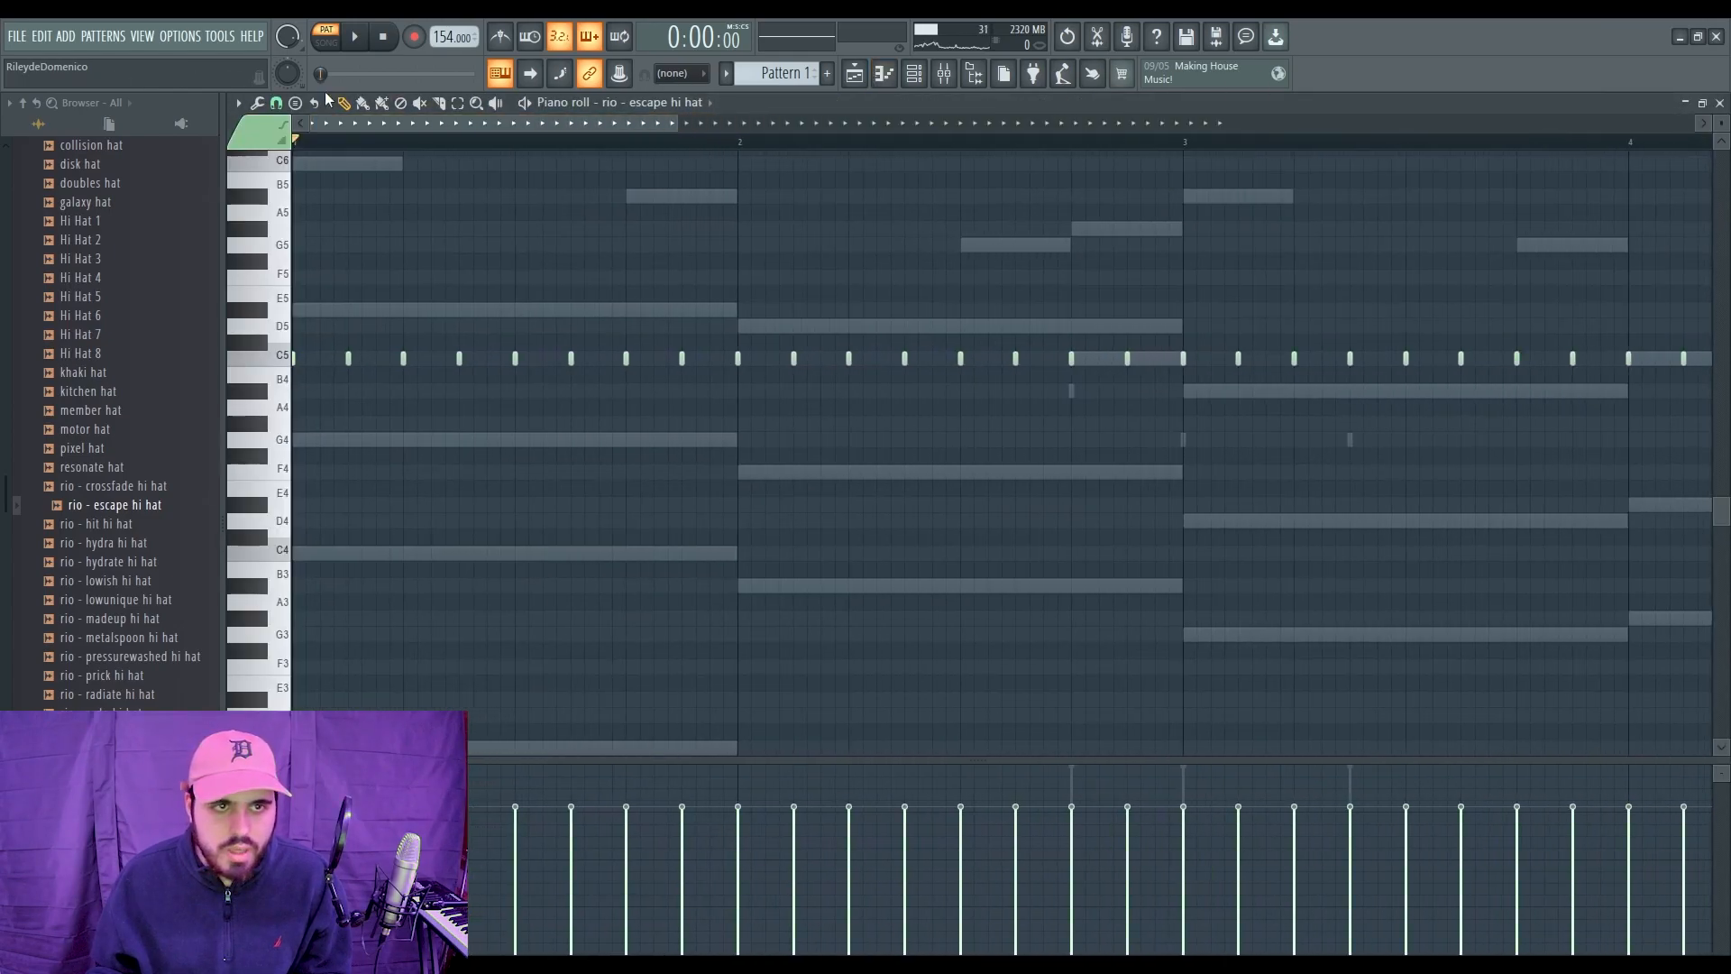
left_click(307, 358)
left_click(320, 358)
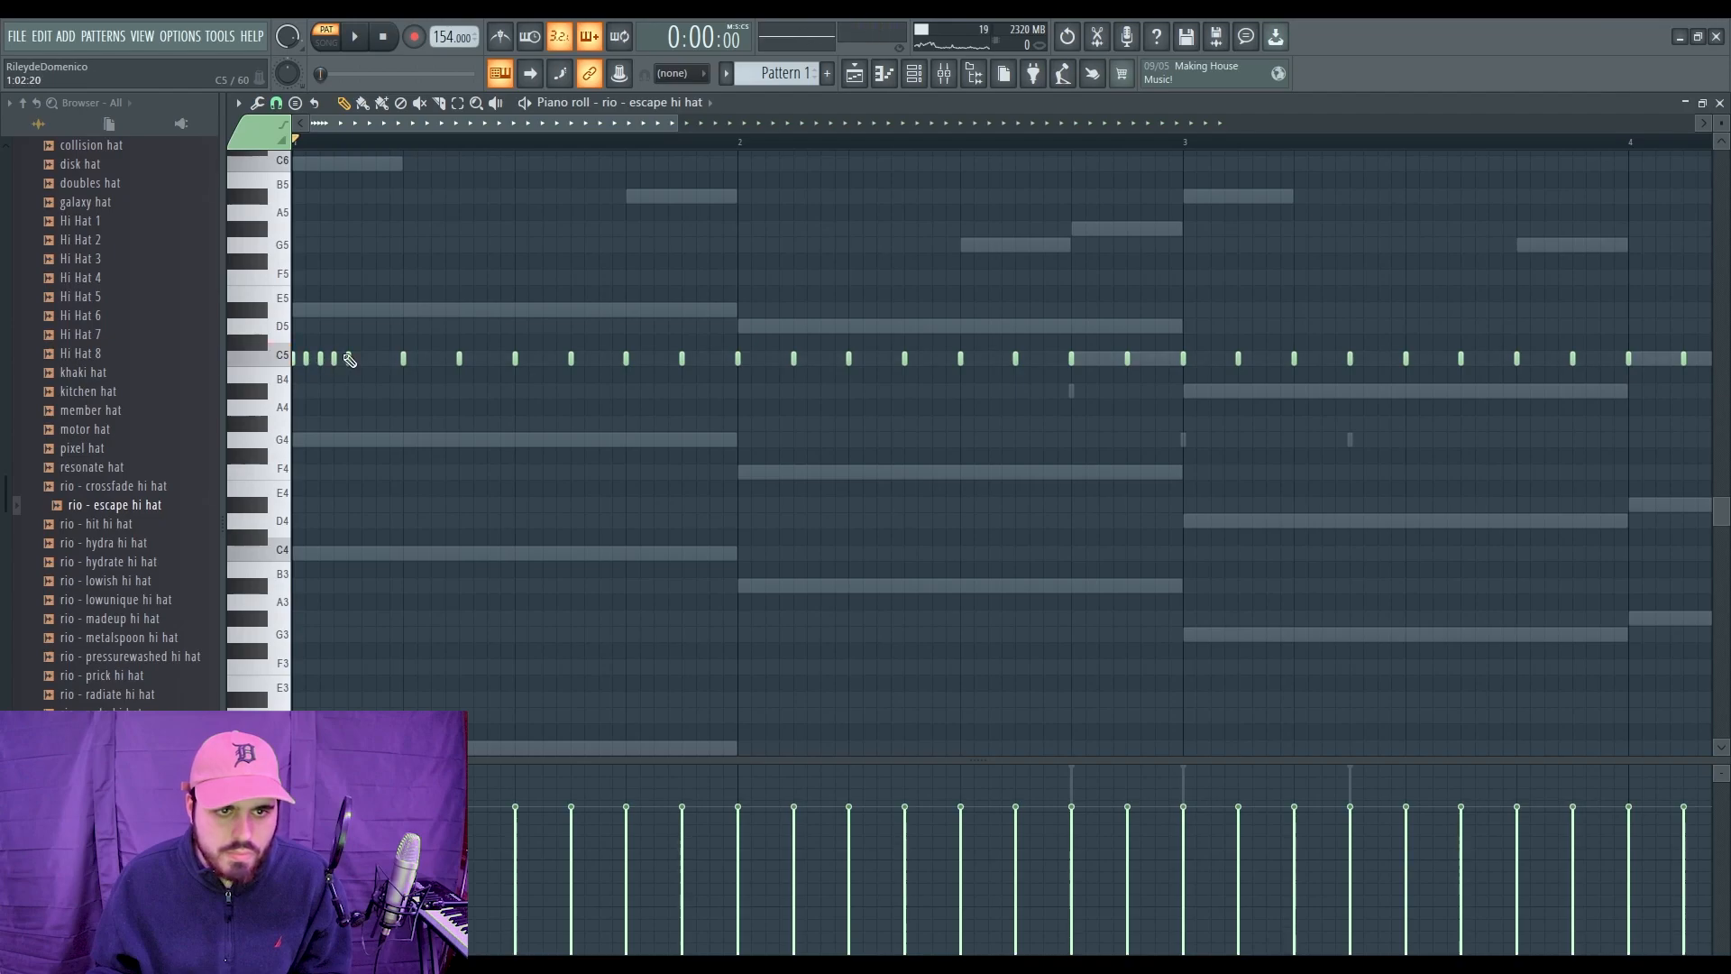
key("space")
Step: Stop playback and add a hi-hat roll of three extra C5 notes after the last hit of bar 3
scroll(1043, 479, "down", 2)
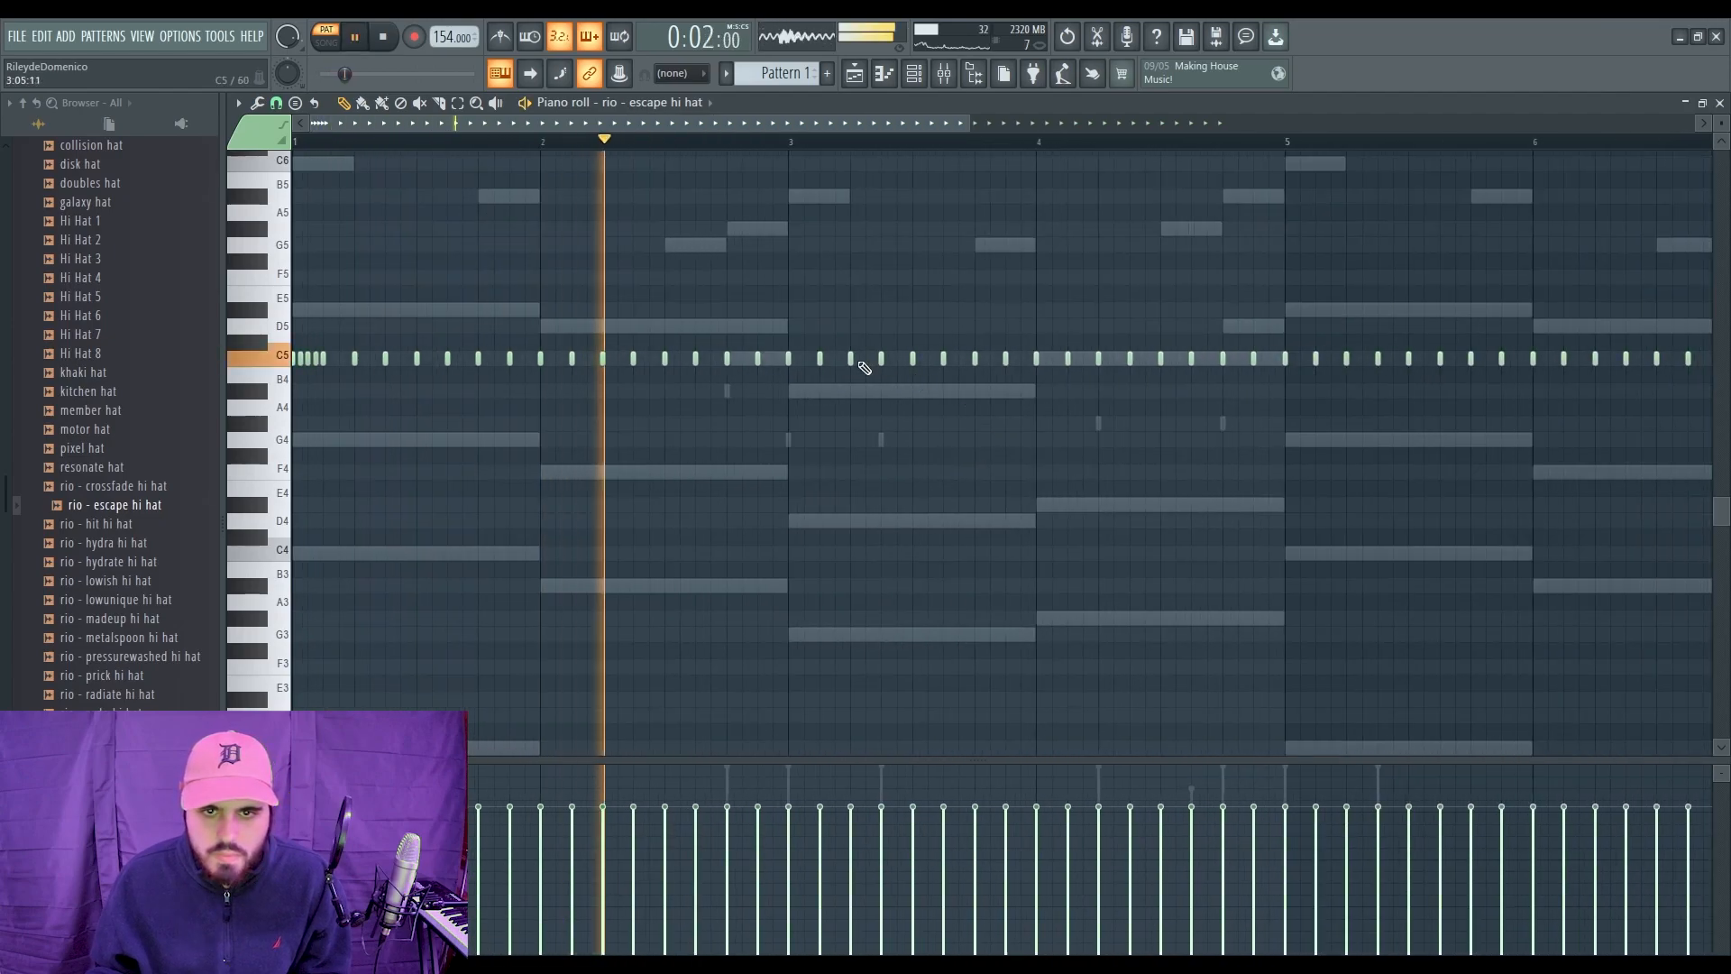
key("space")
left_click(1012, 359)
left_click(1024, 360)
scroll(1024, 360, "up", 3)
left_click(1032, 358)
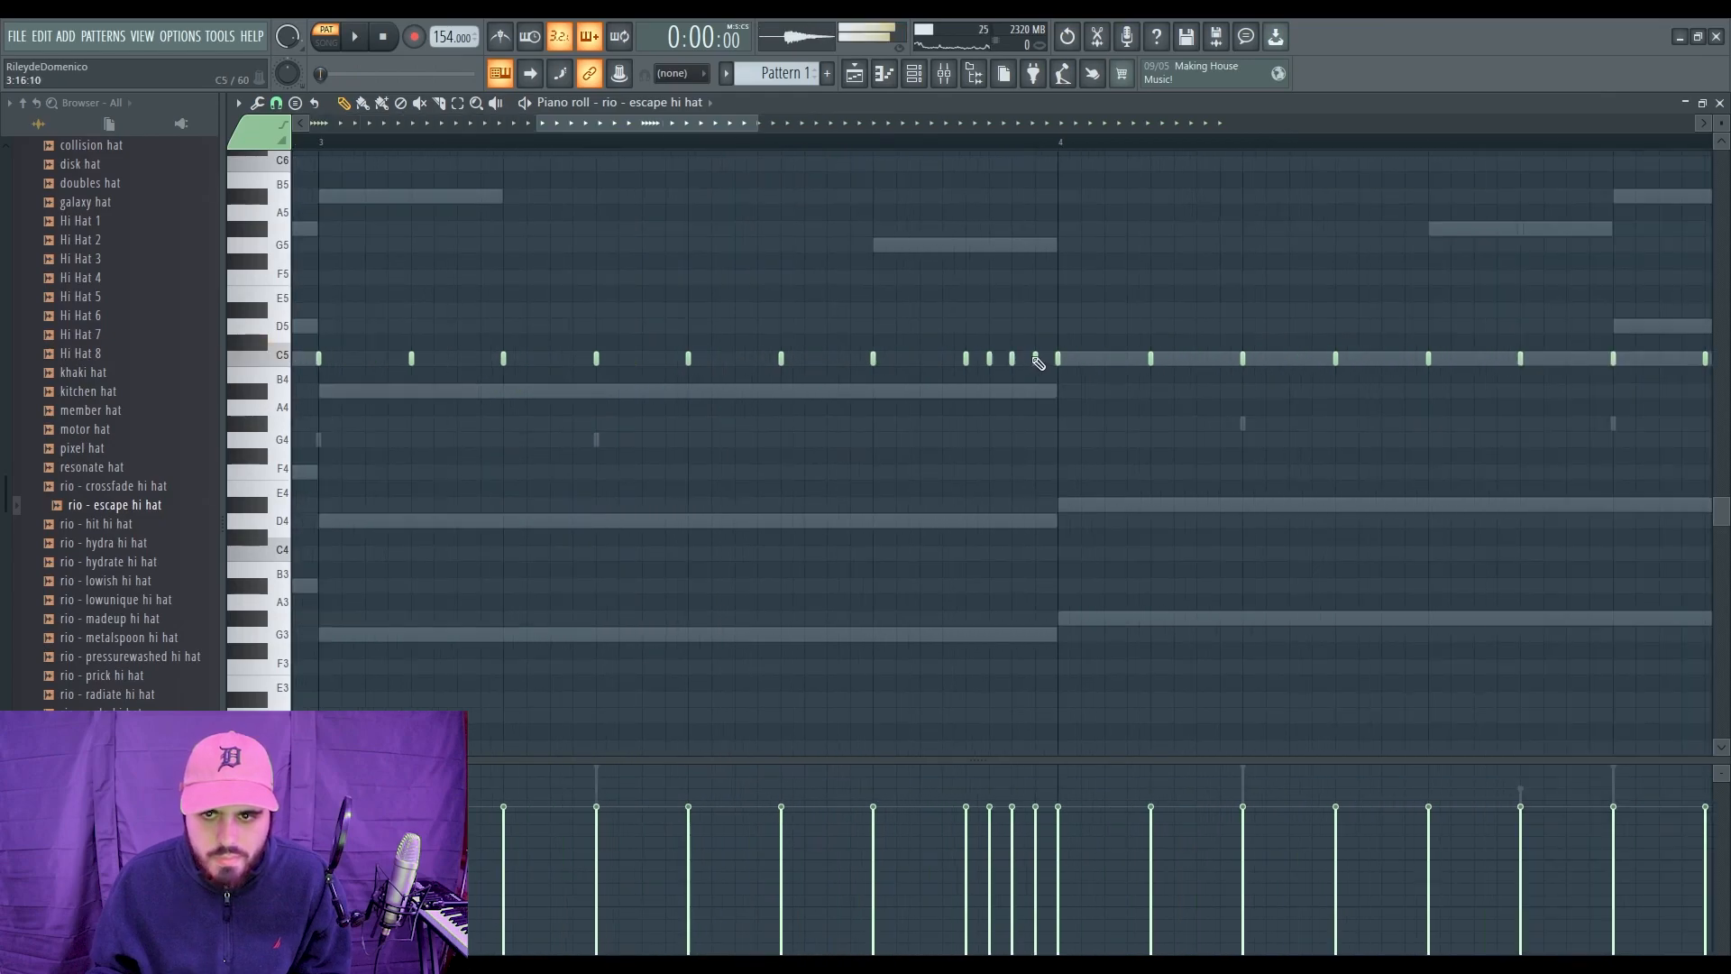
Step: Replace the hi-hat notes in bars 5 to 8 with a duplicate of bars 1 to 4, then close the piano roll
scroll(483, 278, "down", 4)
key("space")
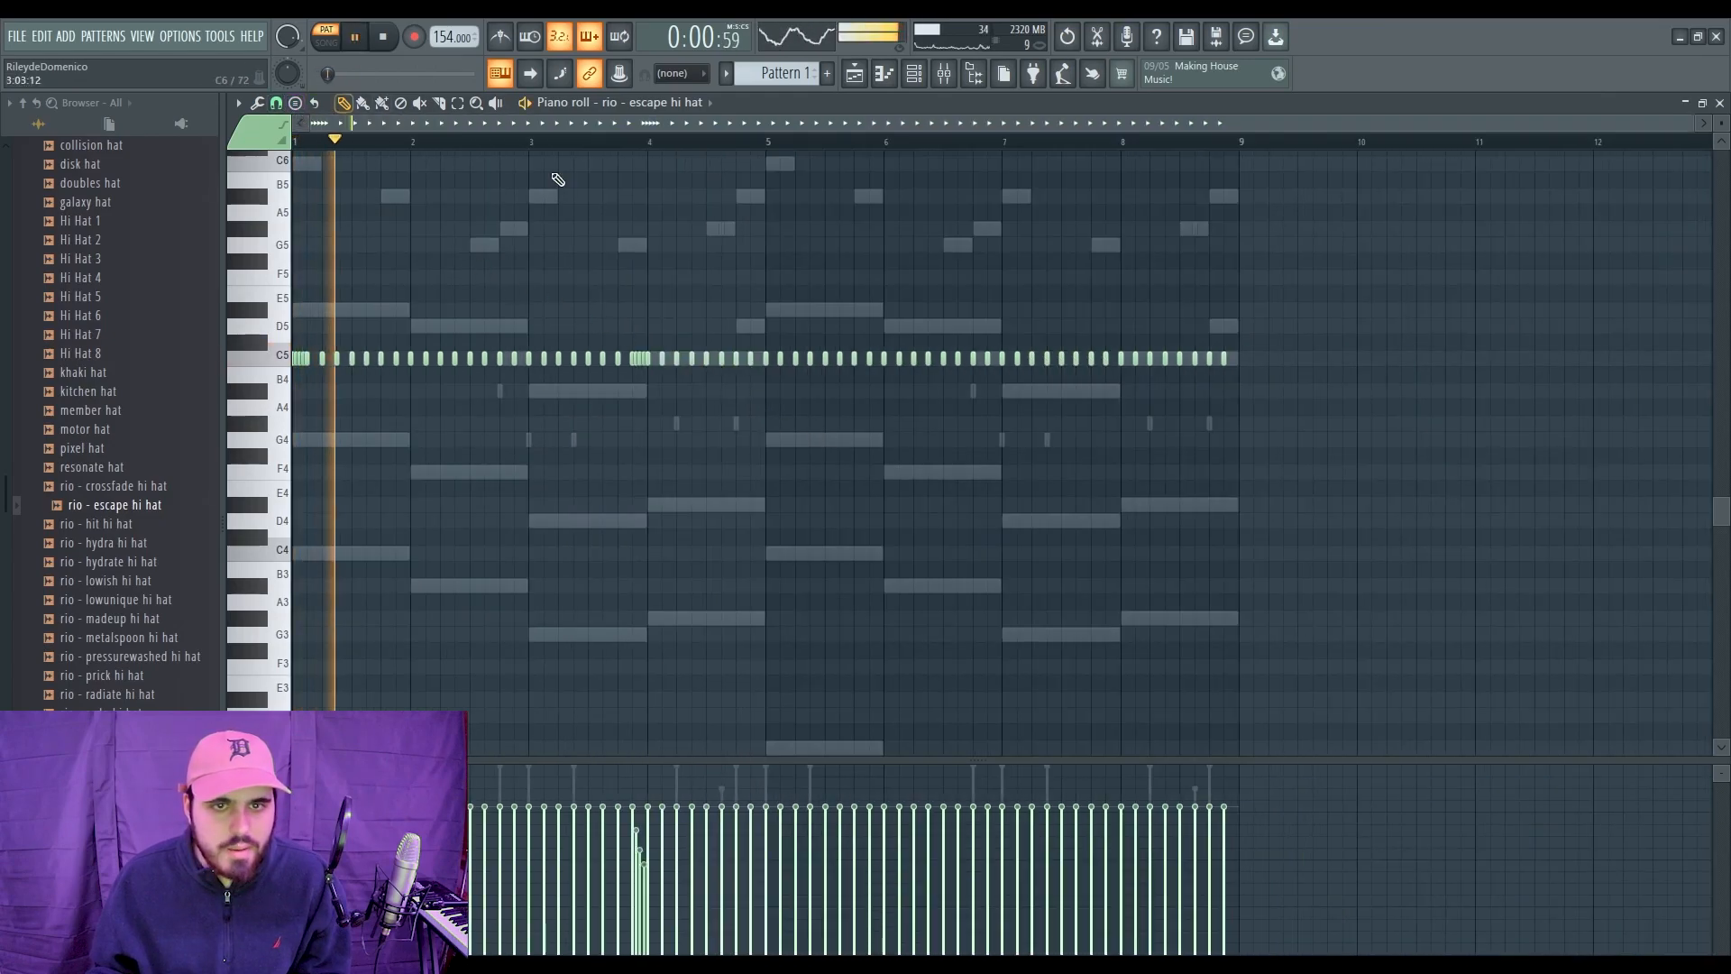
left_click_drag(765, 335, 1248, 390)
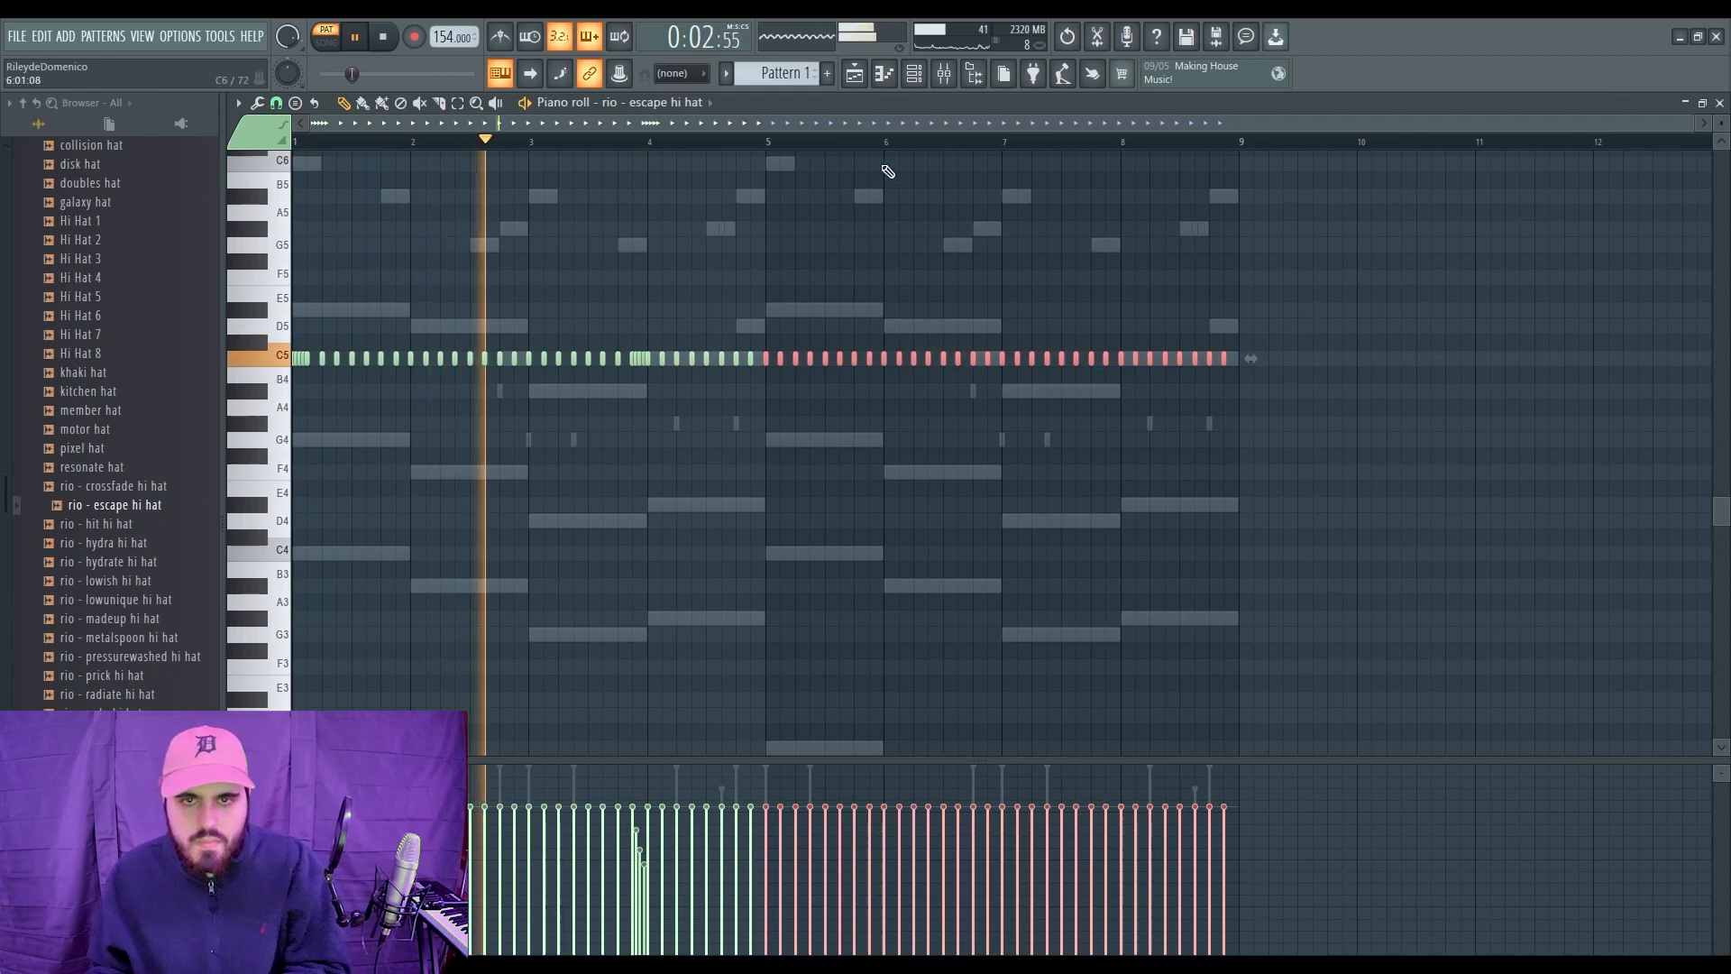
left_click_drag(765, 141, 294, 142)
key("ctrl+b")
key("ctrl+d")
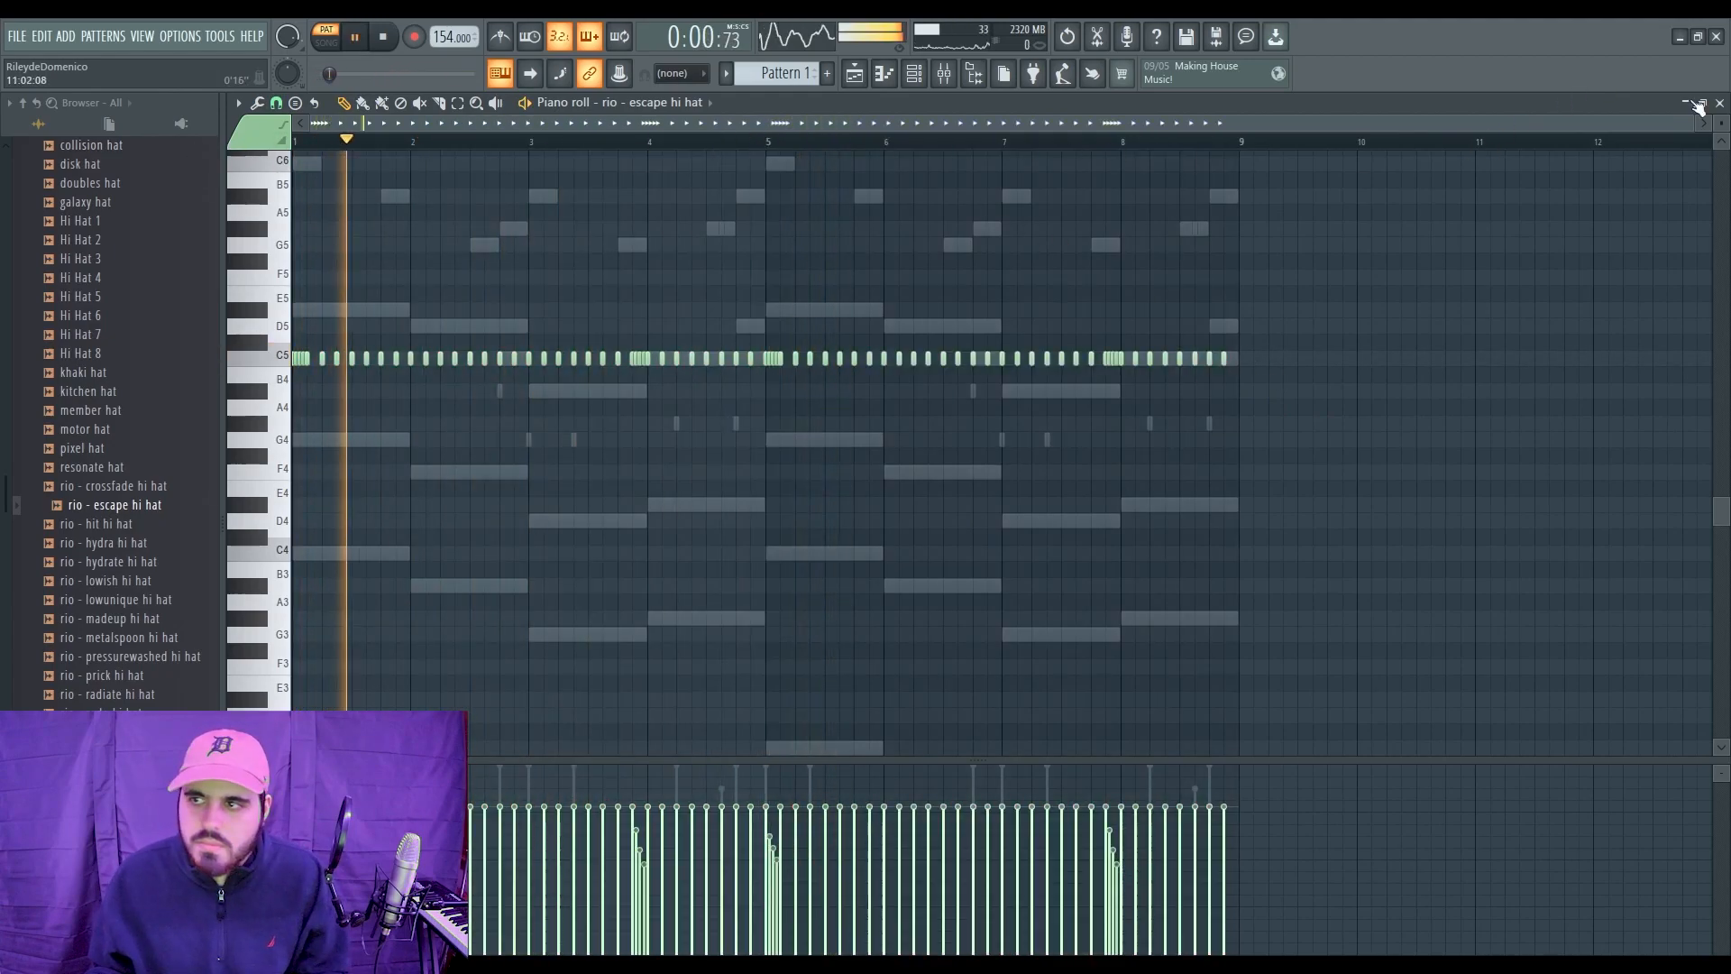
left_click(1718, 103)
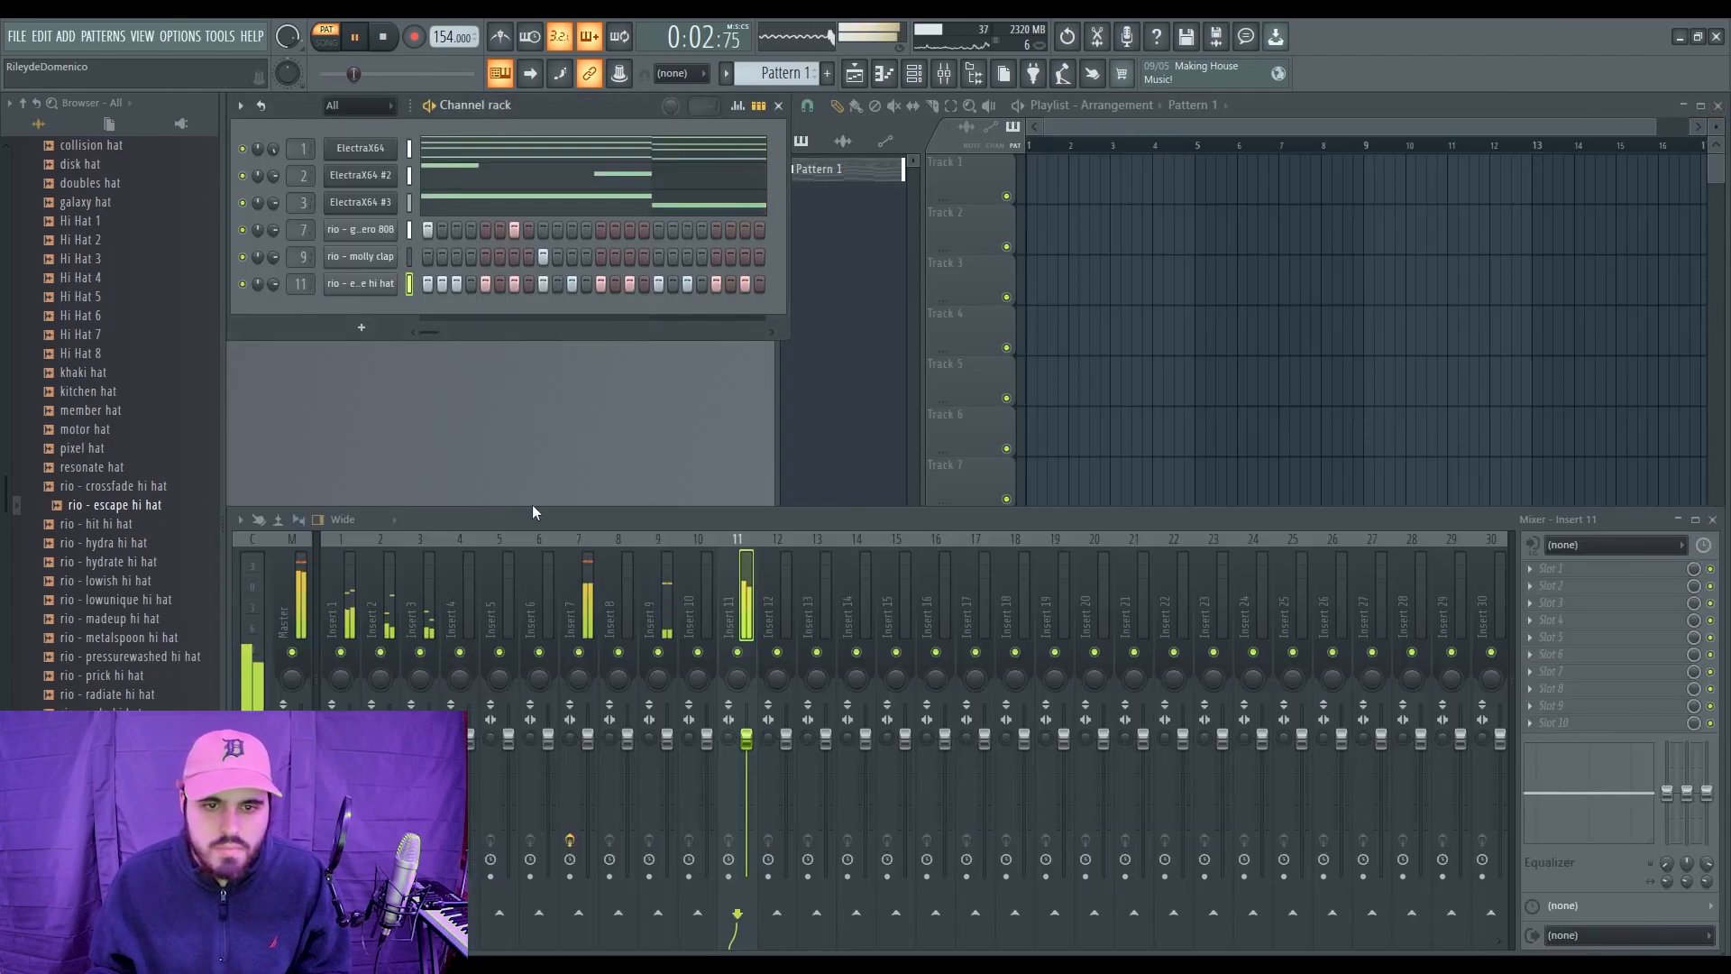
Step: Add rio - accent snare from the snares folder as a channel above the hi-hat and route it to mixer track 10
scroll(97, 469, "up", 8)
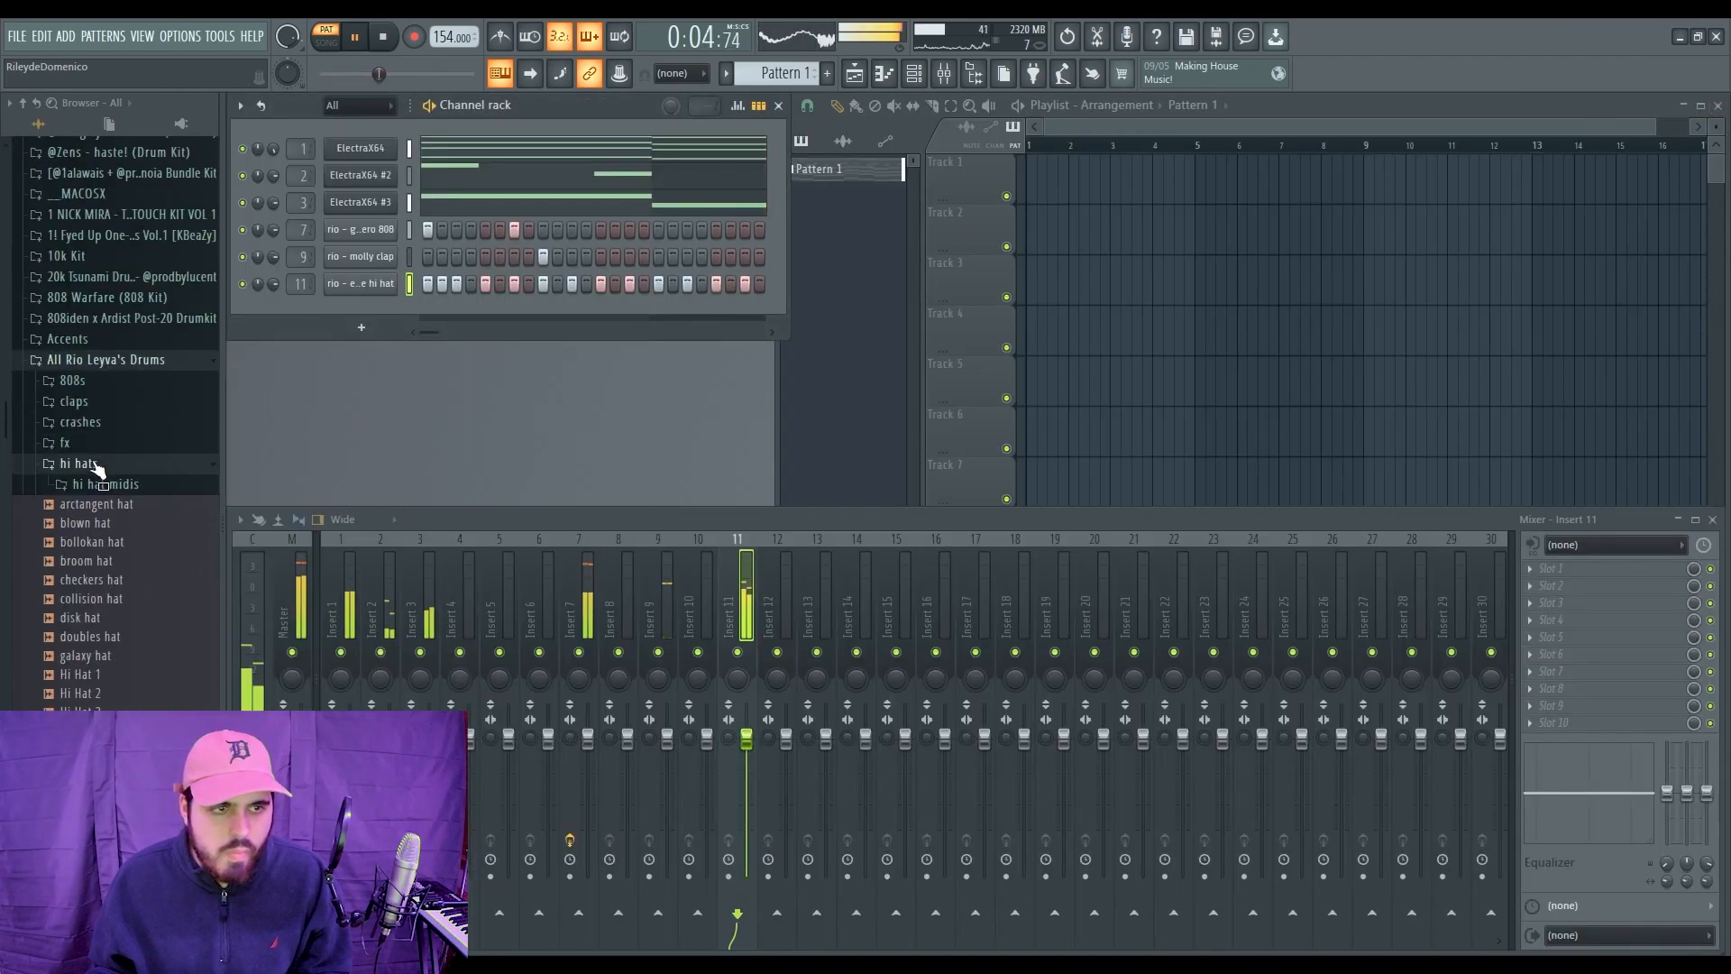
left_click(76, 463)
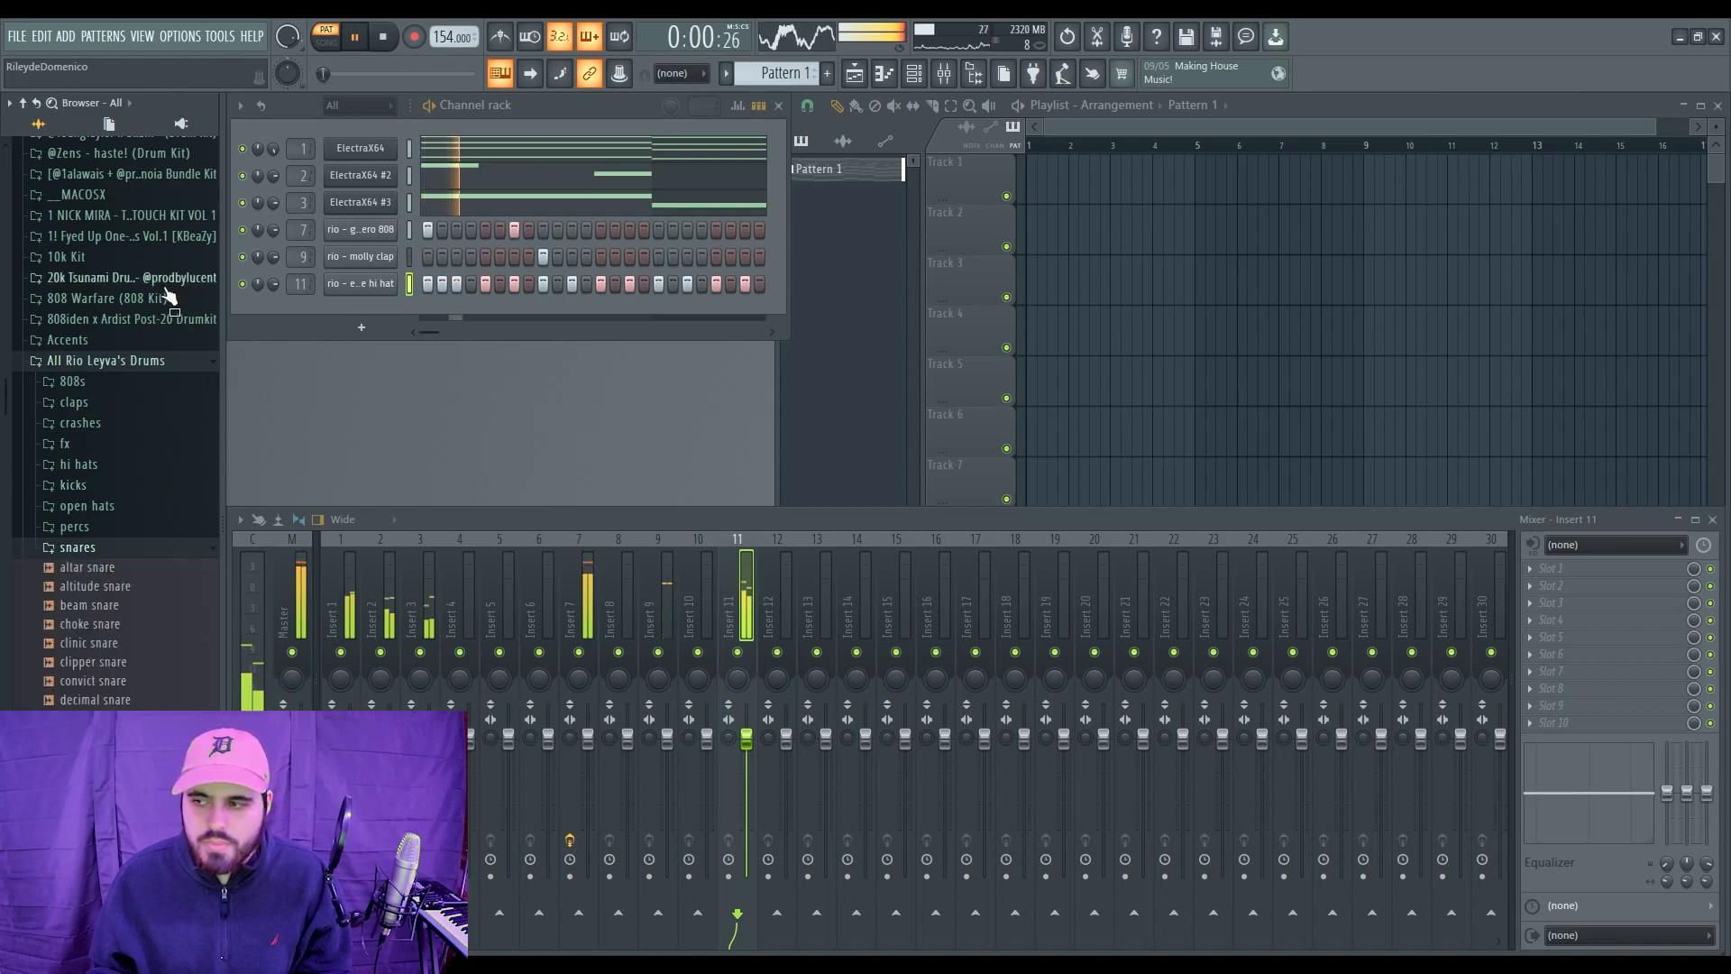
key("space")
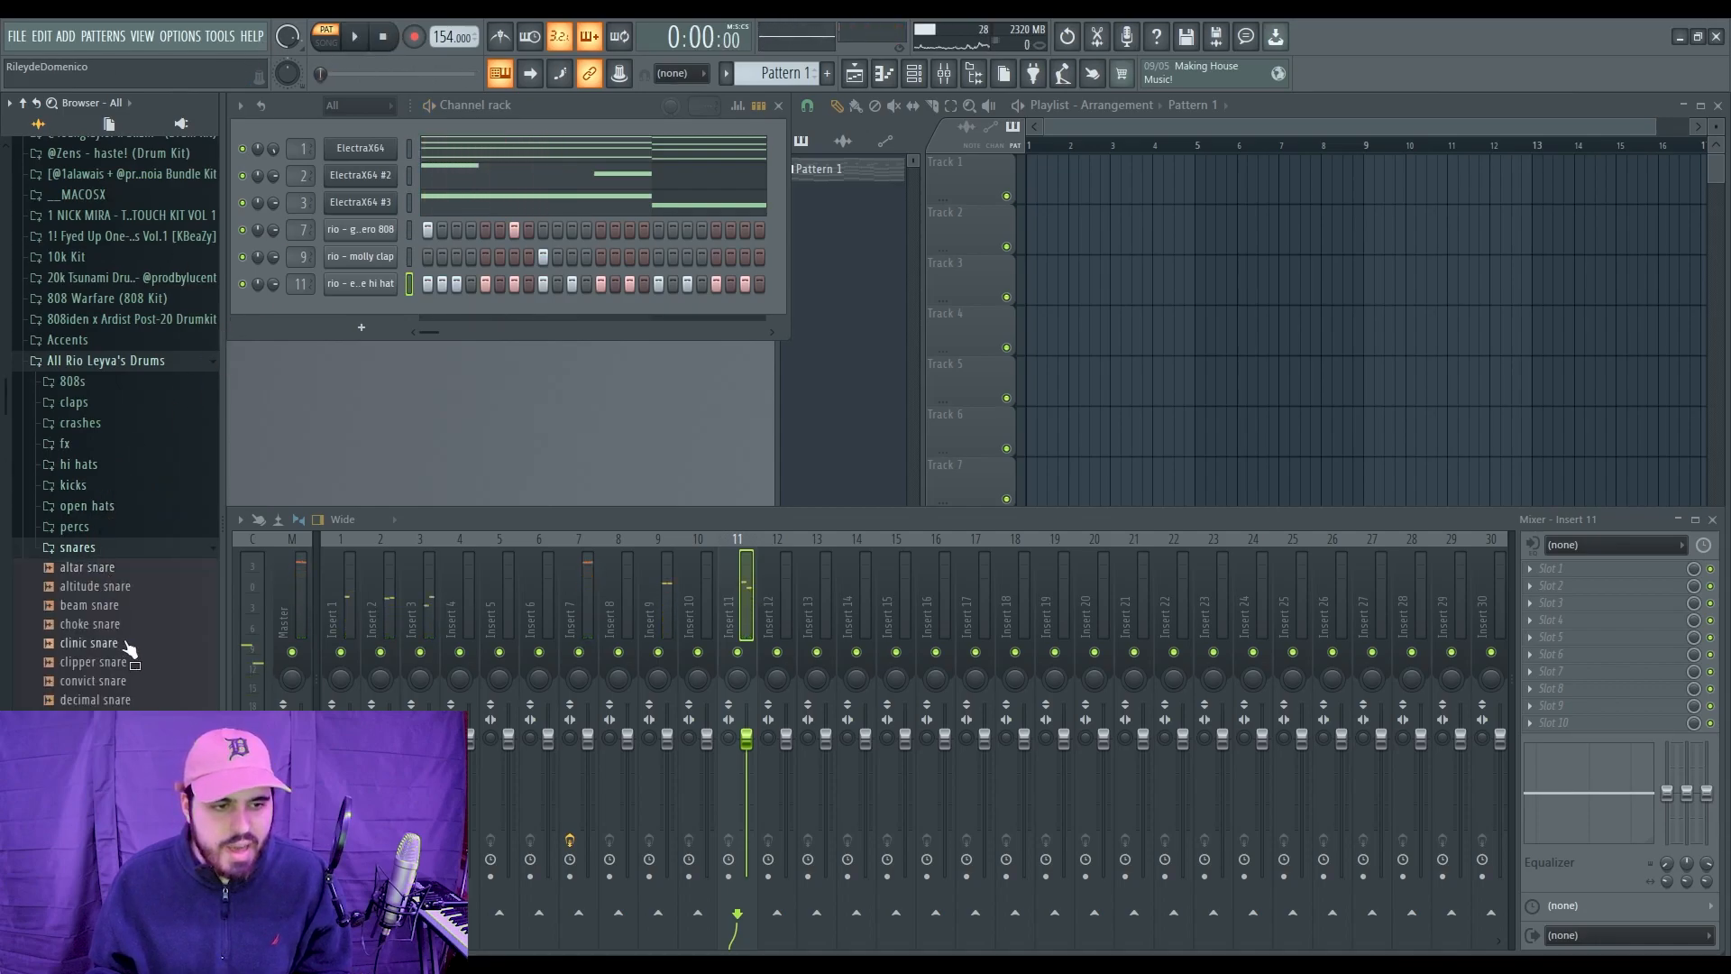
scroll(122, 577, "down", 4)
scroll(124, 516, "down", 8)
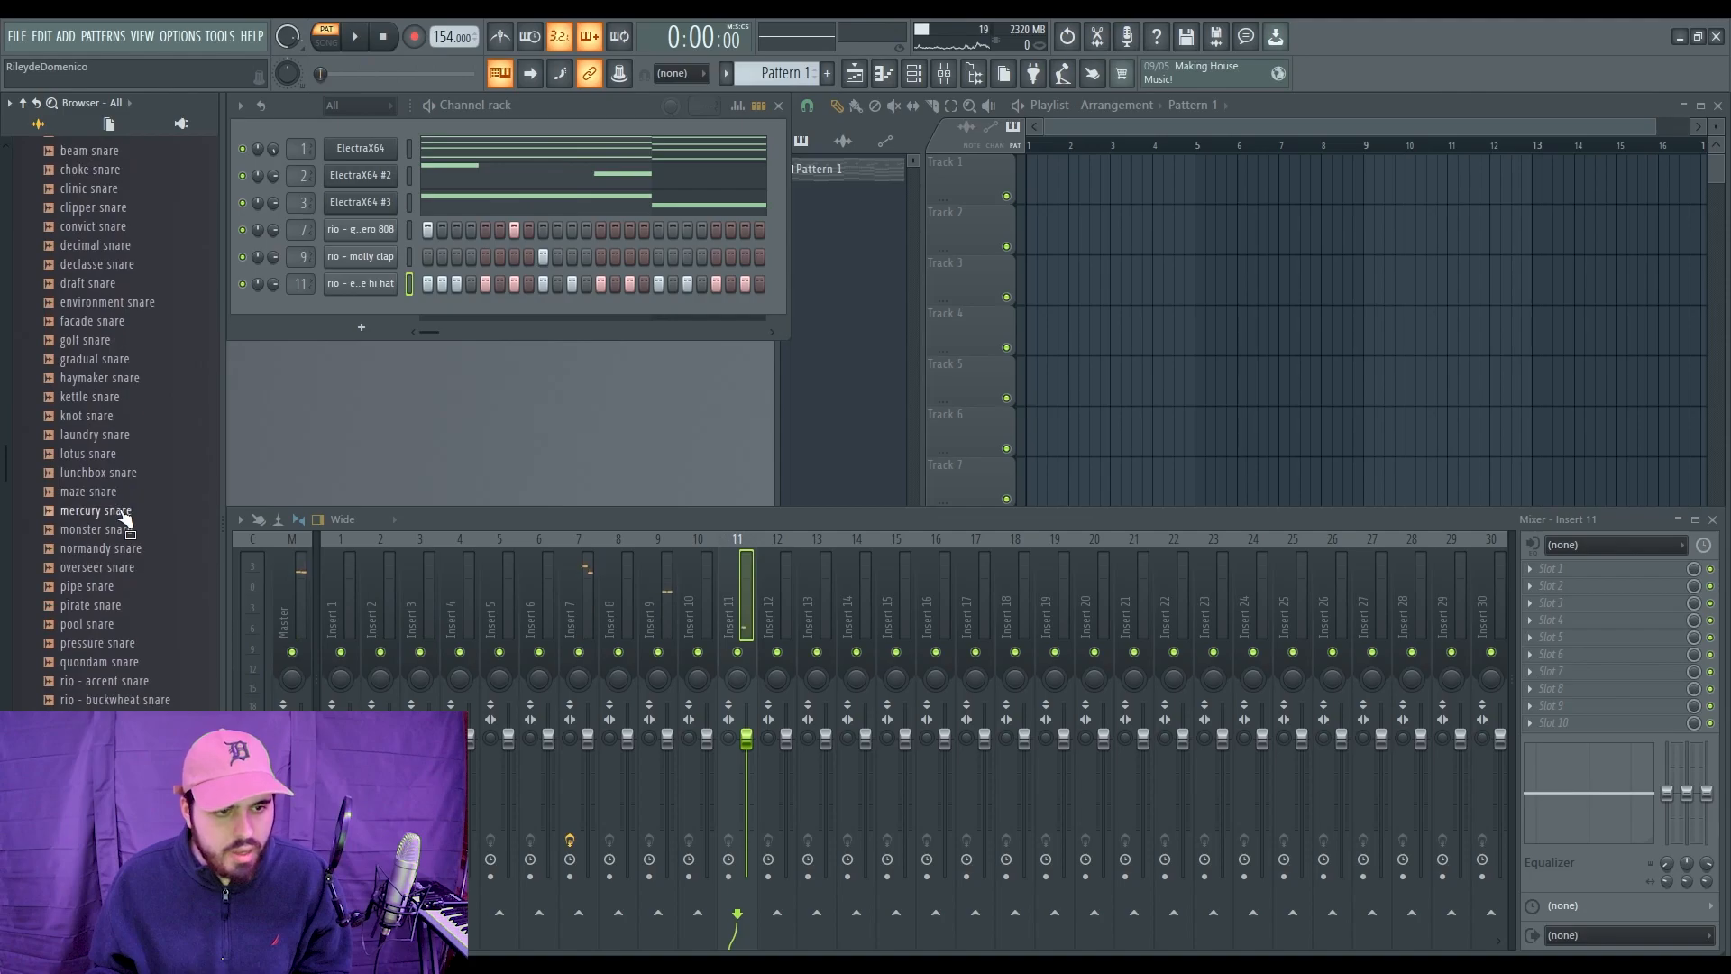
left_click_drag(124, 464, 350, 277)
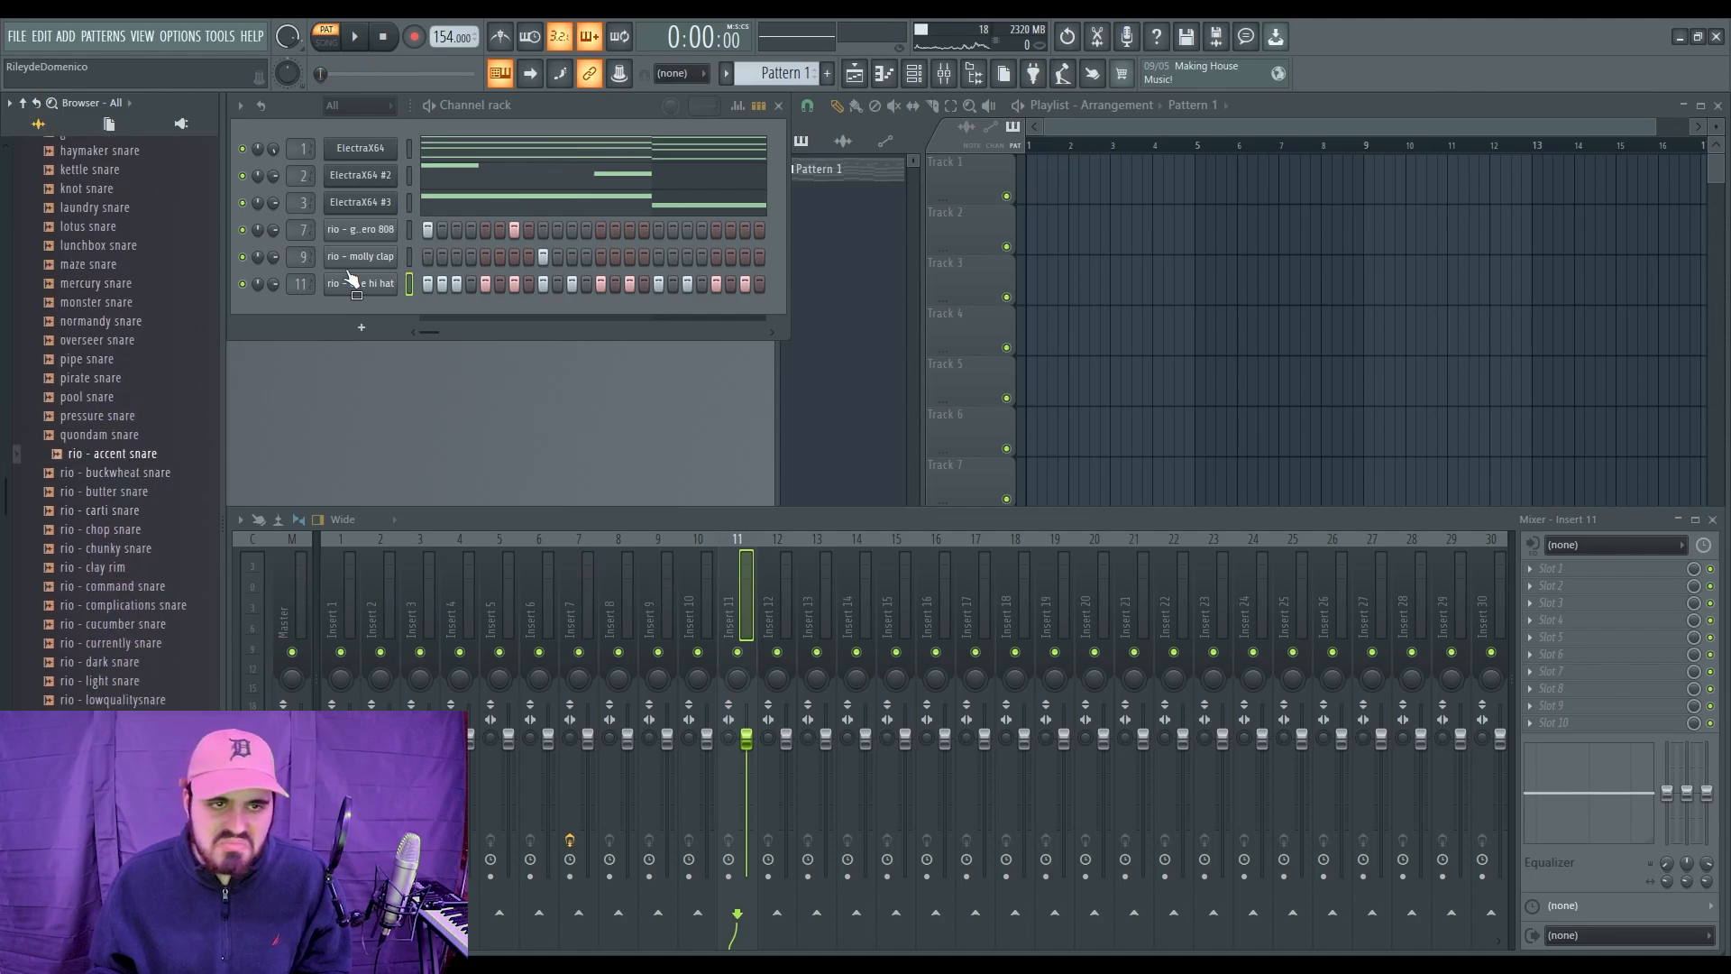
left_click_drag(381, 270, 378, 276)
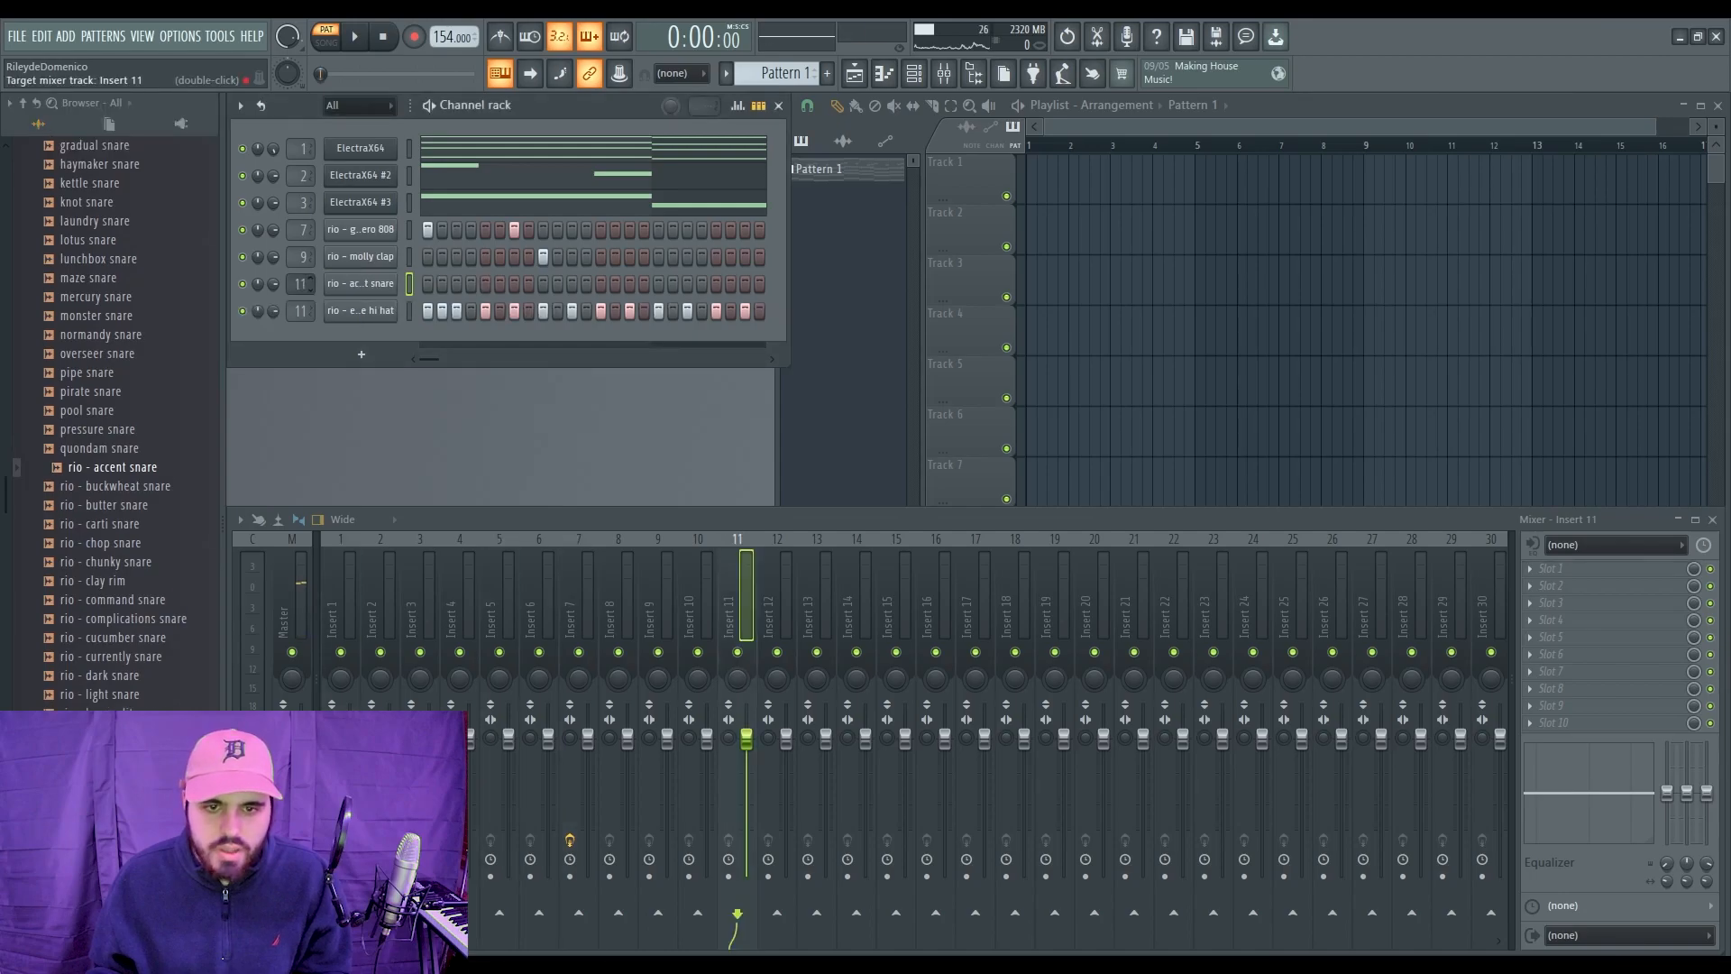
scroll(309, 285, "down", 1)
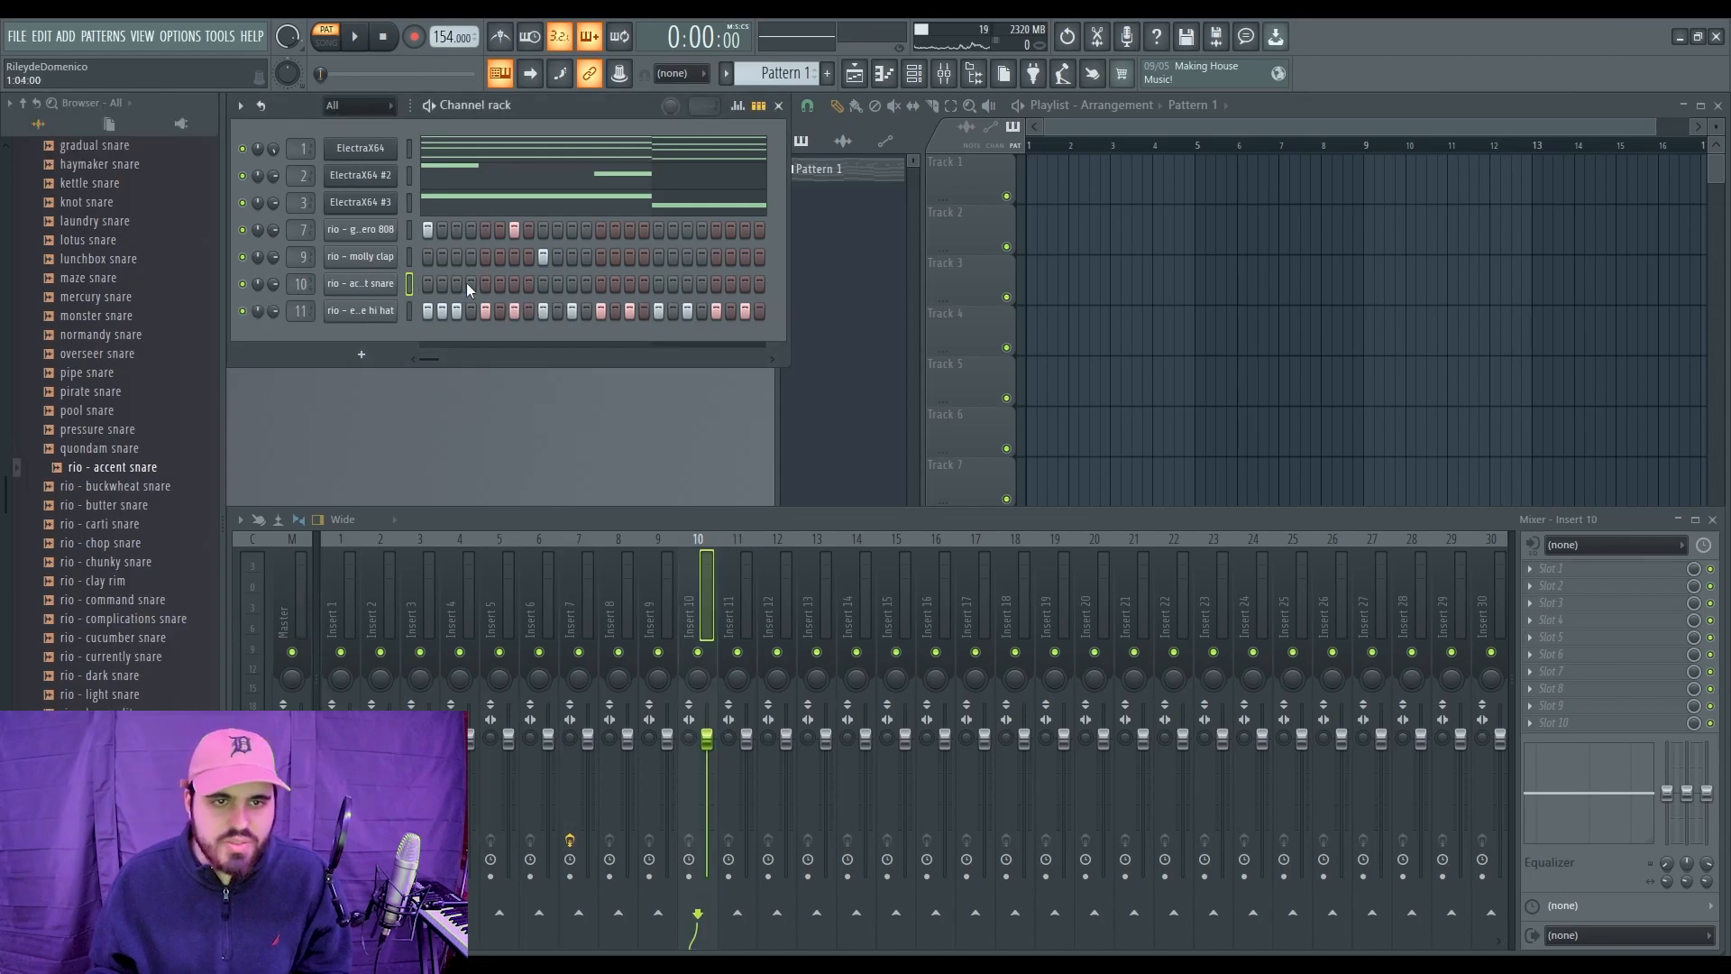
Step: Place C5 accent snare hits on steps 3 and 15 of bar 1 and step 15 of bar 2, and repeat them through bar 8
key("F7")
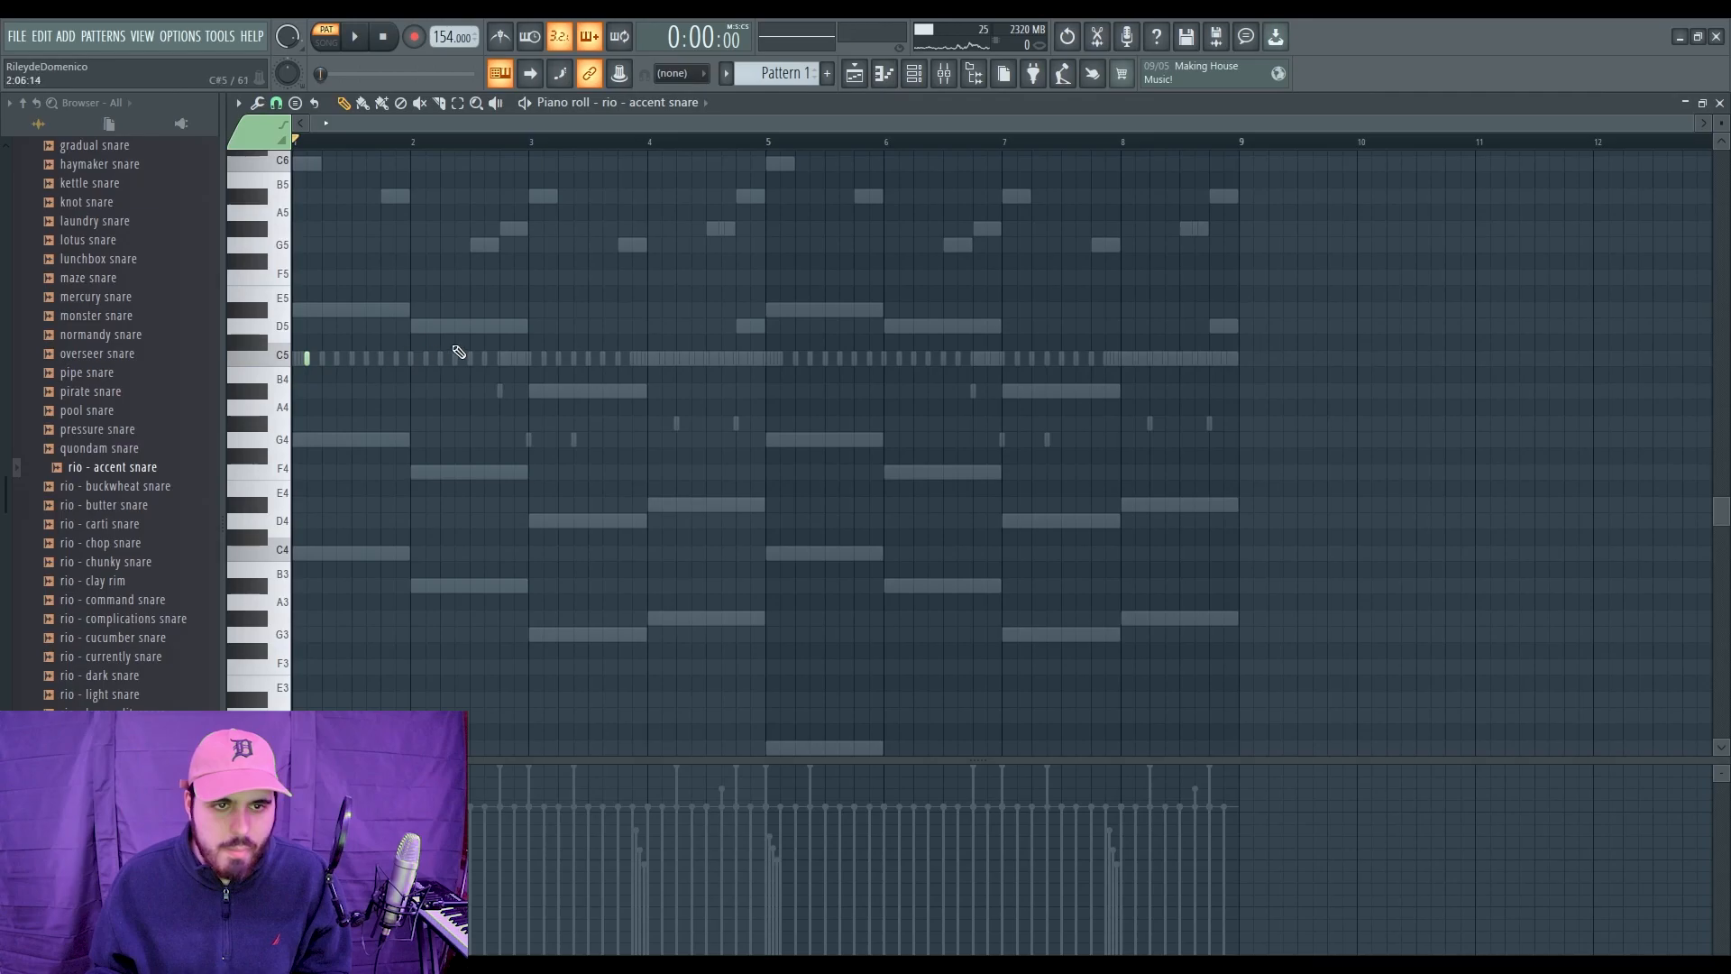
left_click(397, 360)
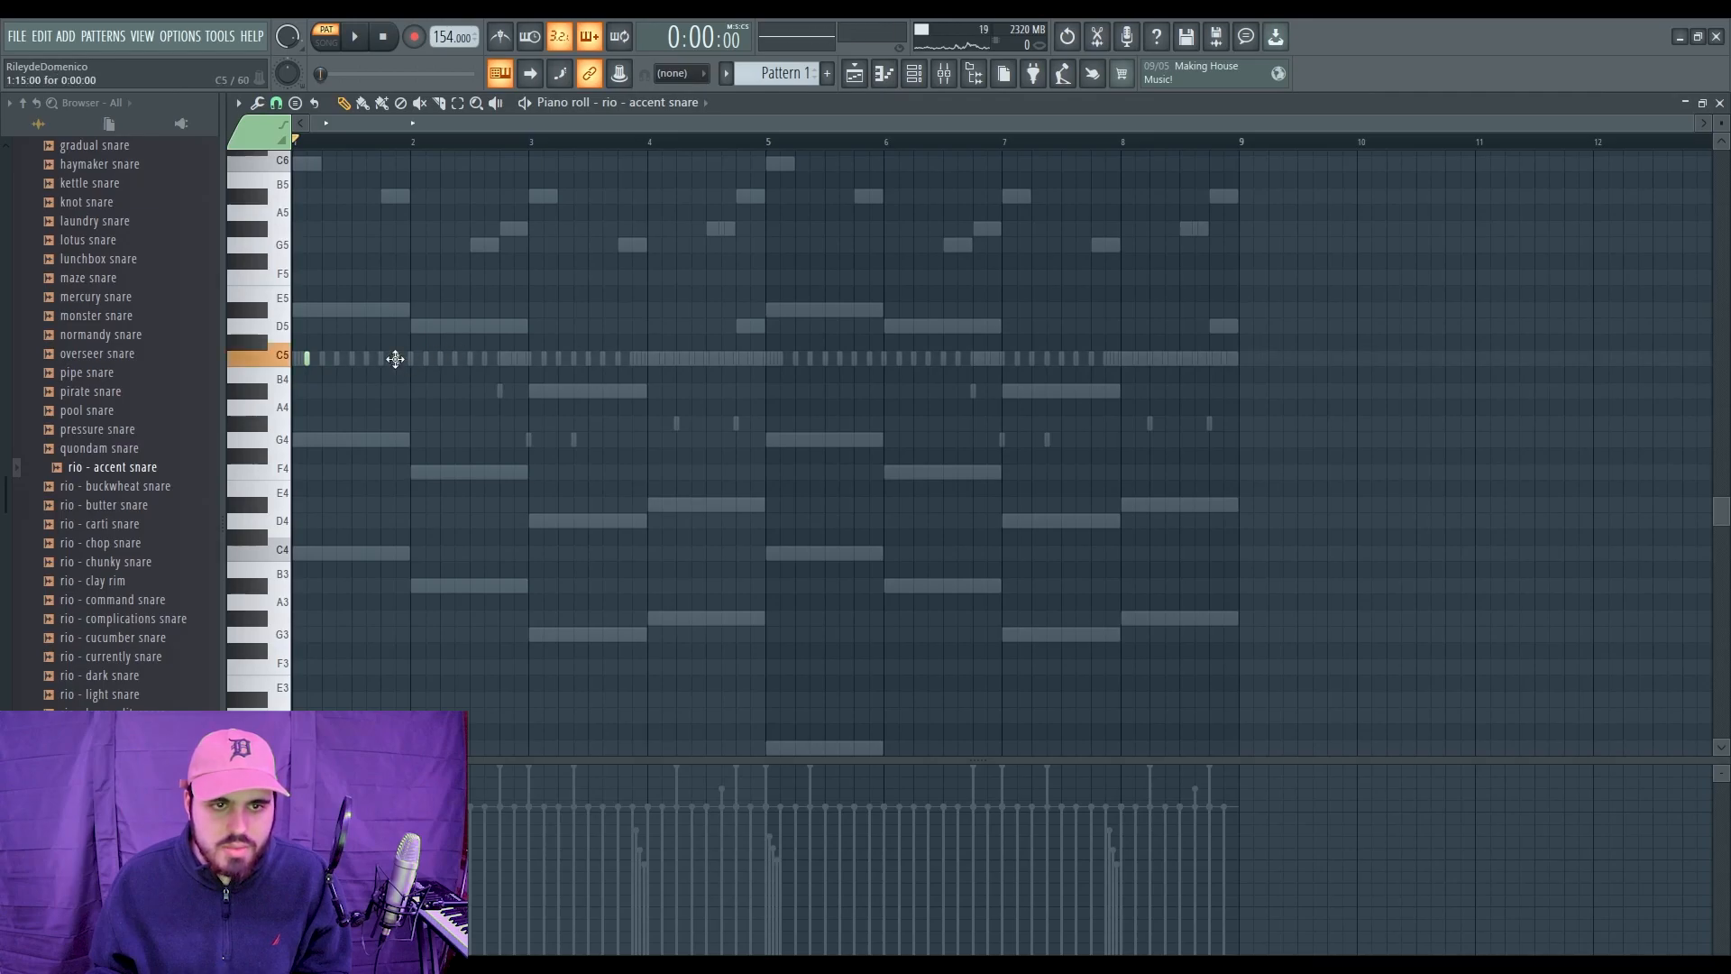
left_click(516, 360)
left_click_drag(531, 142, 294, 143)
key("ctrl+b")
key("ctrl+b")
key("ctrl+b")
key("ctrl+b")
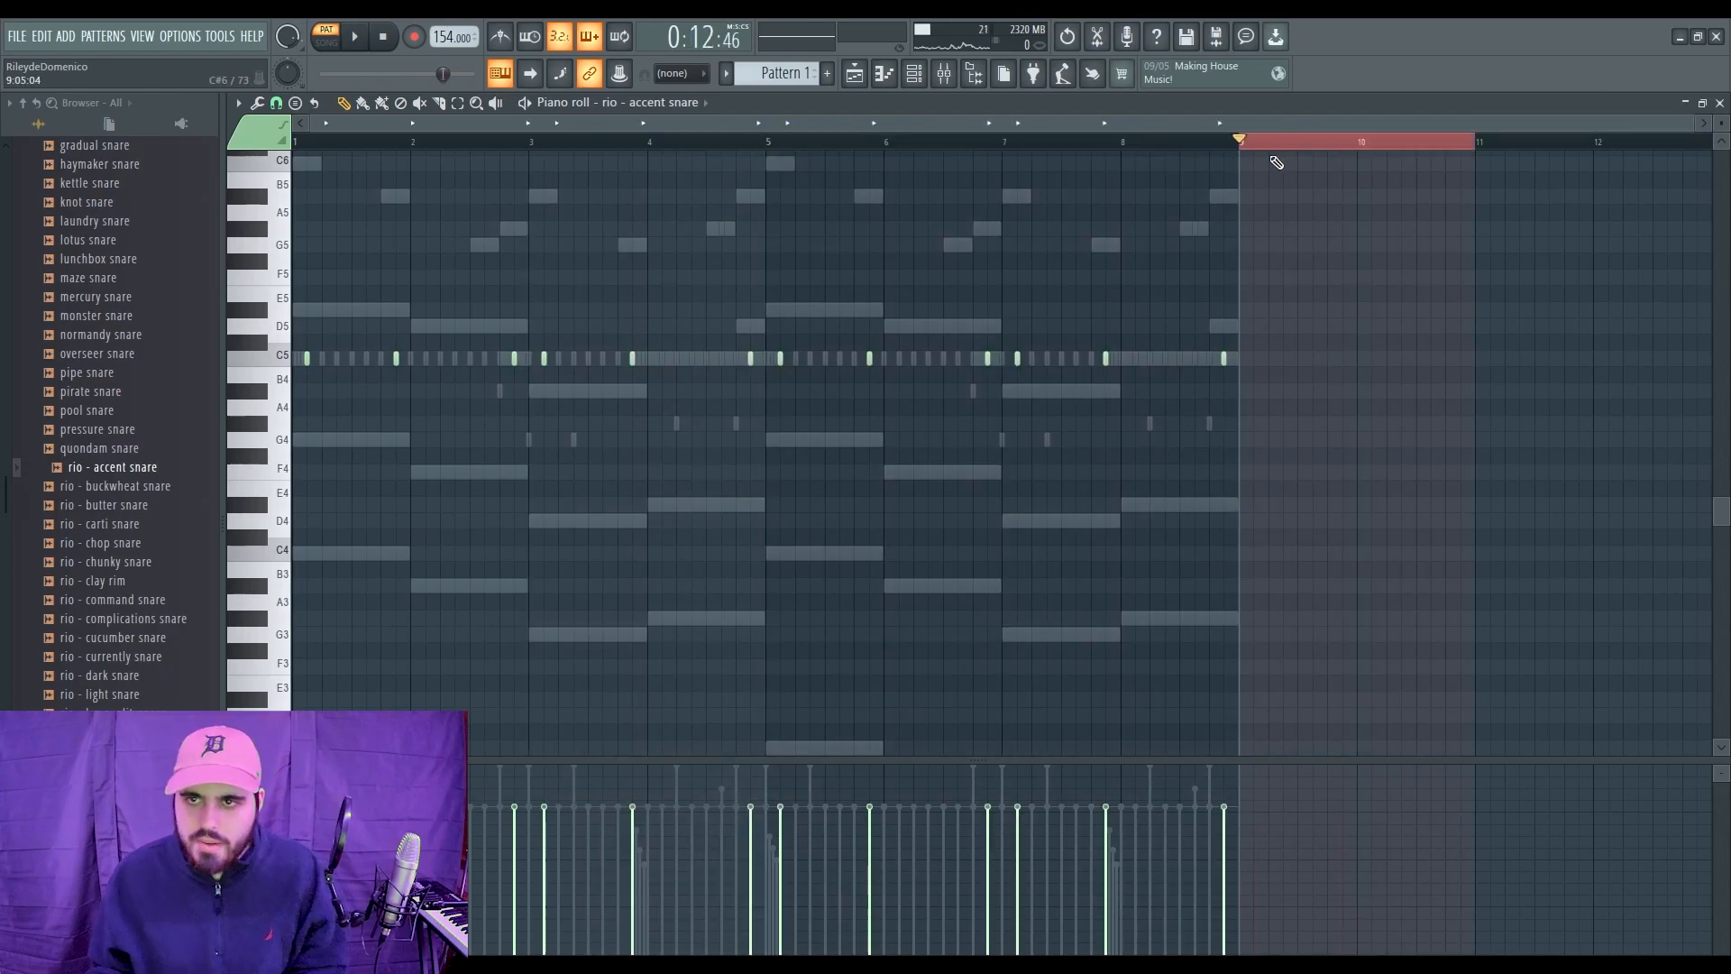
key("ctrl+d")
key("space")
key("F7")
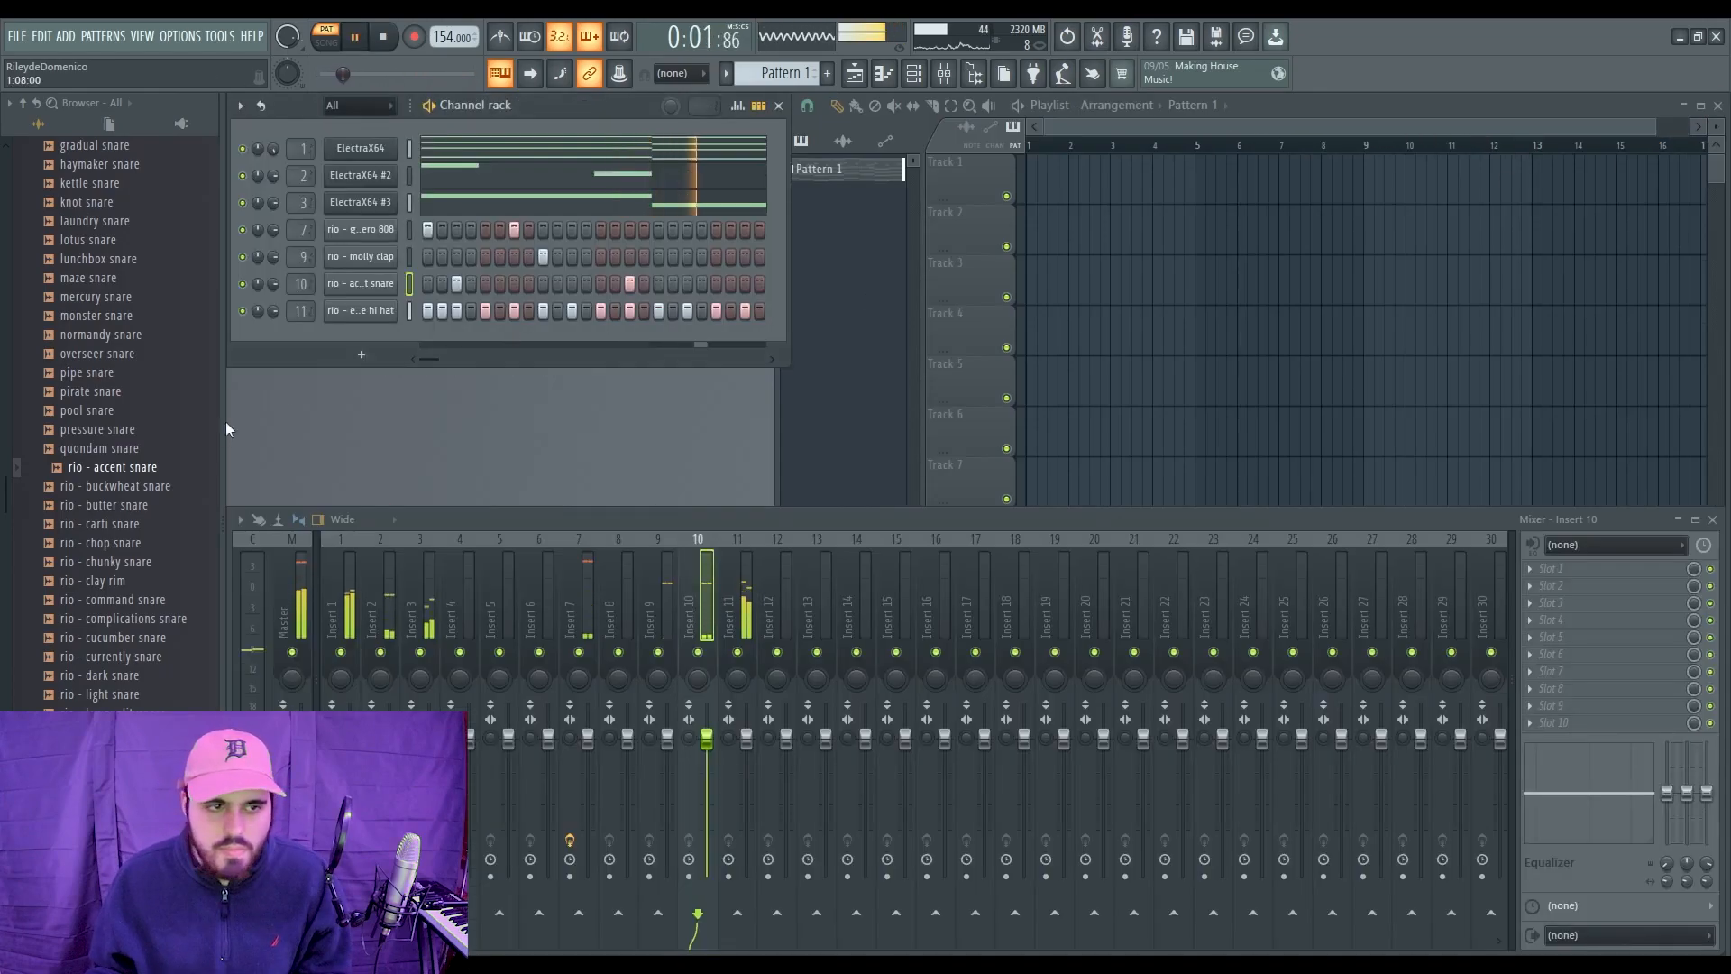
Step: Add rio - spacecoupe open hat from the open hats folder as a channel below the hi-hat, on mixer track 12
scroll(116, 456, "up", 10)
left_click(73, 220)
left_click(90, 406)
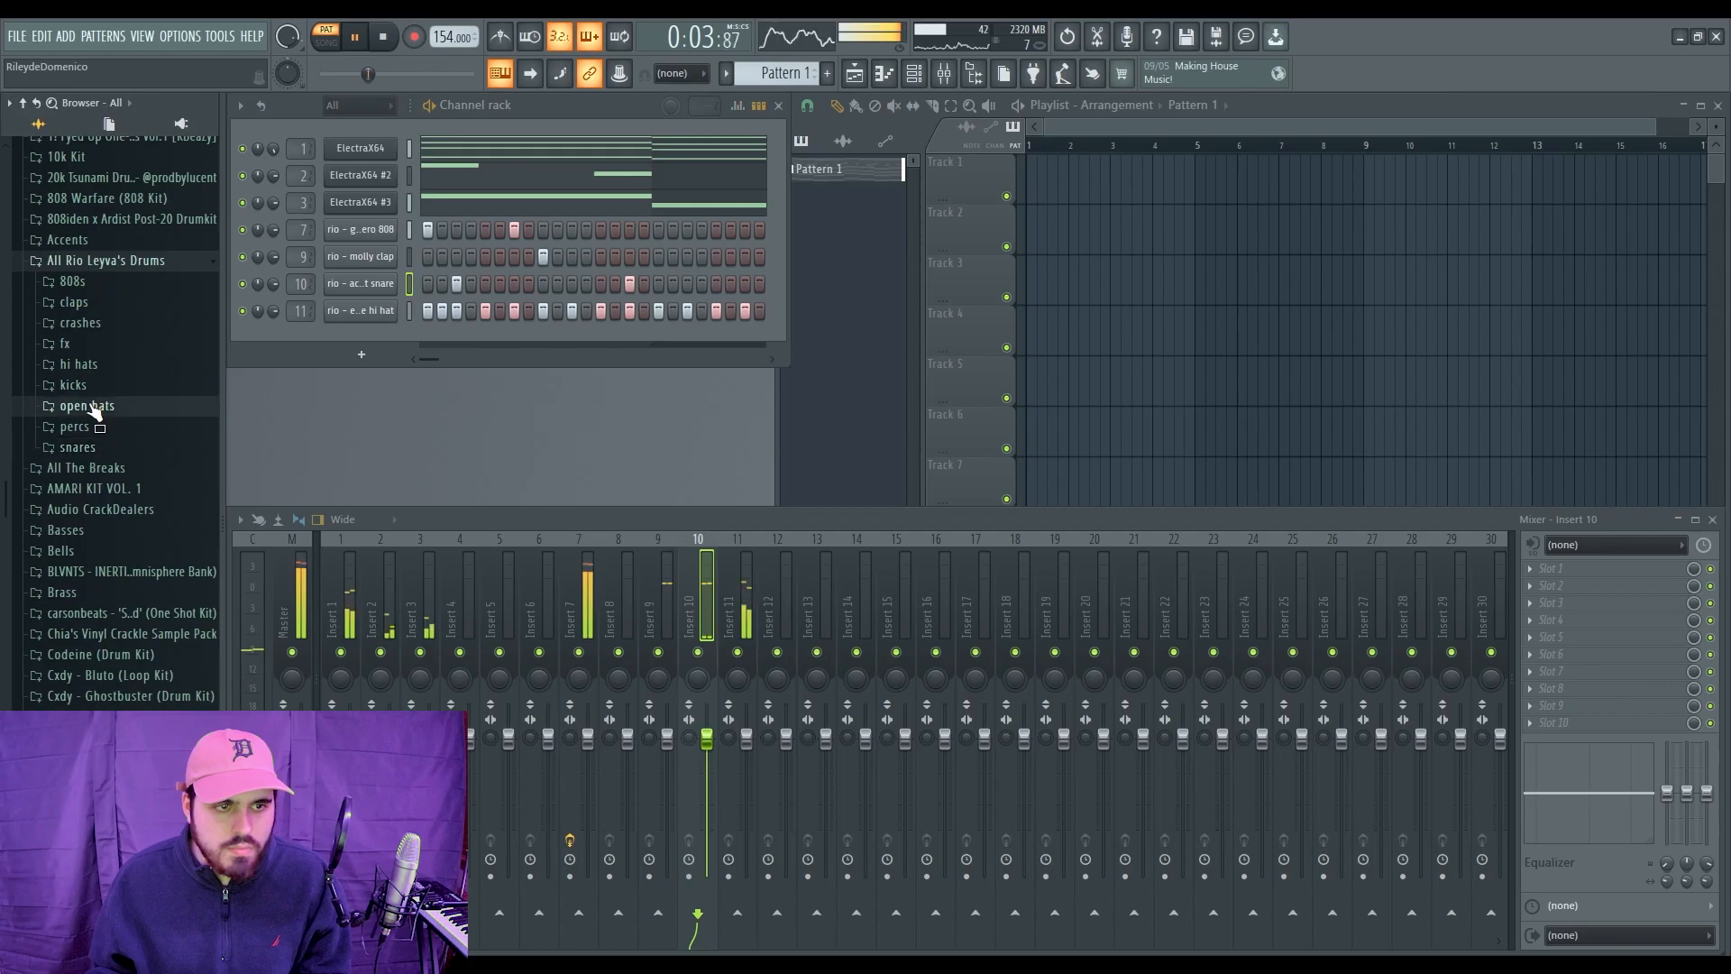
scroll(126, 386, "down", 6)
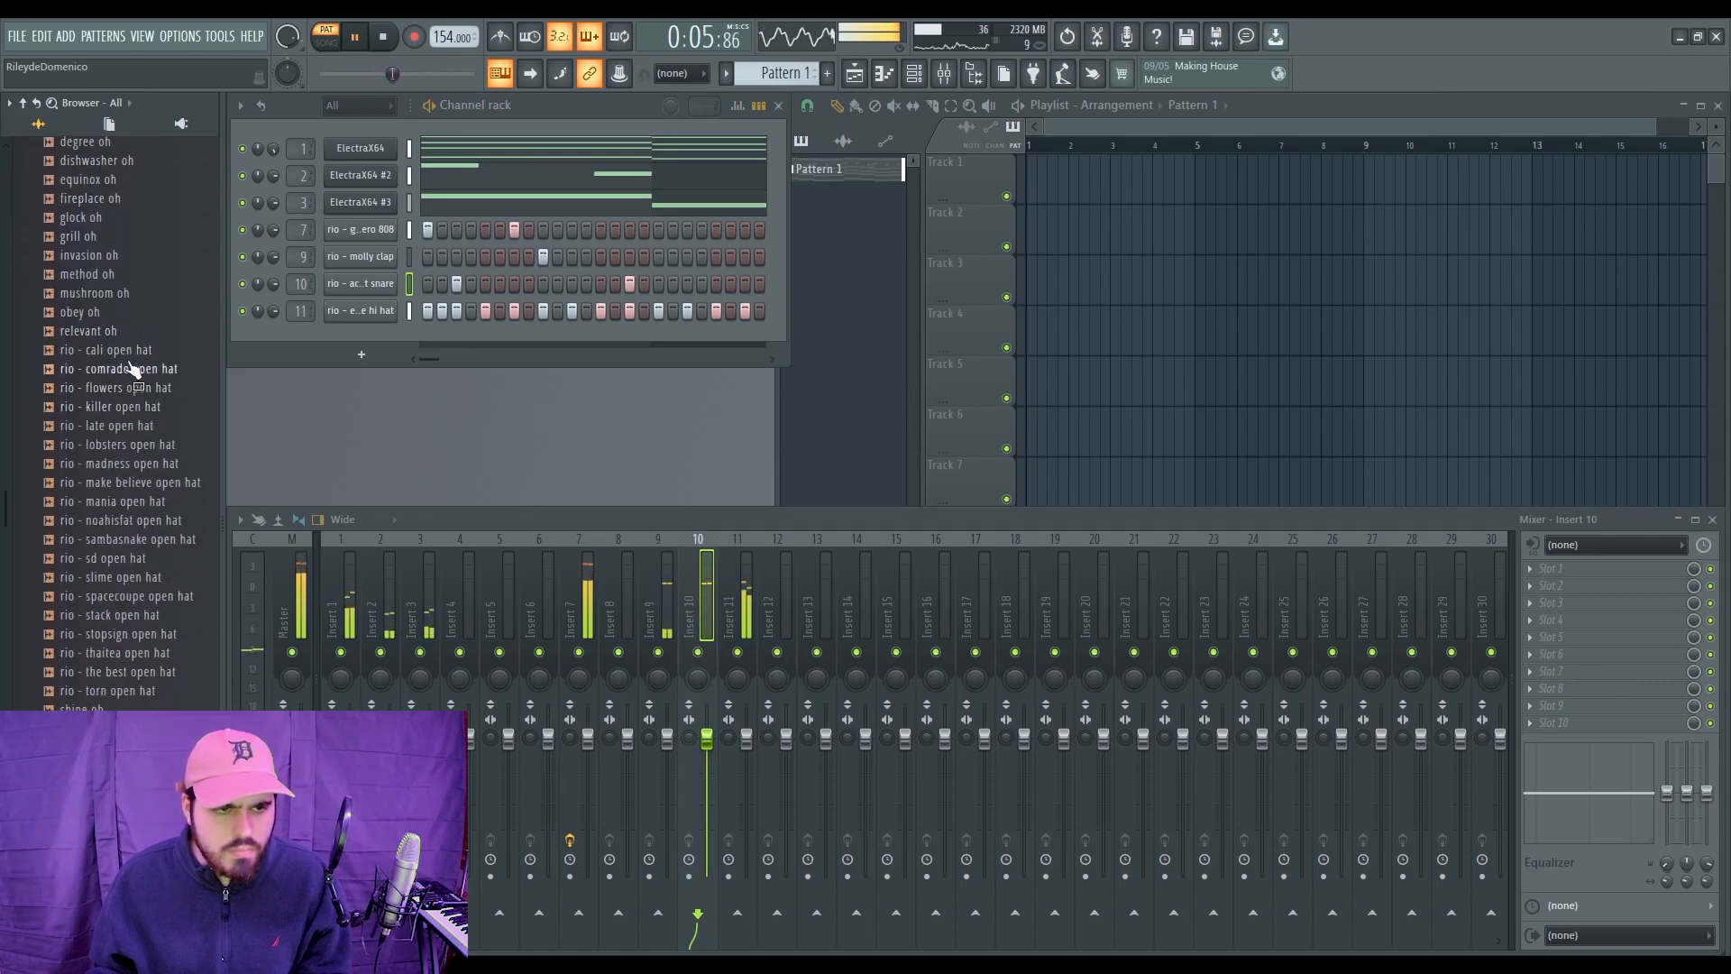
key("space")
left_click_drag(135, 595, 470, 372)
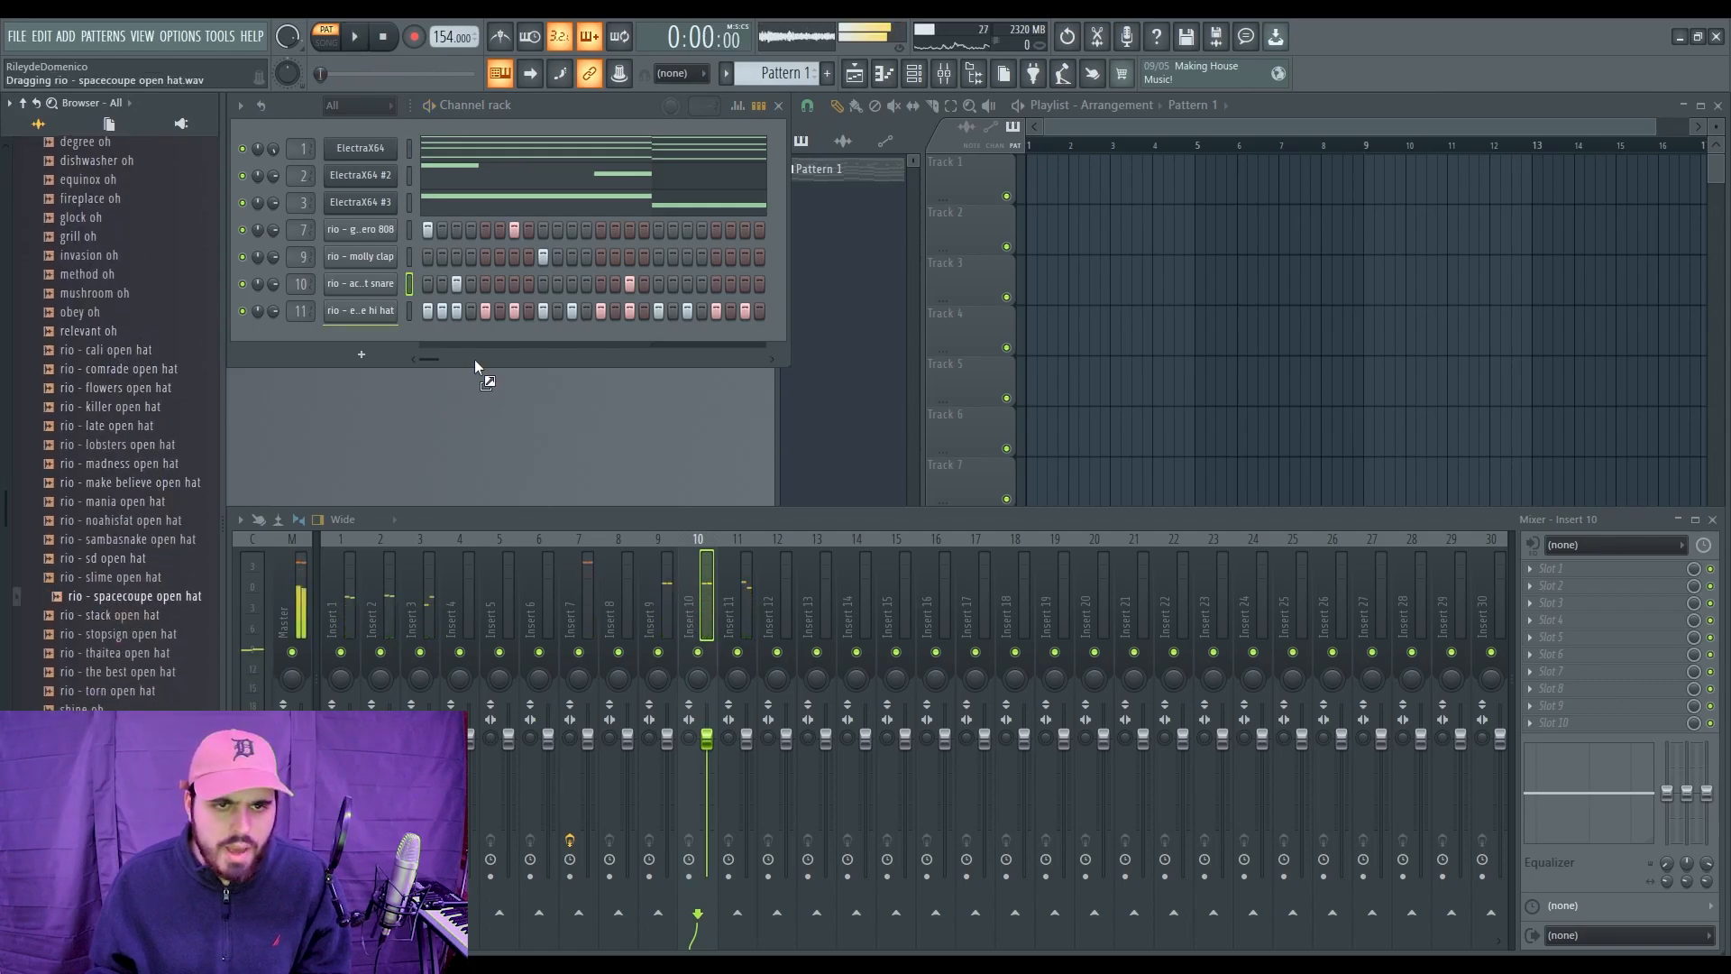
left_click_drag(366, 346, 360, 337)
Step: Place C5 open hat hits at the start of bars 3 and 5 and near the start of bar 7, and close the piano roll
key("F7")
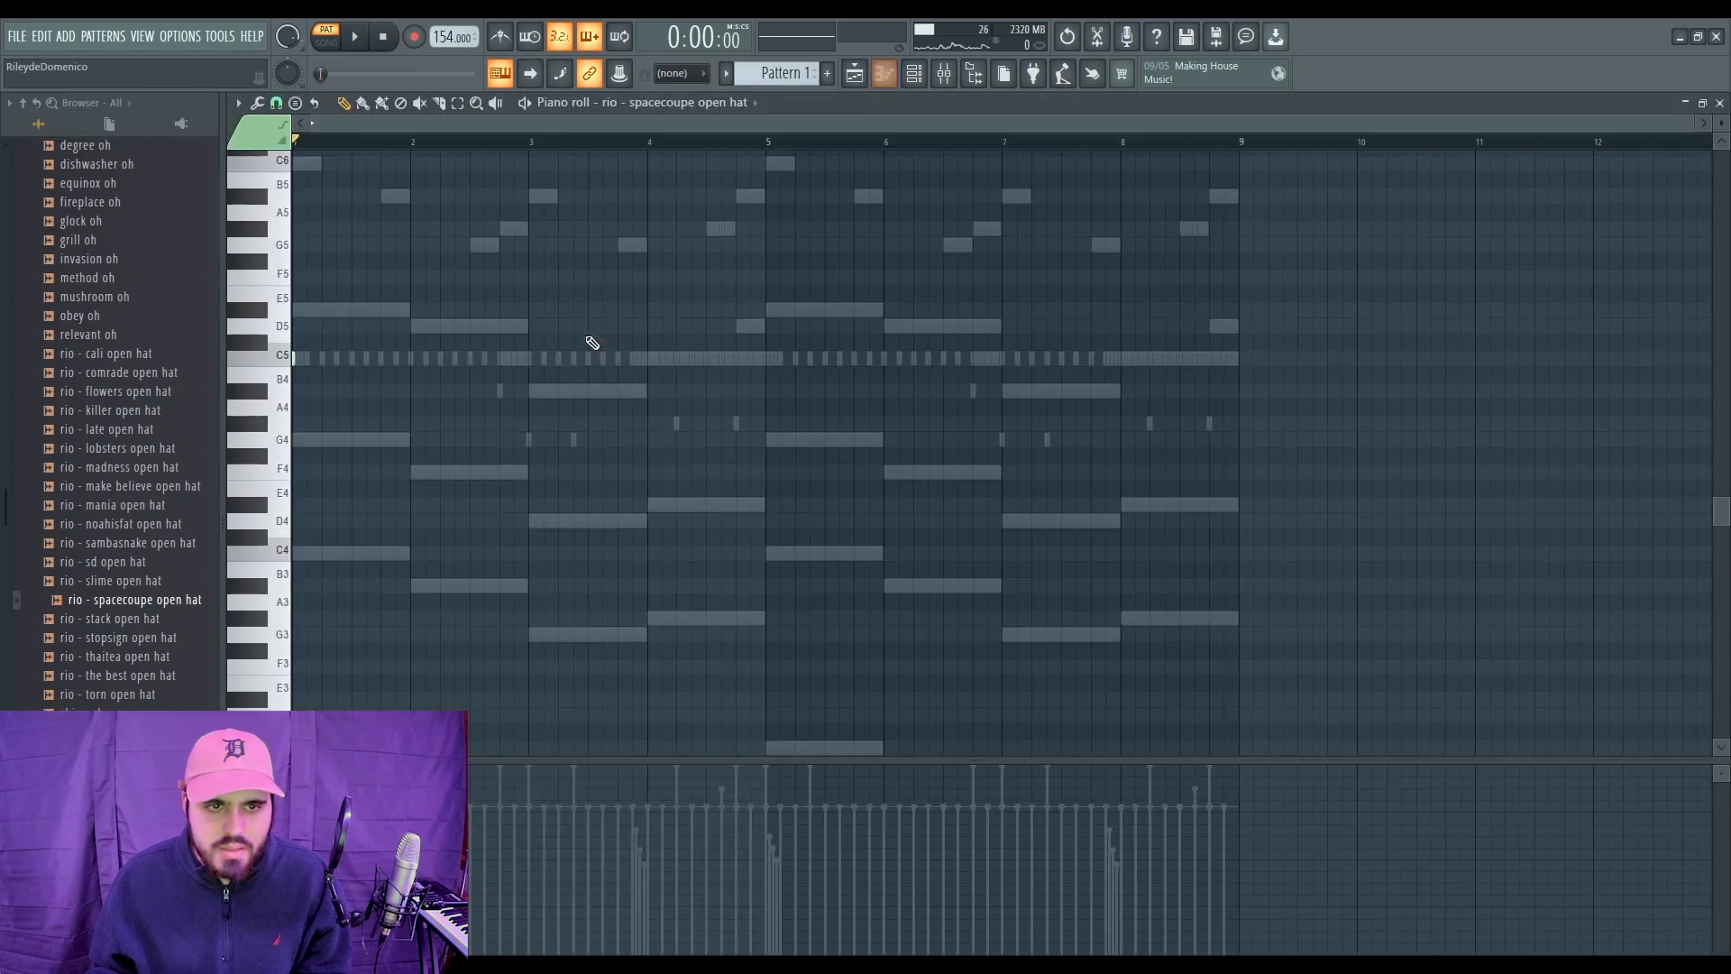
left_click_drag(538, 359, 529, 359)
left_click_drag(750, 362, 764, 366)
left_click(998, 359)
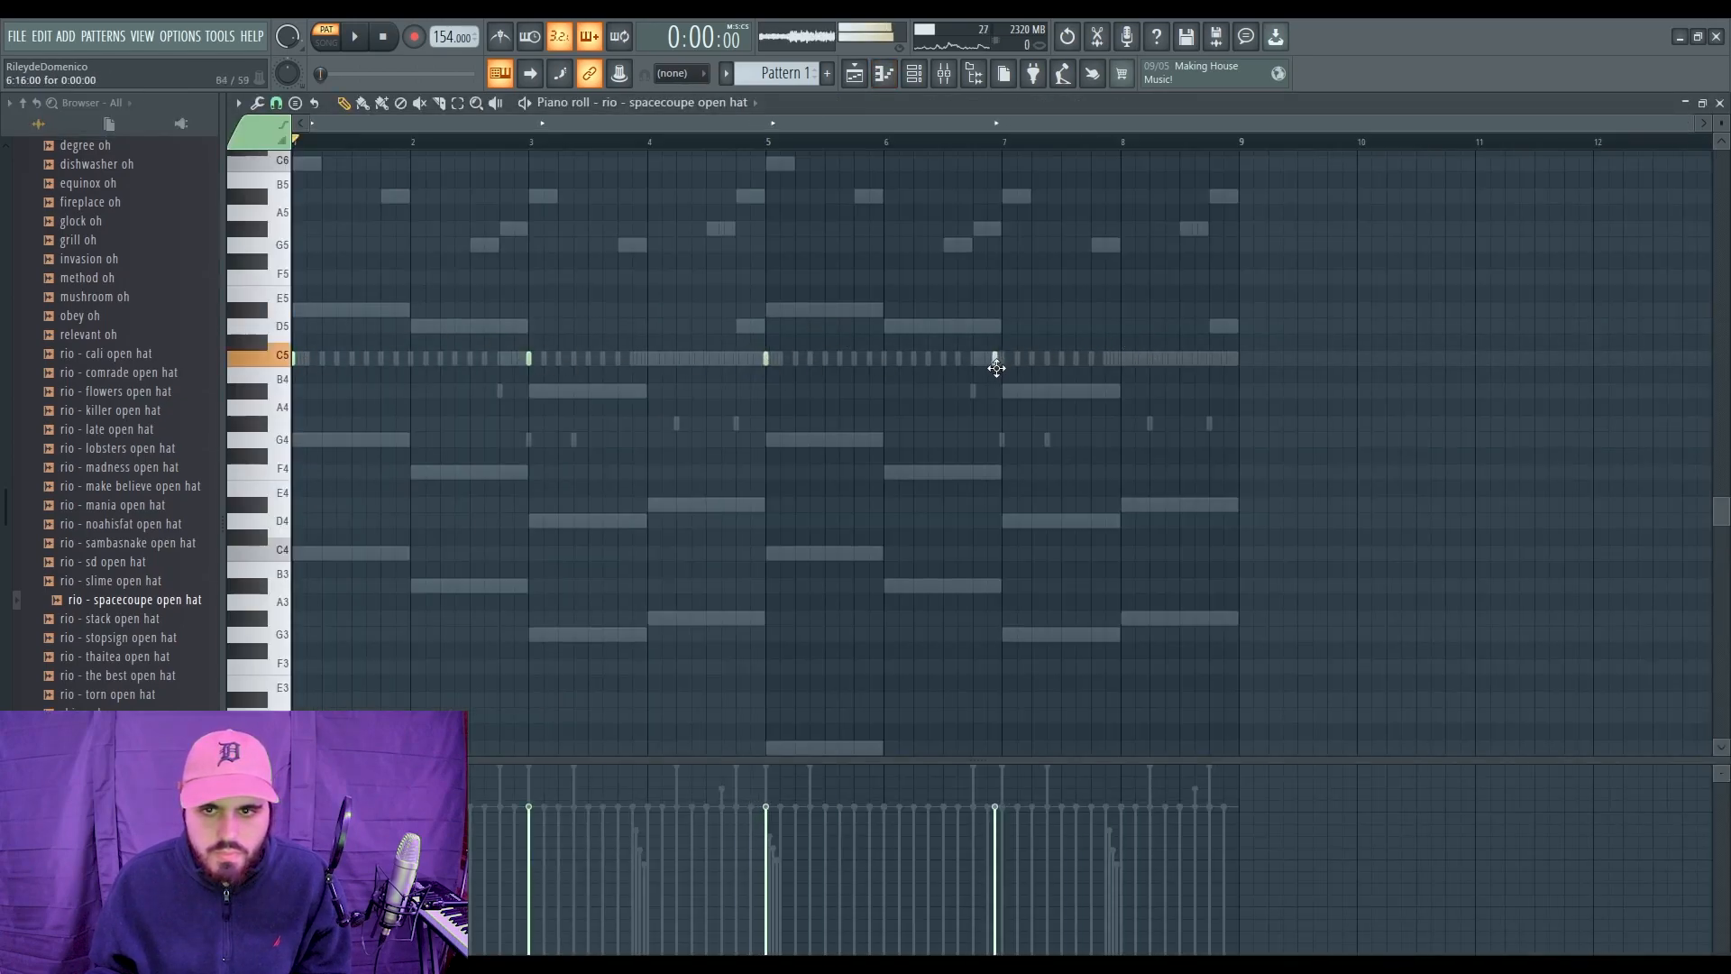
key("F7")
Step: Mute mixer inserts 9 to 12 and play the pattern to check the remaining tracks
left_click(626, 602)
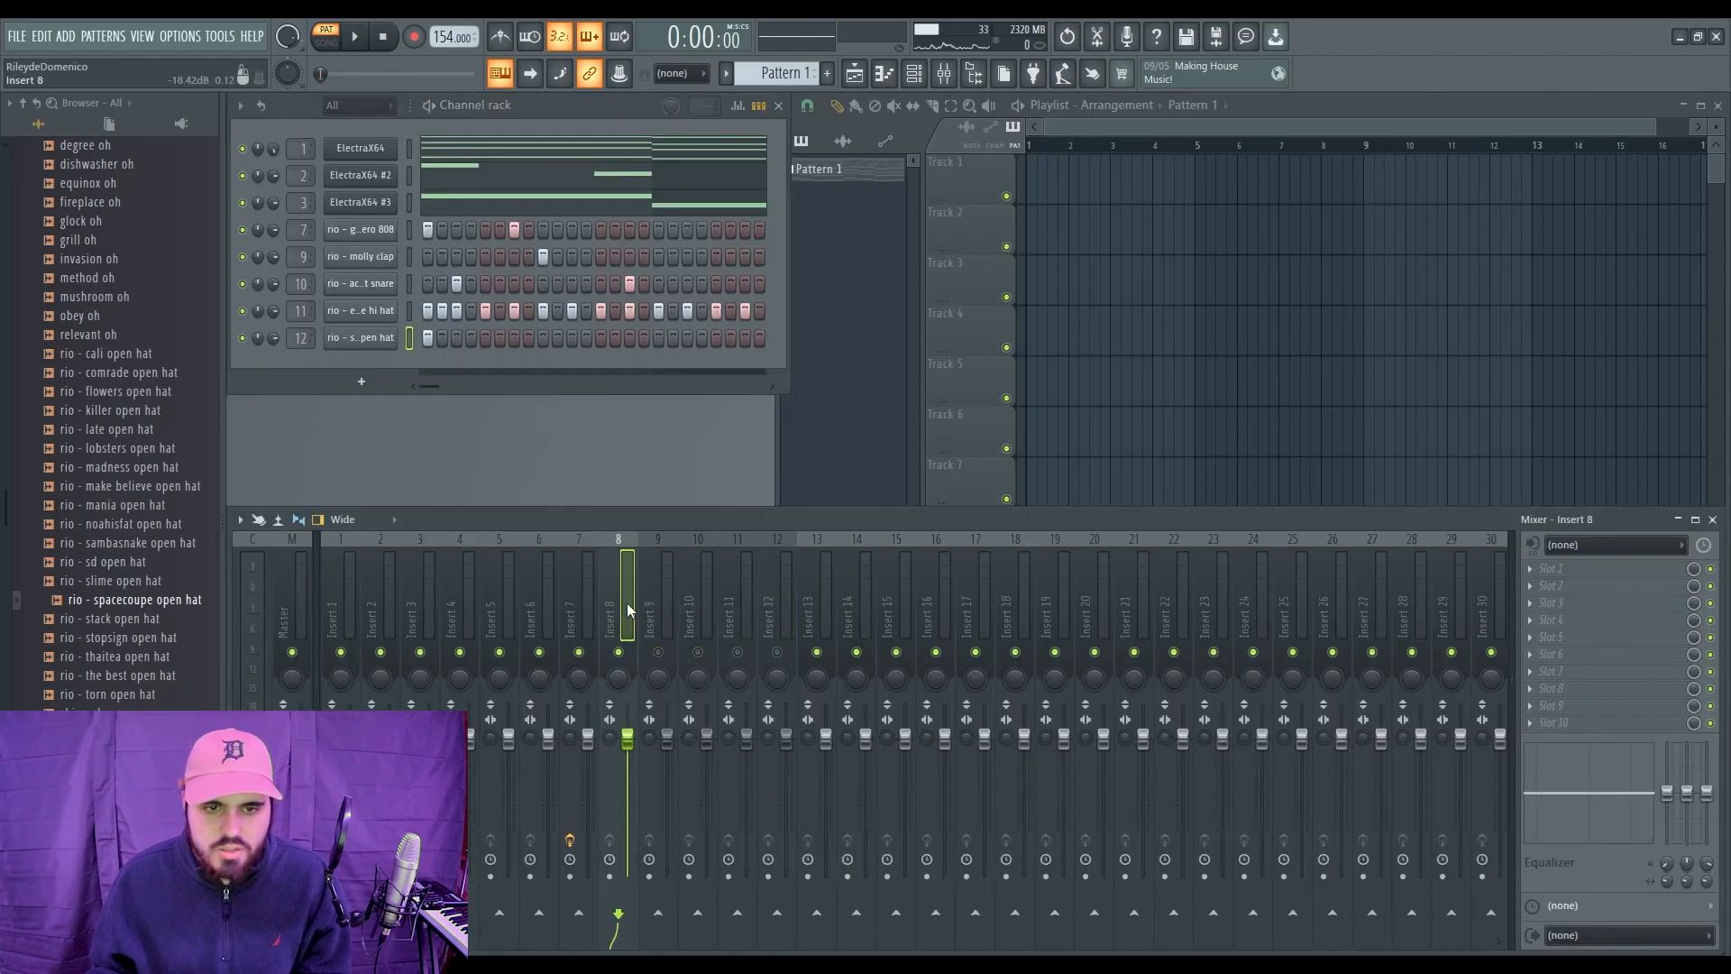
key("space")
left_click(573, 622)
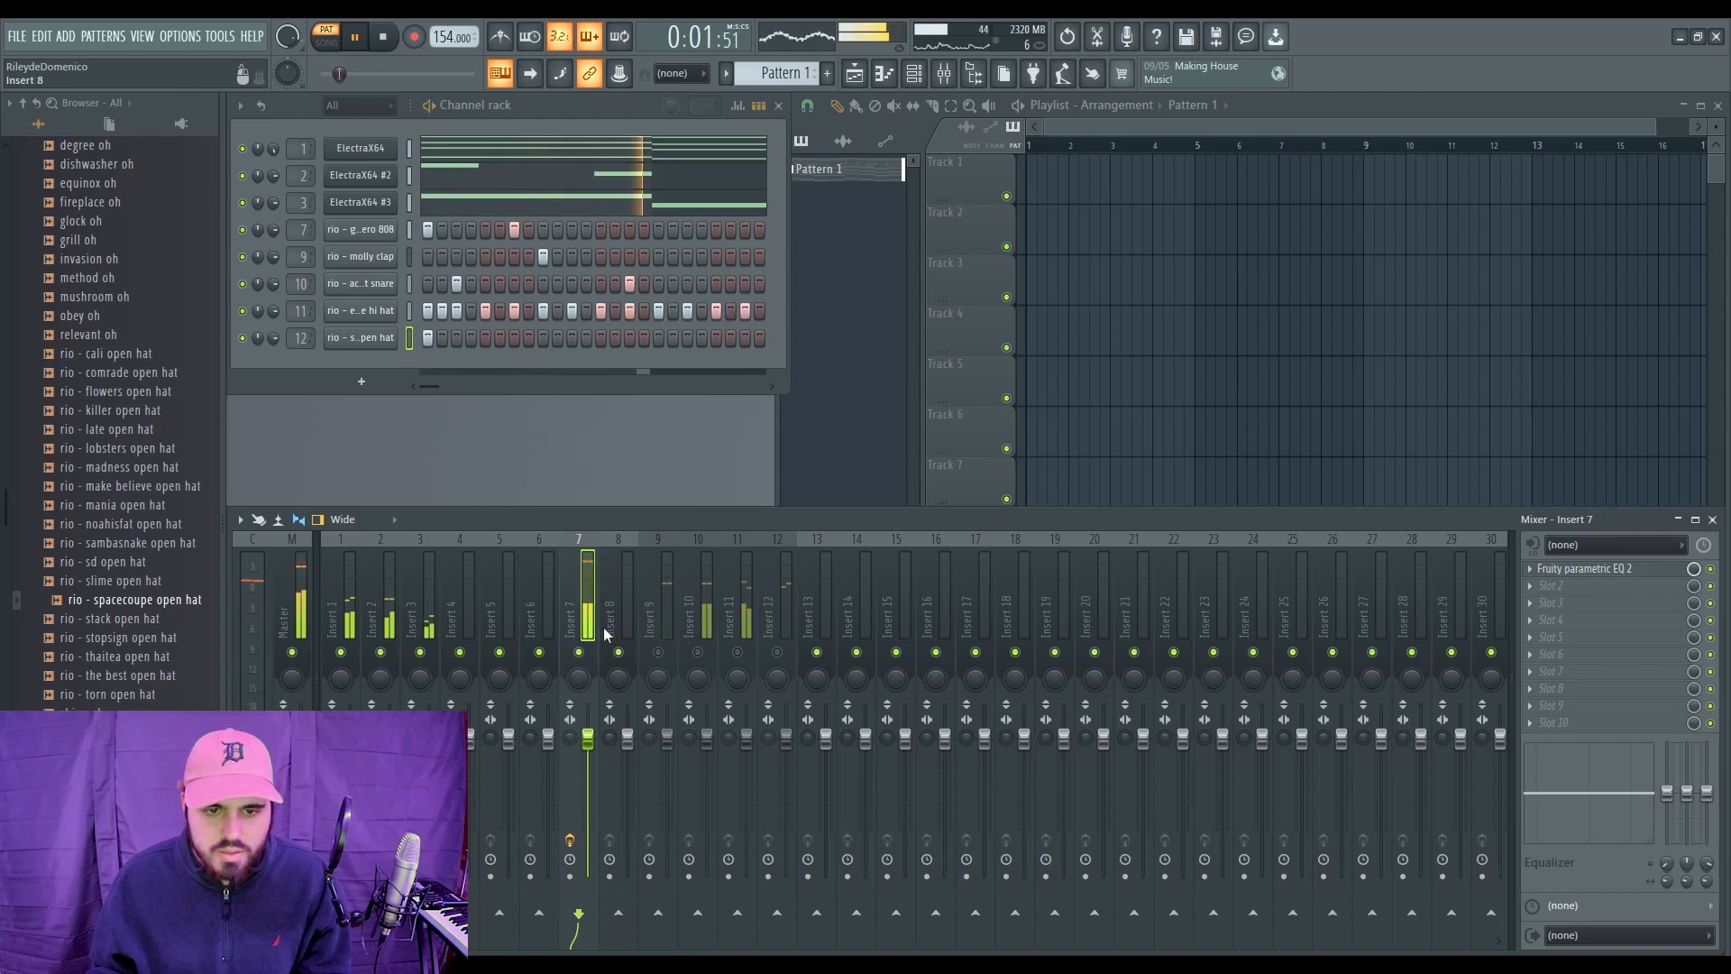
Step: Unmute insert 9, add Fruity parametric EQ 2 to it and boost band 6 by about 2.1 dB at about 6188 Hz
left_click(669, 618)
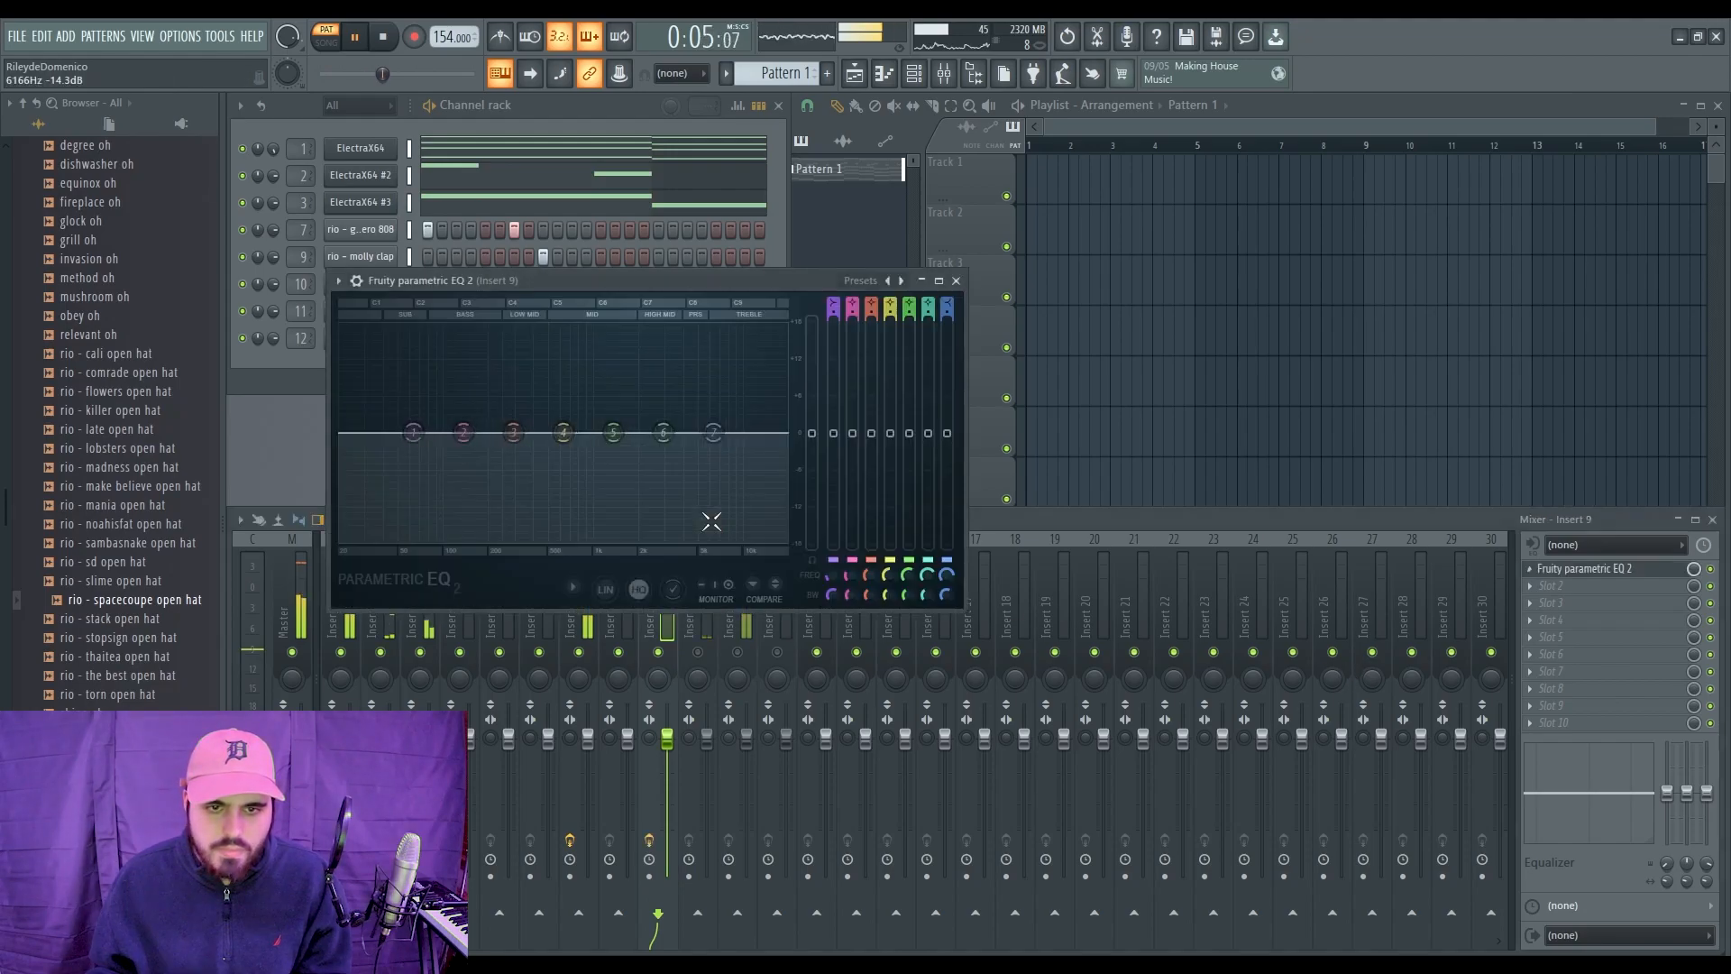
key("space")
left_click_drag(664, 432, 711, 420)
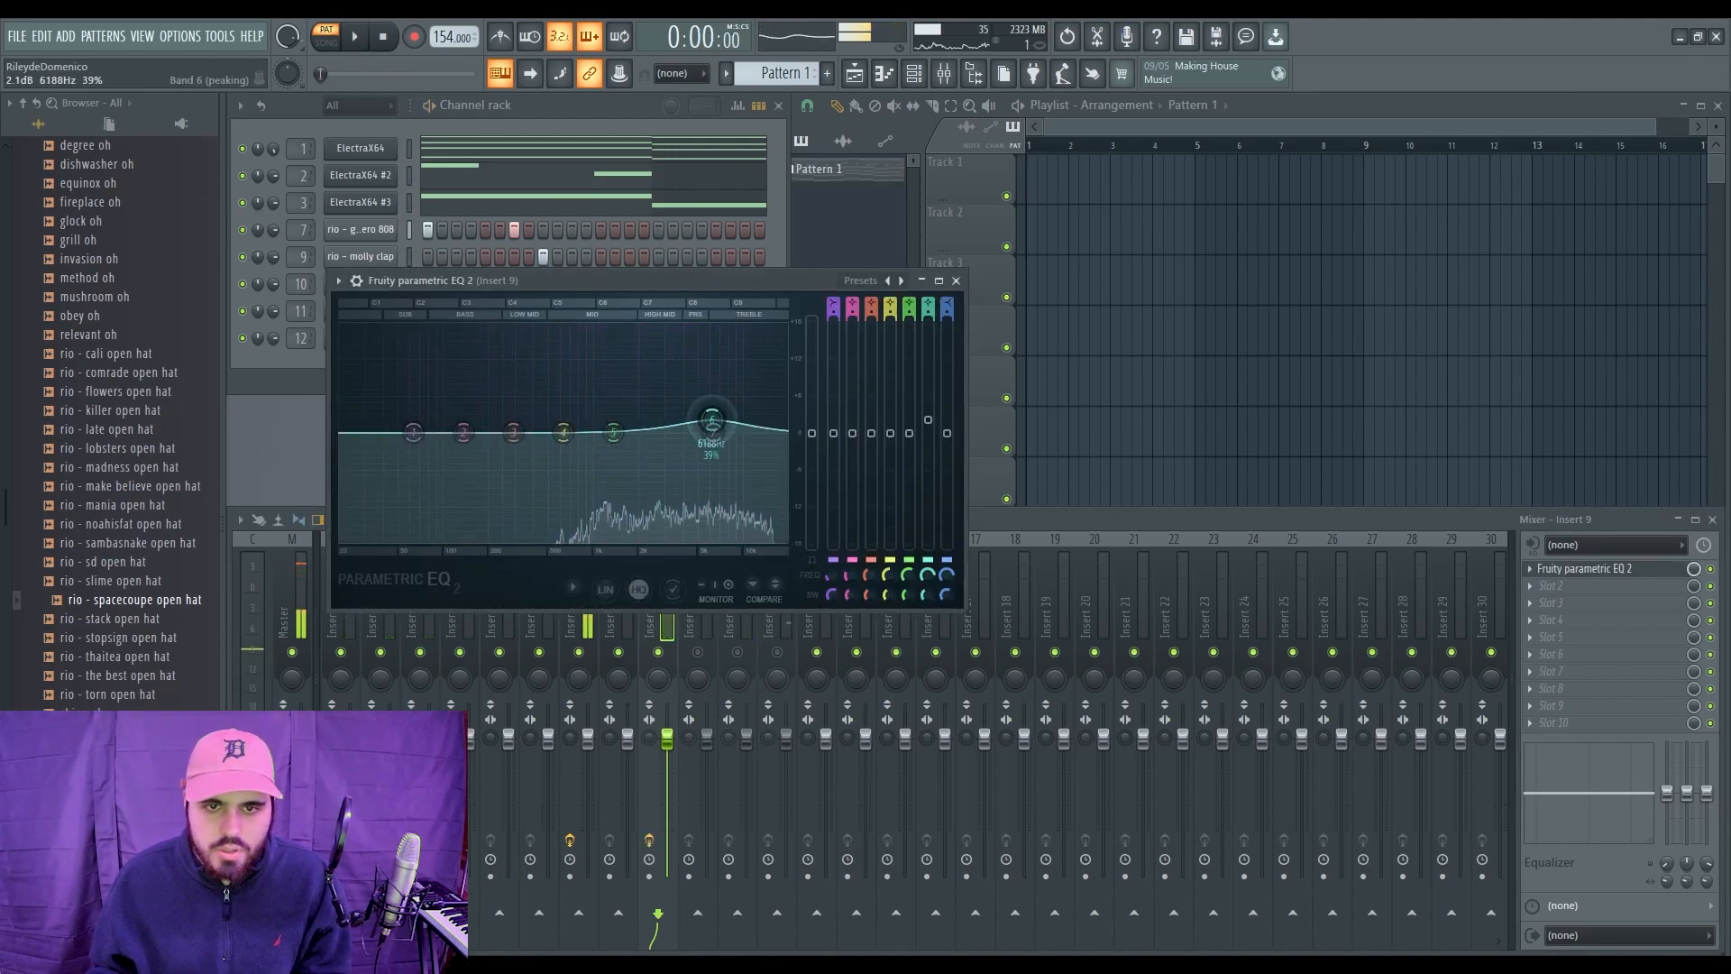
key("Escape")
Step: Raise the clap's volume on insert 9 to 105% (1.1 dB), checking it with playback
key("space")
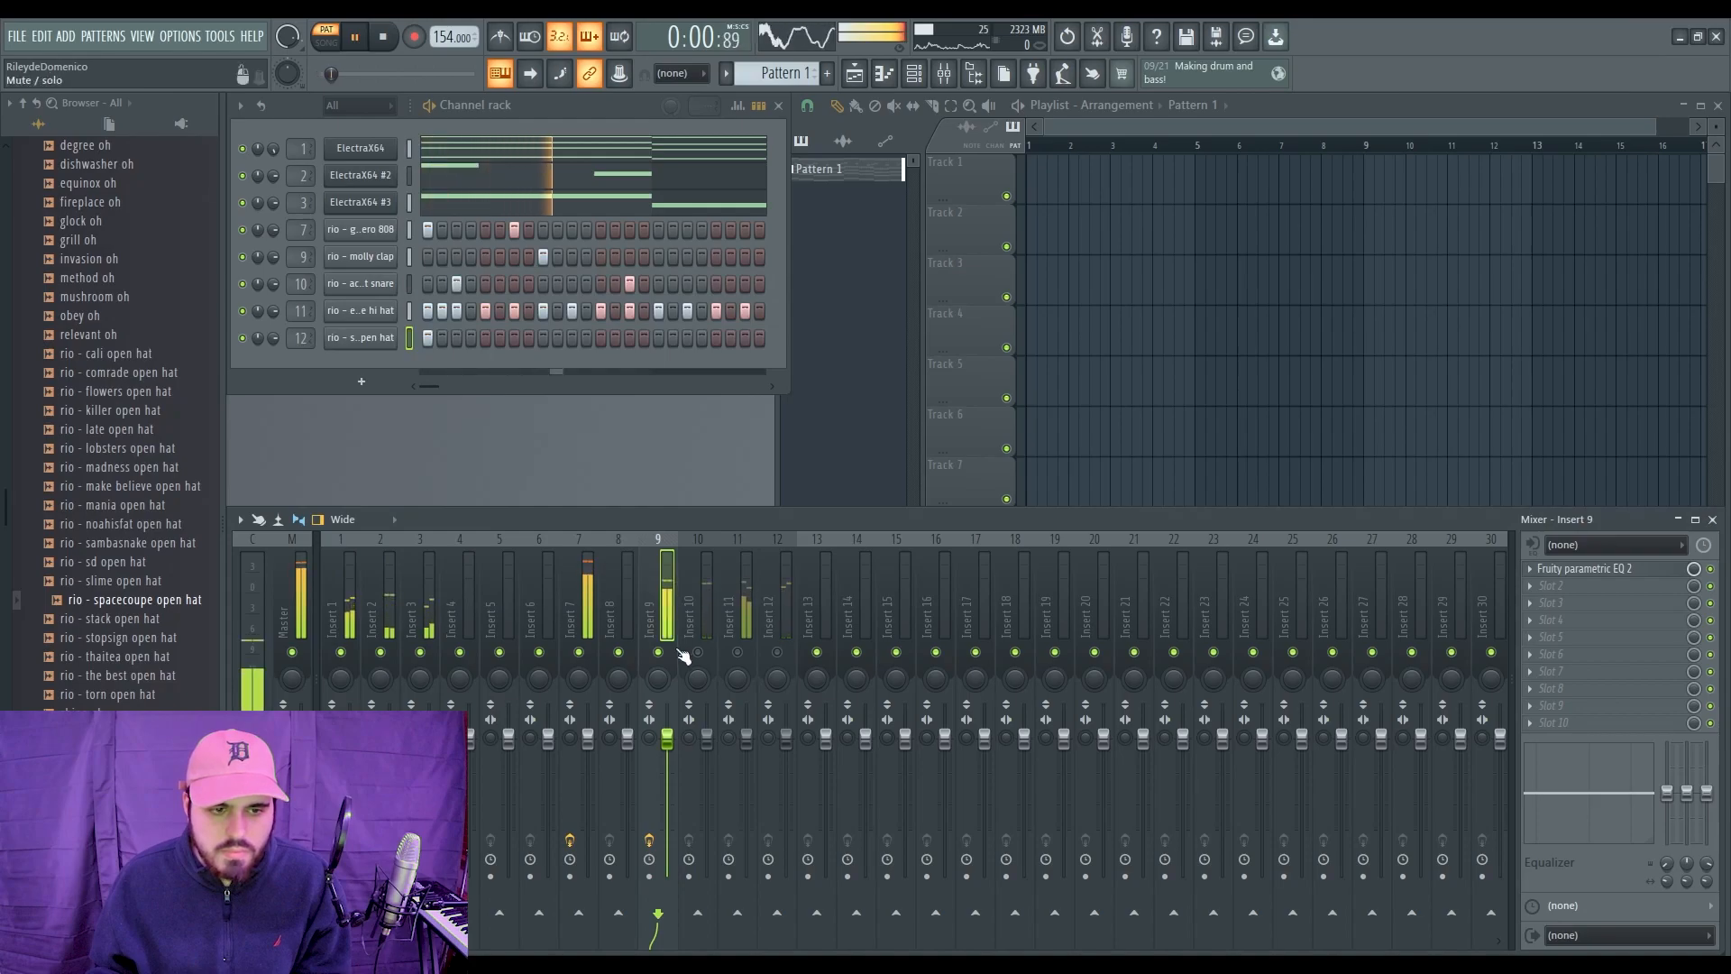
key("space")
left_click_drag(667, 738, 667, 732)
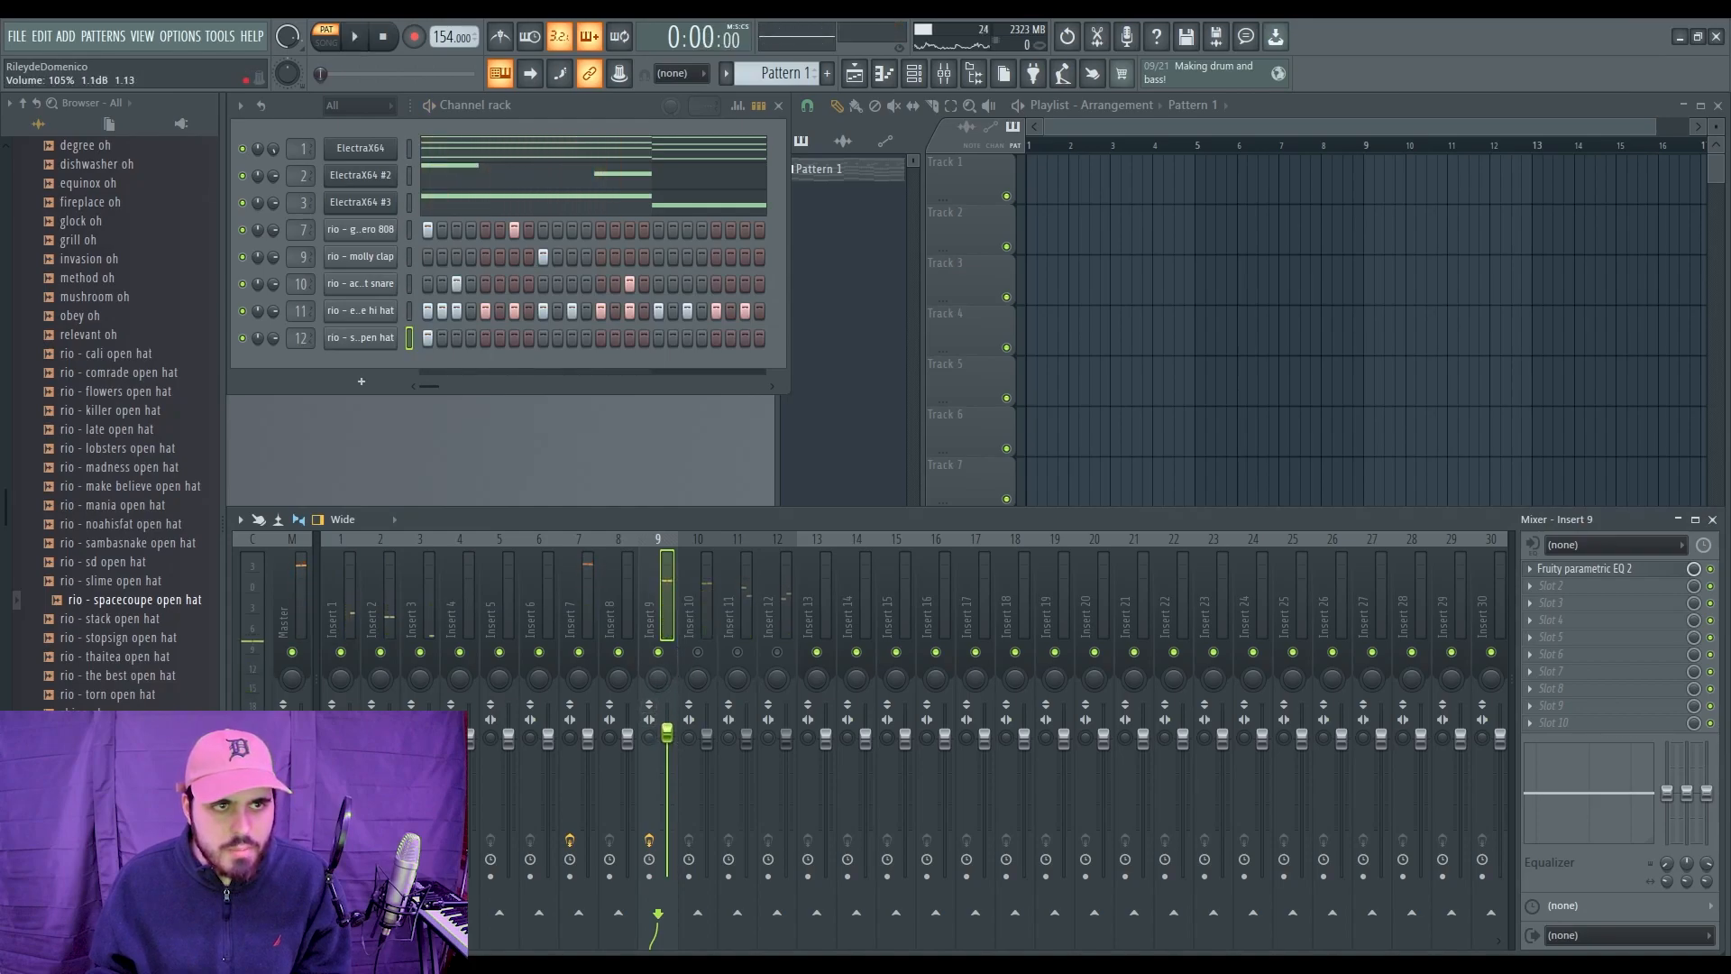
key("space")
key("space")
Step: Unmute insert 10 and lower the accent snare's volume to slightly below 88%, checking it with playback
left_click(710, 790)
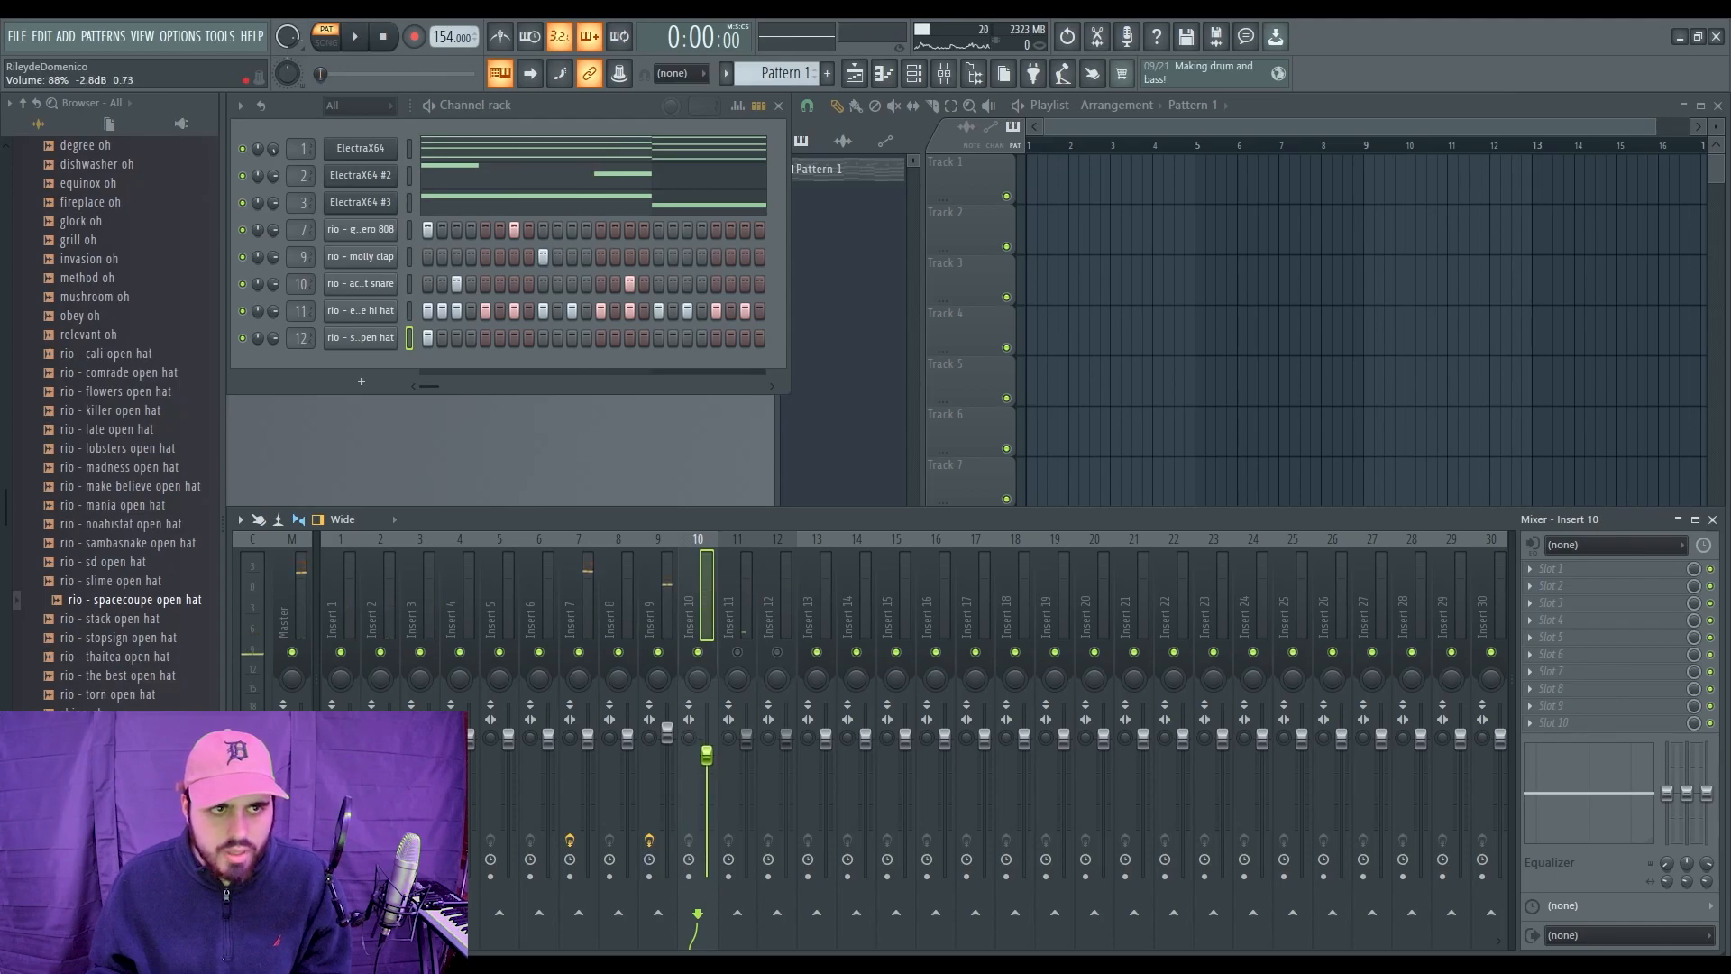
key("space")
left_click_drag(707, 756, 706, 759)
key("space")
Step: Unmute insert 11, add Fruity Phaser at a 32% mix level and lower the hi-hat's volume to 80% (-4.7 dB)
left_click(747, 737)
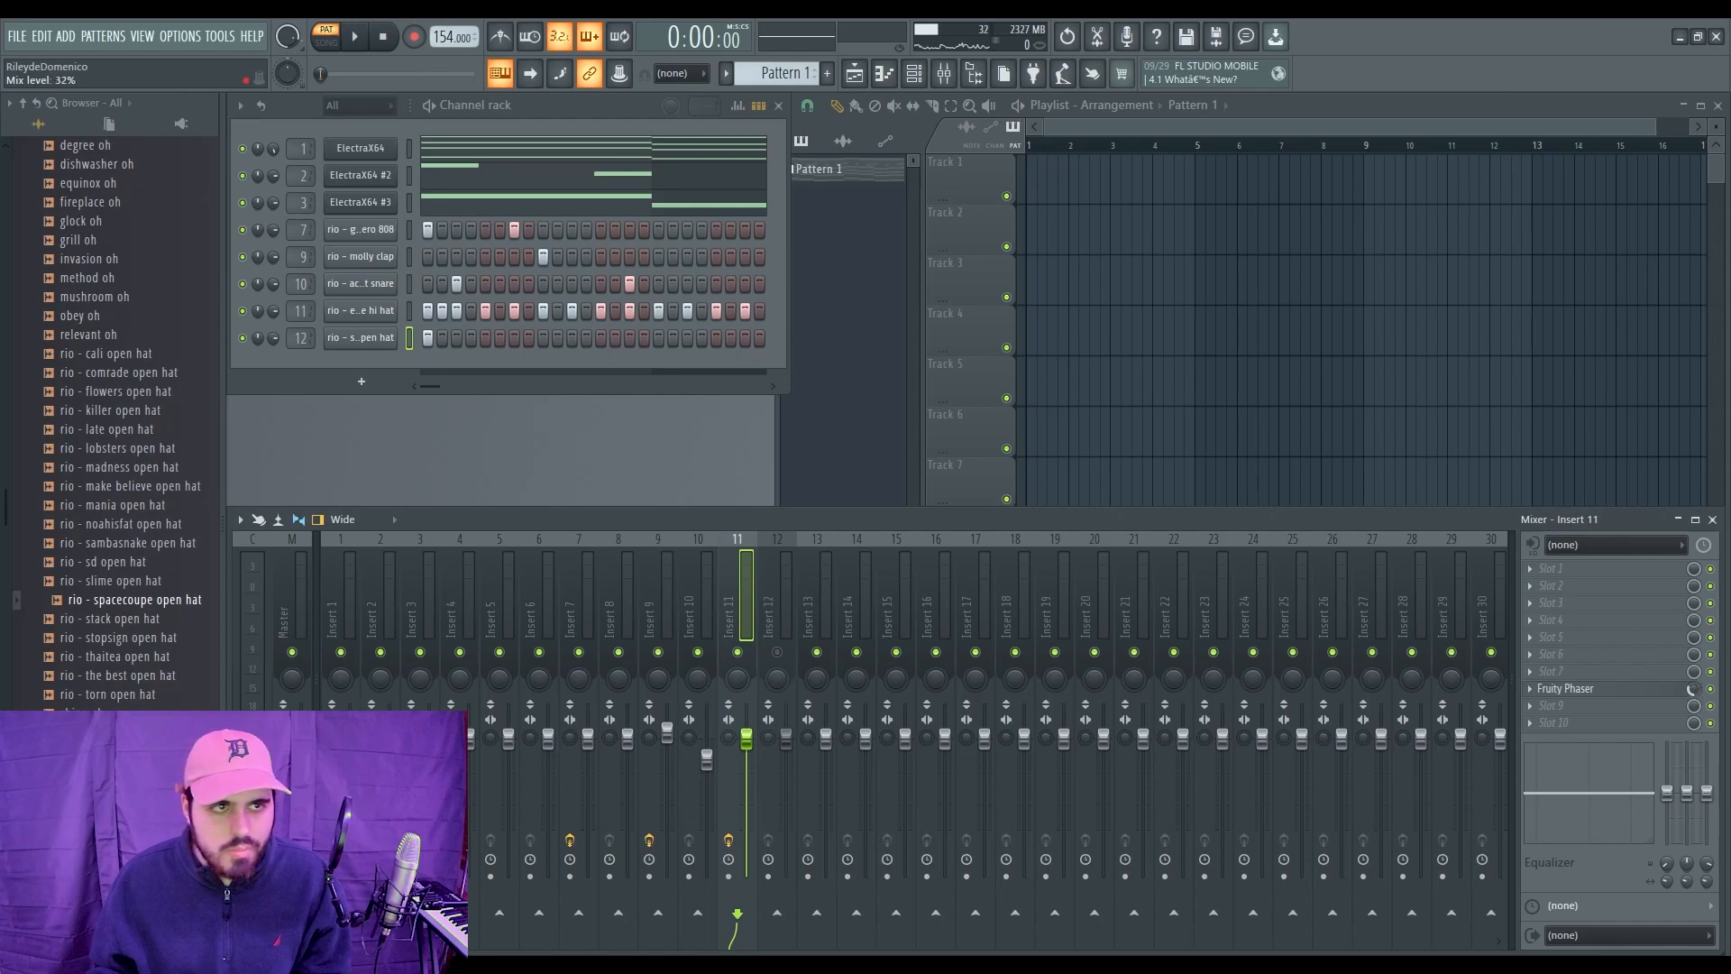
key("space")
left_click_drag(747, 738, 746, 768)
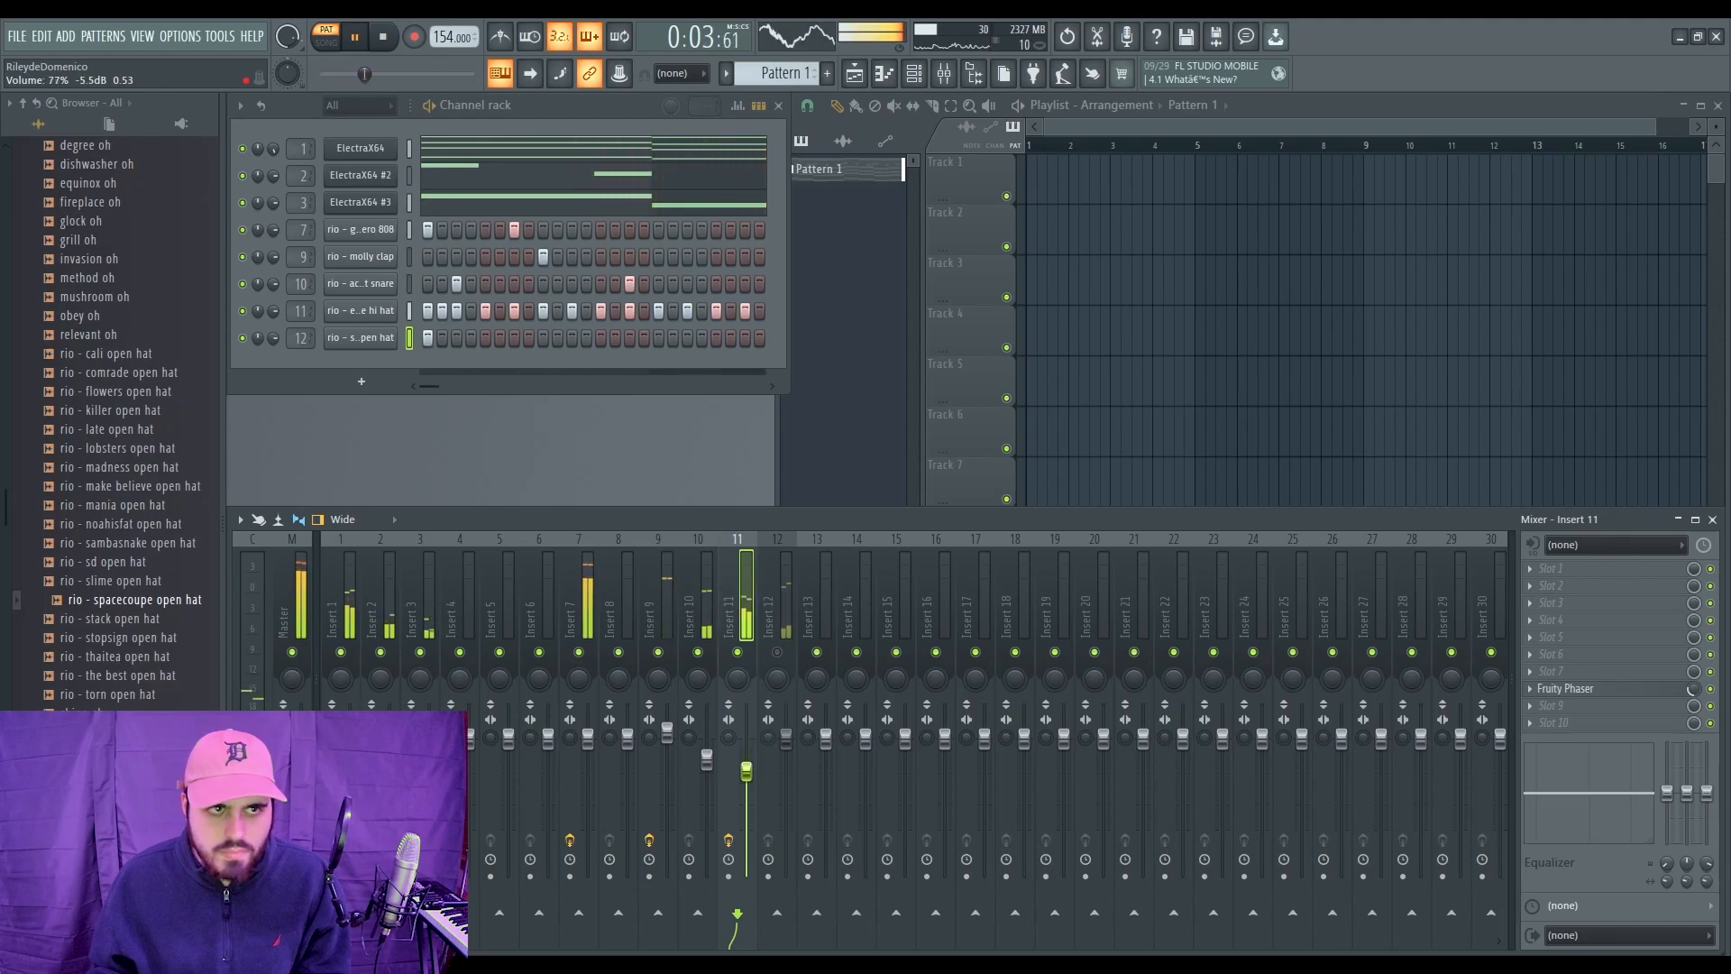
left_click_drag(746, 768, 746, 766)
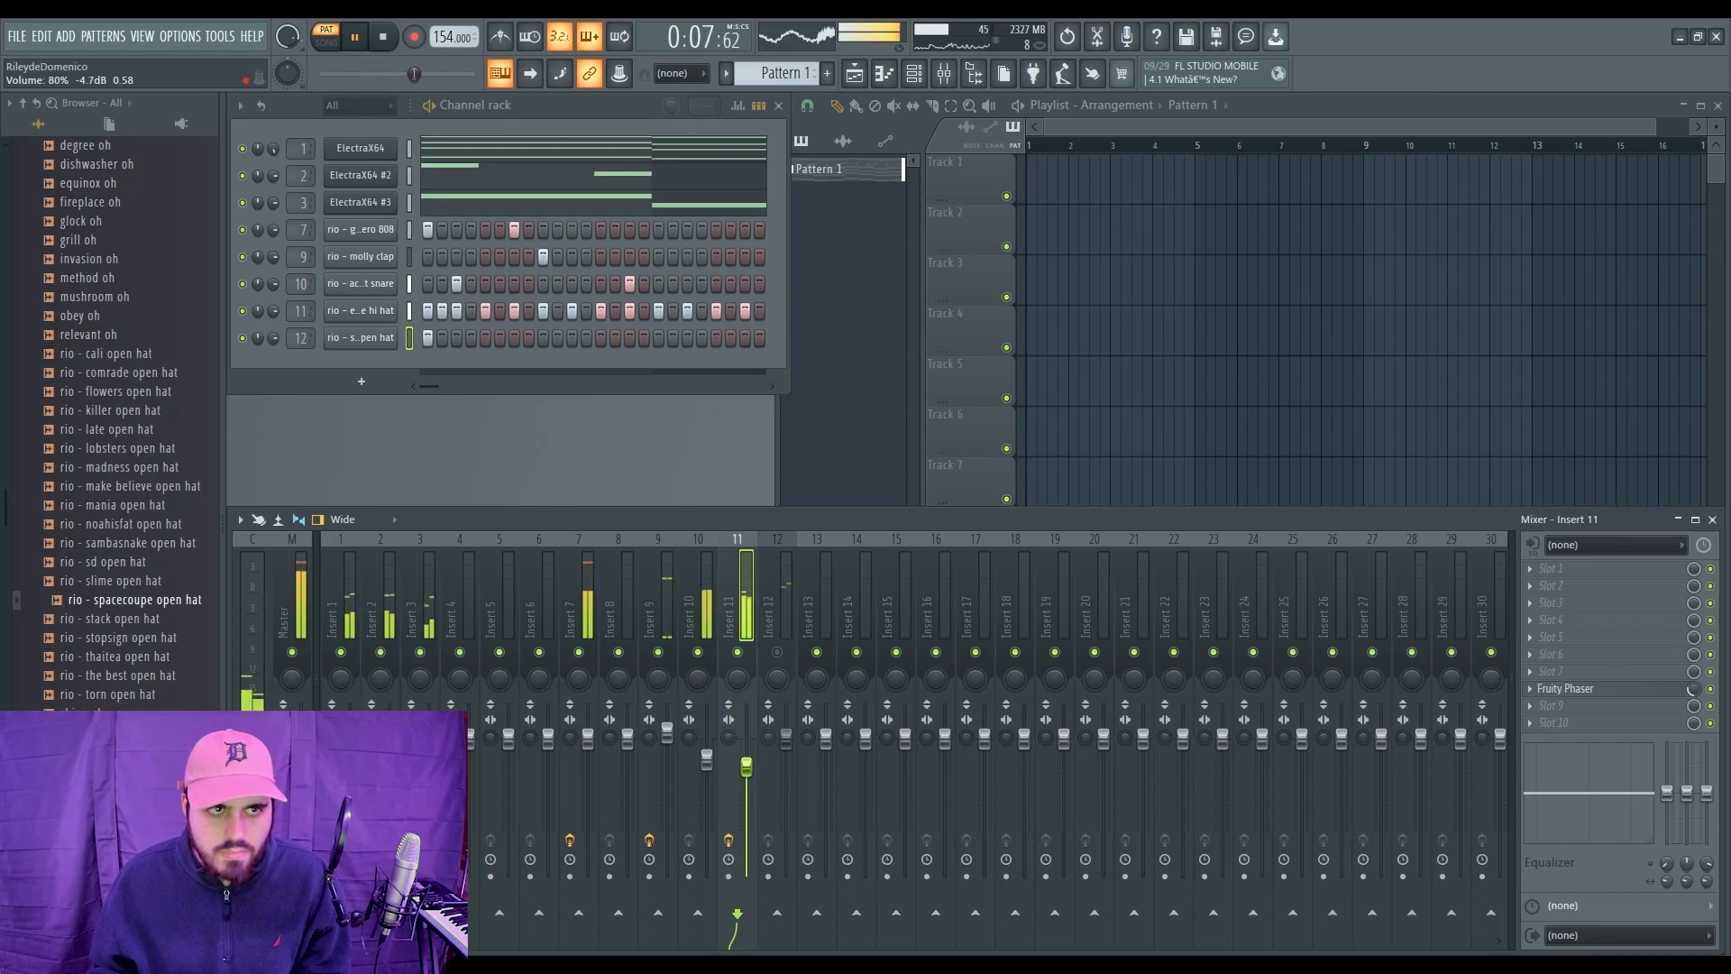
Step: Unmute insert 12 and lower the open hat's volume to 69% (-7.5 dB), checking it with playback
left_click(777, 652)
key("space")
left_click(779, 663)
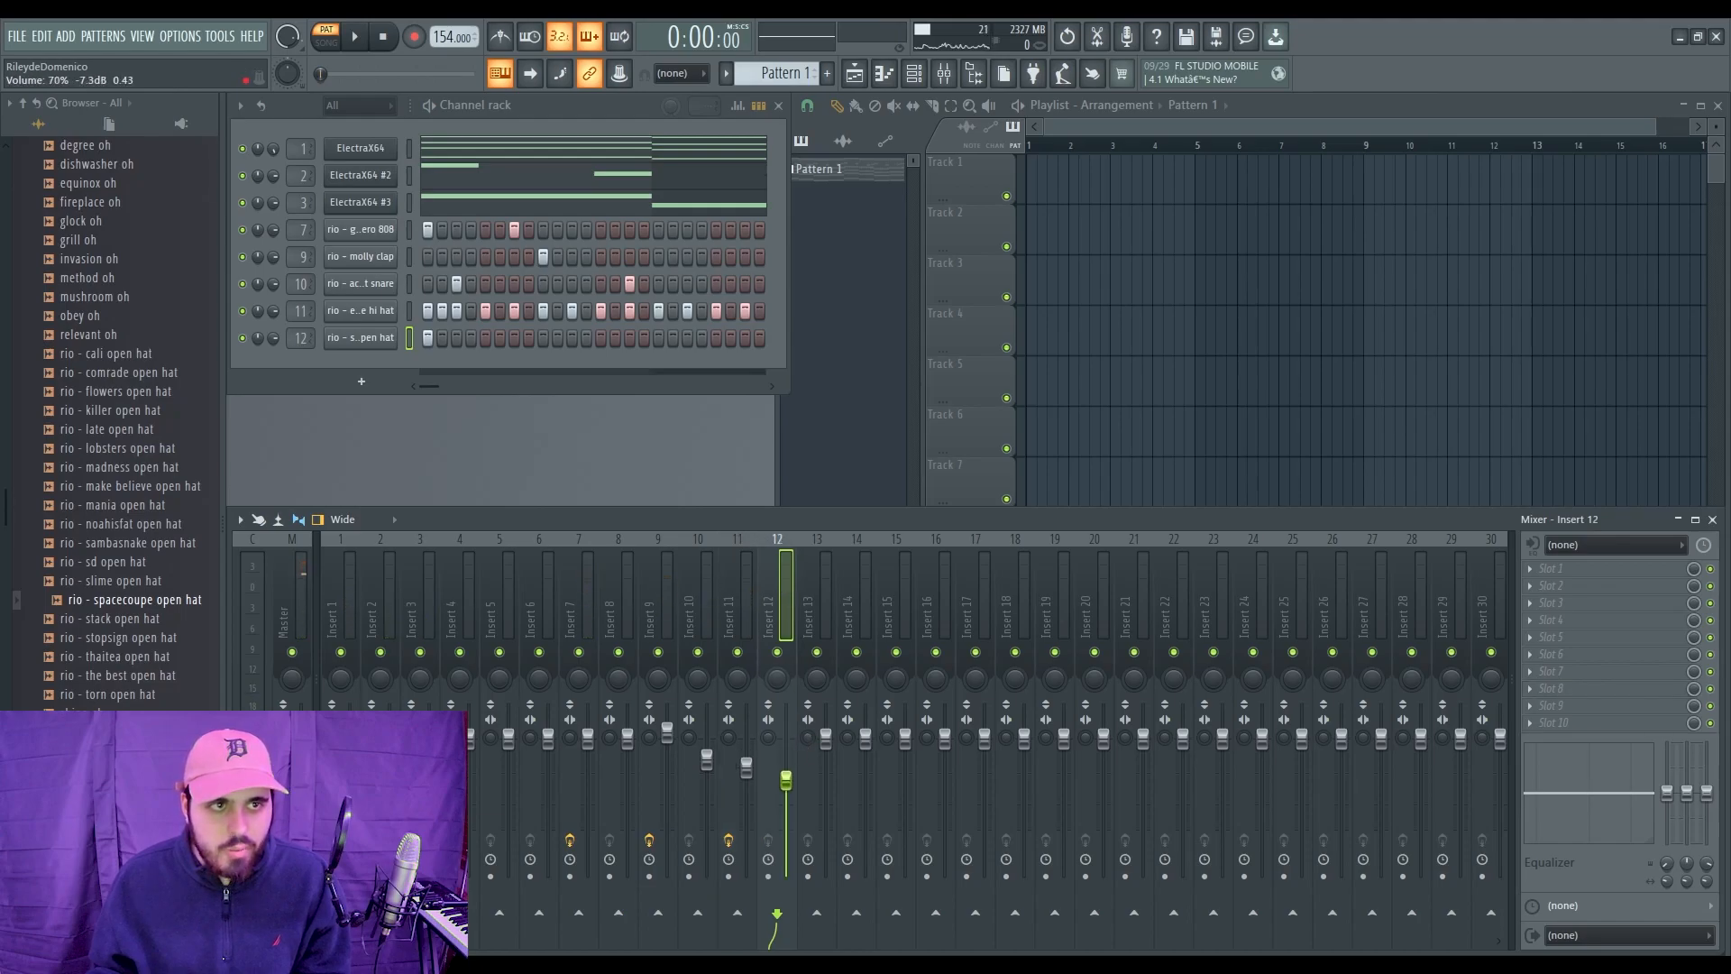
key("space")
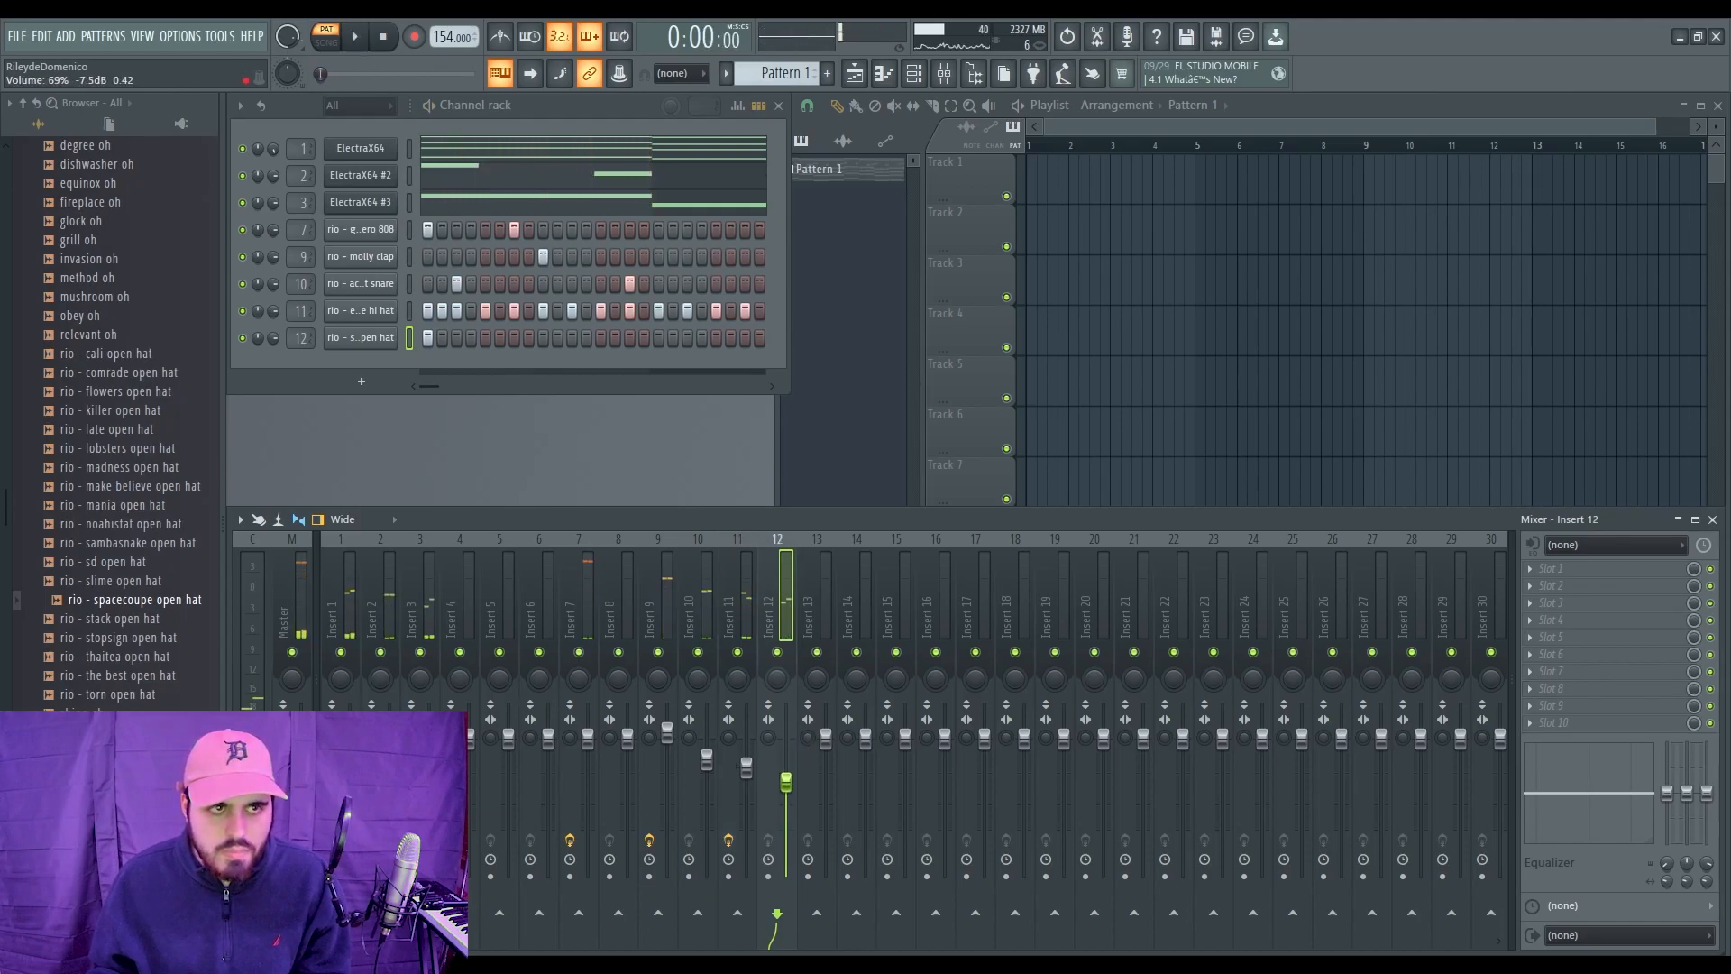
key("space")
Step: Split Pattern 1 by channel and place the three ElectraX64 patterns on playlist tracks 1 to 3, repeated four times through bar 32
left_click(856, 181)
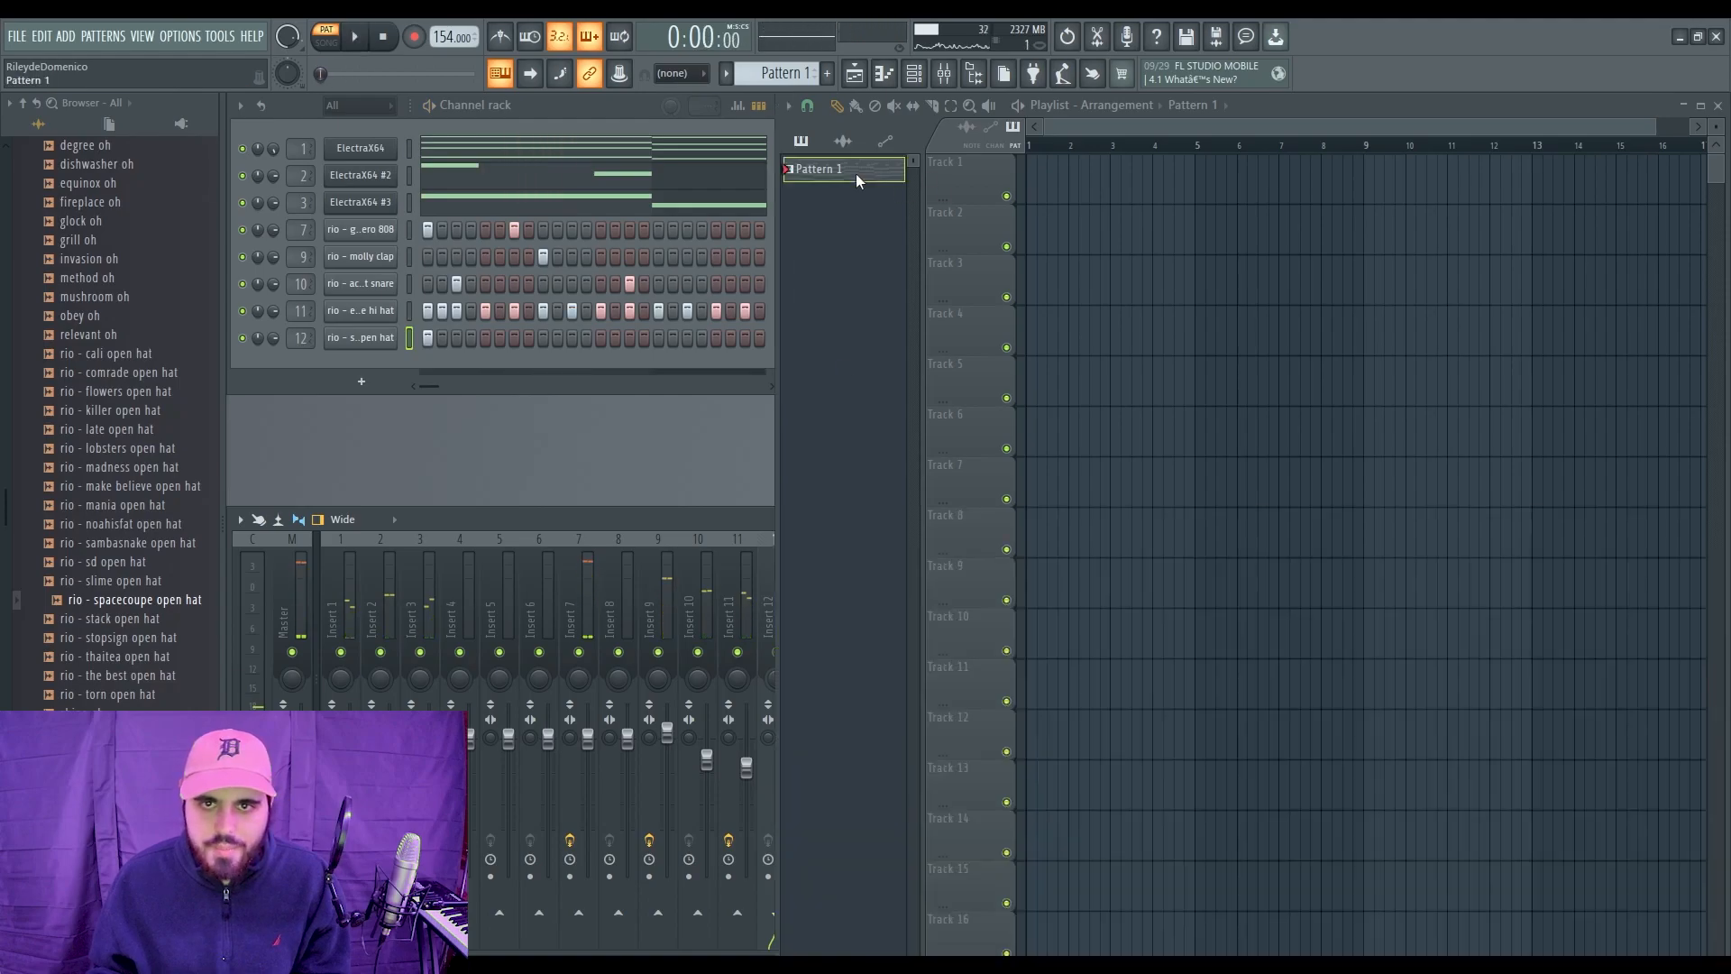
key("ctrl+shift+c")
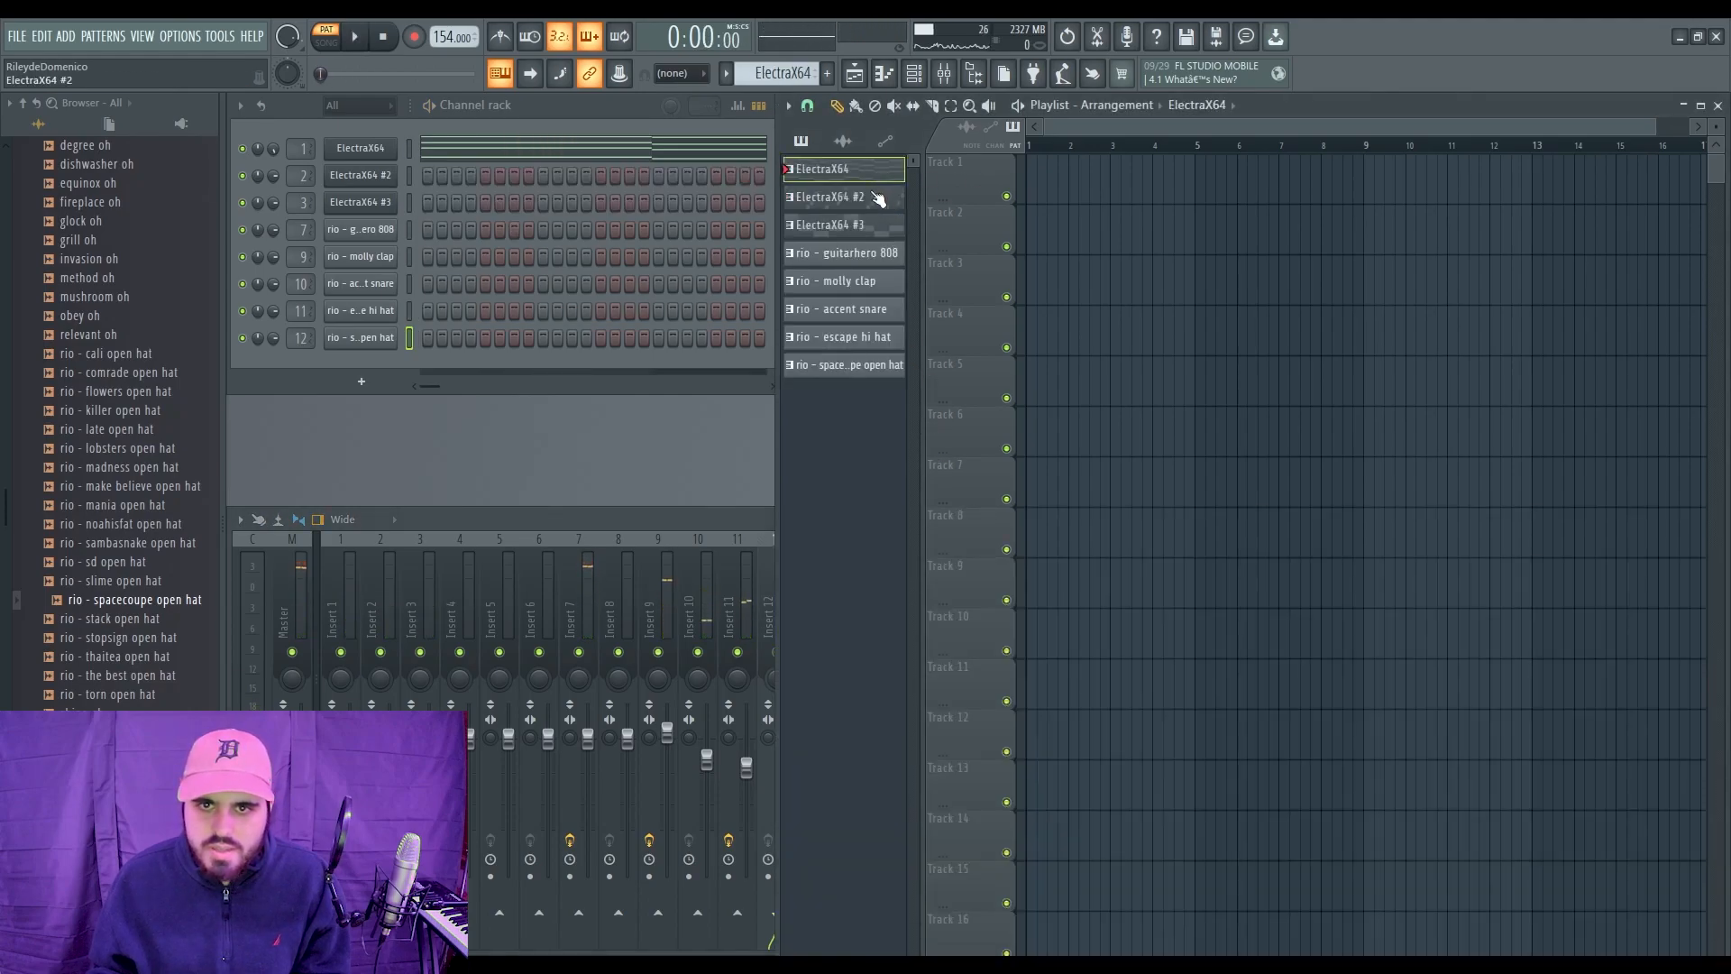
left_click(867, 223)
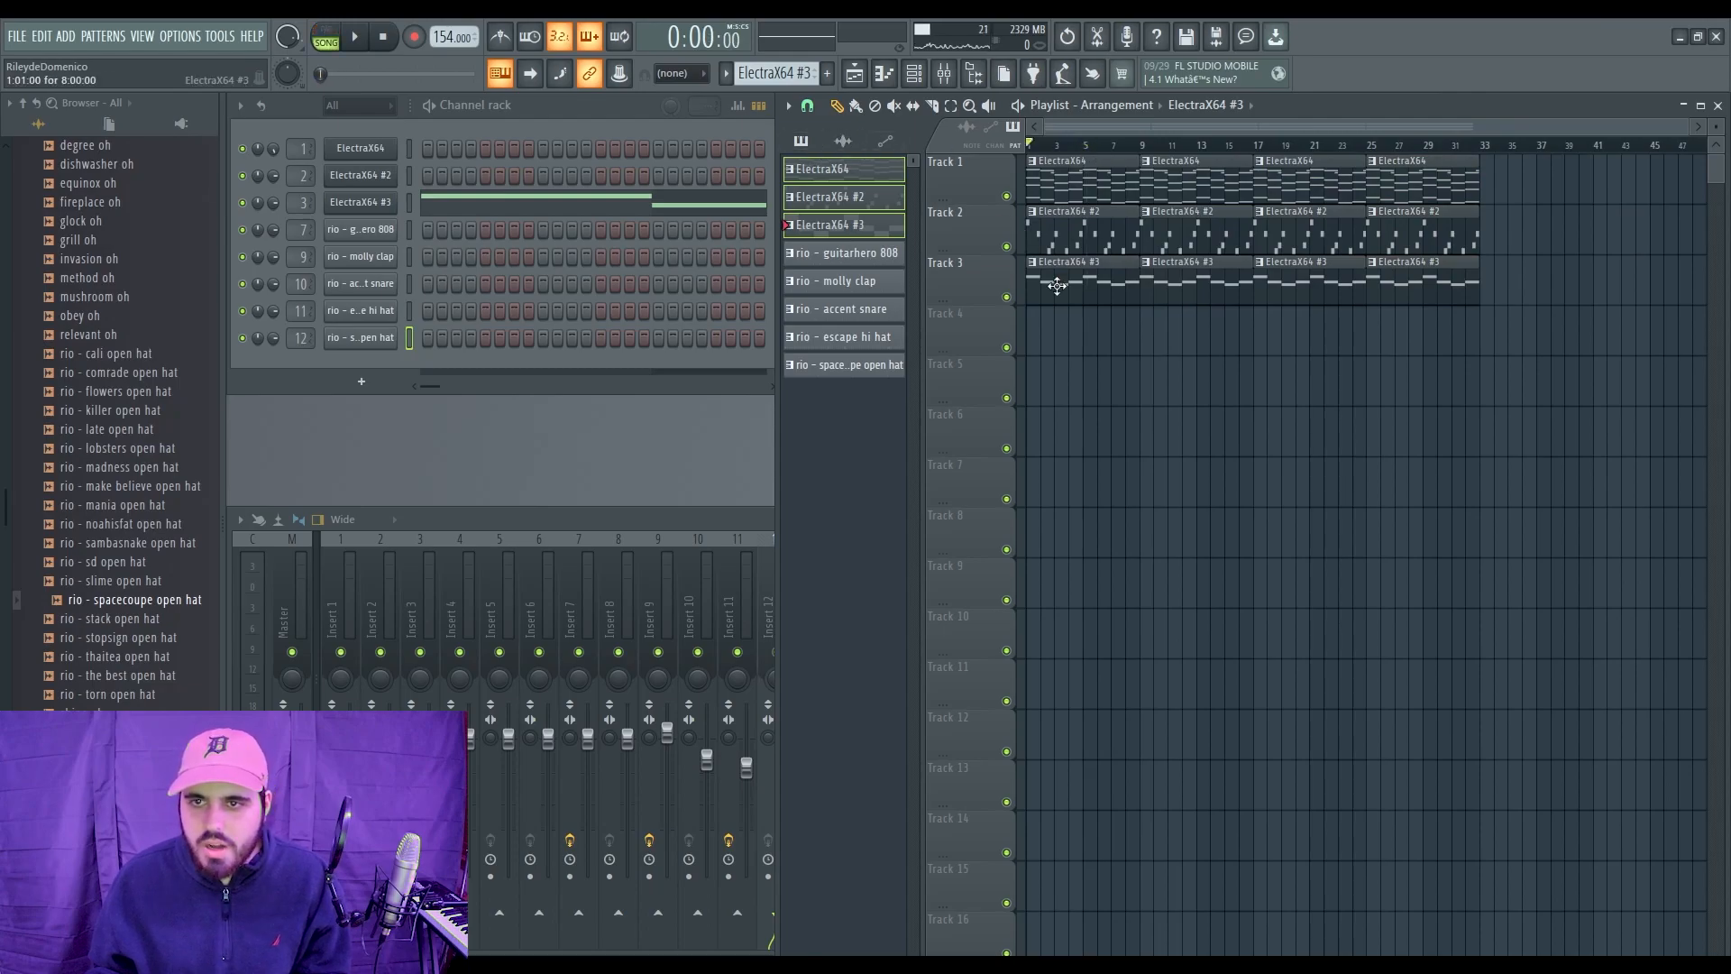
Step: Try the opening without the ElectraX64 #2 clip at bar 1, put it back, and delete ElectraX64 #3 from bars 9 to 16
right_click(1060, 233)
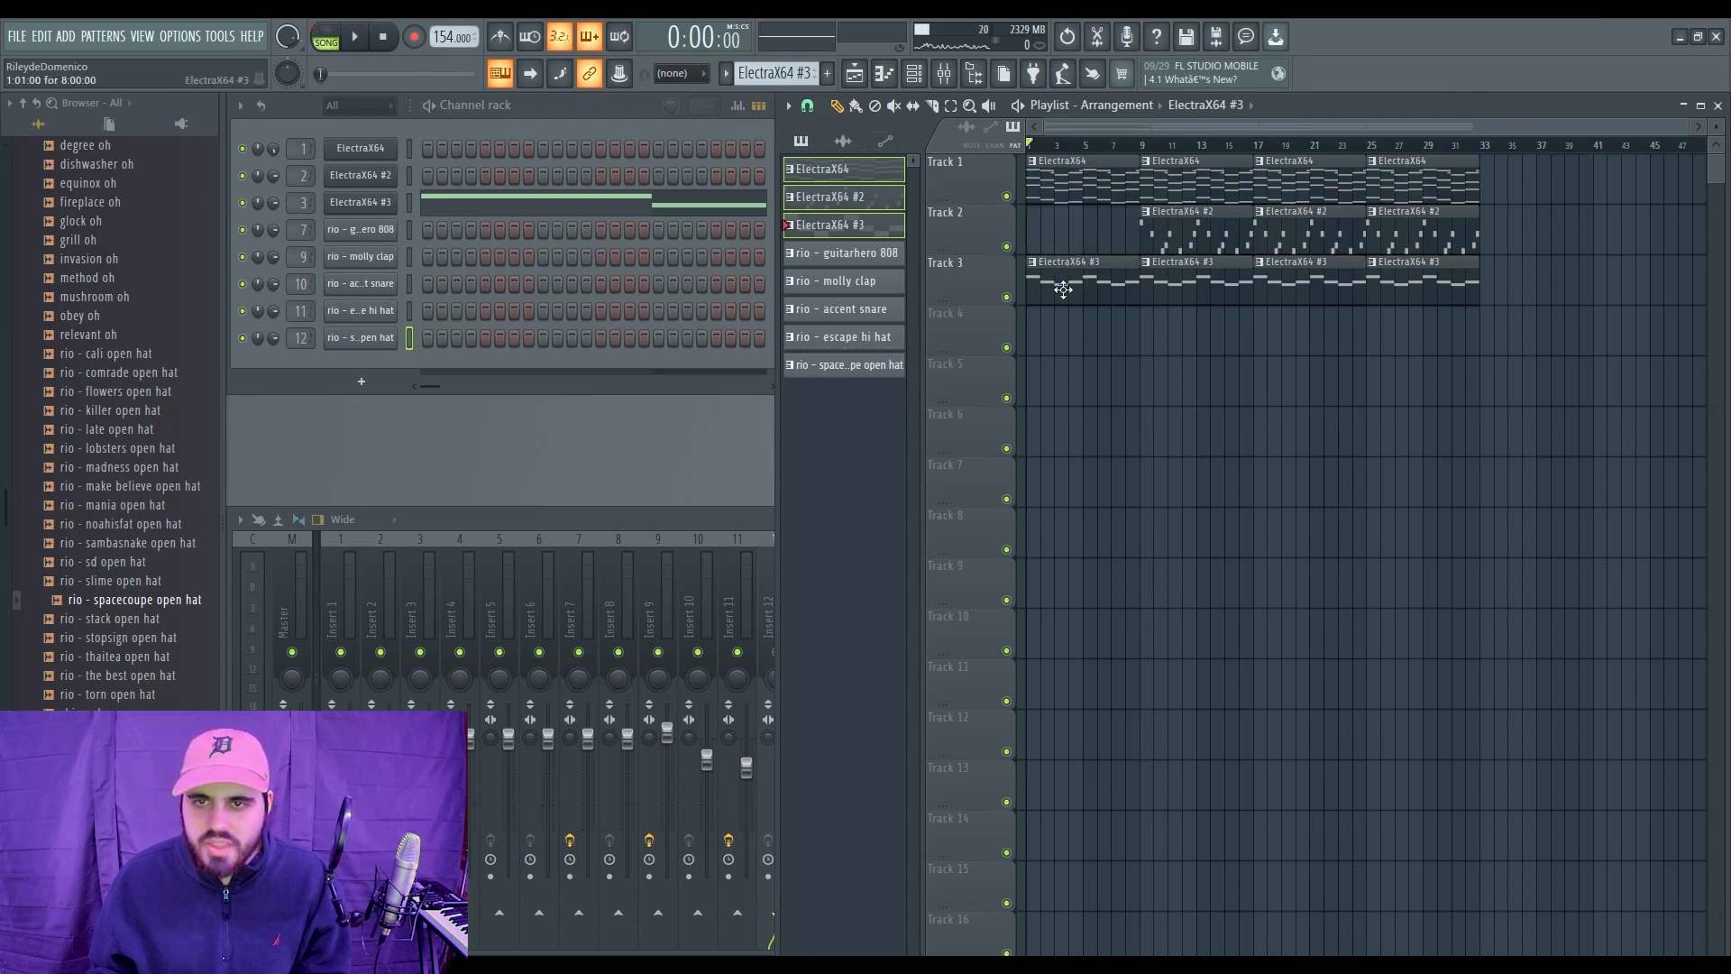
left_click_drag(1684, 131, 1184, 171)
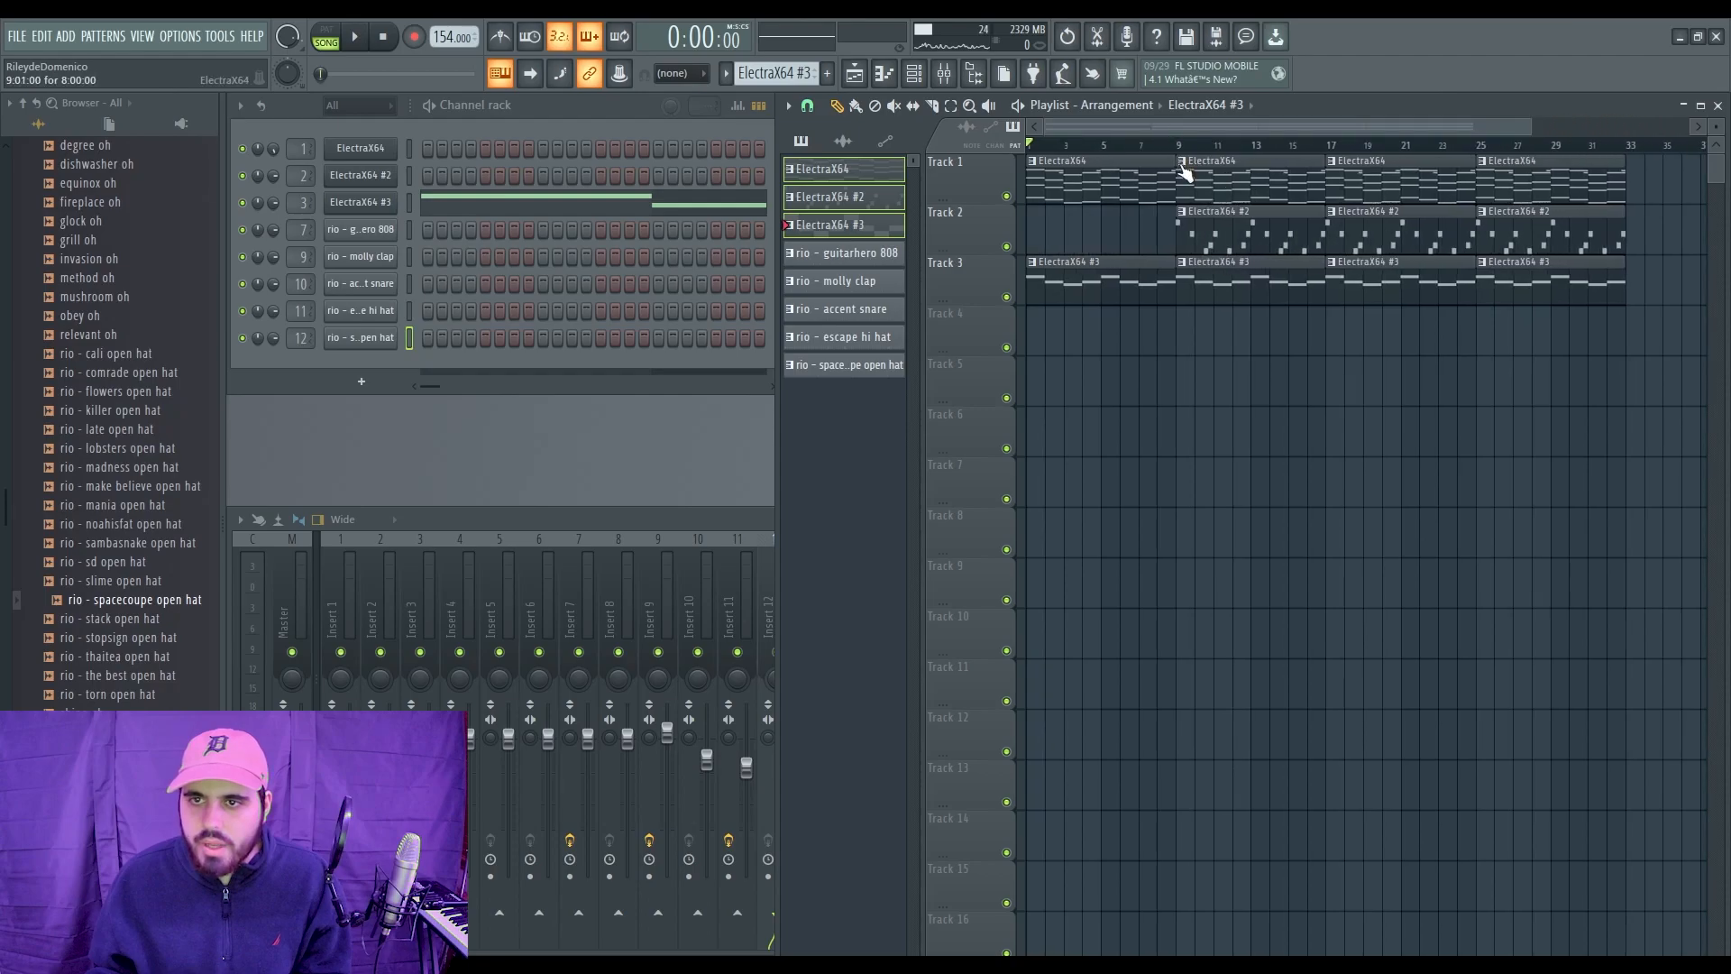
left_click(1215, 222)
left_click(1080, 233)
right_click(1269, 264)
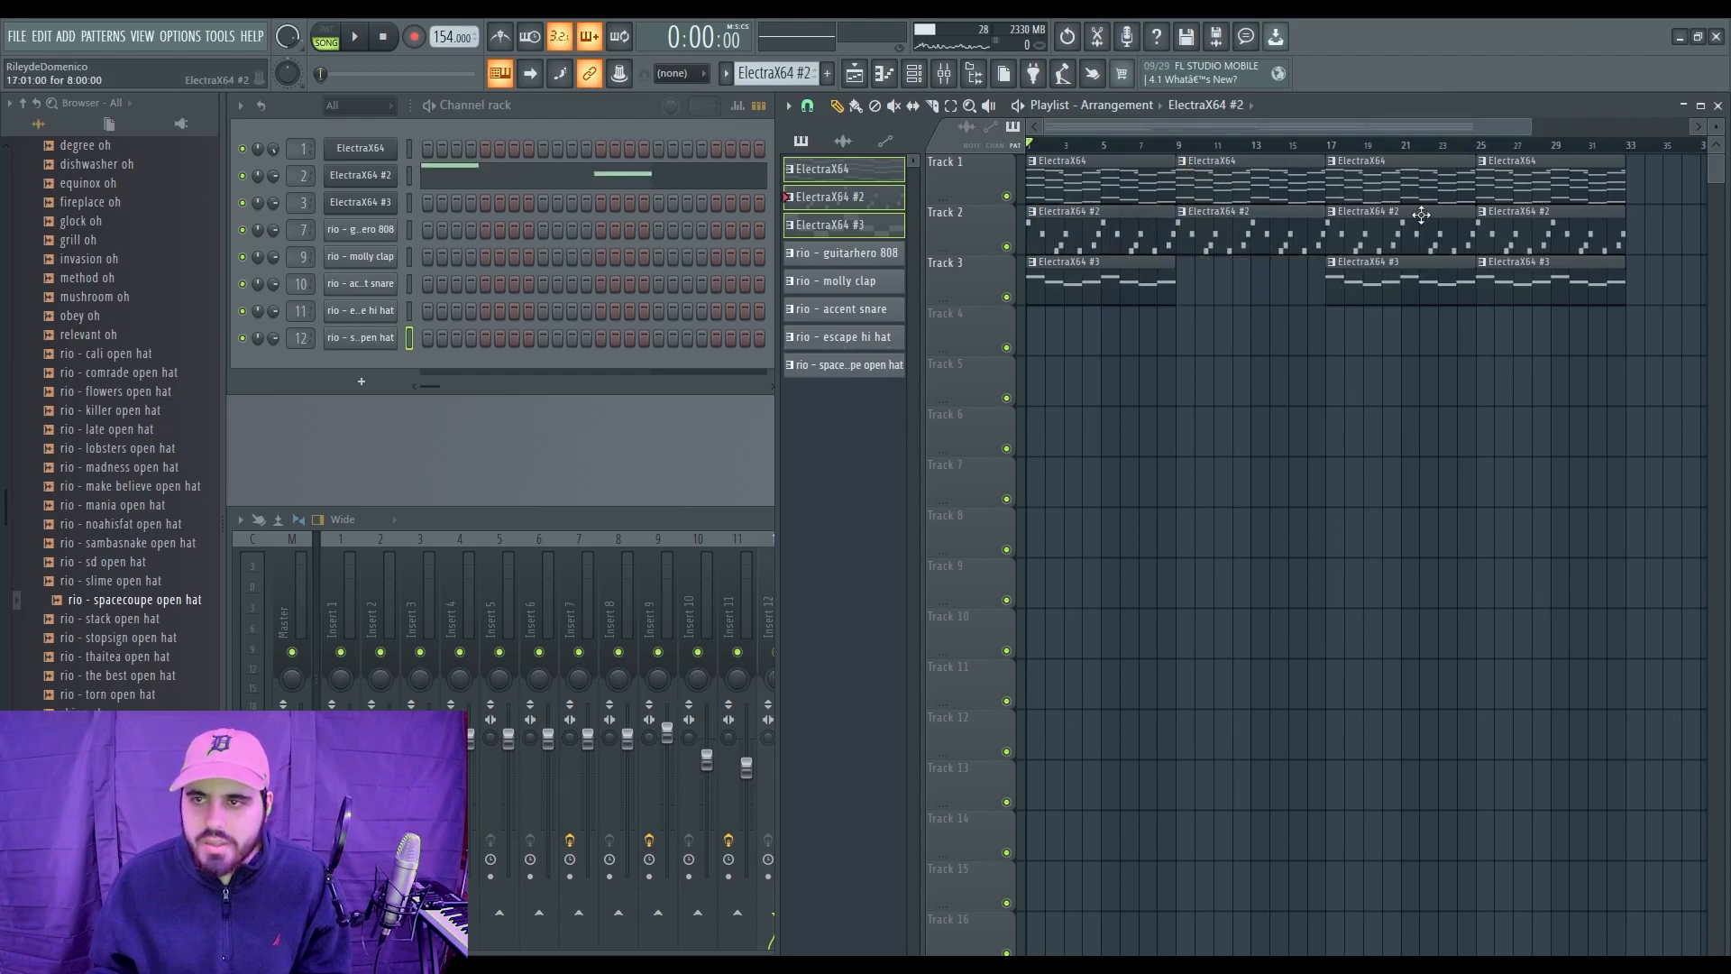
Step: Delete the ElectraX64 clip at bars 25 to 32 and add ElectraX64 and ElectraX64 #3 clips at bar 33
left_click_drag(1398, 127, 1475, 357)
right_click(1456, 190)
left_click(1298, 185)
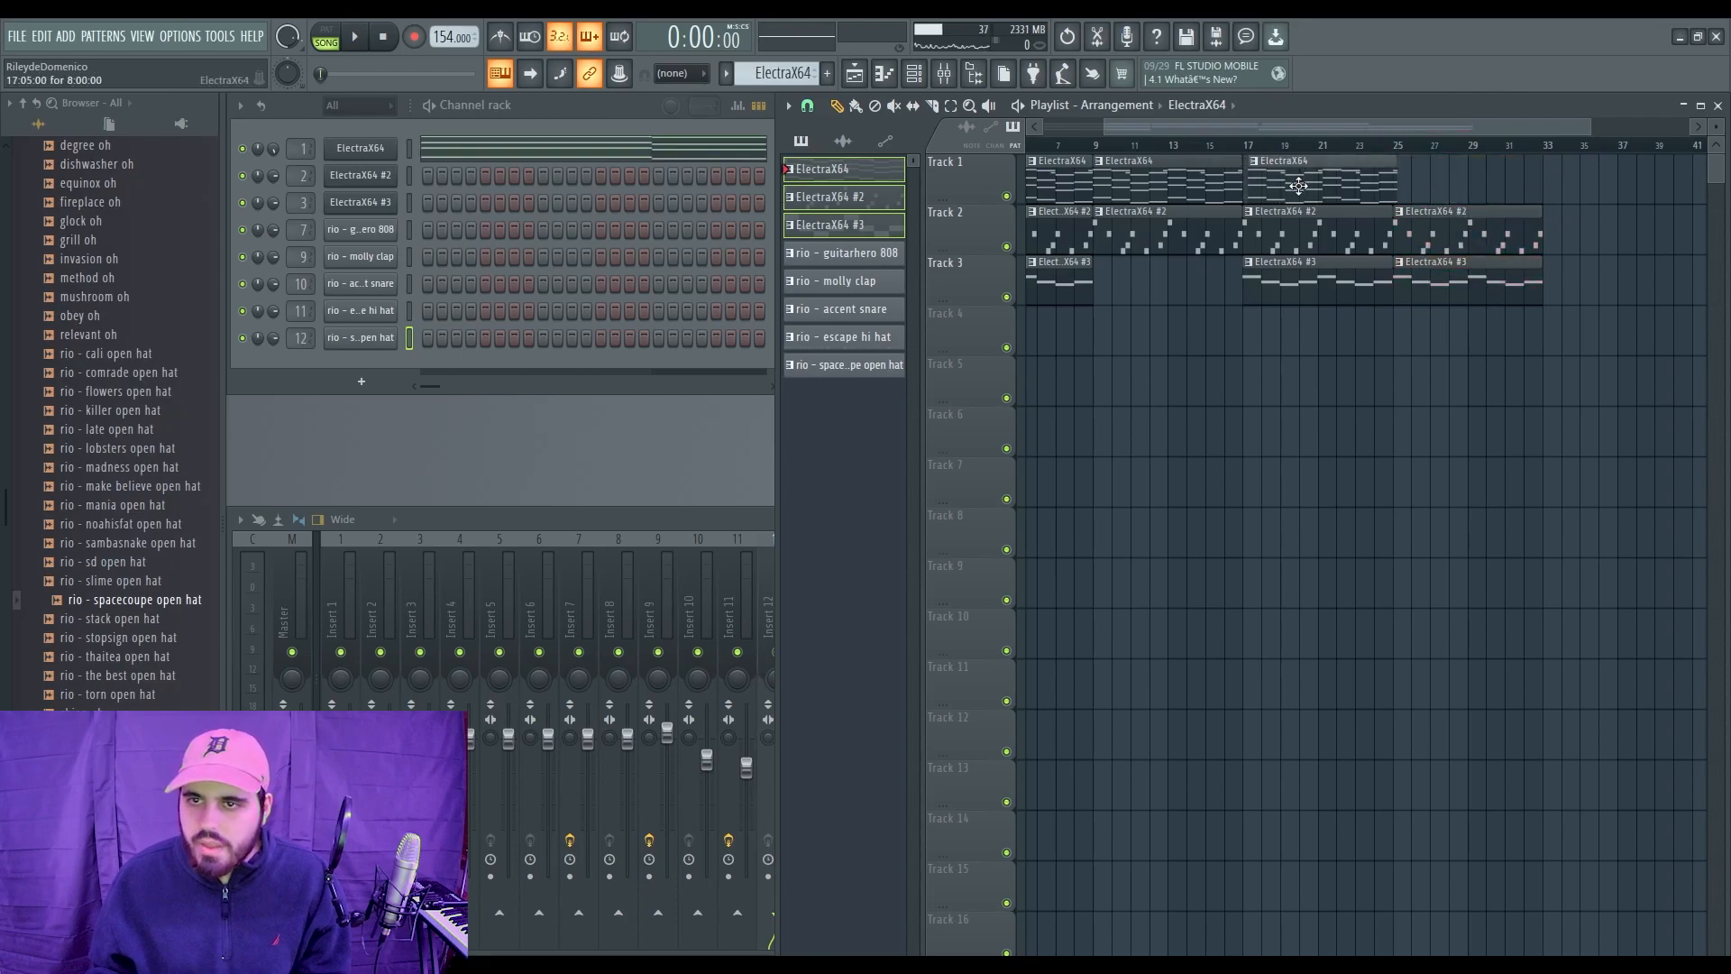
left_click(1556, 191)
left_click(1493, 289)
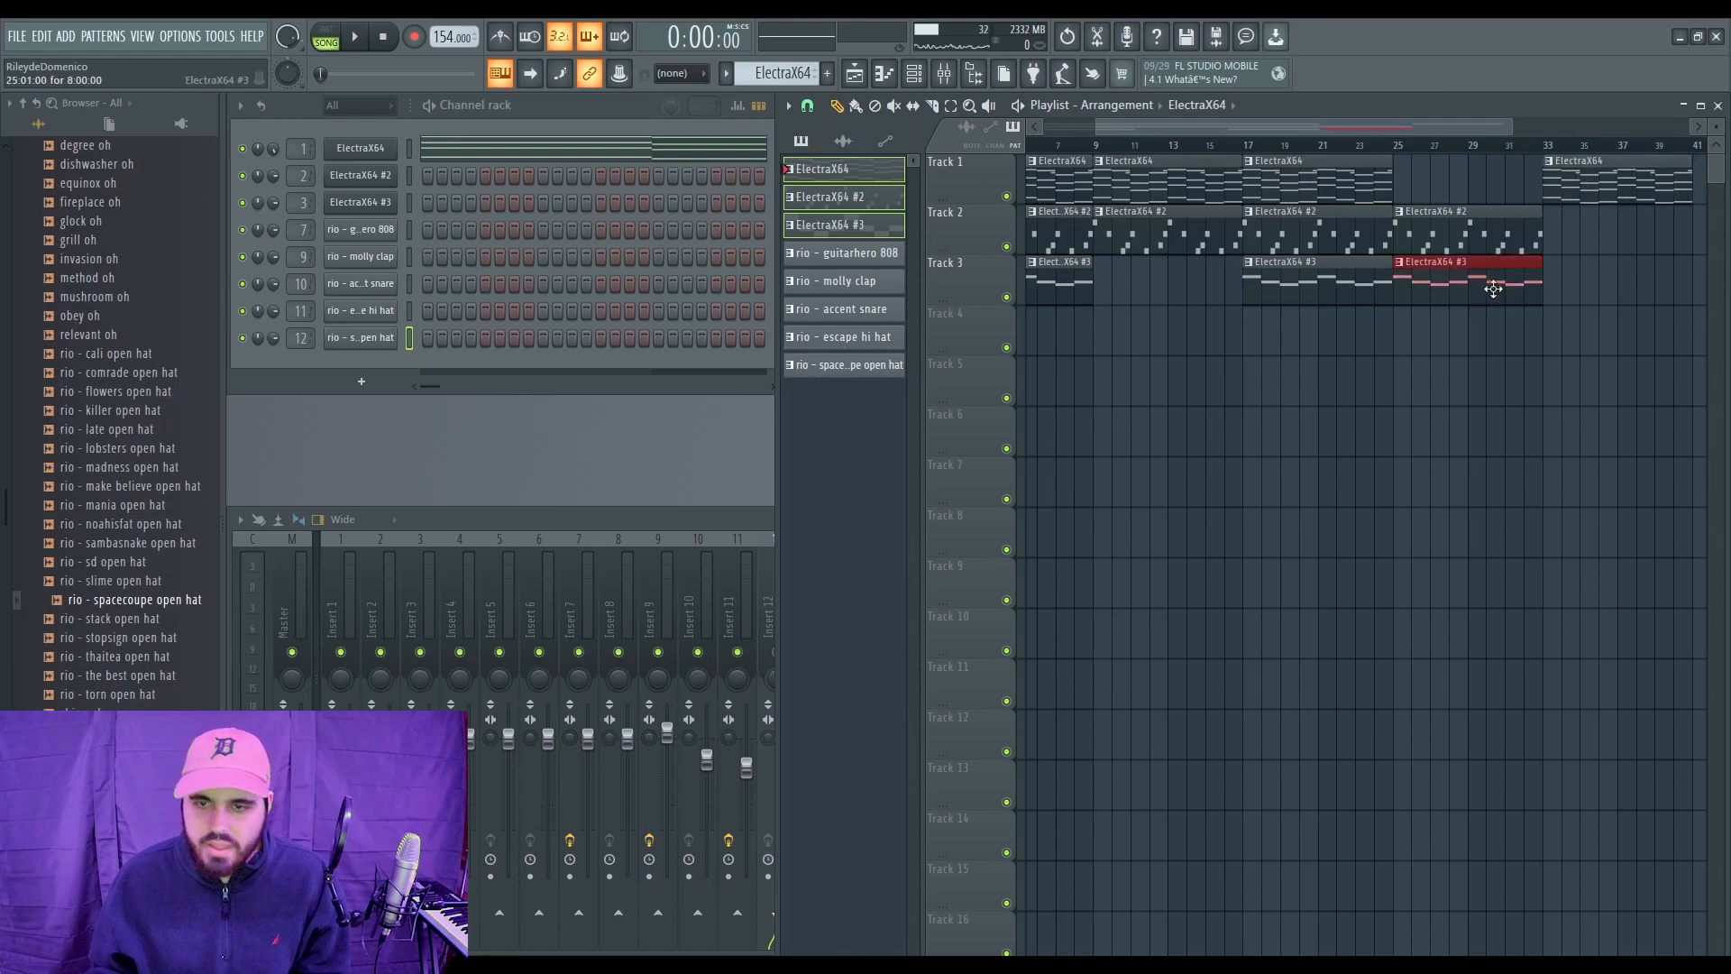
left_click_drag(1493, 289, 1637, 286)
Step: Place the 808, clap, snare, hi-hat and open hat patterns on tracks 5 to 9, repeated four times from bar 9 through bar 40
scroll(1417, 183, "down", 2)
left_click_drag(1332, 178, 1433, 302)
left_click_drag(1155, 178, 1296, 397)
left_click_drag(1065, 173, 1083, 443)
left_click(1083, 444, "ctrl")
left_click(797, 253)
left_click_drag(1070, 173, 1086, 293)
left_click(1127, 387, "ctrl")
left_click_drag(852, 255, 1127, 388)
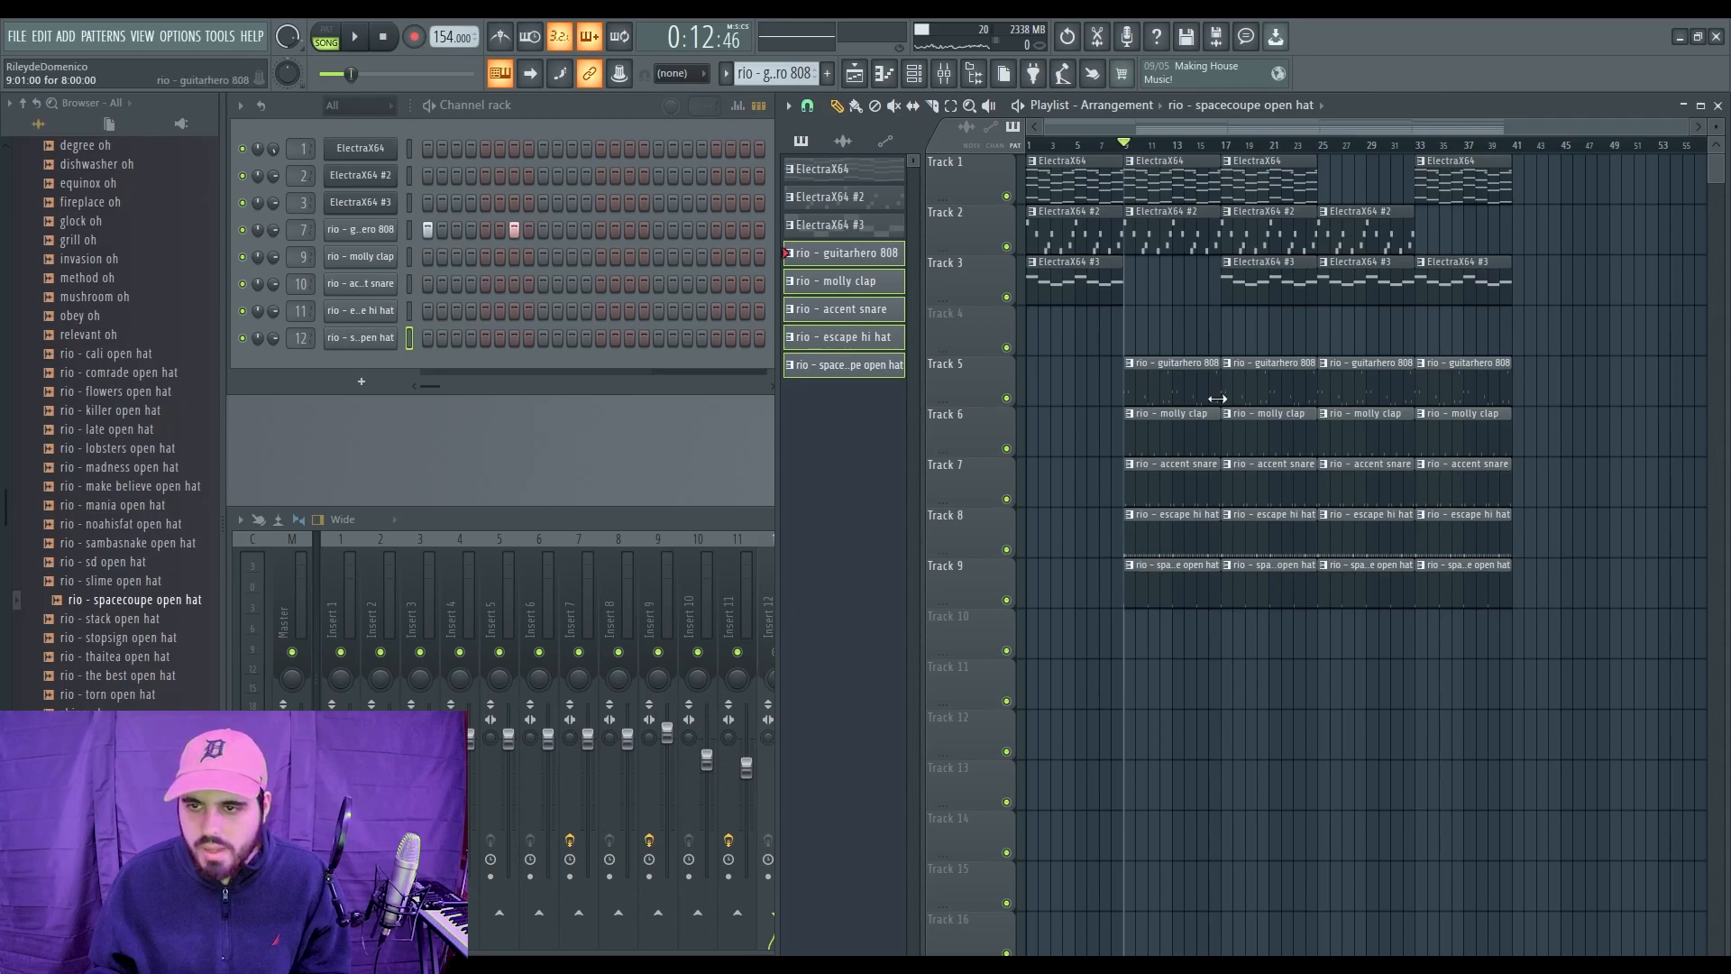
Step: Play the section where the drums enter and cut bar 26 out of all drum clips on tracks 5 to 9
key("space")
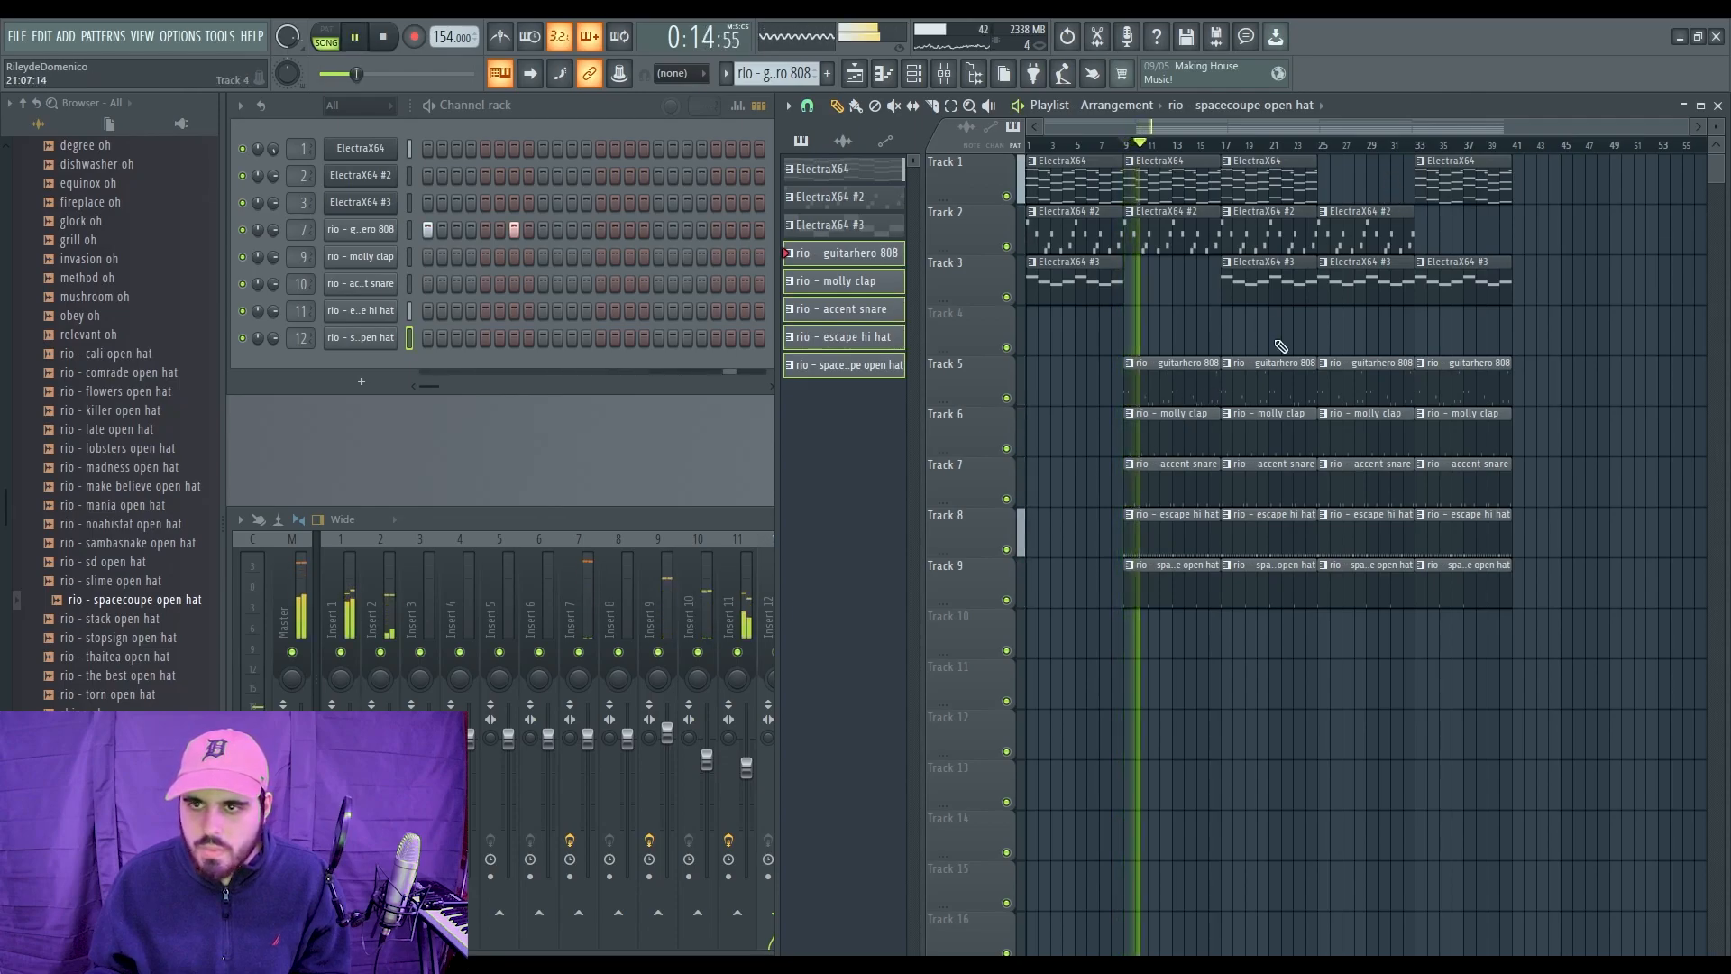
scroll(1335, 434, "up", 5)
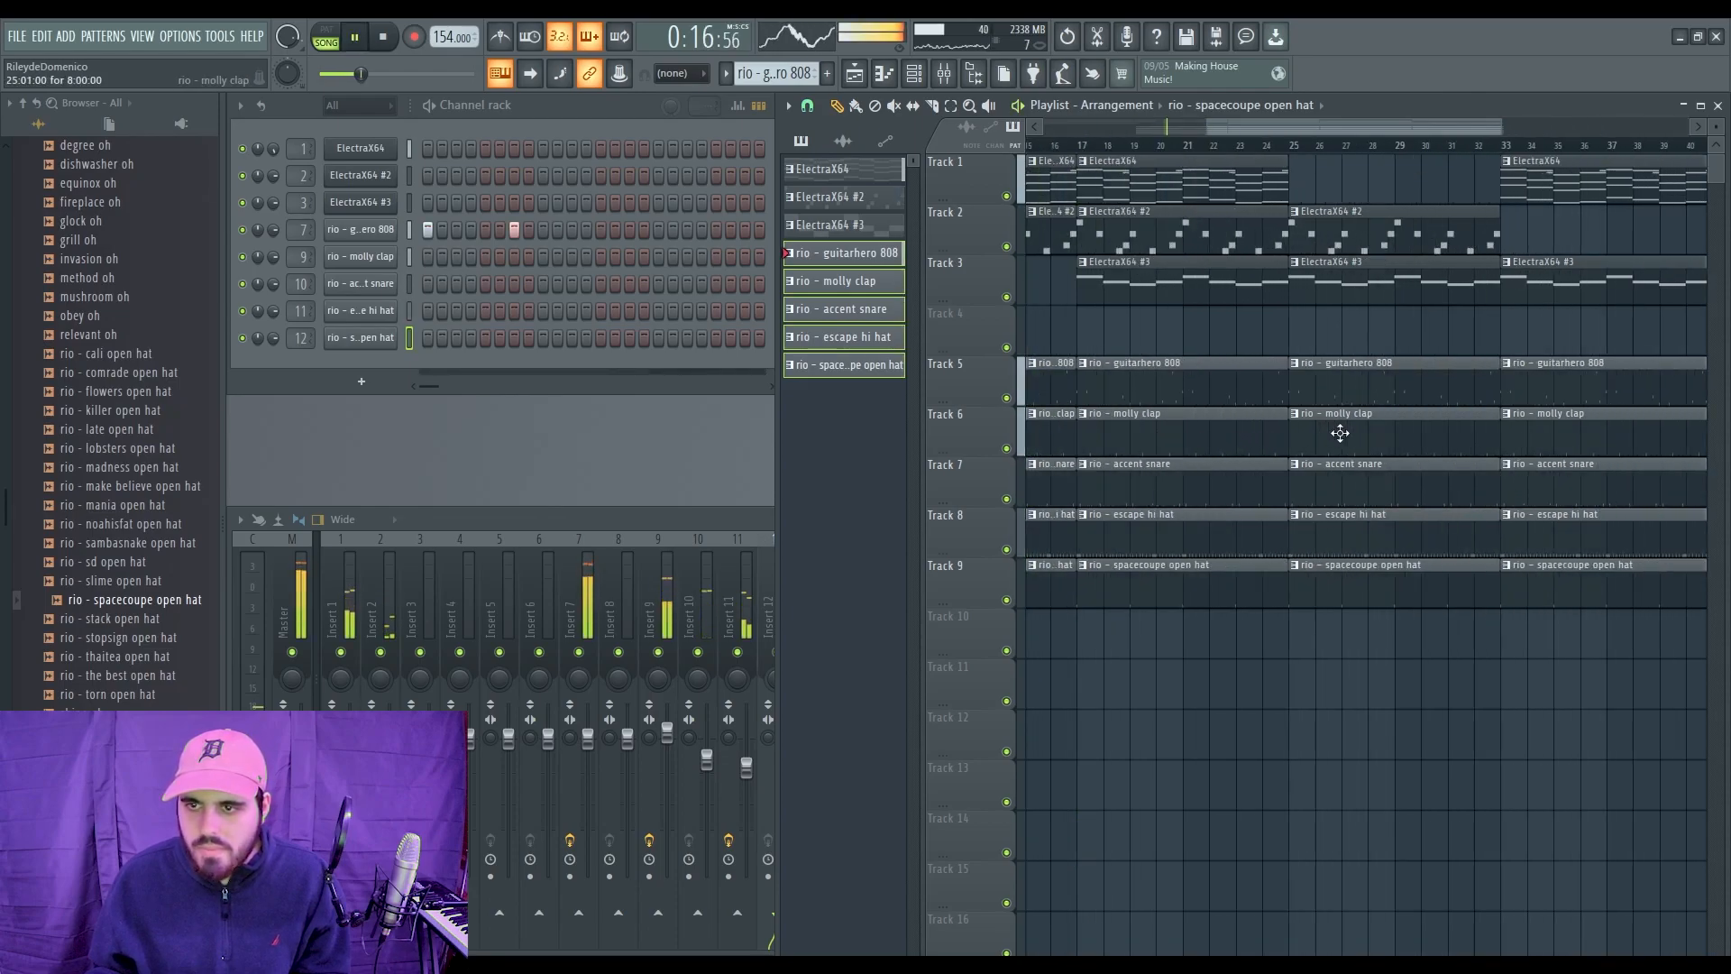
key("space")
left_click(1211, 142)
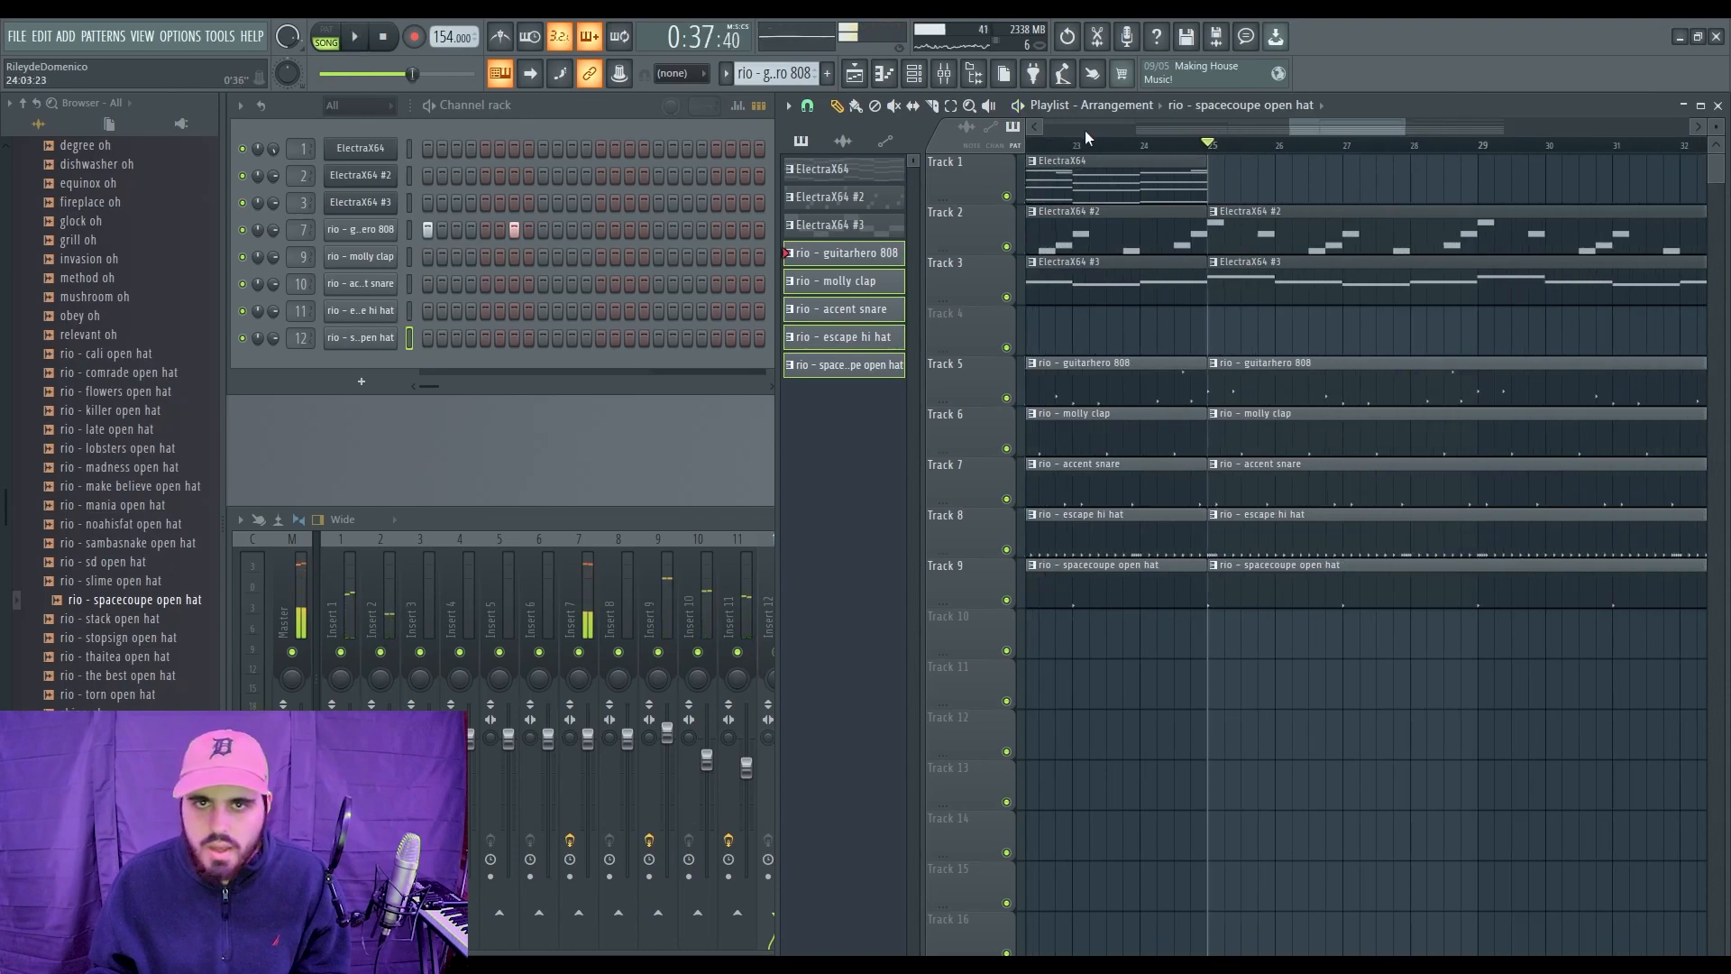
left_click_drag(1286, 364, 1282, 615)
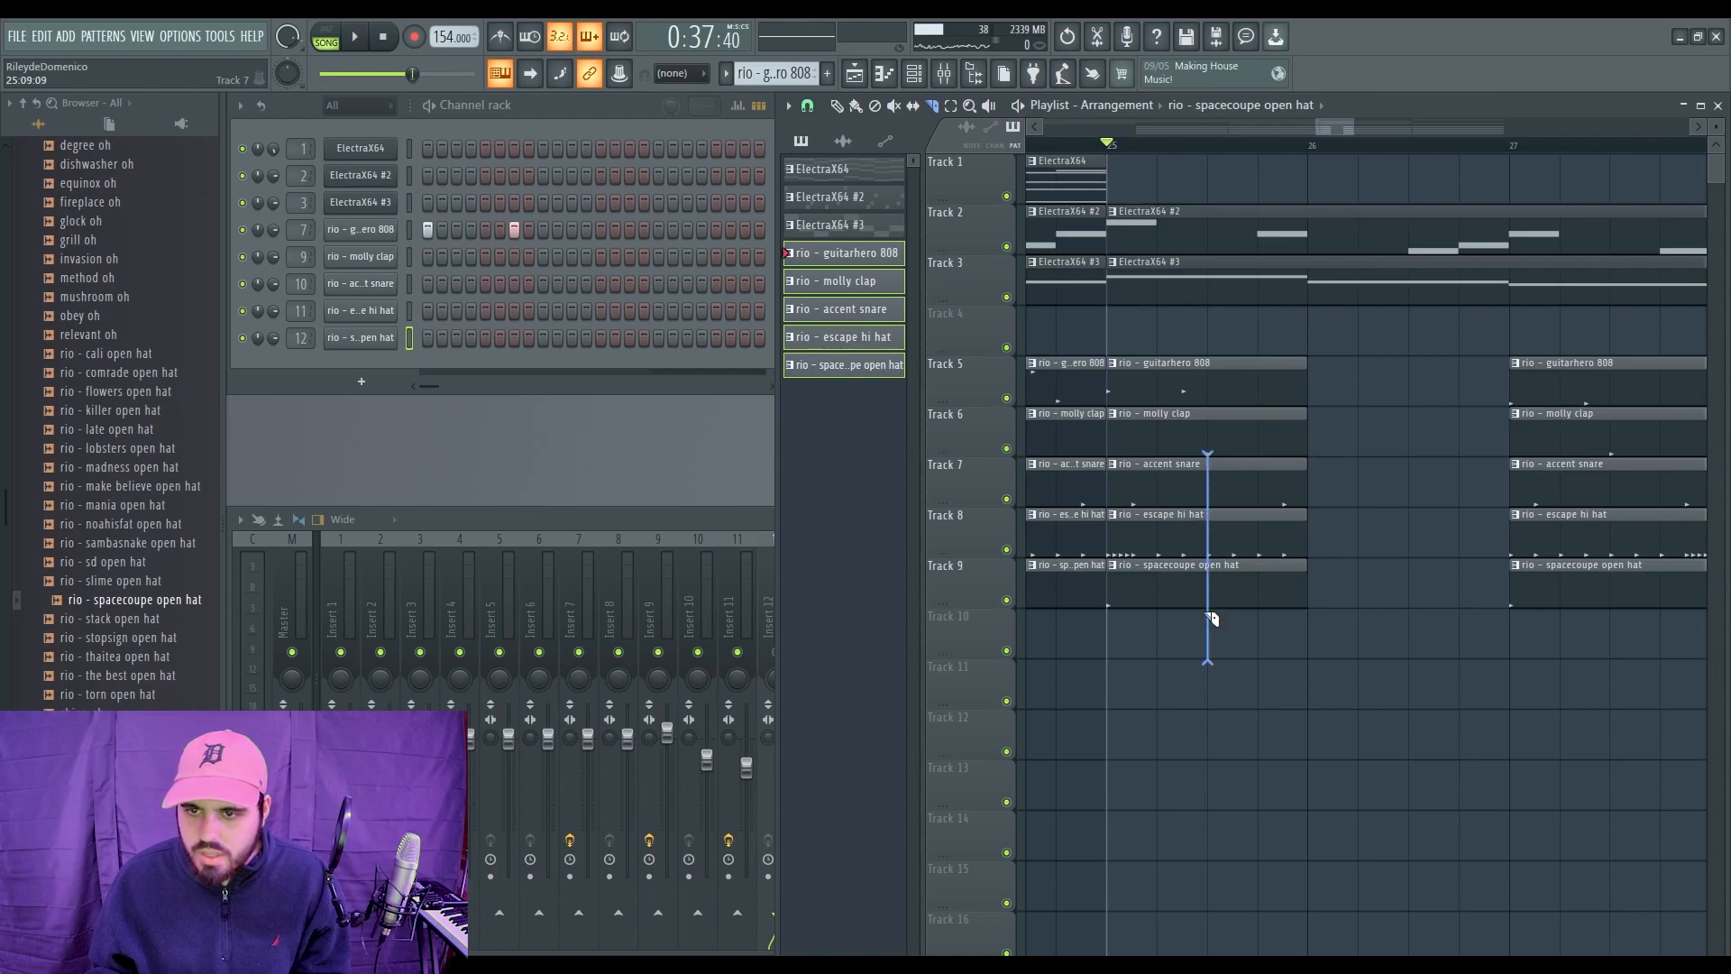
Step: Cut the hi-hat and open hat halfway through bar 25, and remove the snare from bar 25 and the snare and open hat from bar 27
left_click_drag(1213, 618, 1210, 622)
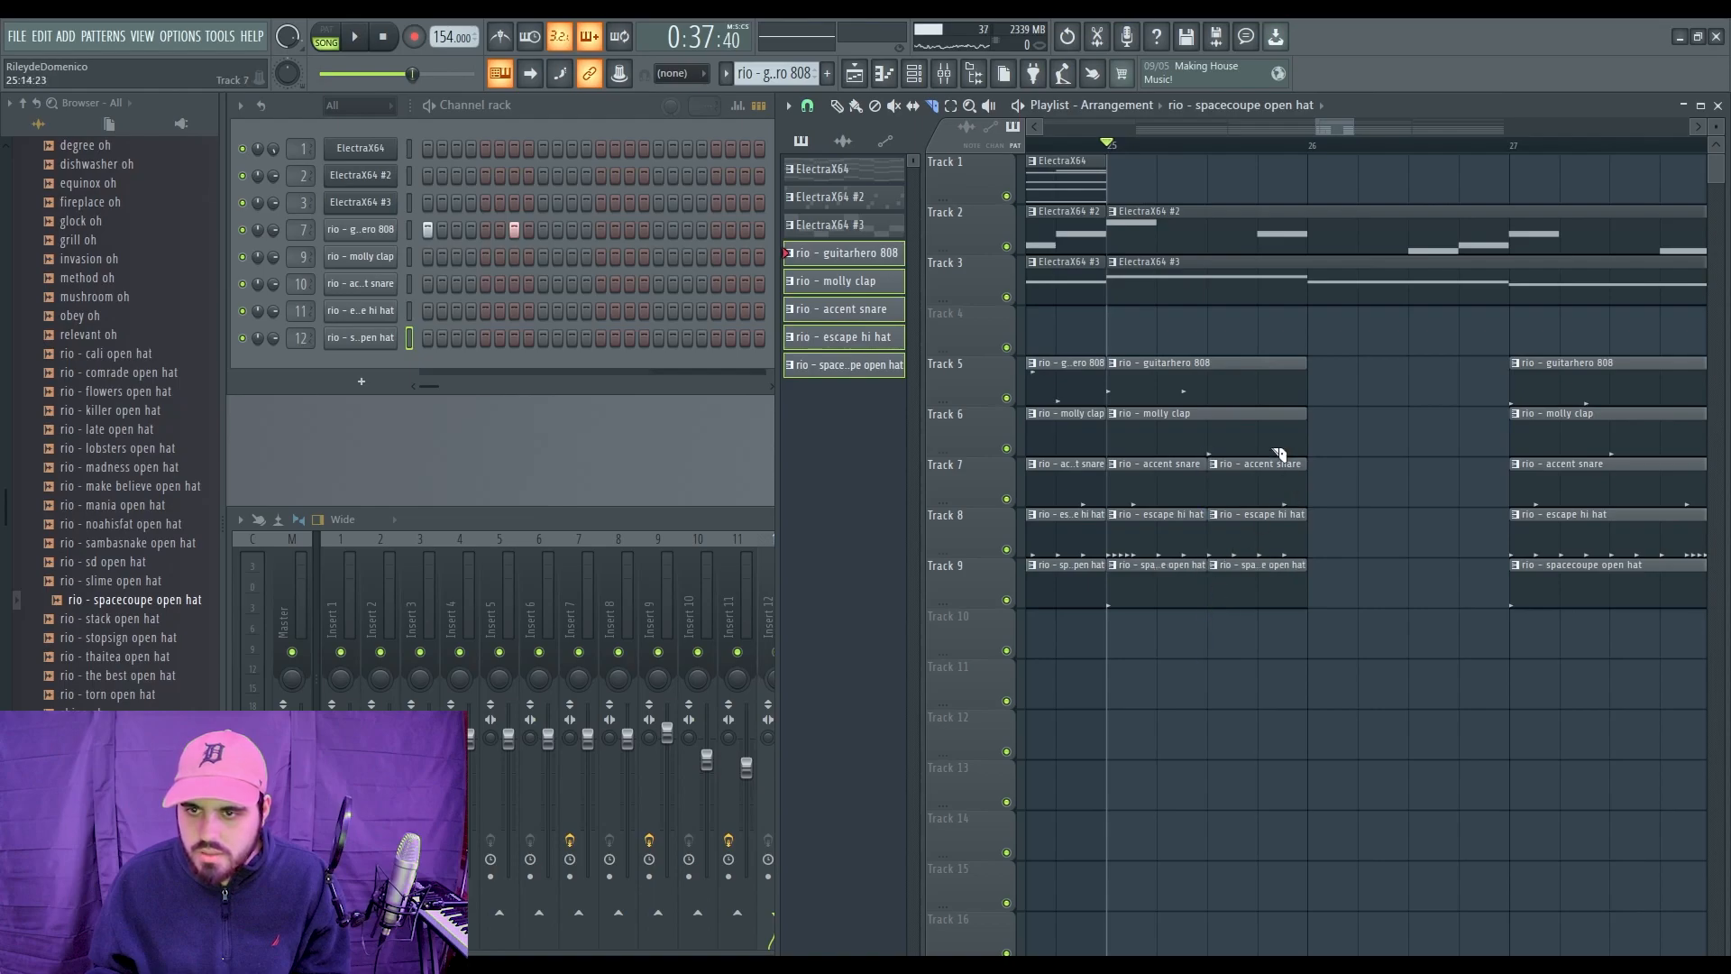
right_click(1289, 493)
right_click(1287, 534)
right_click(1289, 582)
right_click(1565, 580)
right_click(1572, 488)
right_click(1143, 495)
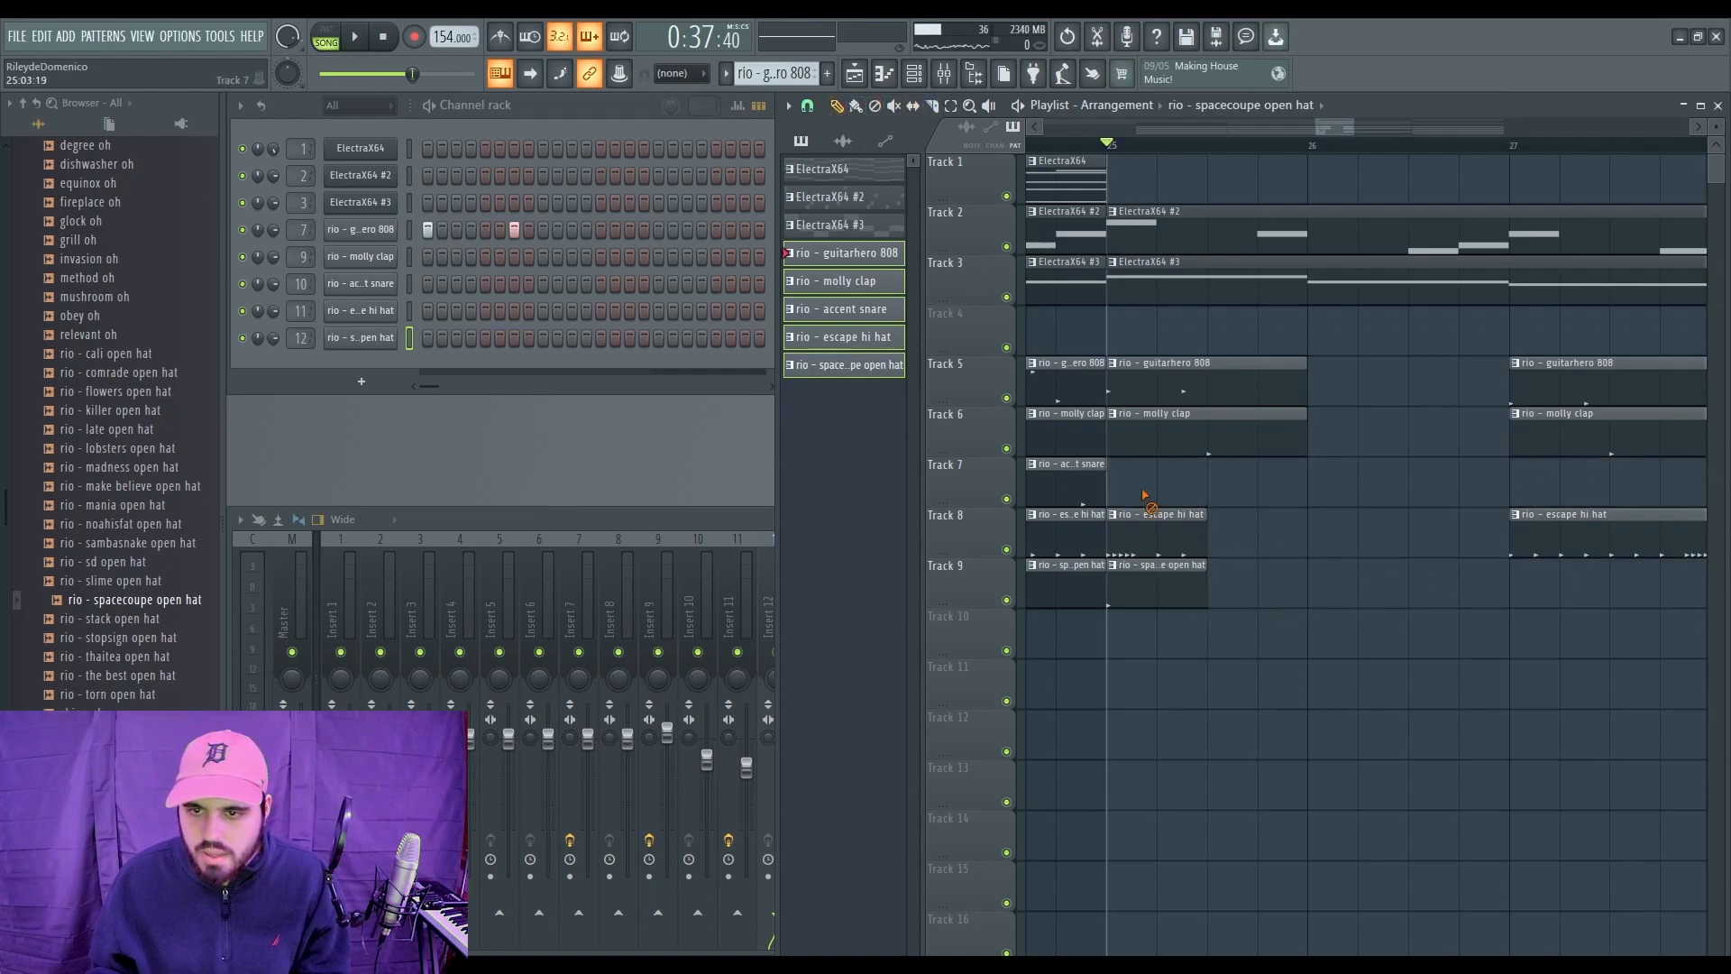
Step: Shorten the open hat clip at bar 33 on track 9 to about one bar
scroll(1533, 401, "down", 5)
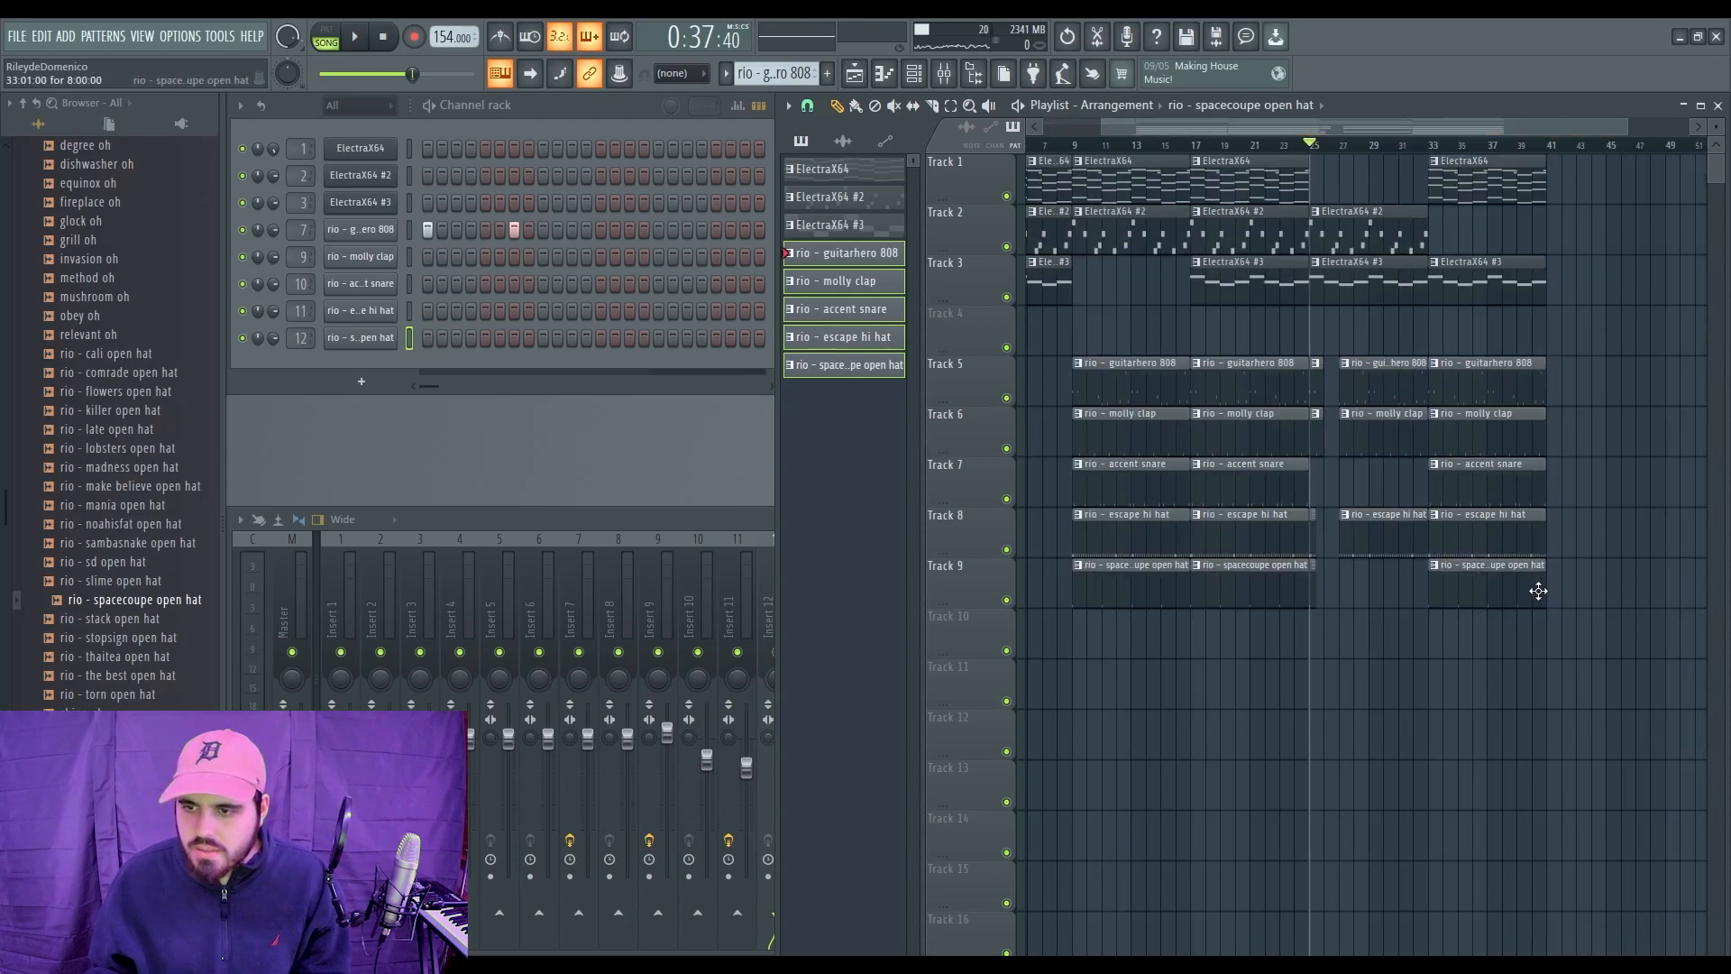
left_click_drag(1543, 590, 1440, 587)
scroll(1440, 587, "up", 4)
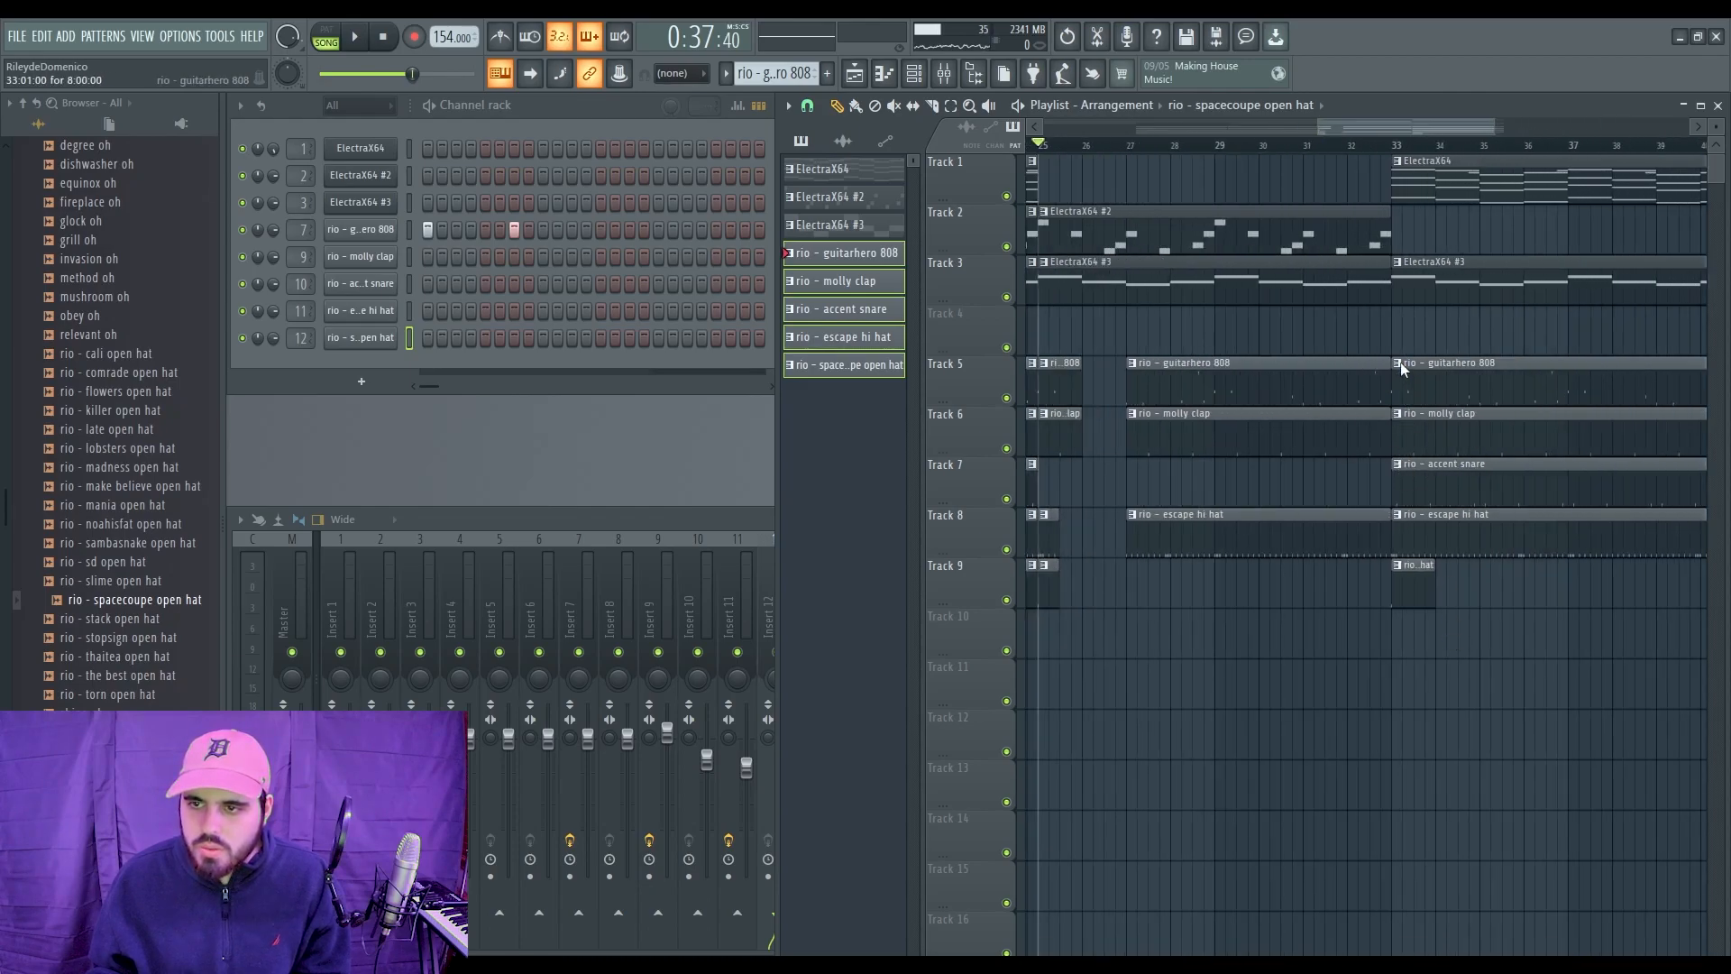
Step: Make the guitarhero 808 clip at bar 33 a separate pattern, reduce it to a single C5 note at its start and close the channel settings
double_click(1442, 375)
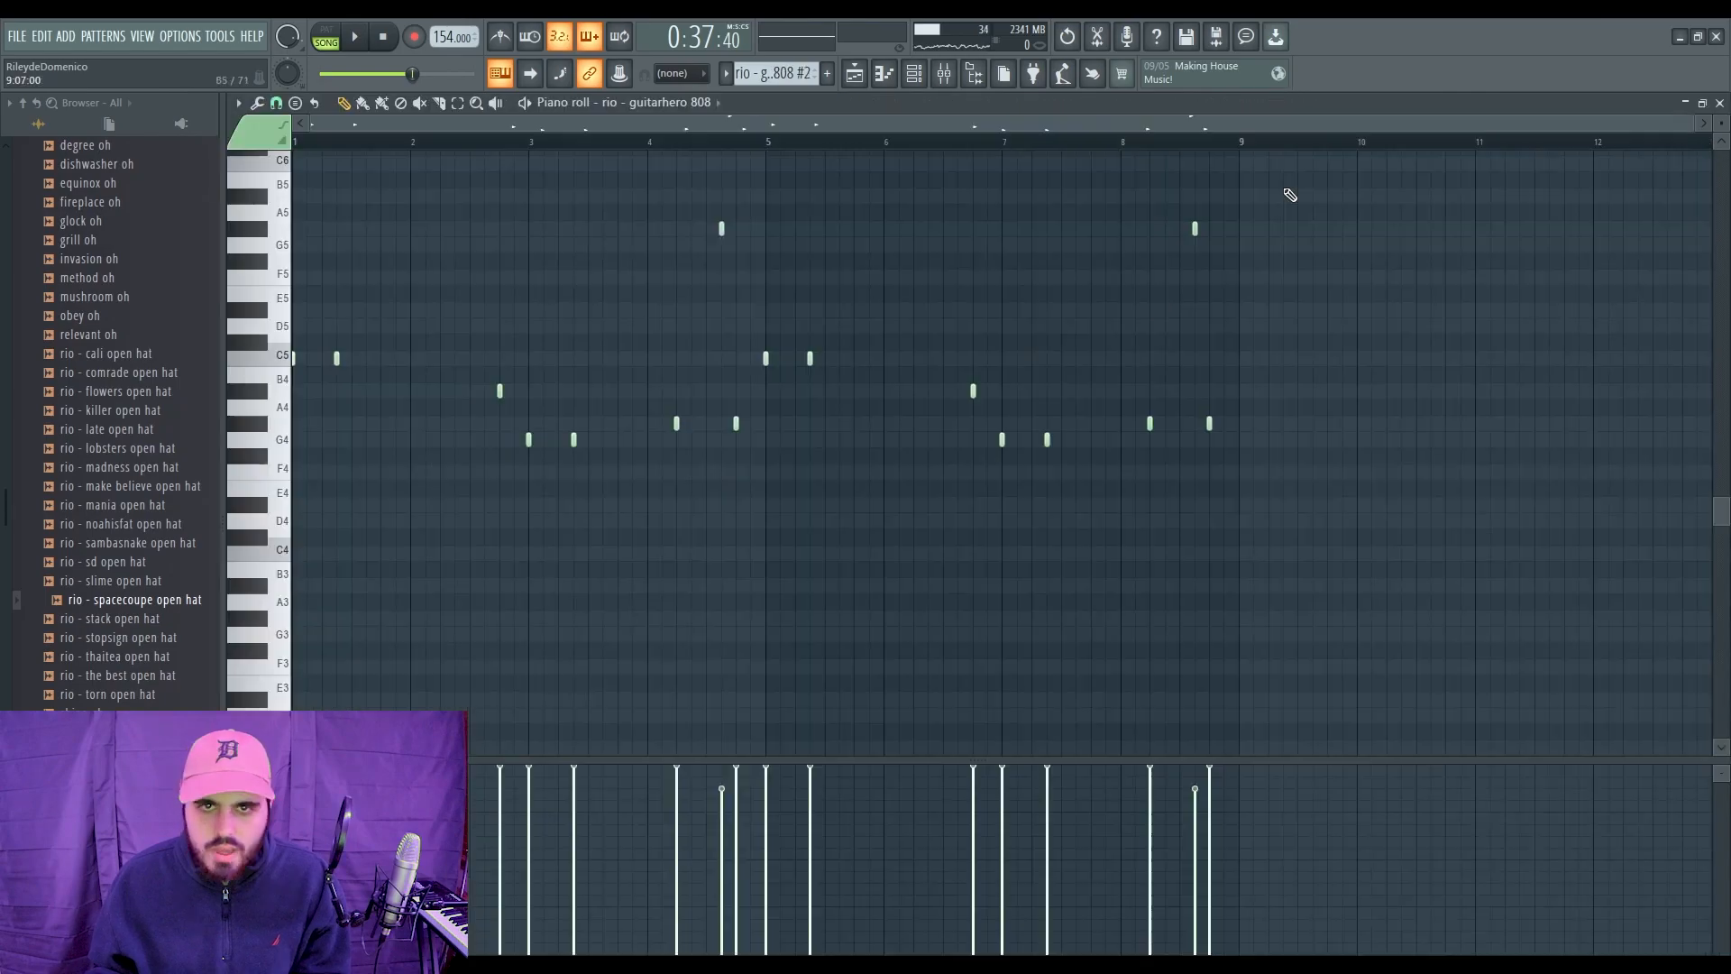
key("ctrl+a")
key("Delete")
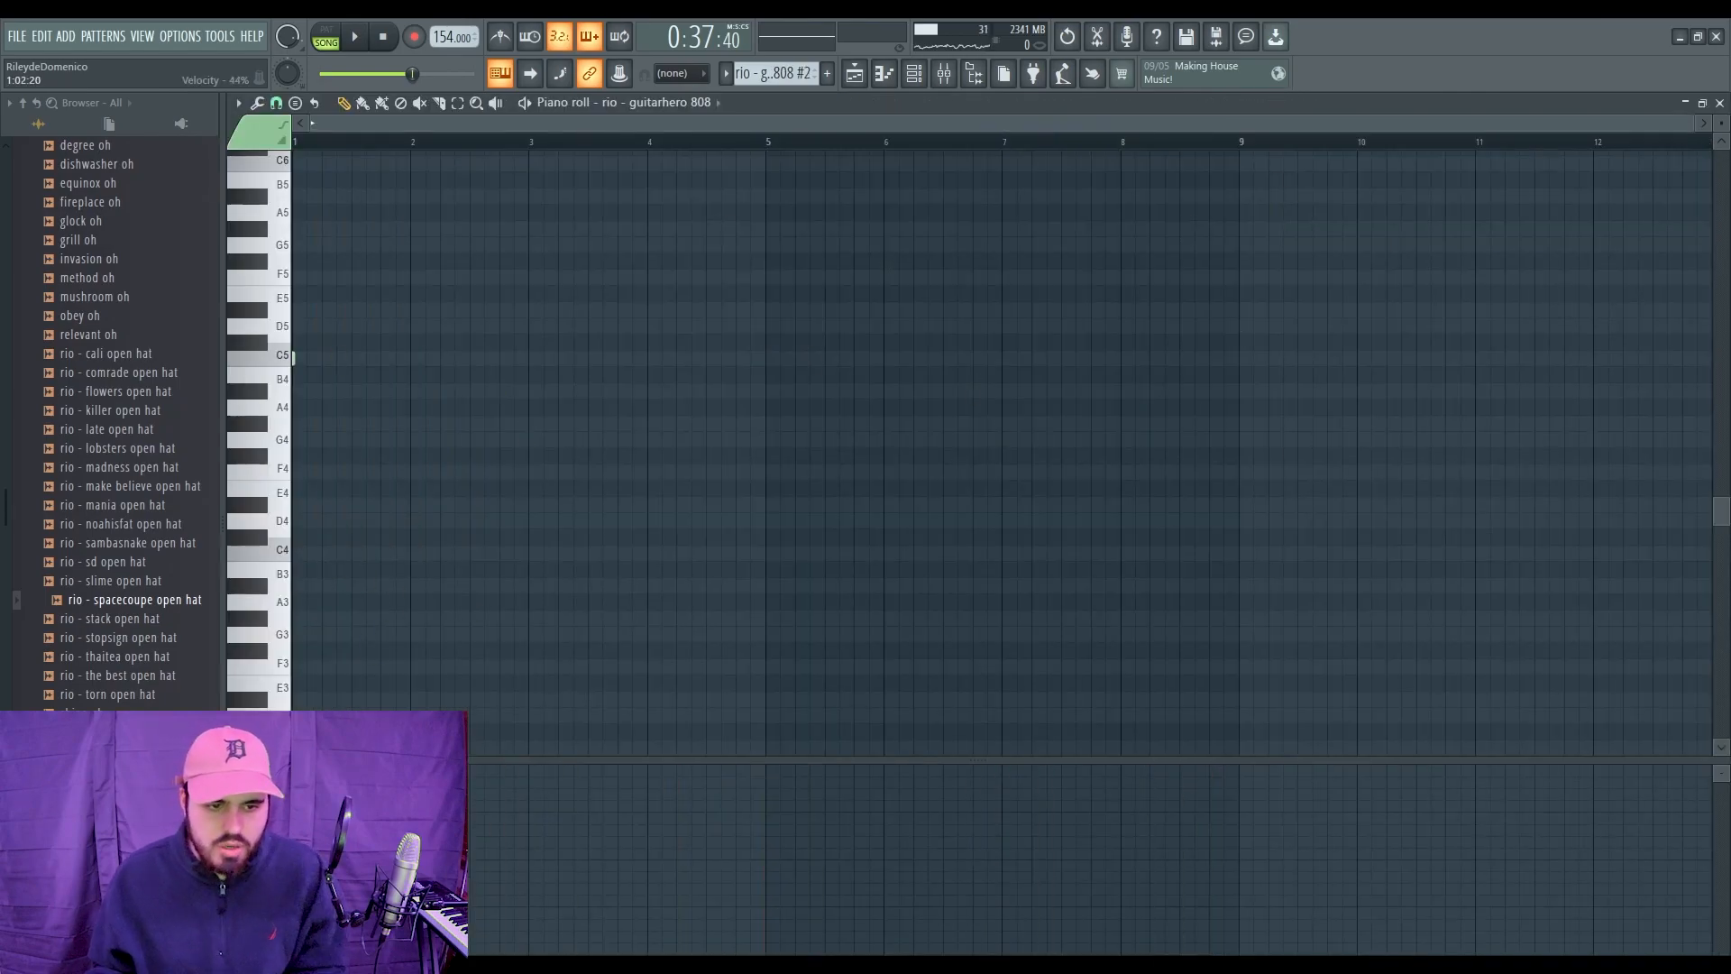
key("F7")
scroll(1373, 399, "down", 5)
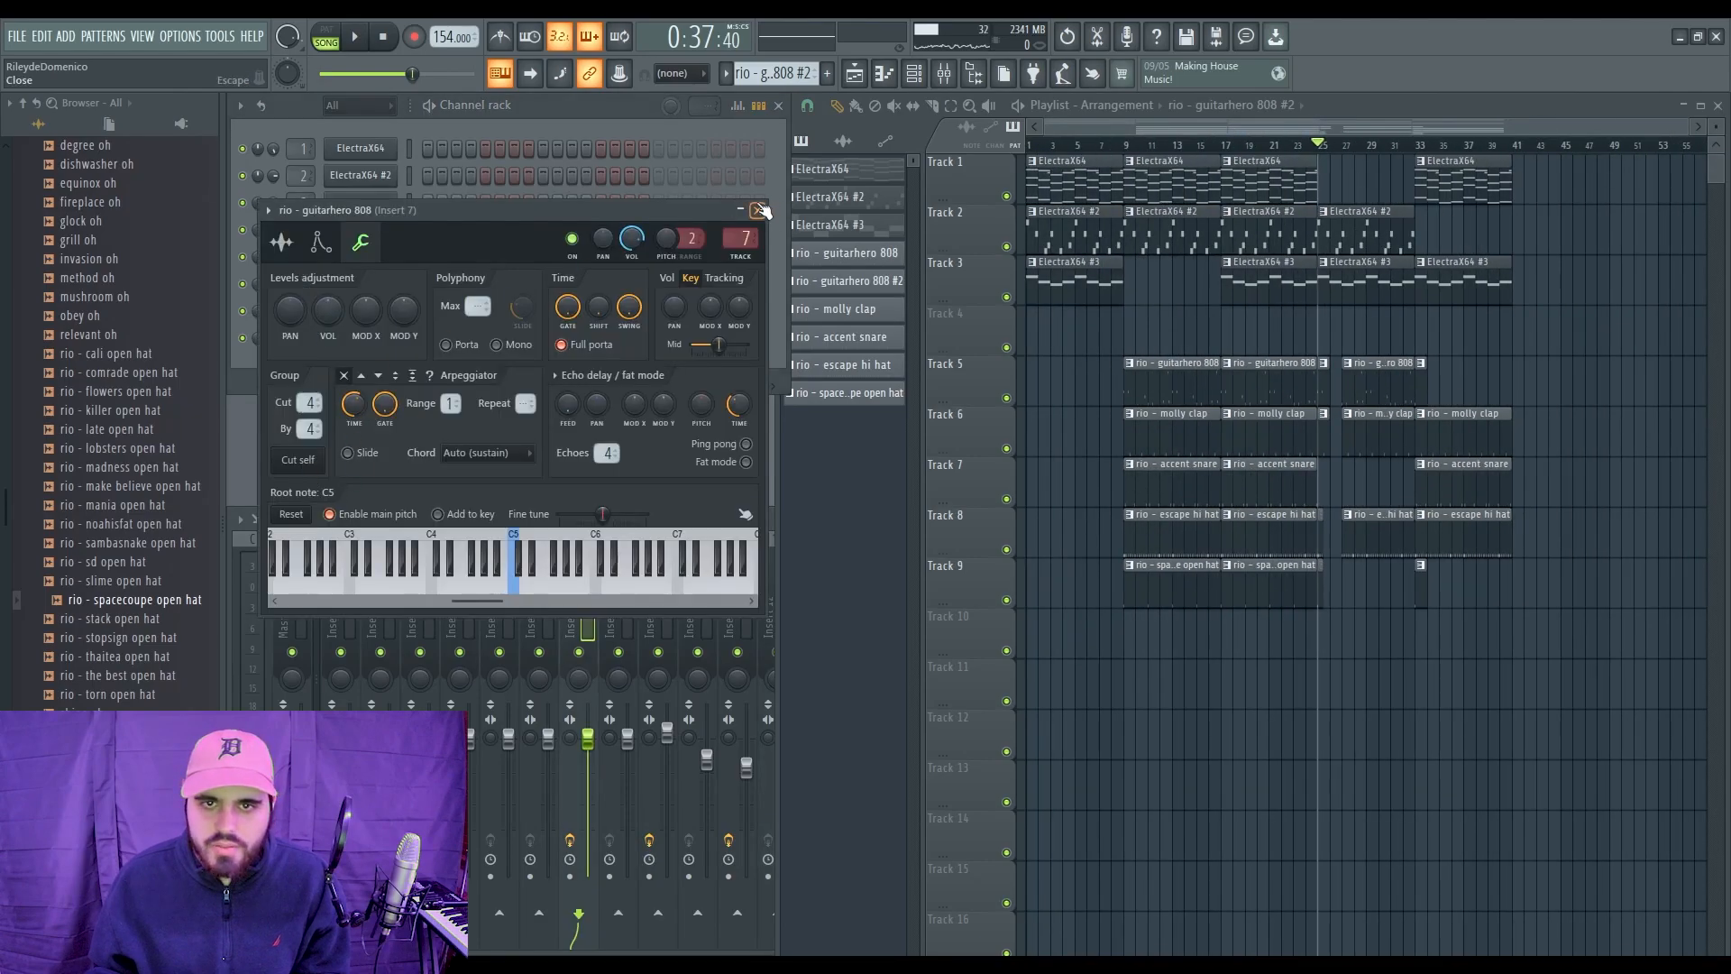
left_click(759, 210)
Step: Duplicate the whole 40-bar arrangement from bar 41 and add a molly clap clip at bars 41 to 48
key("ctrl+b")
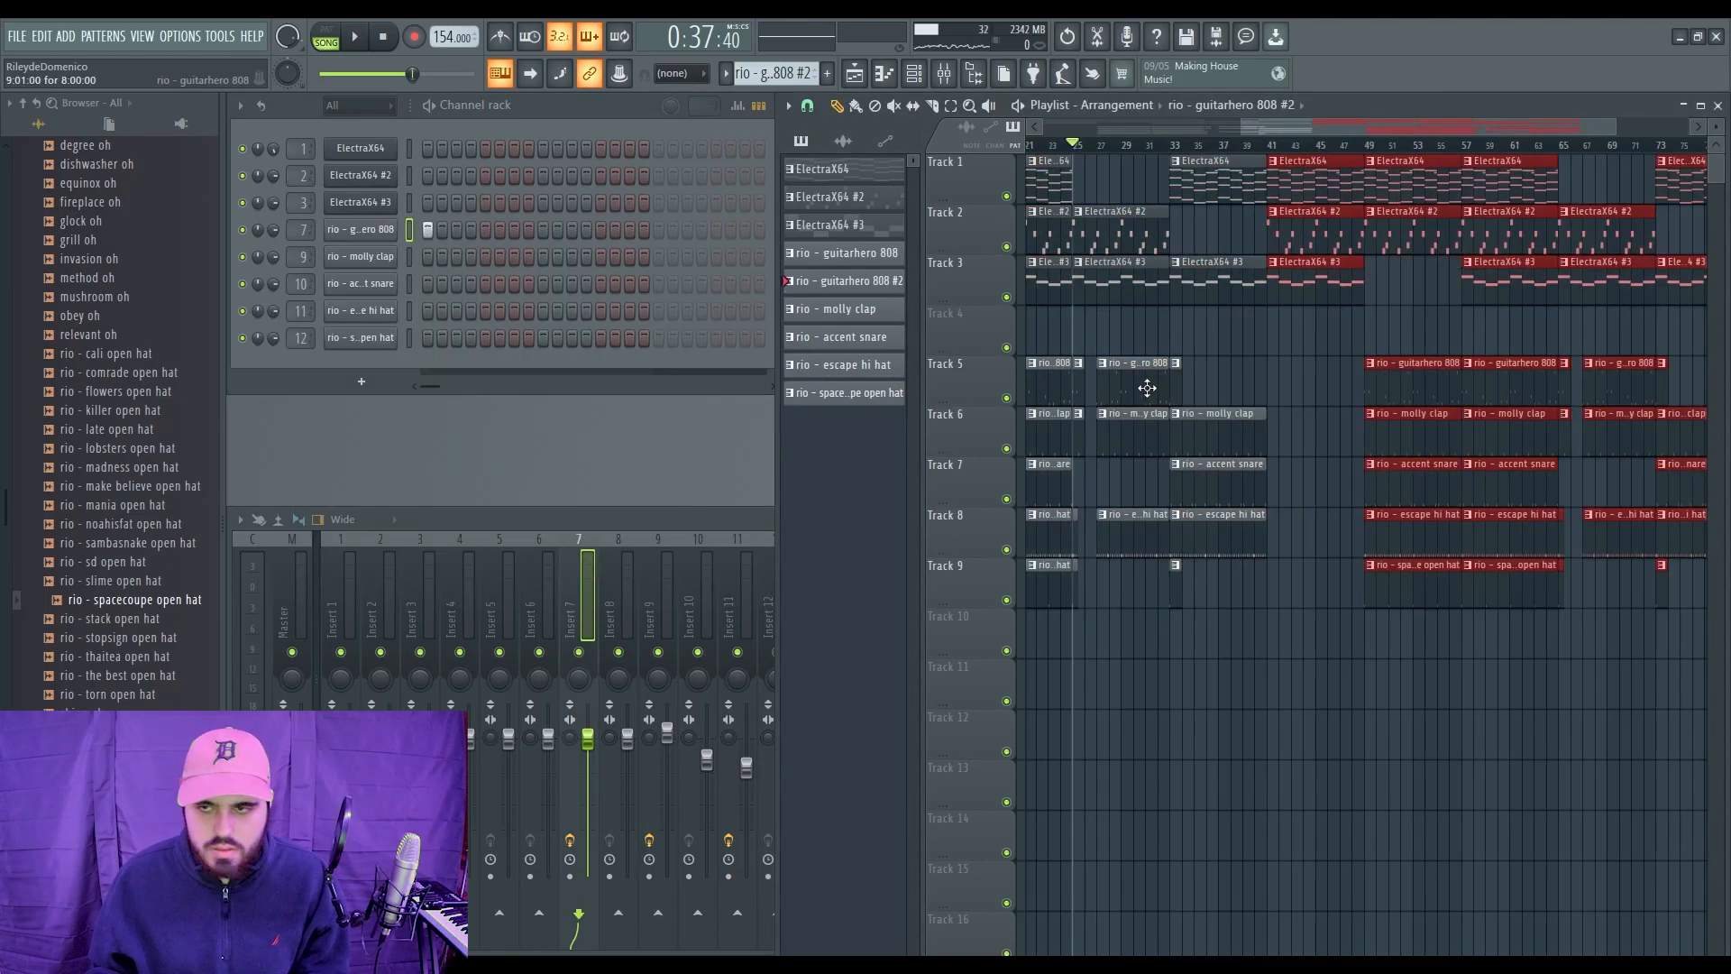
left_click(1198, 582, "ctrl")
key("ctrl+b")
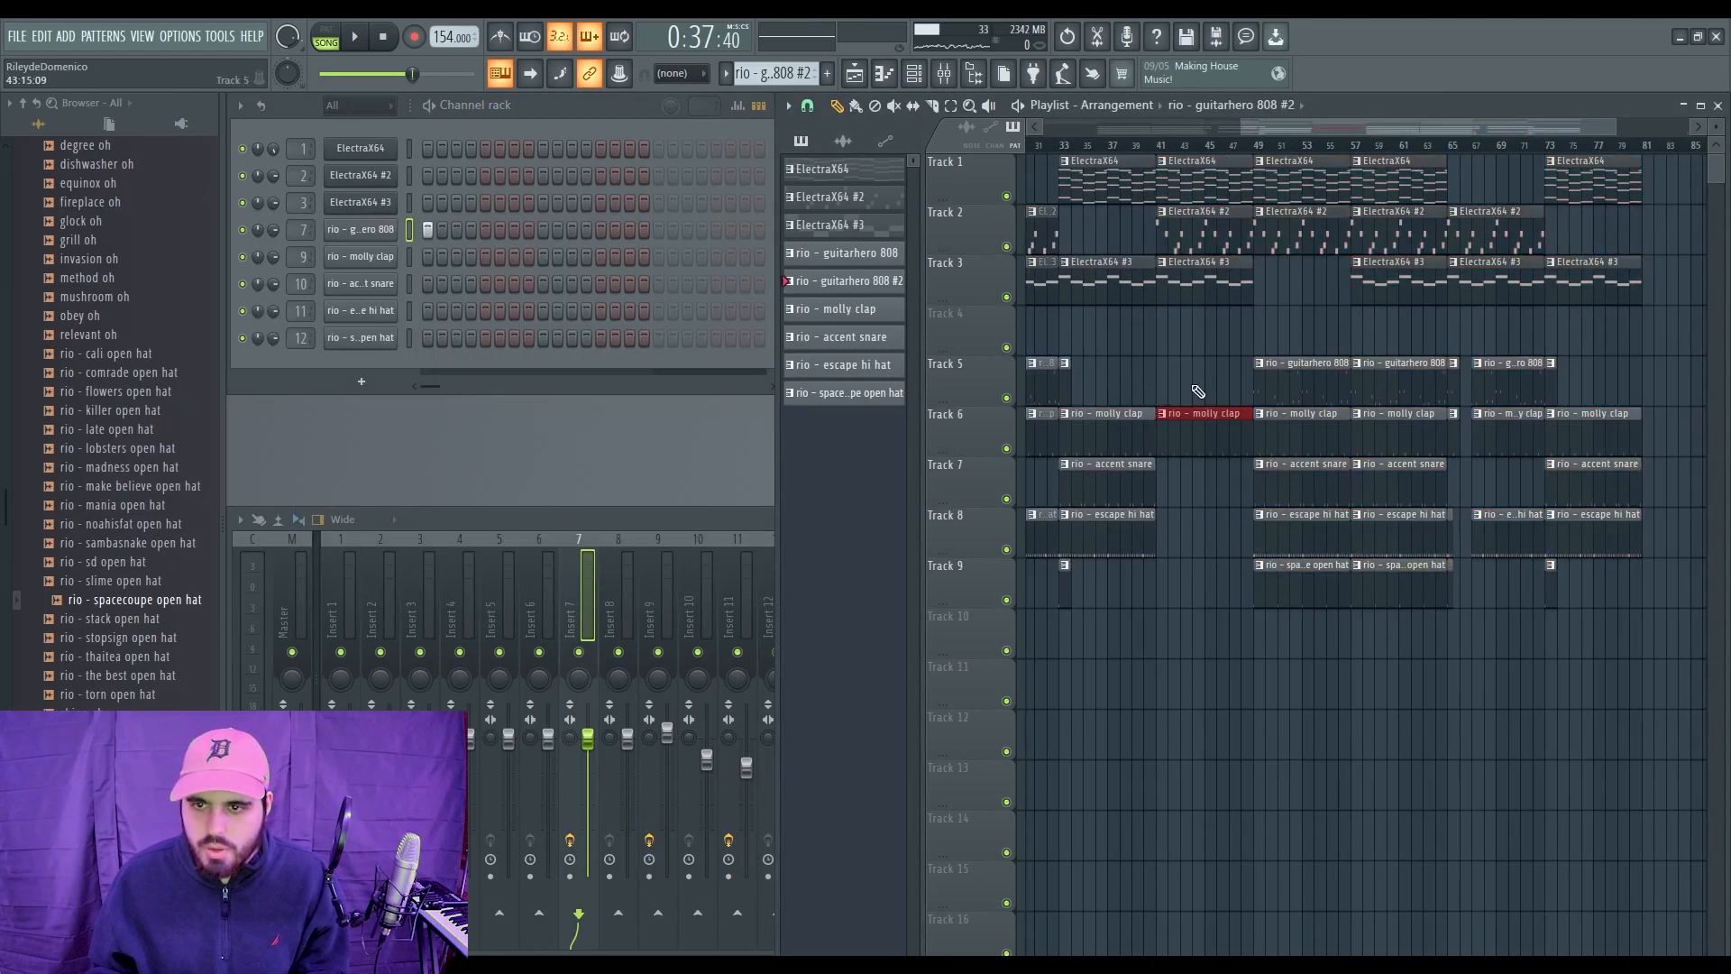
Step: Duplicate the bars 41 to 80 section from bar 81, delete its ending from bar 105, and repeat bars 97 to 104 through bar 112
left_click_drag(1147, 158, 1619, 660)
key("ctrl+b")
left_click(1569, 583, "ctrl")
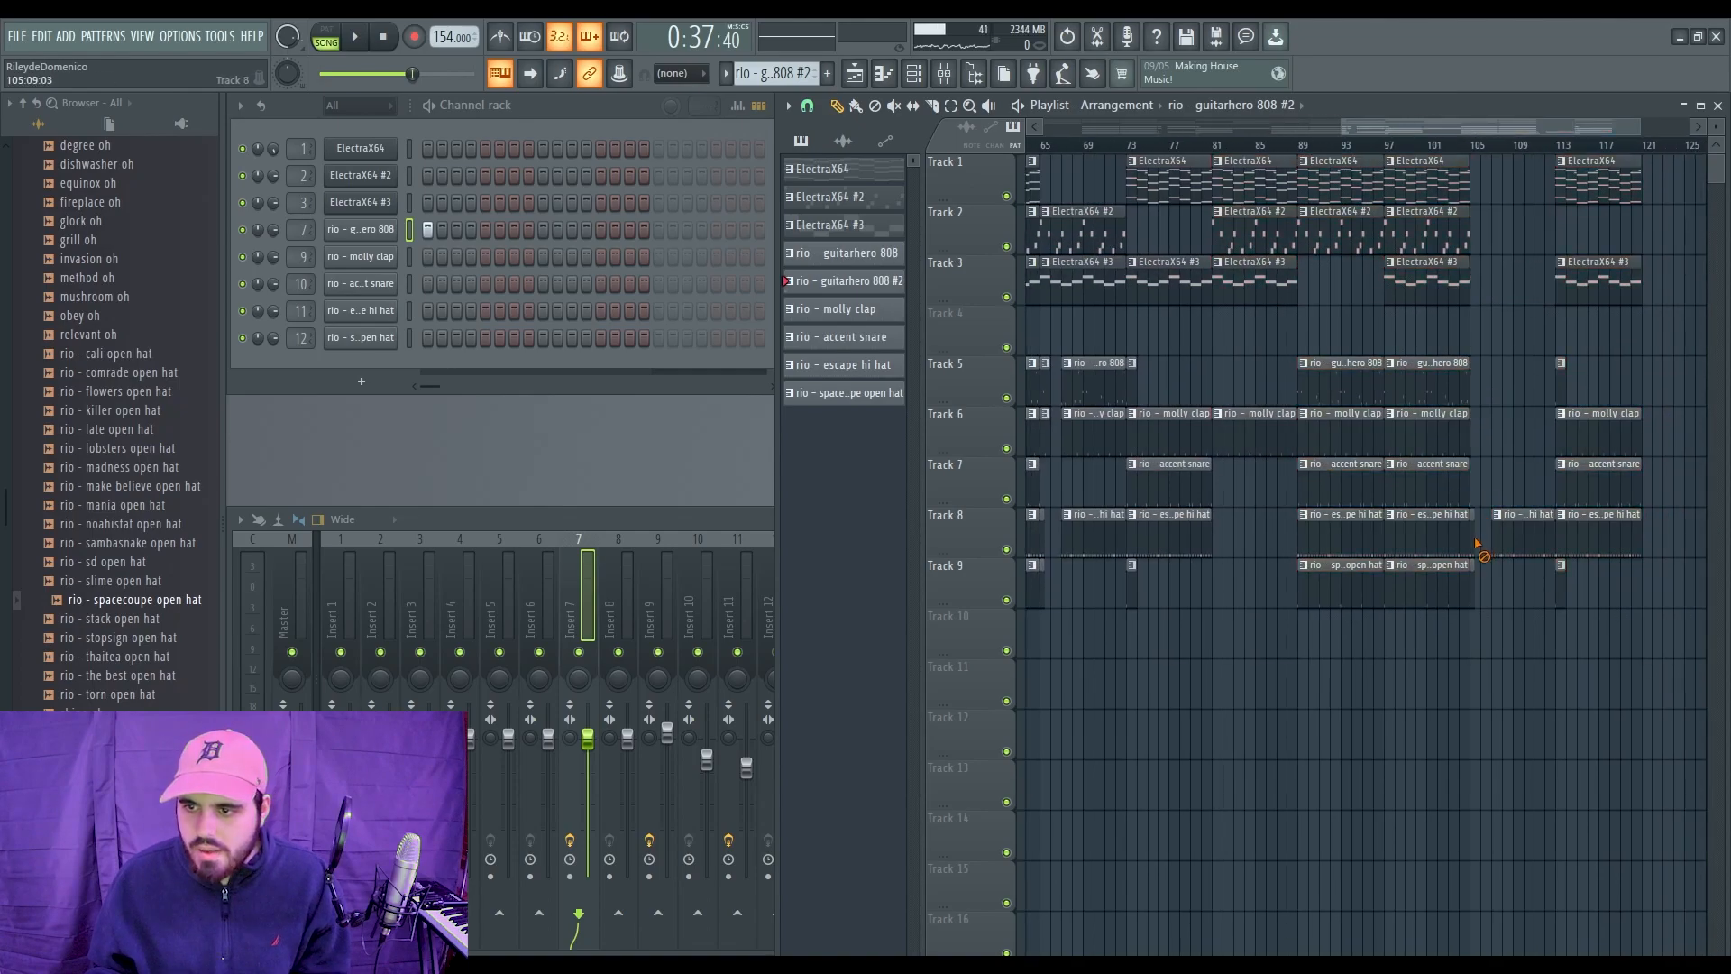
left_click_drag(1475, 599, 1565, 163)
left_click_drag(1473, 155, 1388, 613)
key("ctrl+b")
Step: Create a master volume automation clip on track 13 and shape its end into a curved fade-out finishing at bar 113
left_click(1336, 715)
left_click(291, 687)
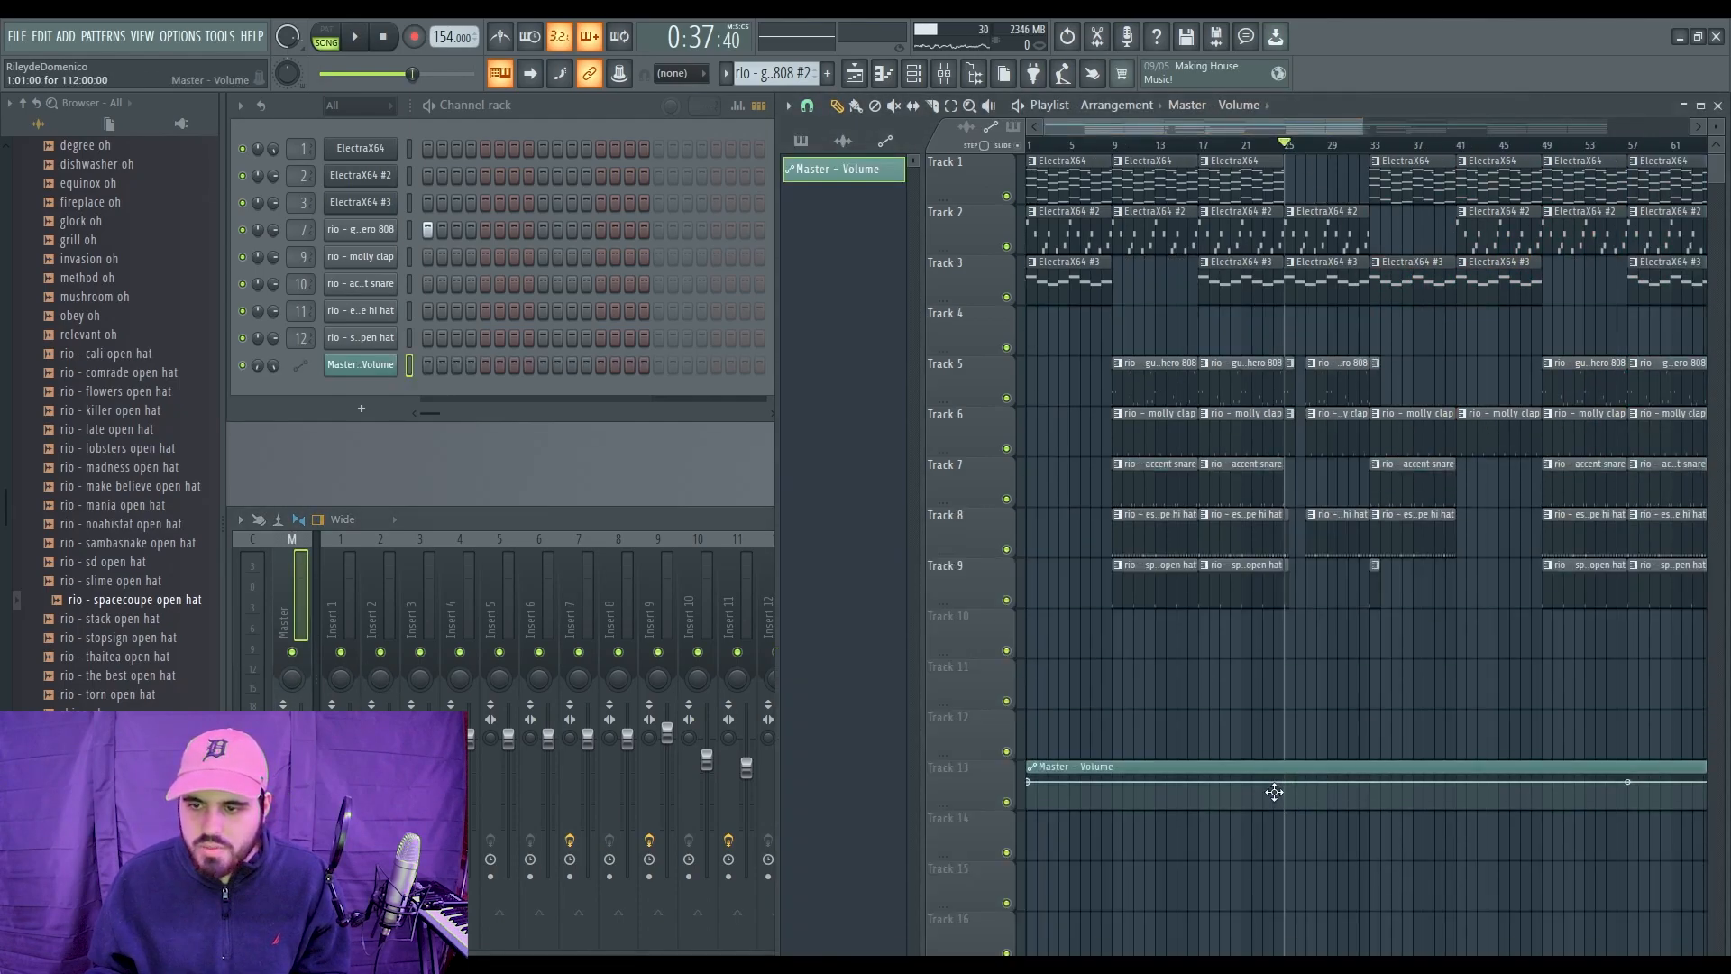
scroll(1664, 185, "right", 1)
scroll(1553, 707, "down", 2)
scroll(1426, 699, "up", 4, "ctrl")
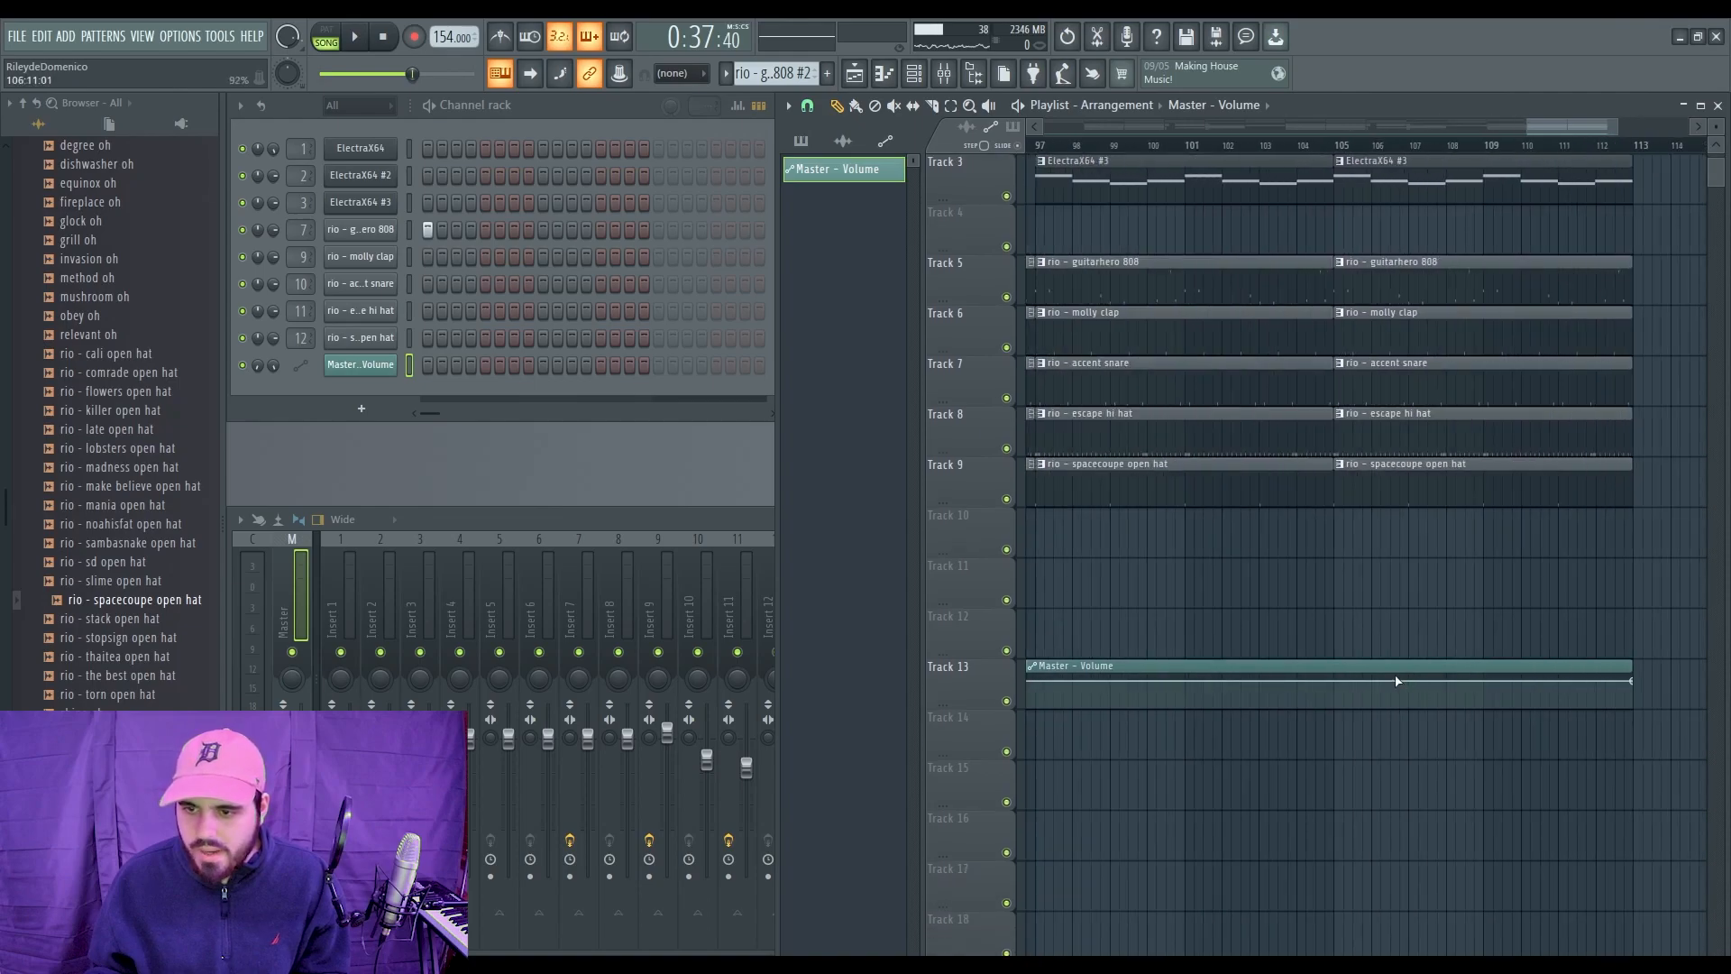
right_click(1333, 681)
right_click(1482, 681)
left_click_drag(1633, 691, 1408, 658)
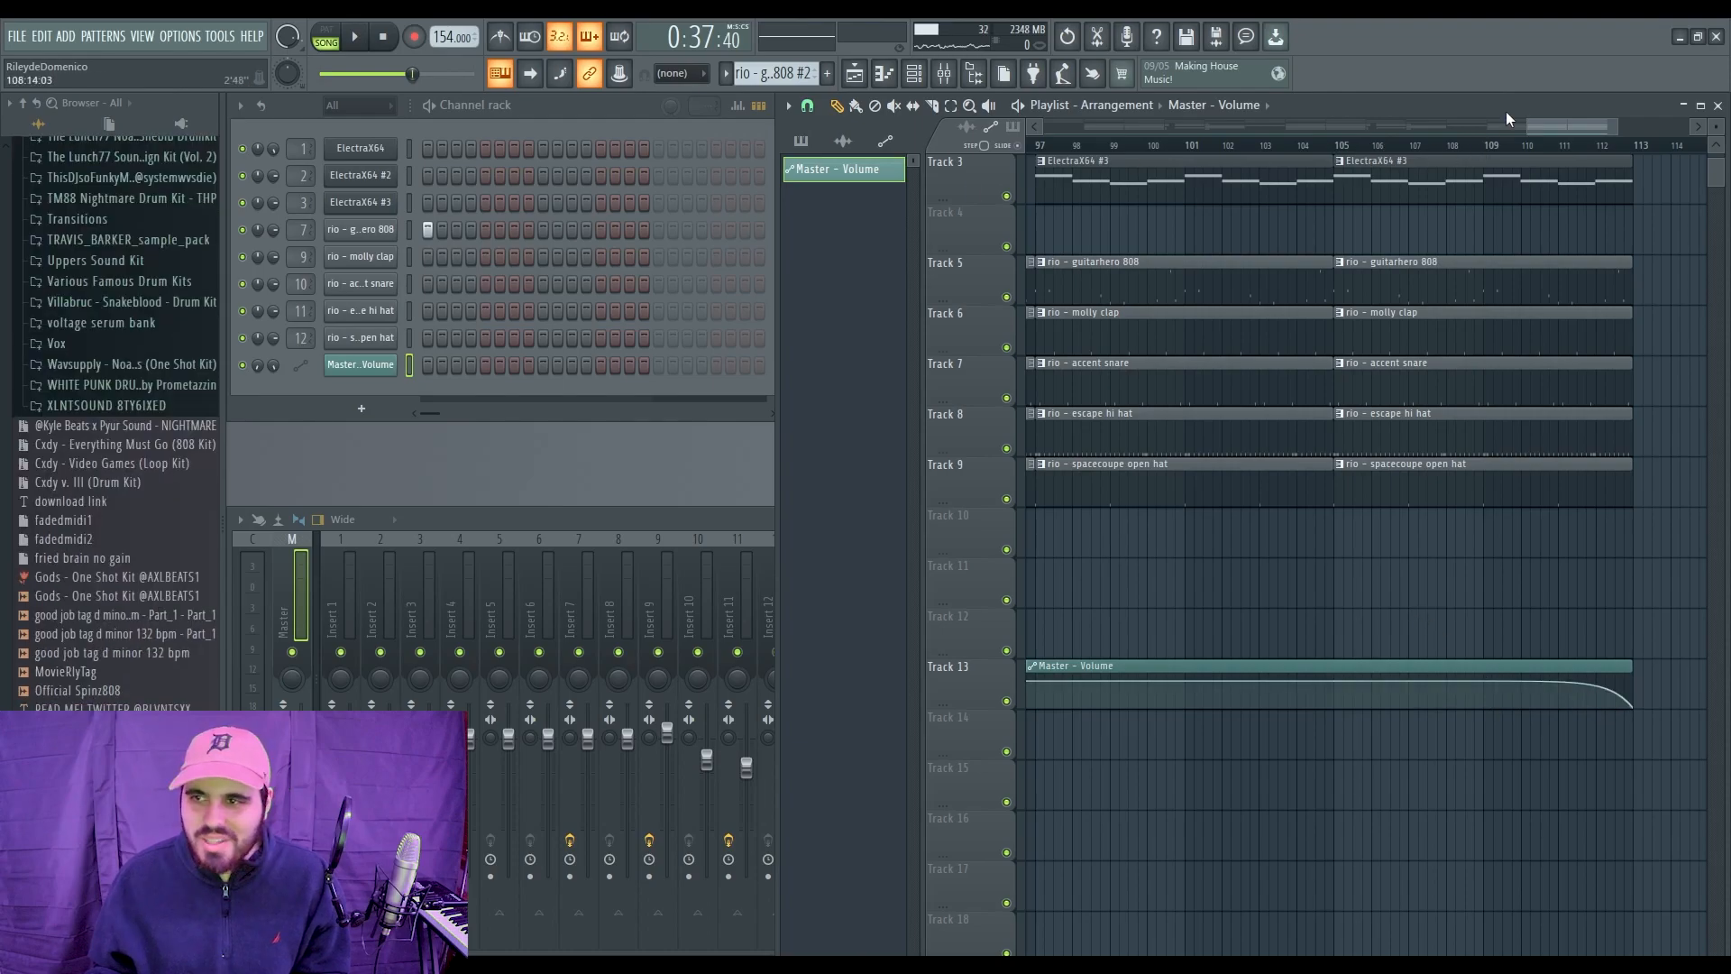
Step: Place the rly tag sample on track 4 at bar 5 and move the Master - Volume automation clip up to track 11
scroll(1436, 151, "down", 5)
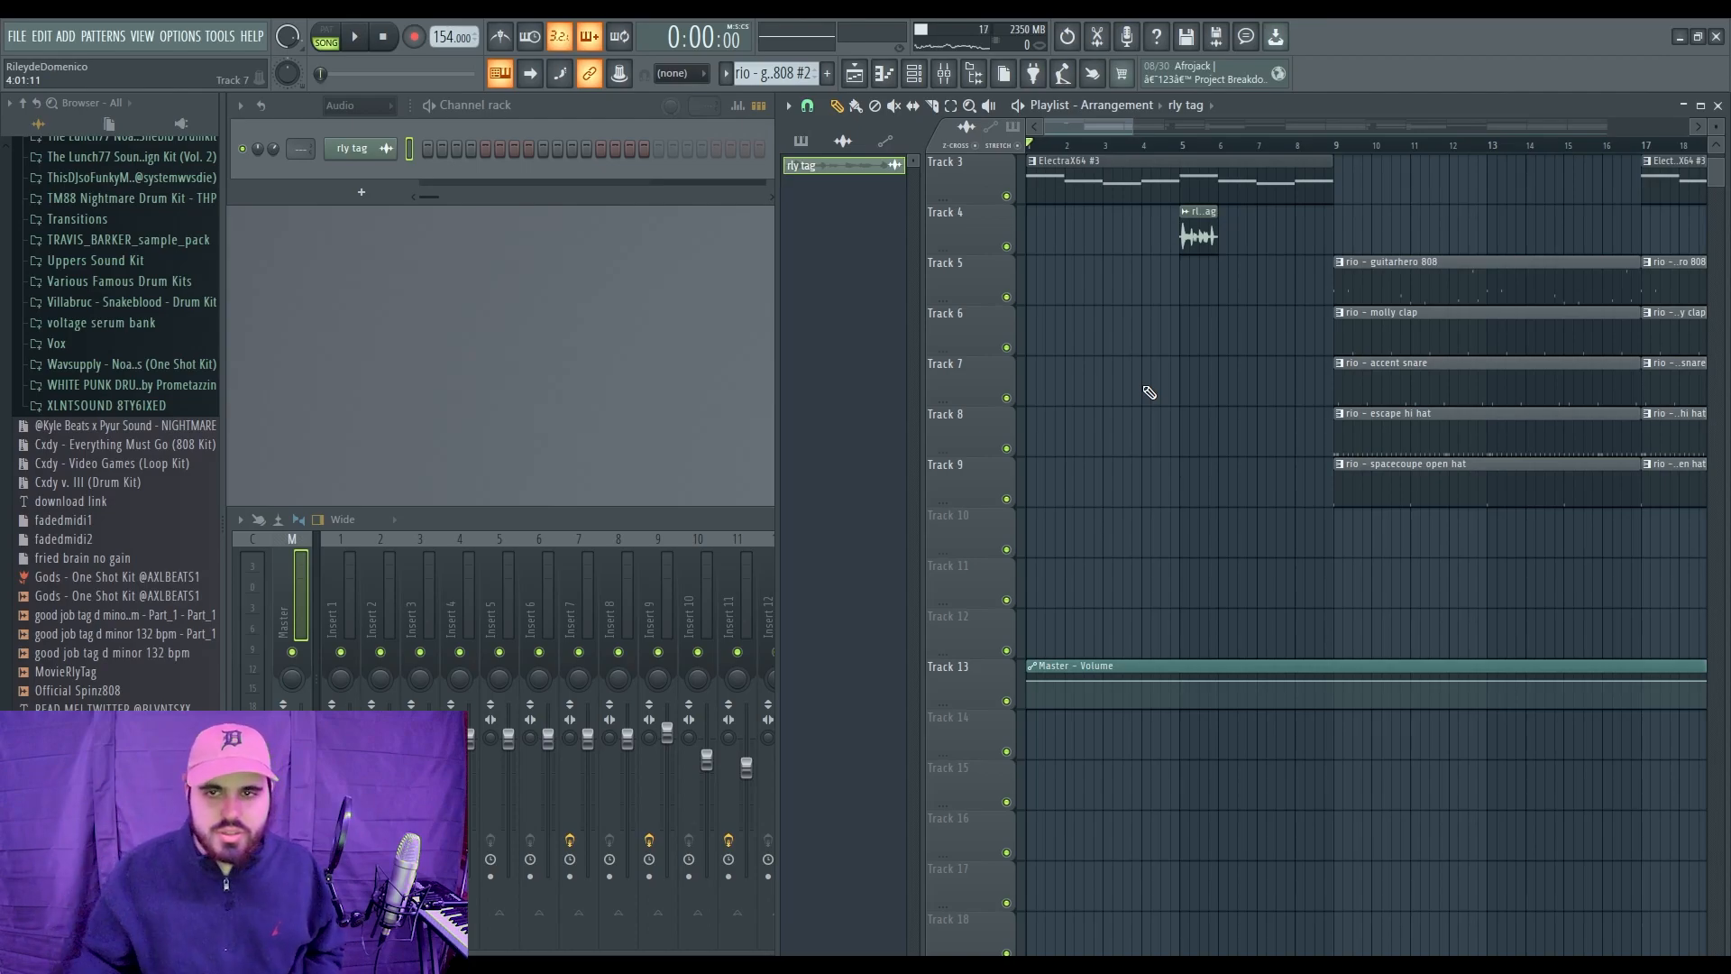
left_click_drag(1135, 122, 1293, 124)
scroll(1148, 556, "up", 2)
left_click_drag(1090, 703, 1111, 839, "ctrl")
key("shift+Up")
key("shift+Up")
right_click(1066, 411)
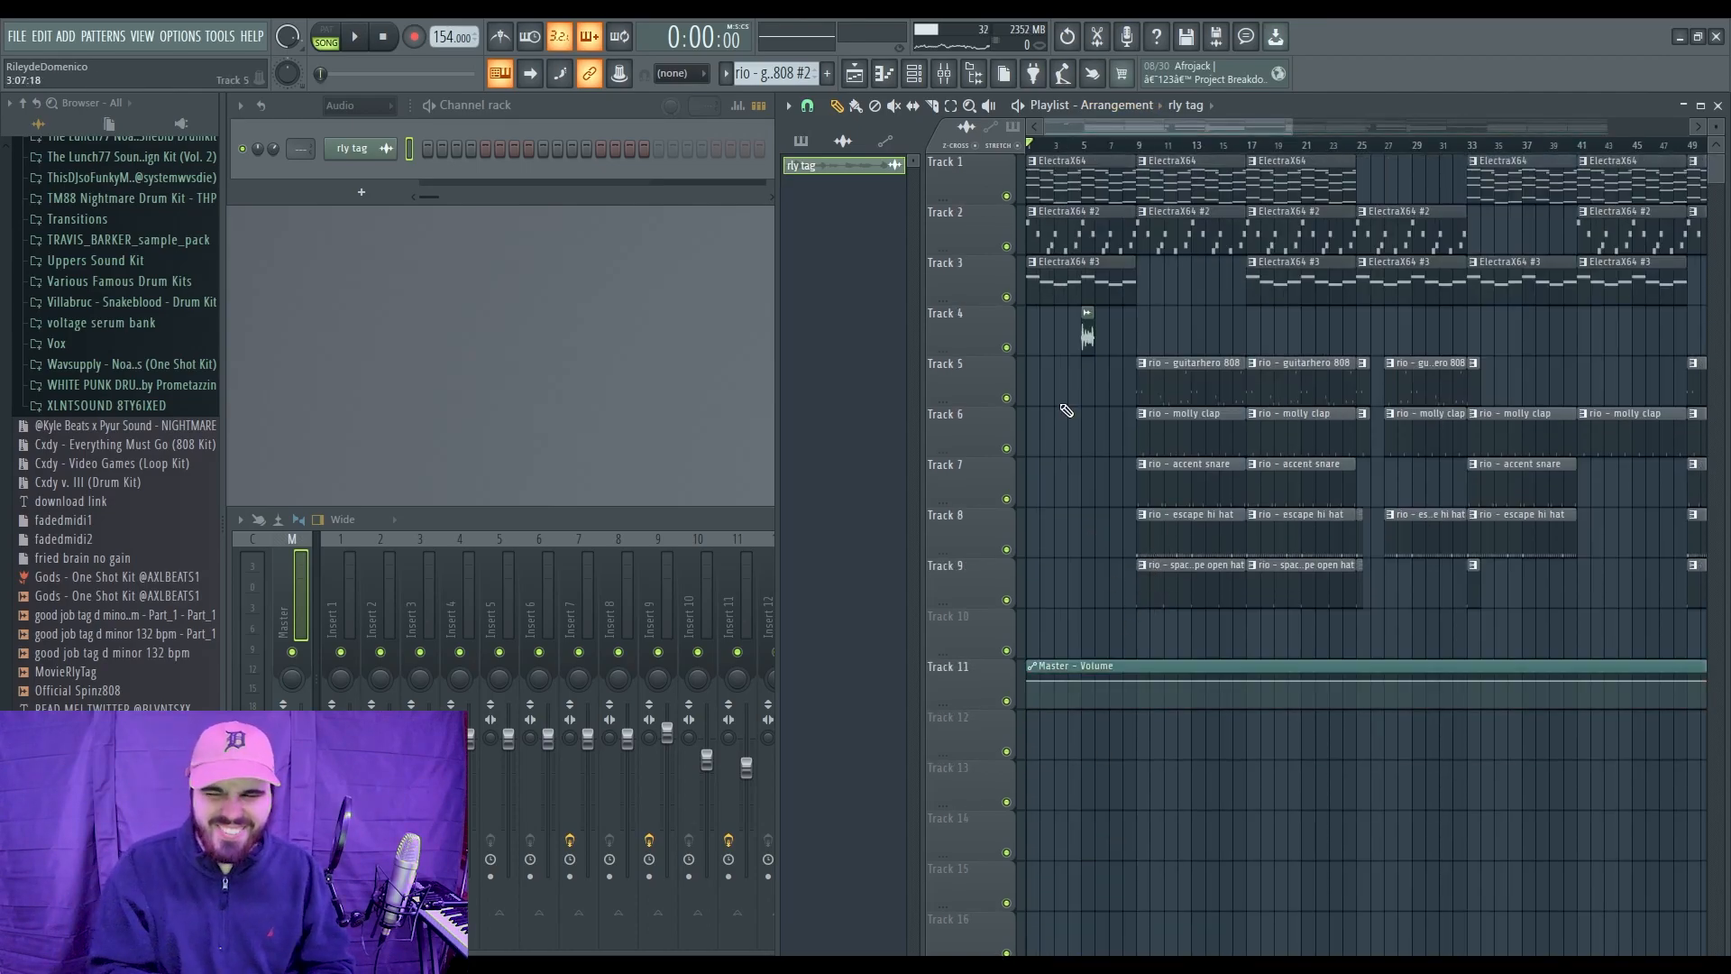
Step: Play the arrangement from the start to check how its sections flow, and stop playback
key("space")
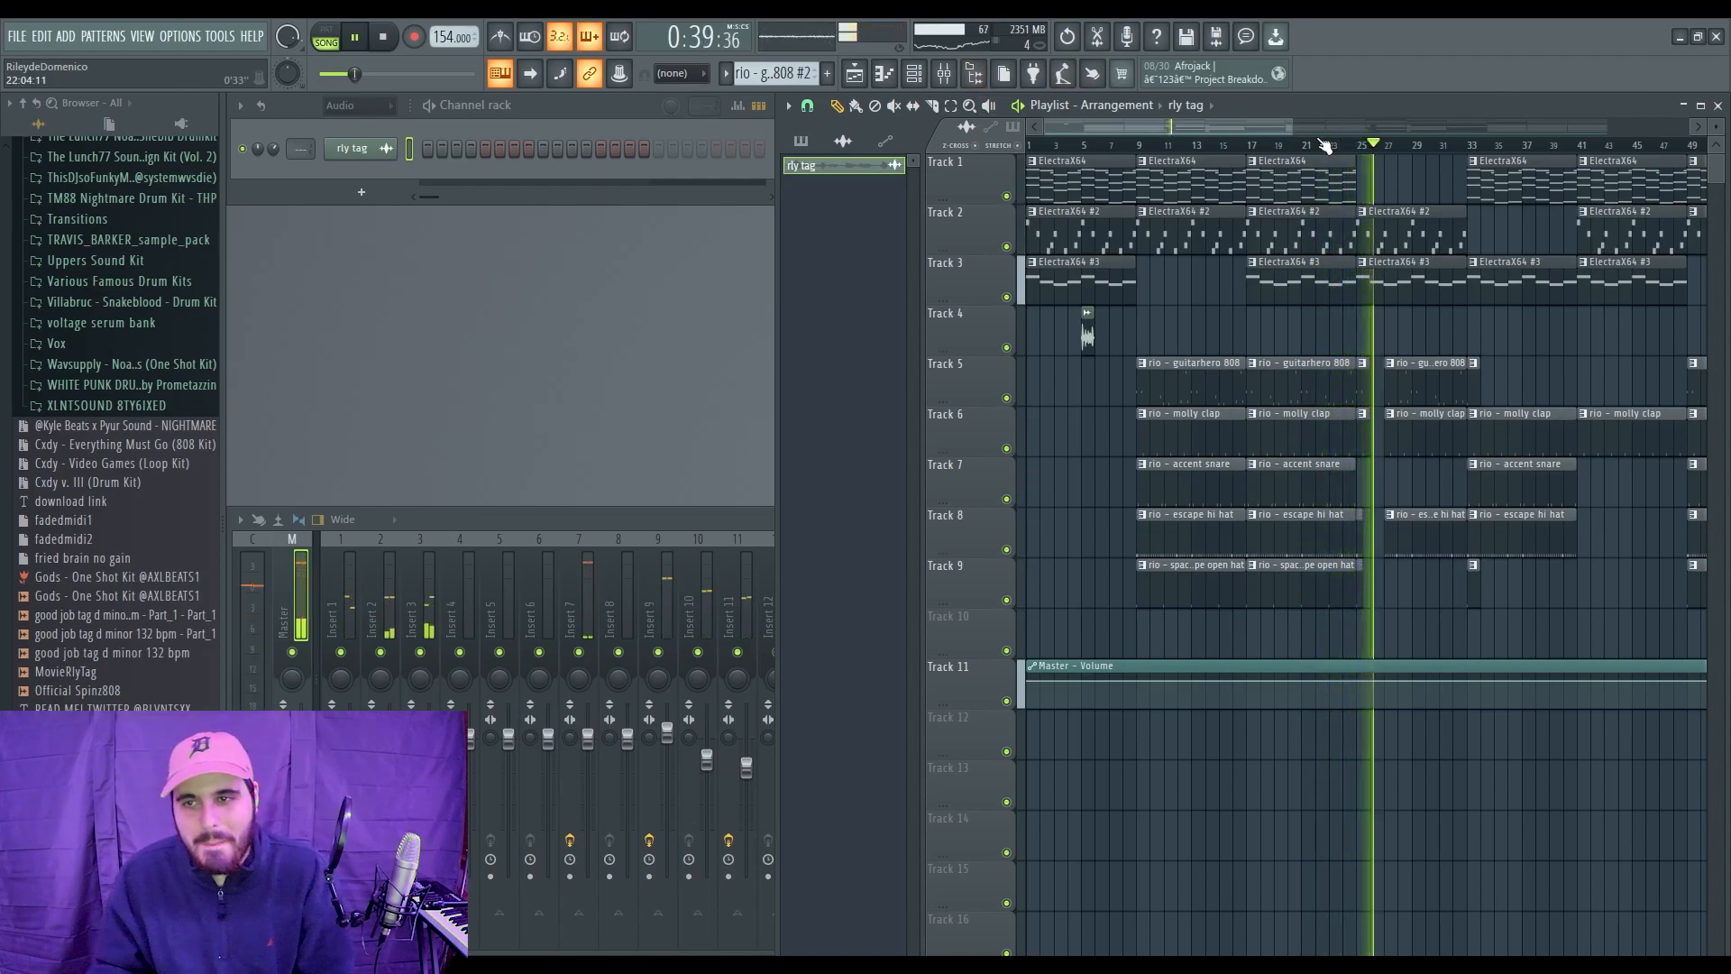
left_click_drag(1291, 122, 1453, 125)
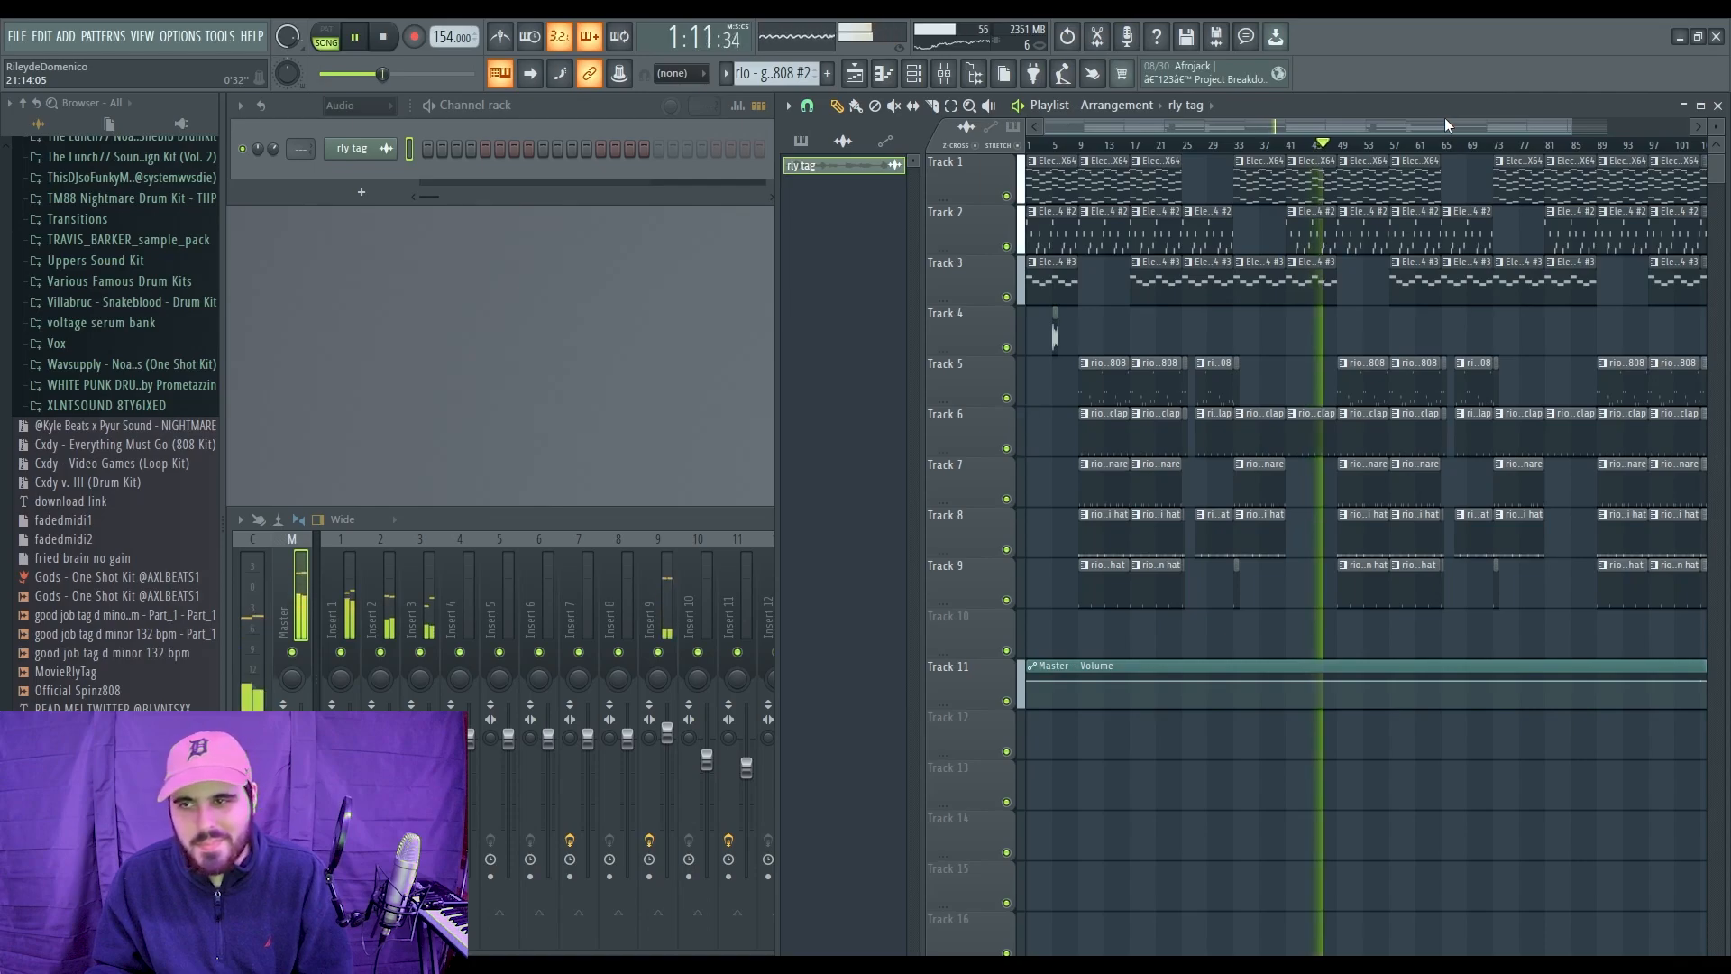
left_click_drag(1573, 126, 1658, 127)
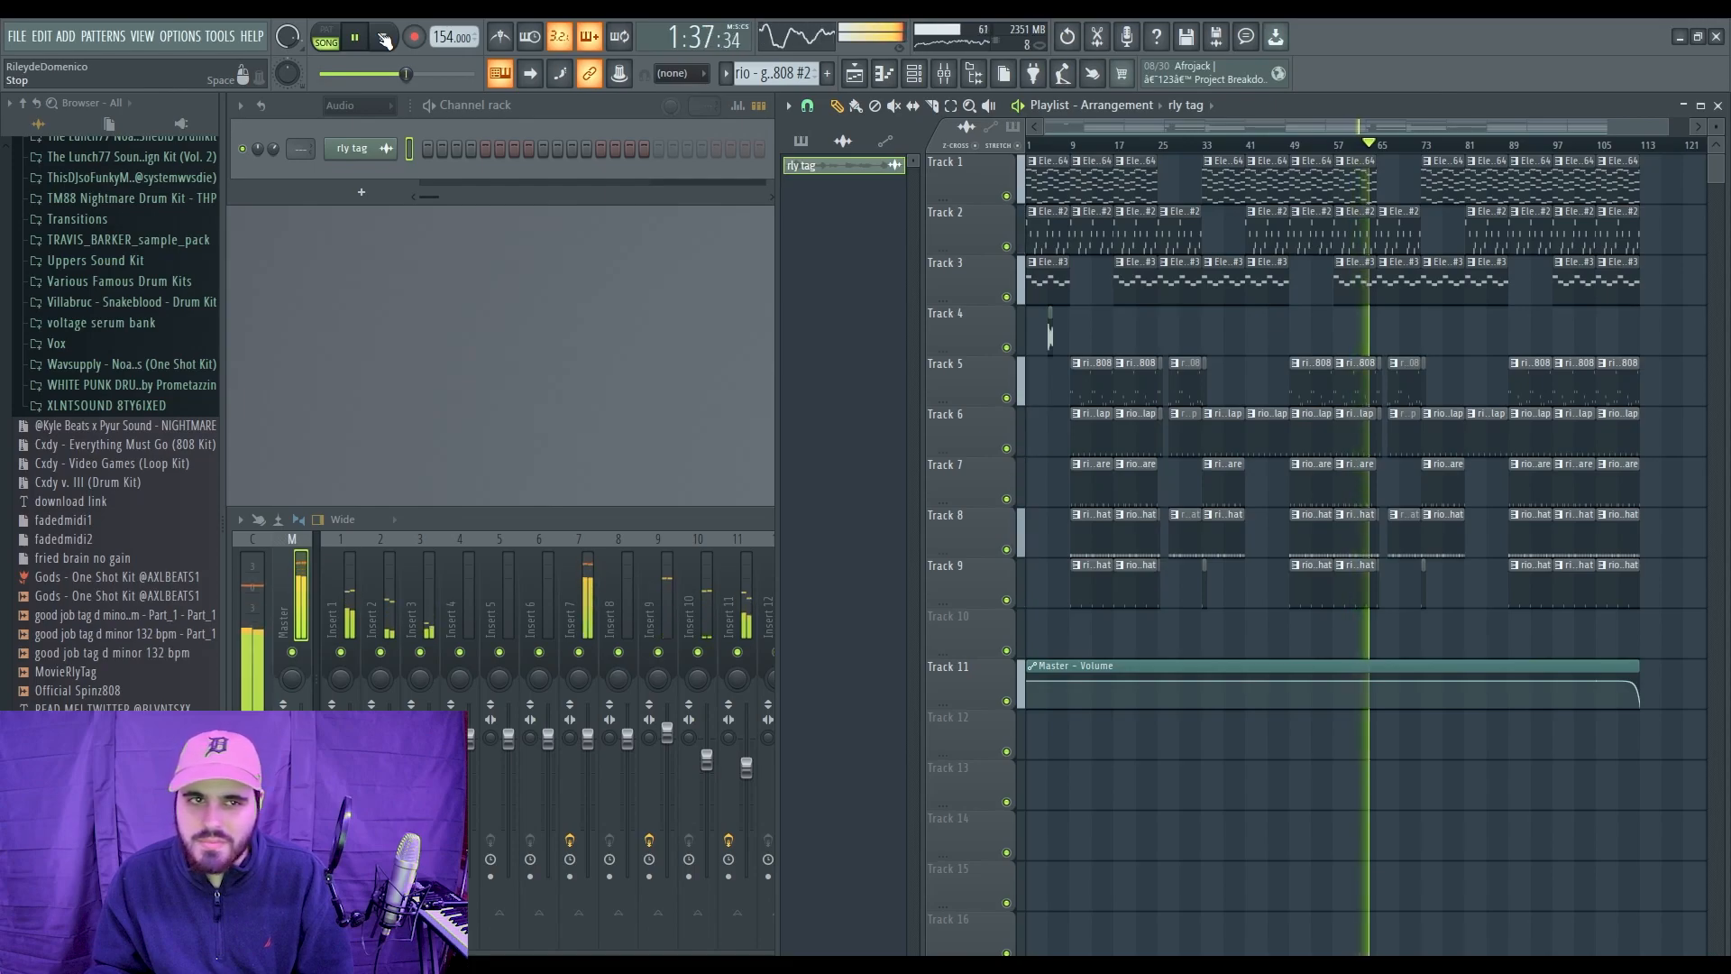
left_click(384, 39)
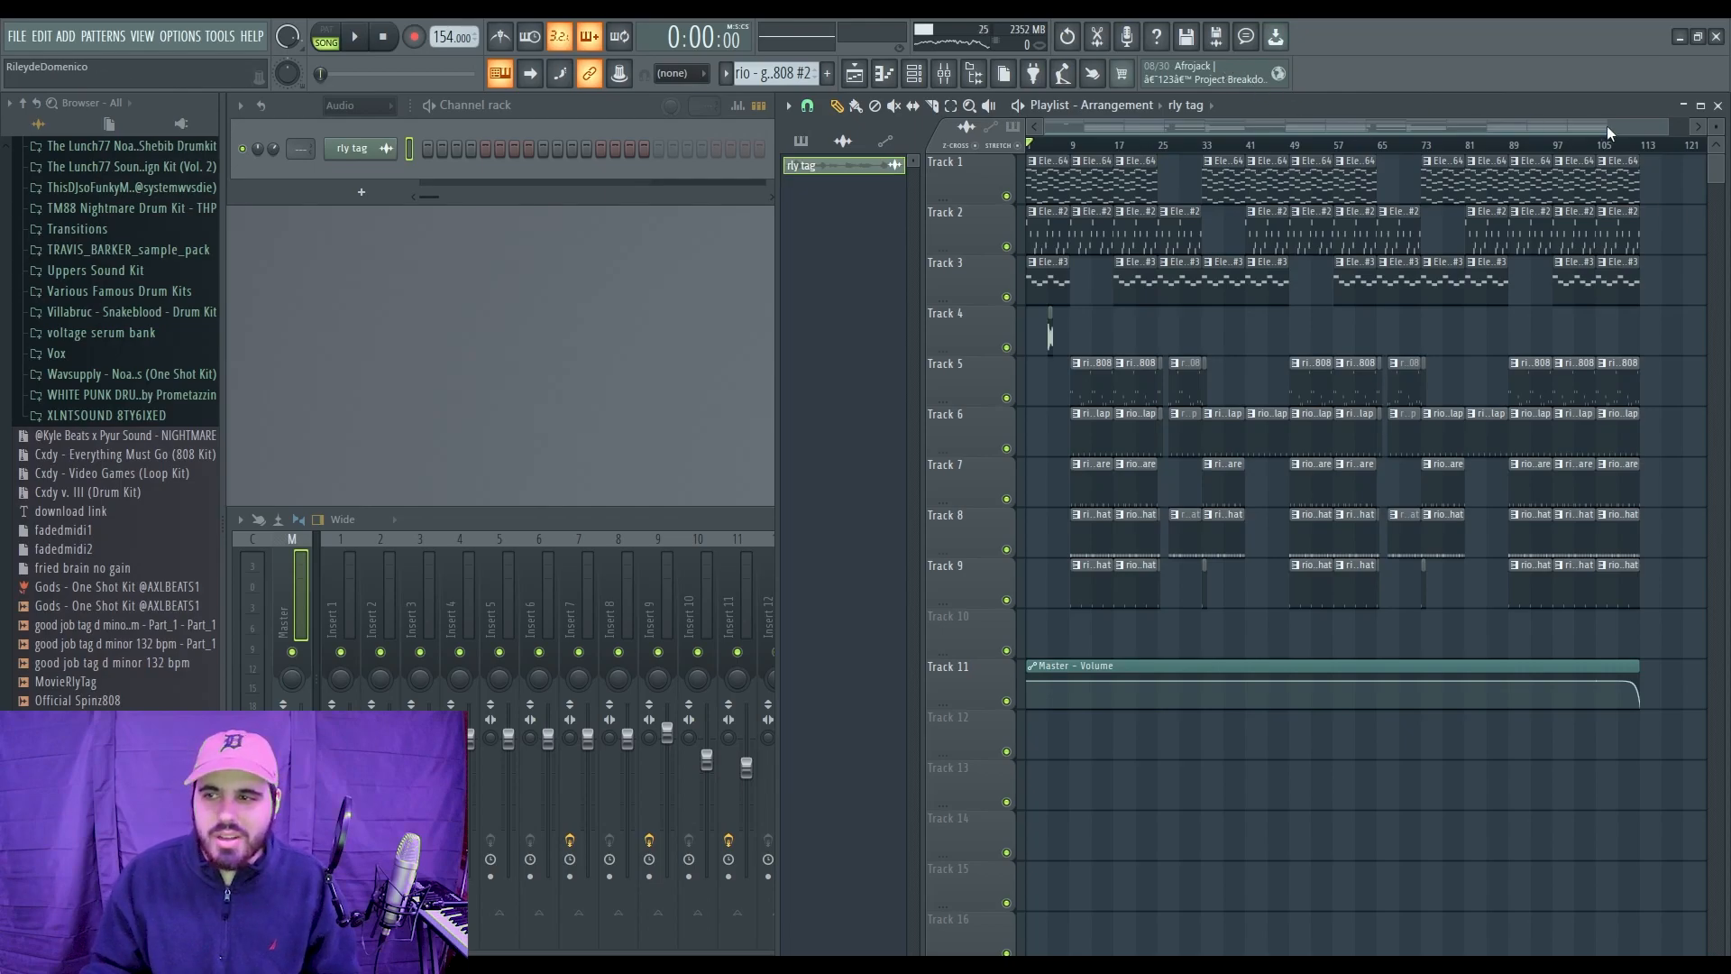
Step: Isolate the drum tracks 5 to 9 and listen to them from bar 9
left_click_drag(1668, 122, 1579, 137)
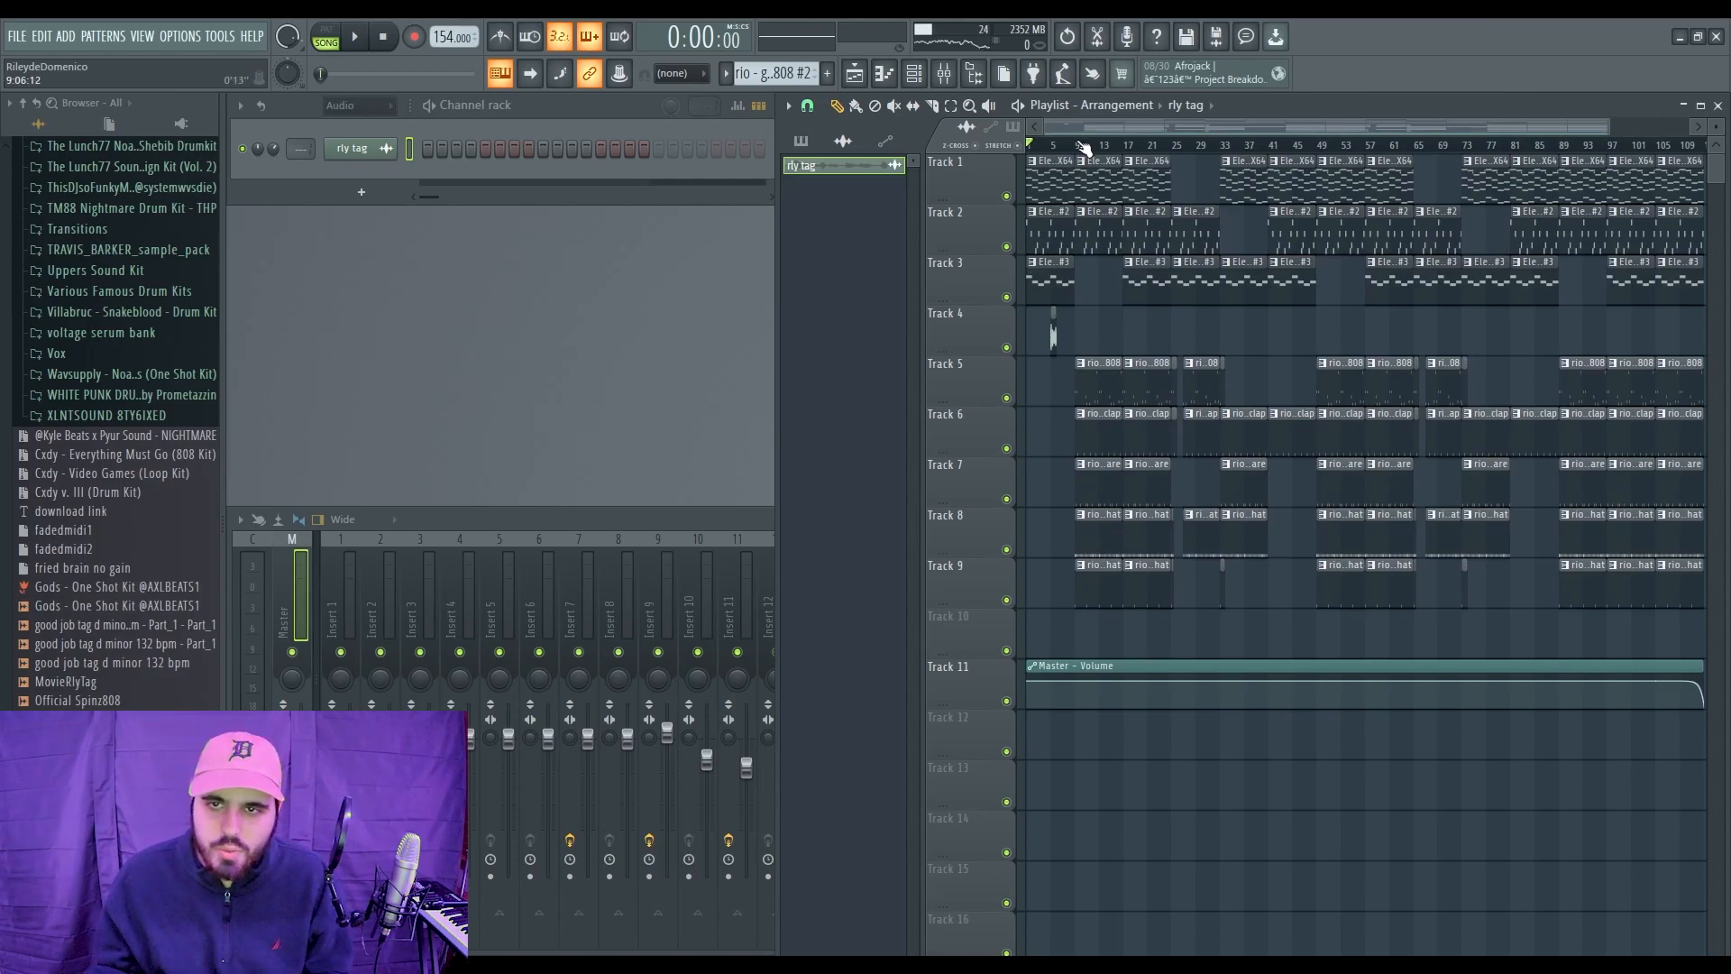
left_click_drag(1006, 398, 1008, 603)
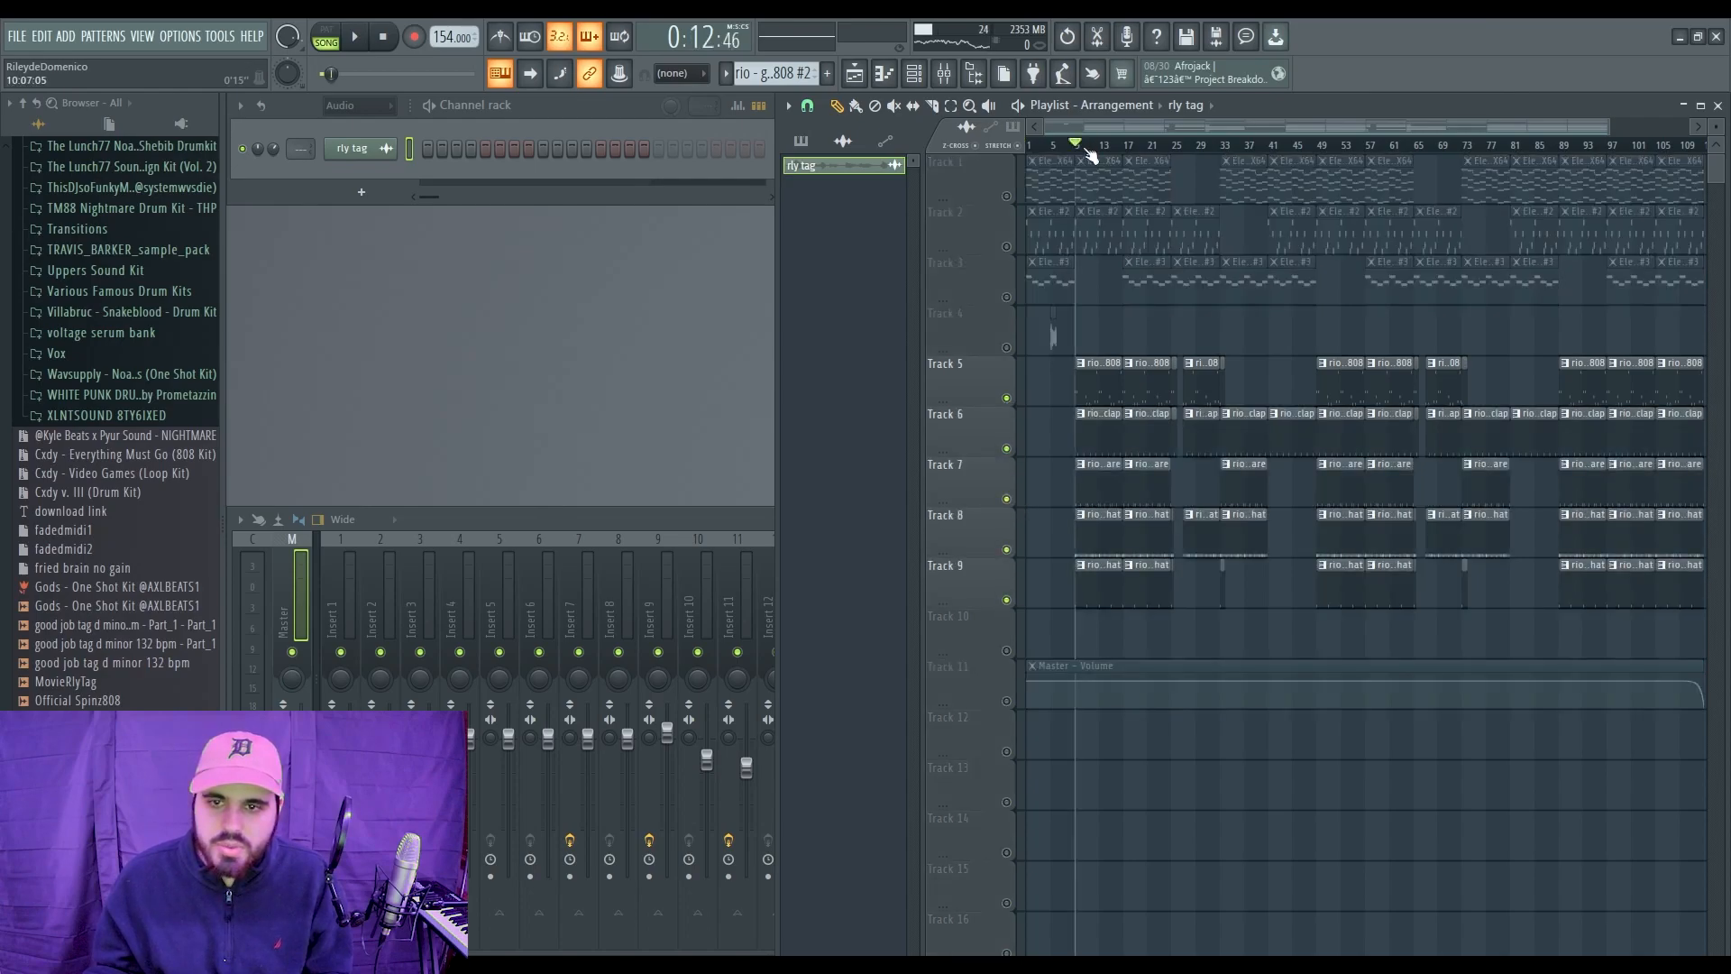
key("space")
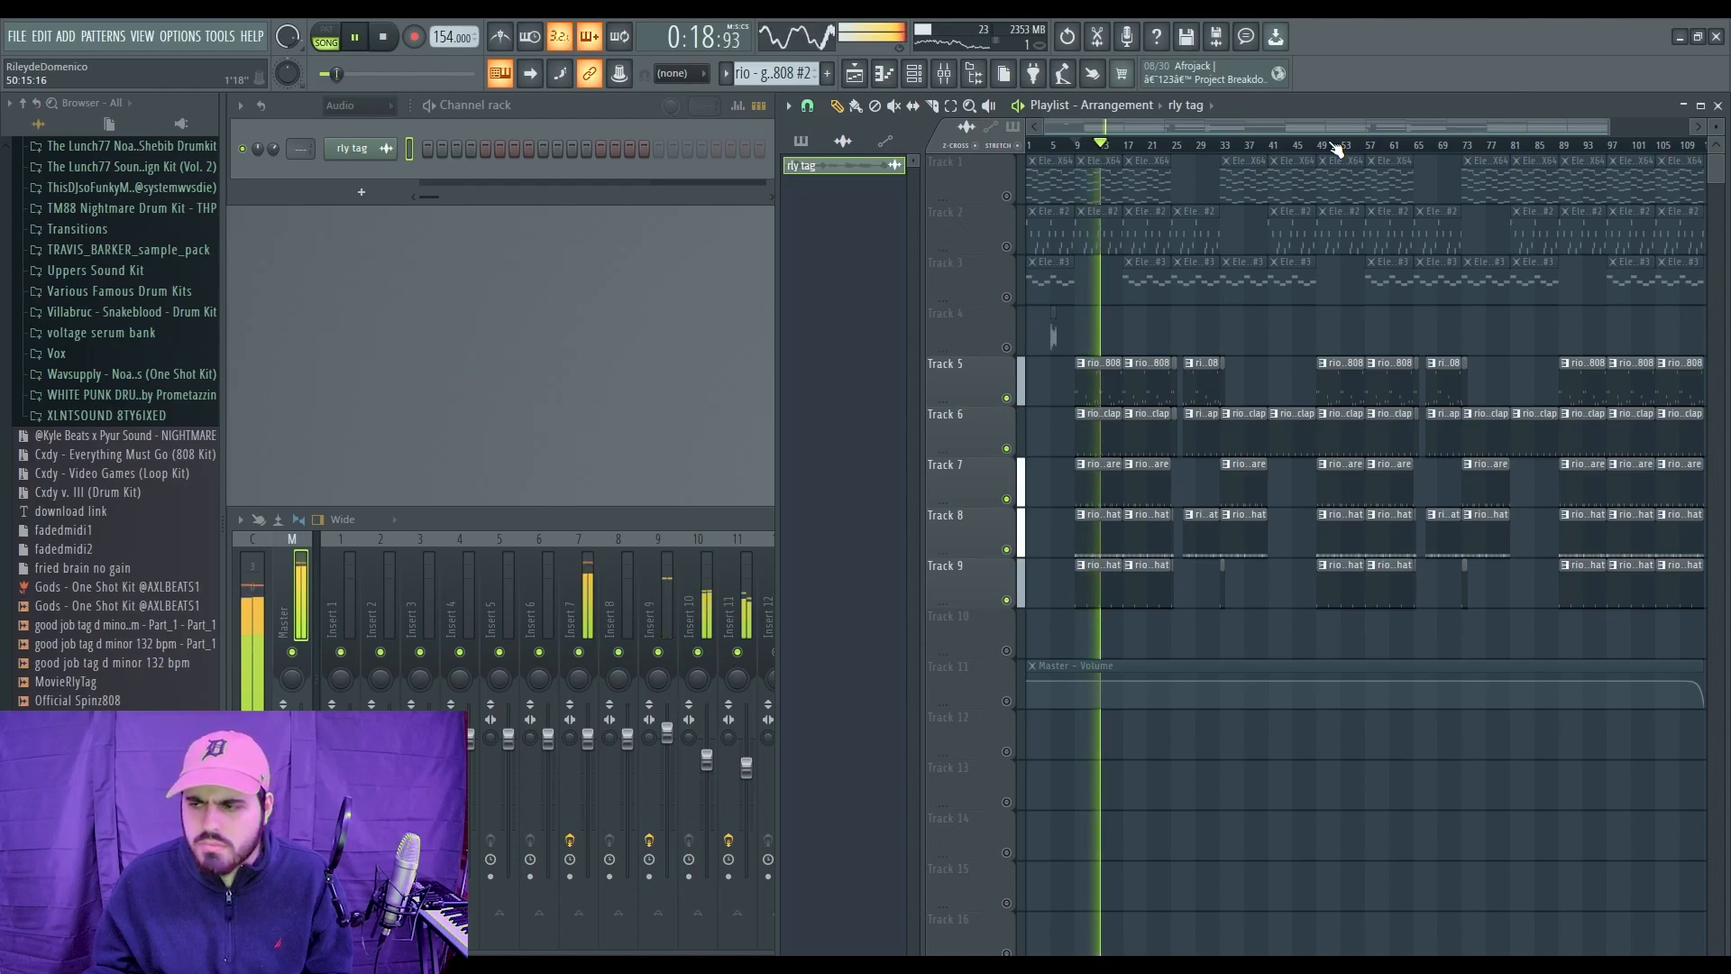
key("space")
Step: Restore playback of all playlist tracks and return the song position to the start
right_click(1009, 398)
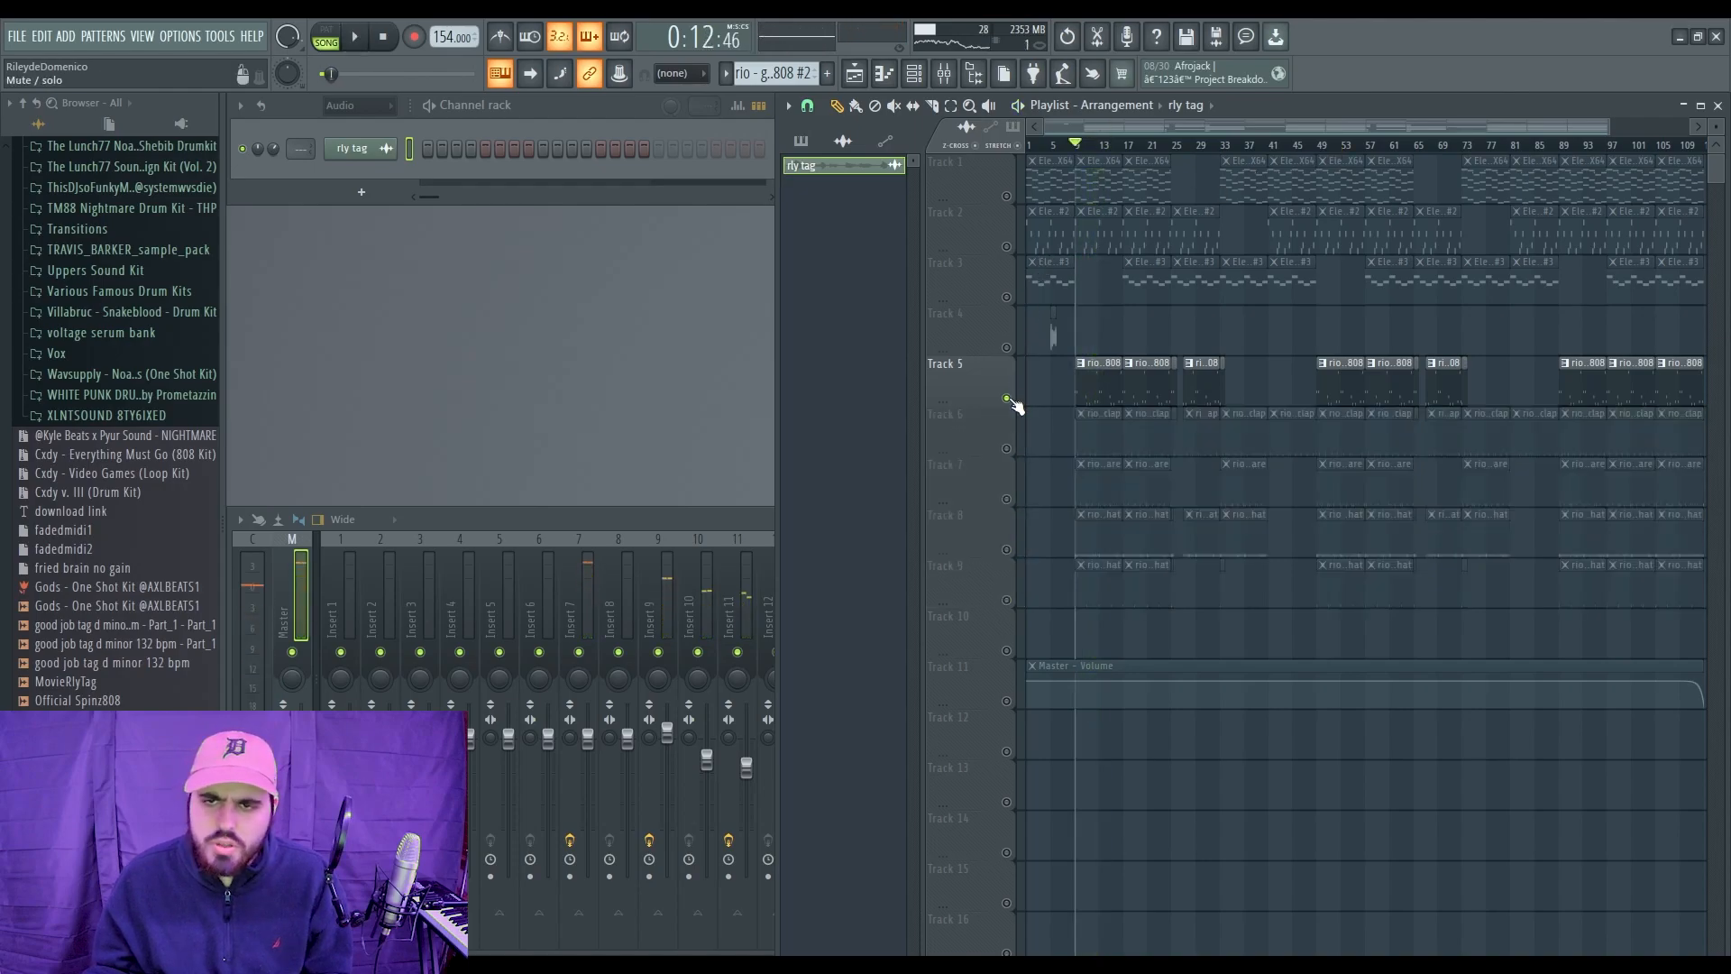
right_click(1010, 398)
left_click_drag(1048, 144, 1026, 146)
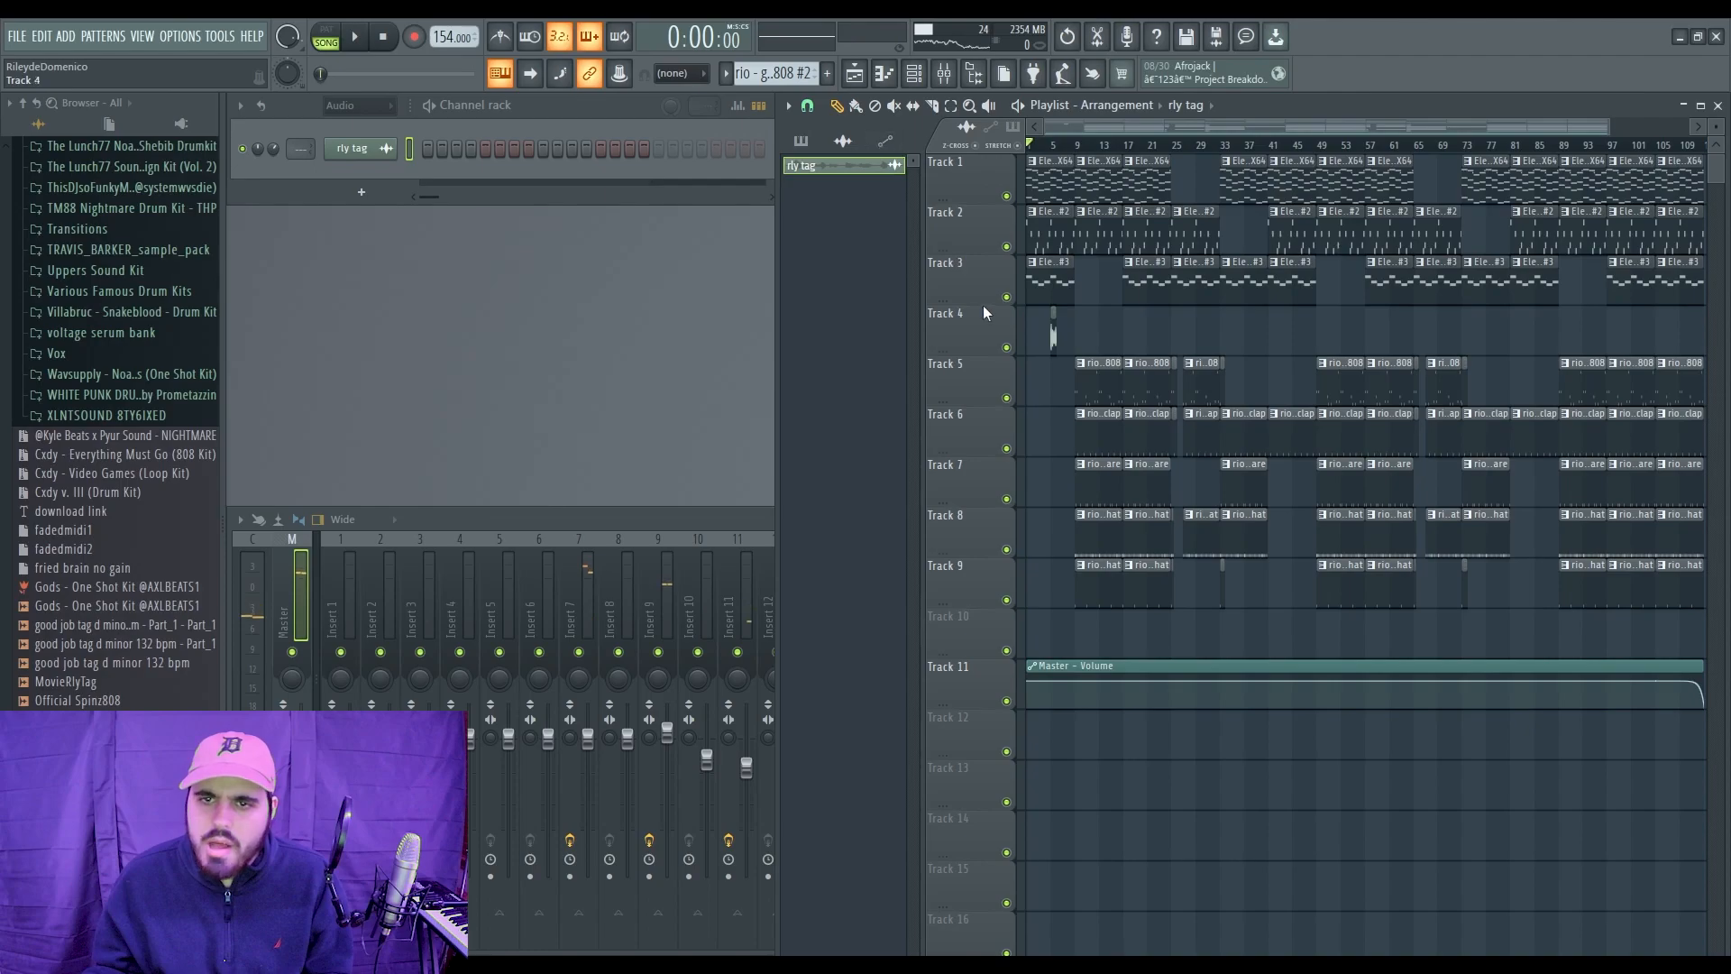
Step: Isolate the three ElectraX64 melody tracks 1 to 3 by muting every other playlist track
right_click(1006, 297)
left_click(1007, 246)
left_click(1007, 195)
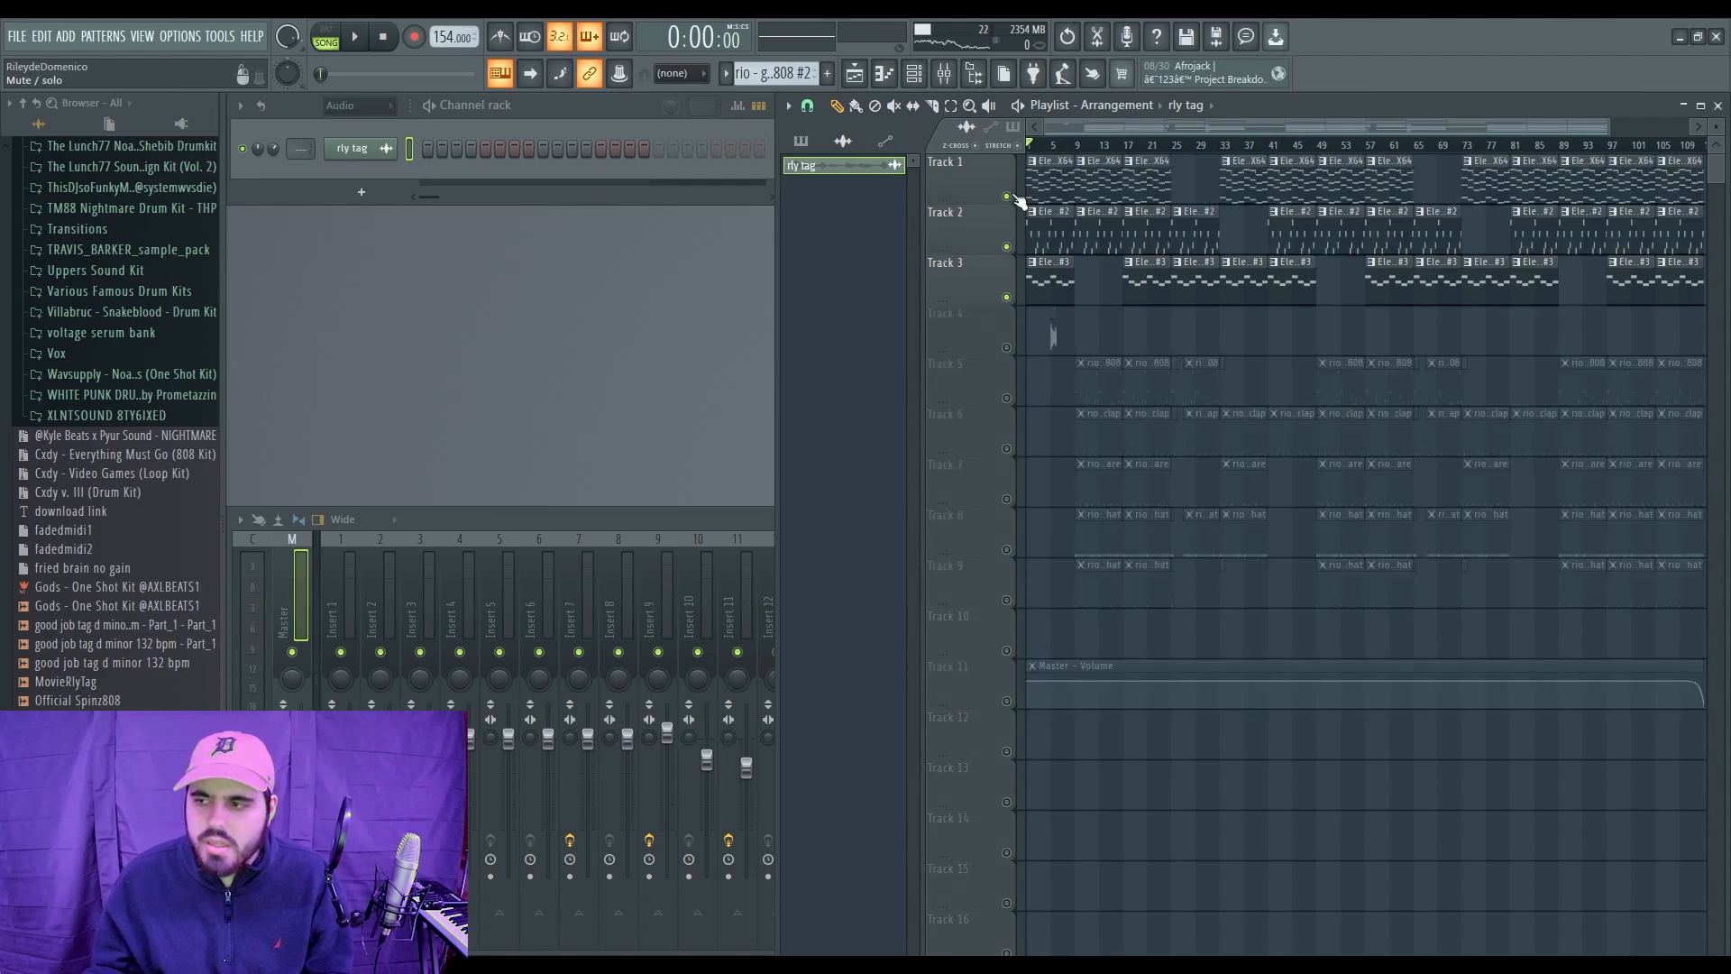
Step: Play the three isolated ElectraX64 melody tracks from the start, and stop playback
key("space")
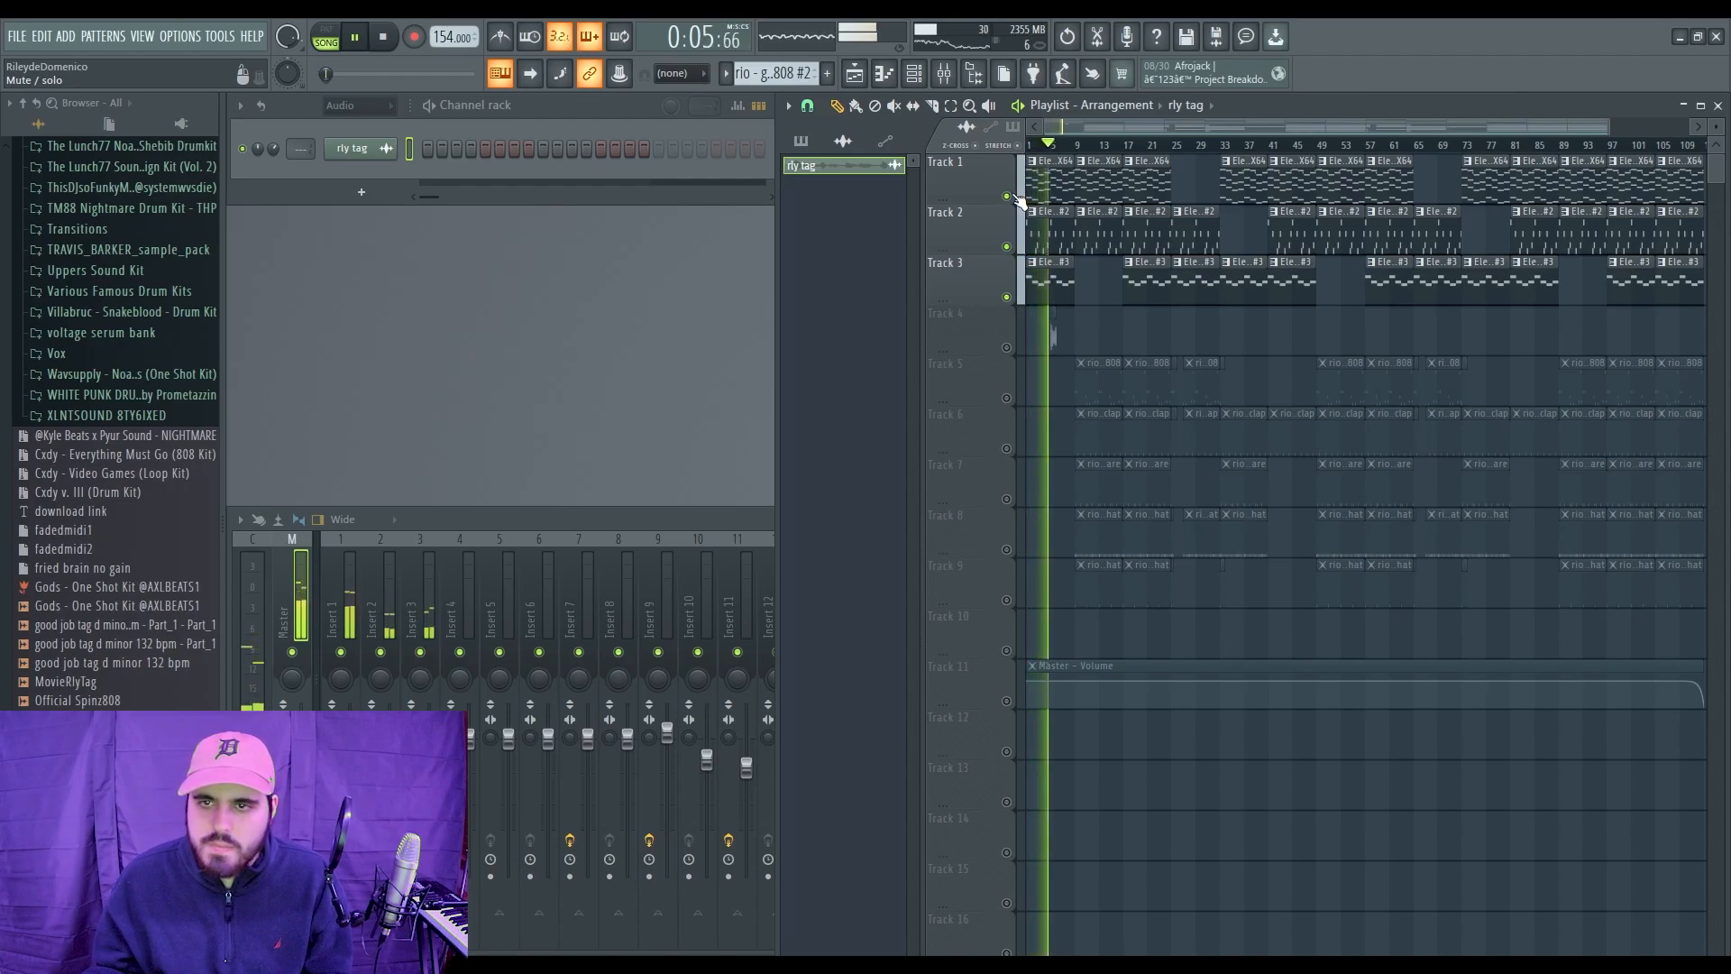
key("space")
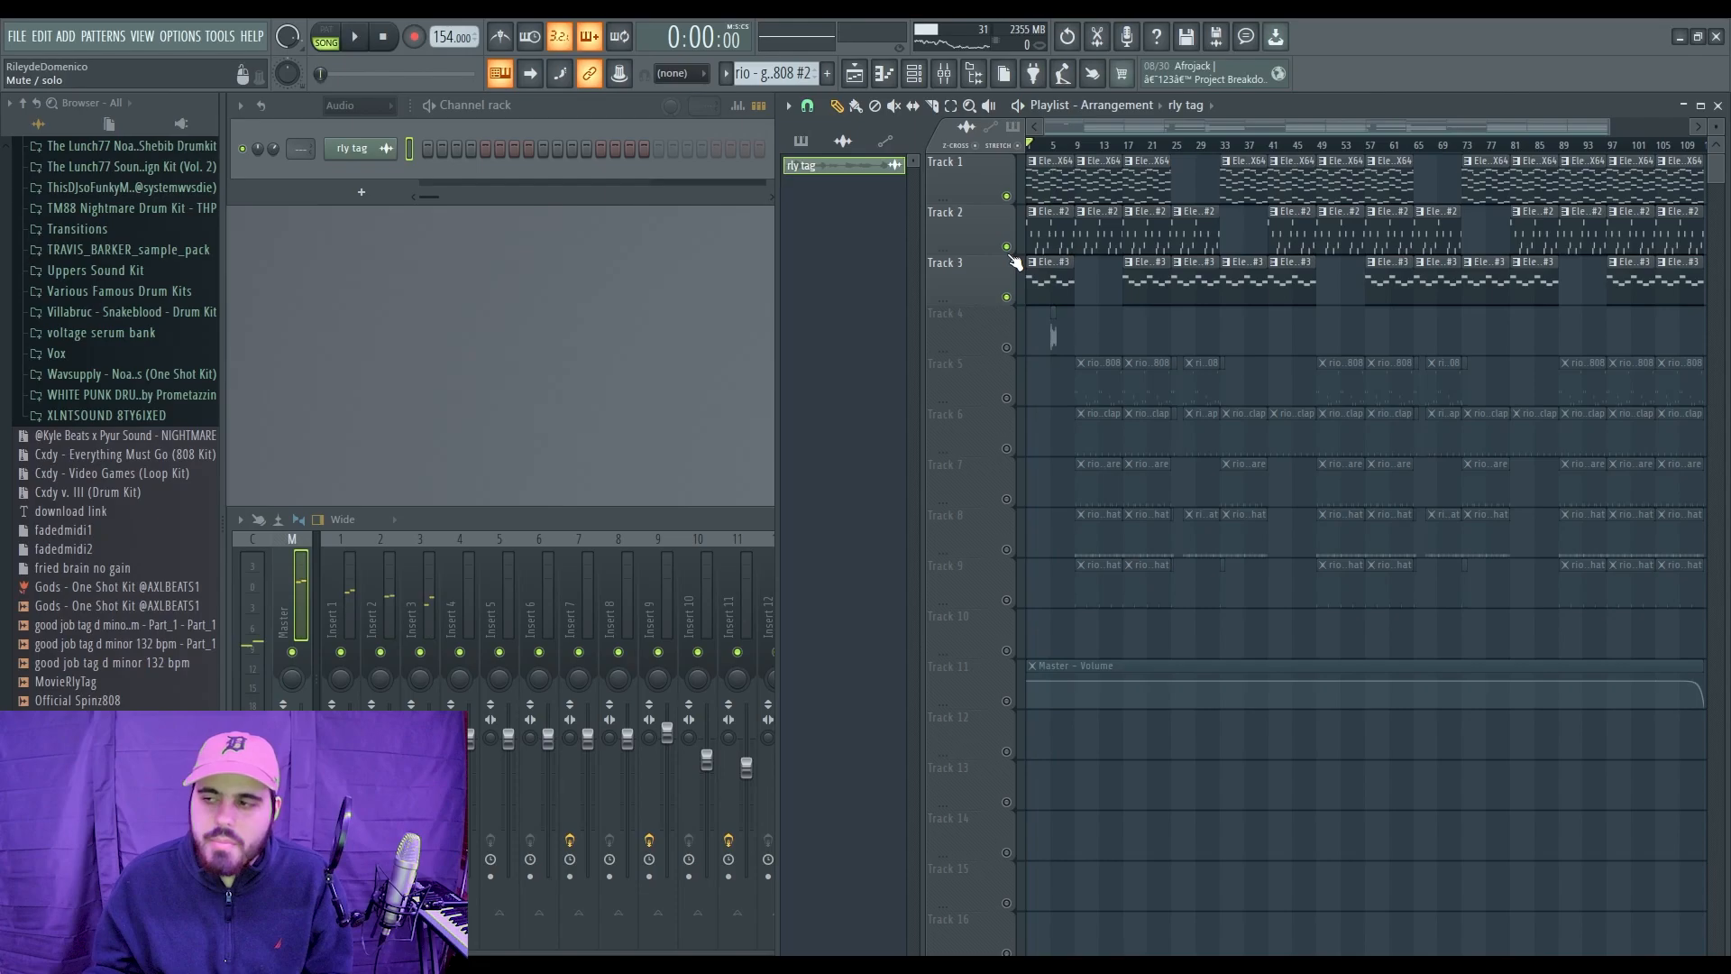
Step: Solo track 2, transpose all notes of the ElectraX64 #2 pattern up one octave, and audition them in the piano roll
left_click(1009, 251, "ctrl")
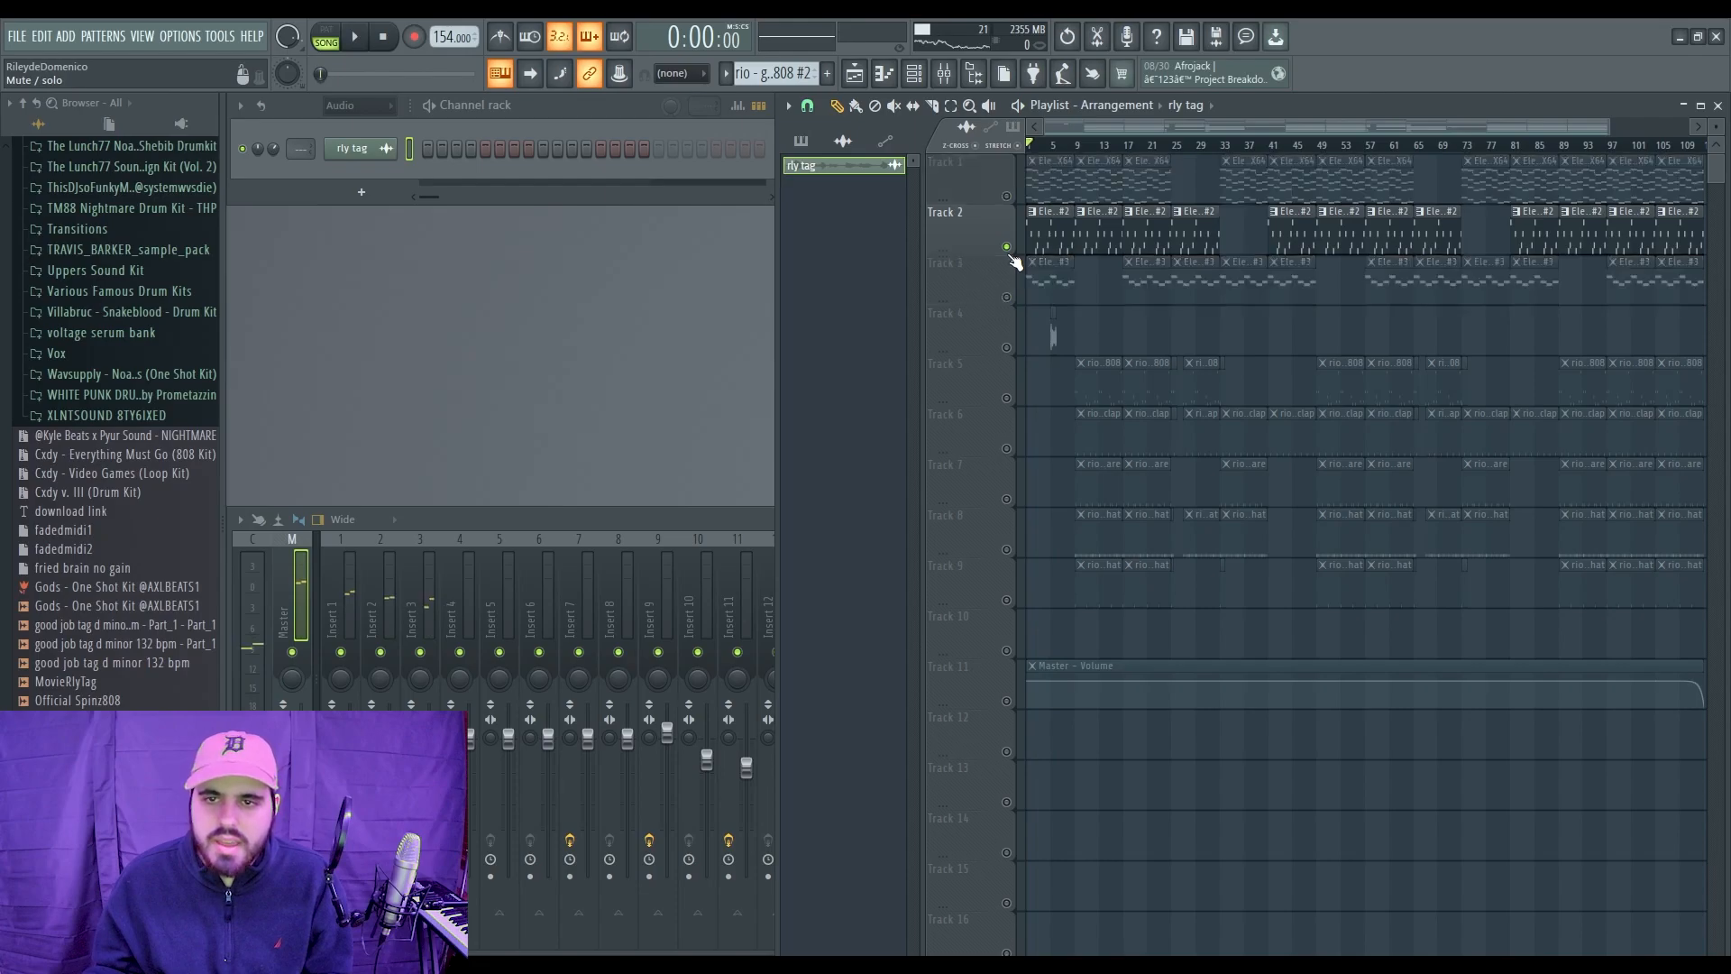
double_click(1059, 224)
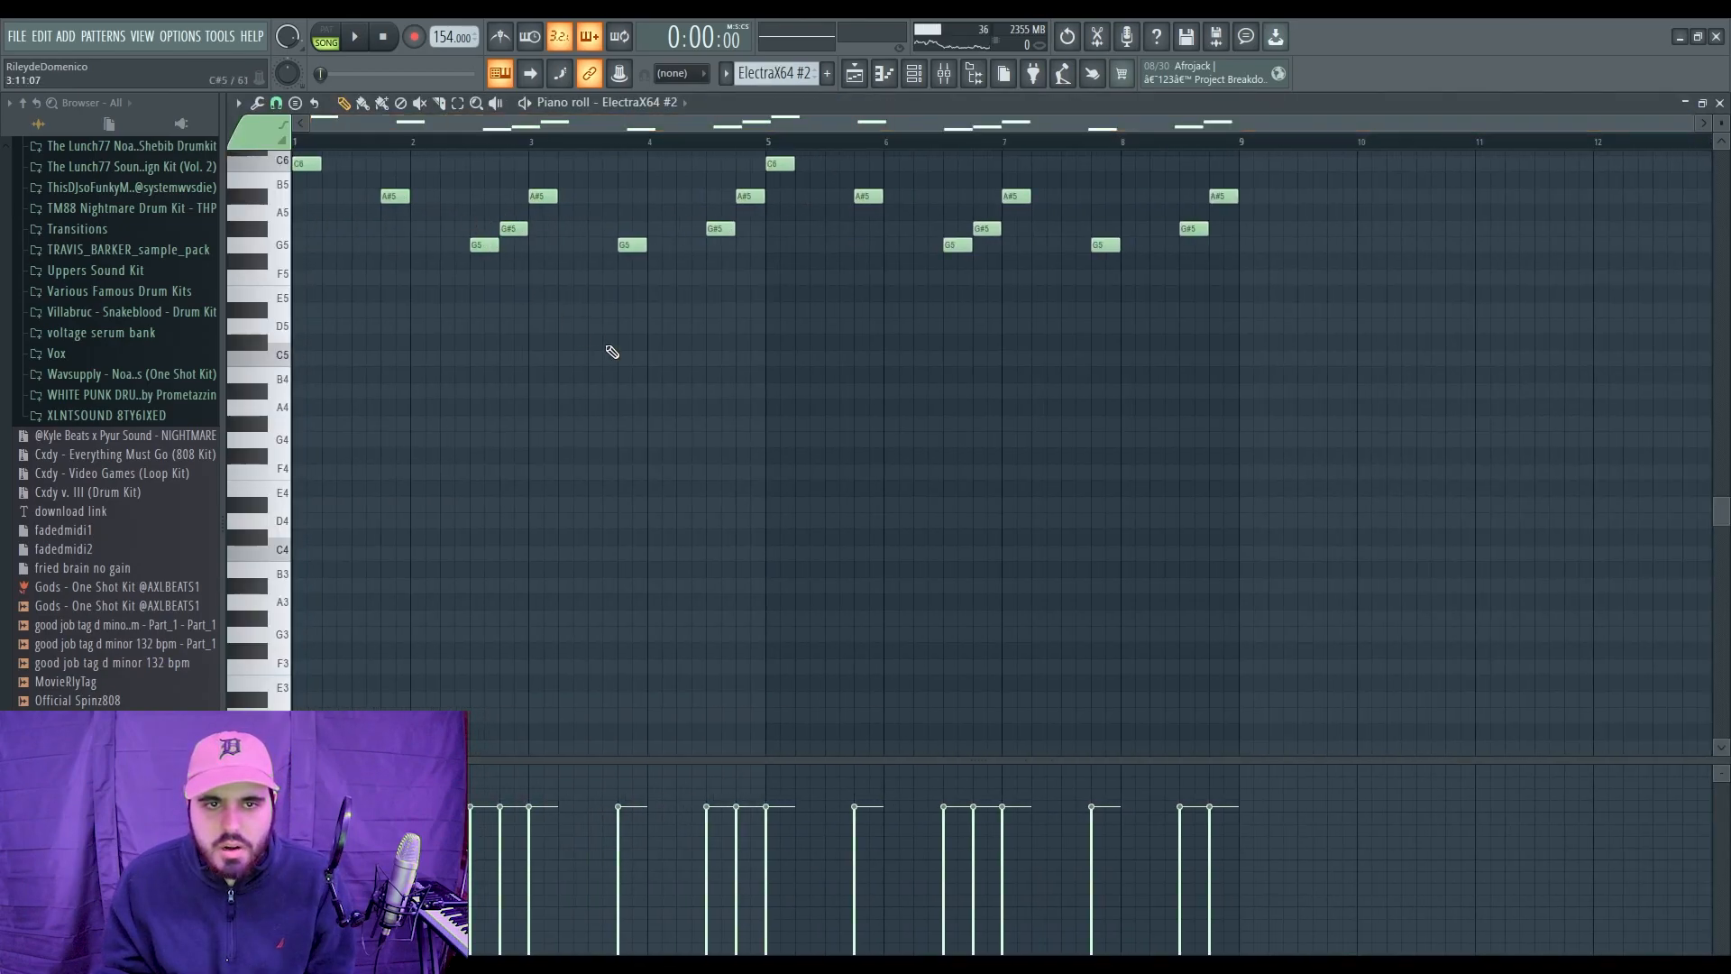
scroll(612, 351, "up", 3)
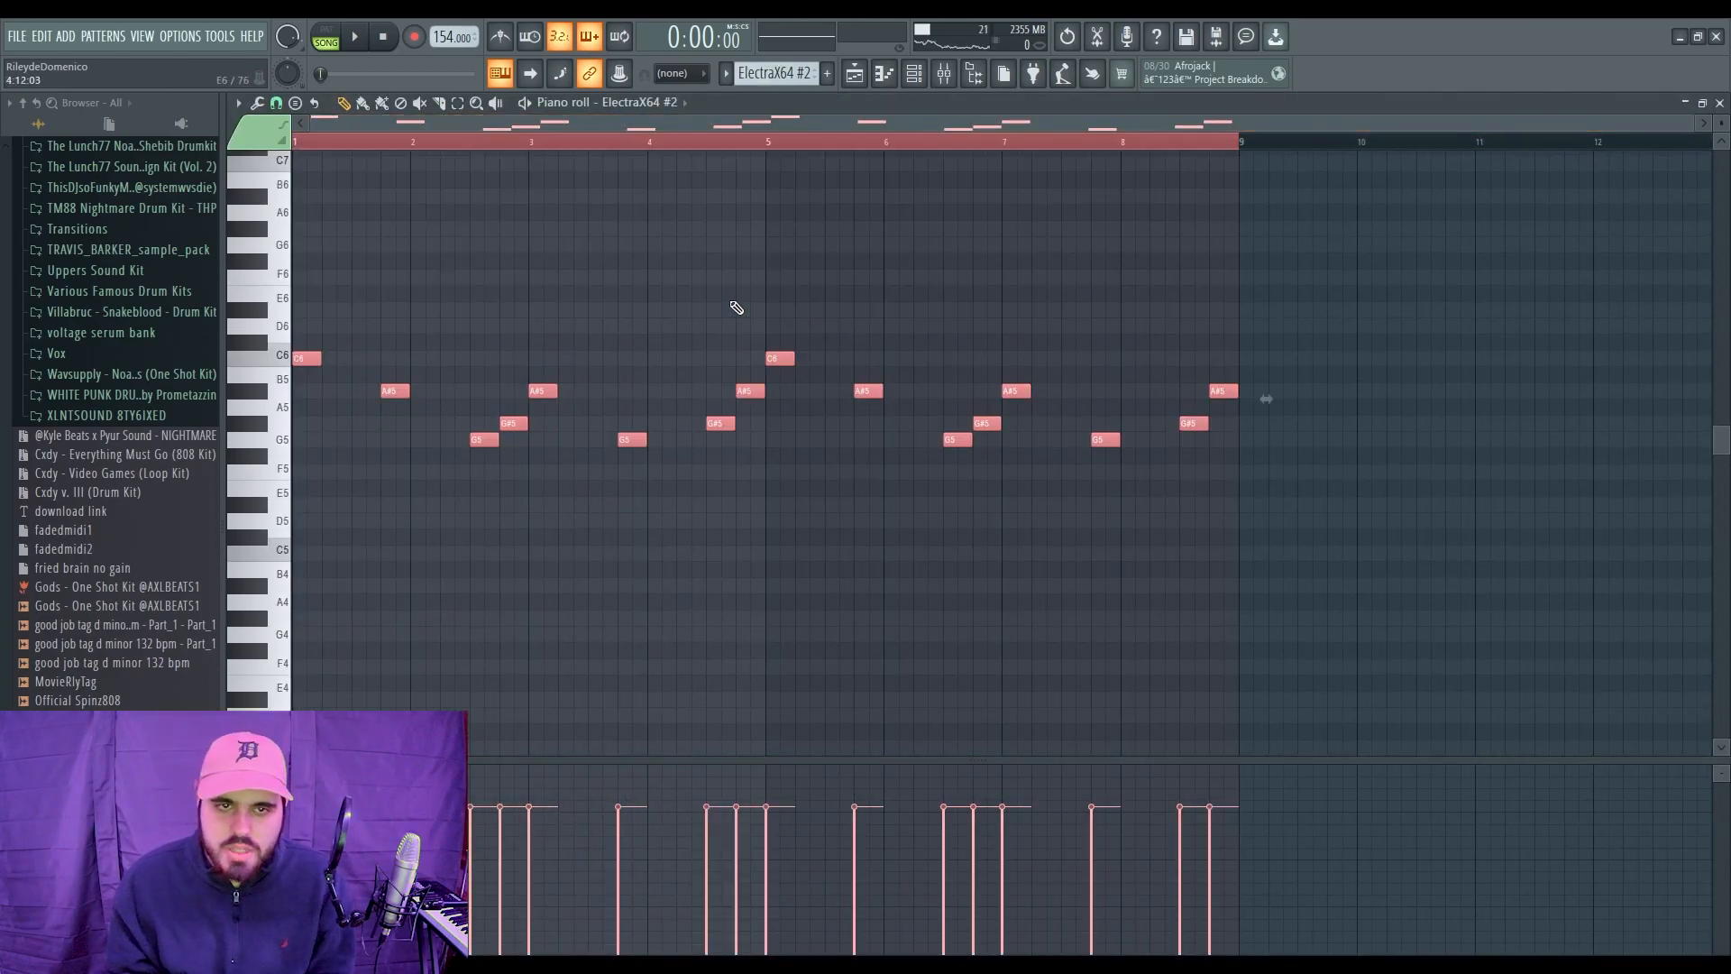
key("ctrl+Up")
key("space")
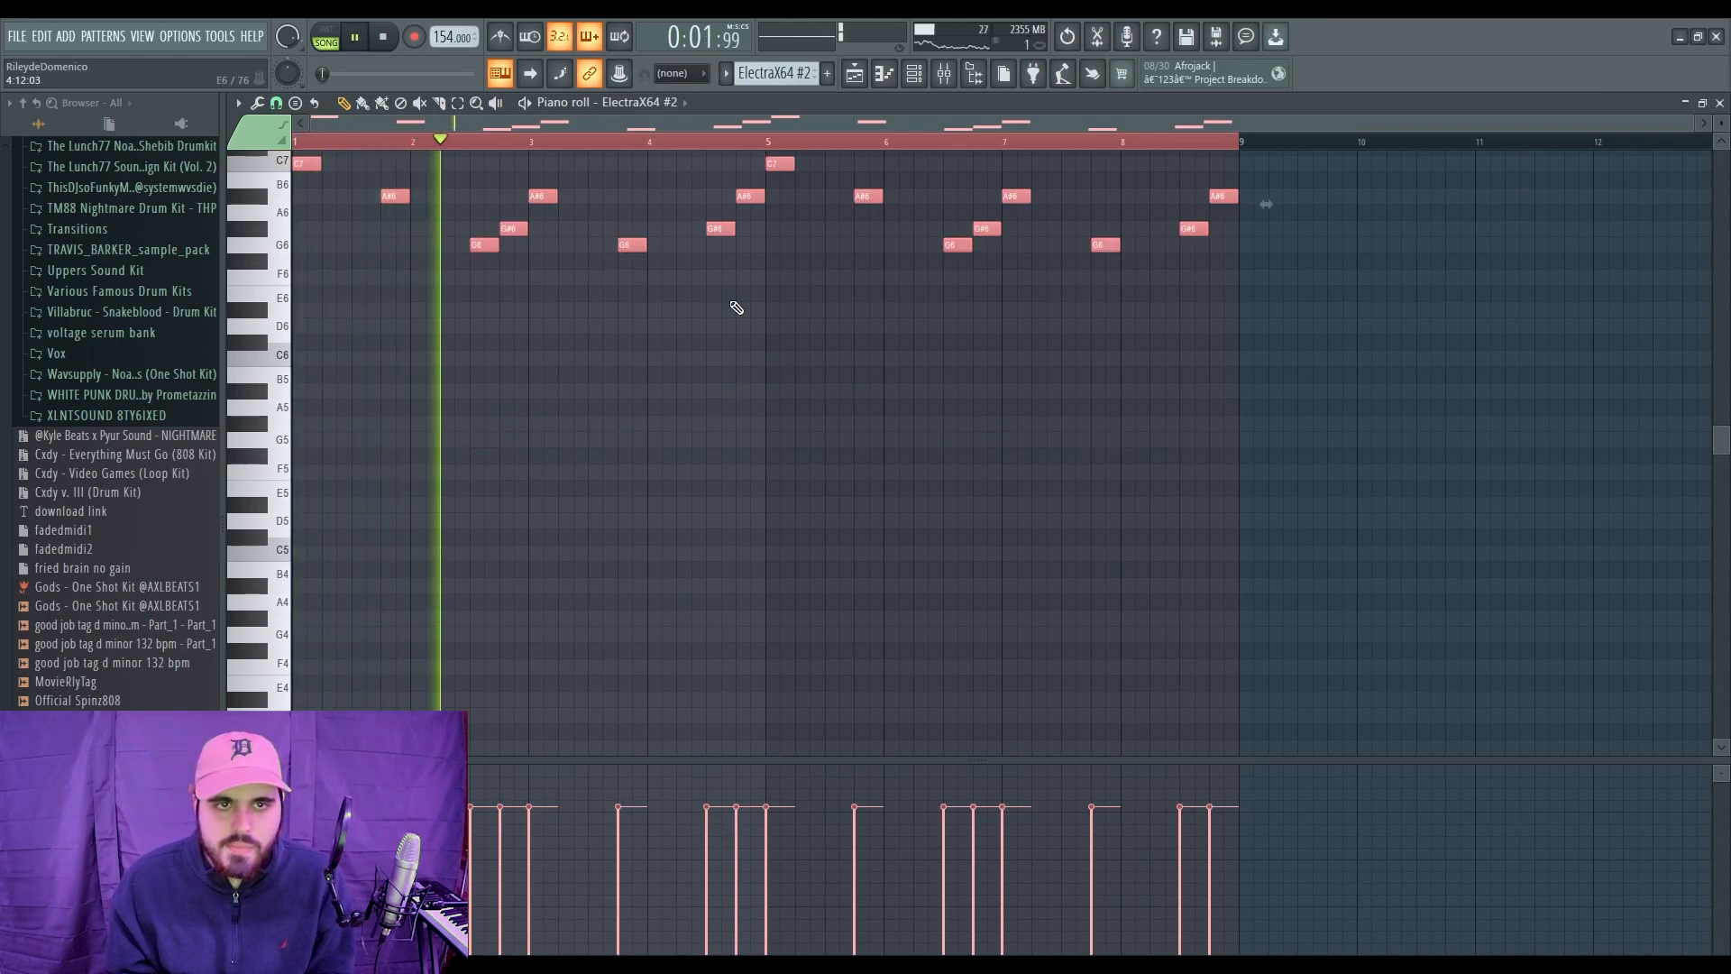
key("space")
Step: Listen to the melody tracks from the start in the playlist, bringing in track 3 during playback
left_click(1703, 105)
key("space")
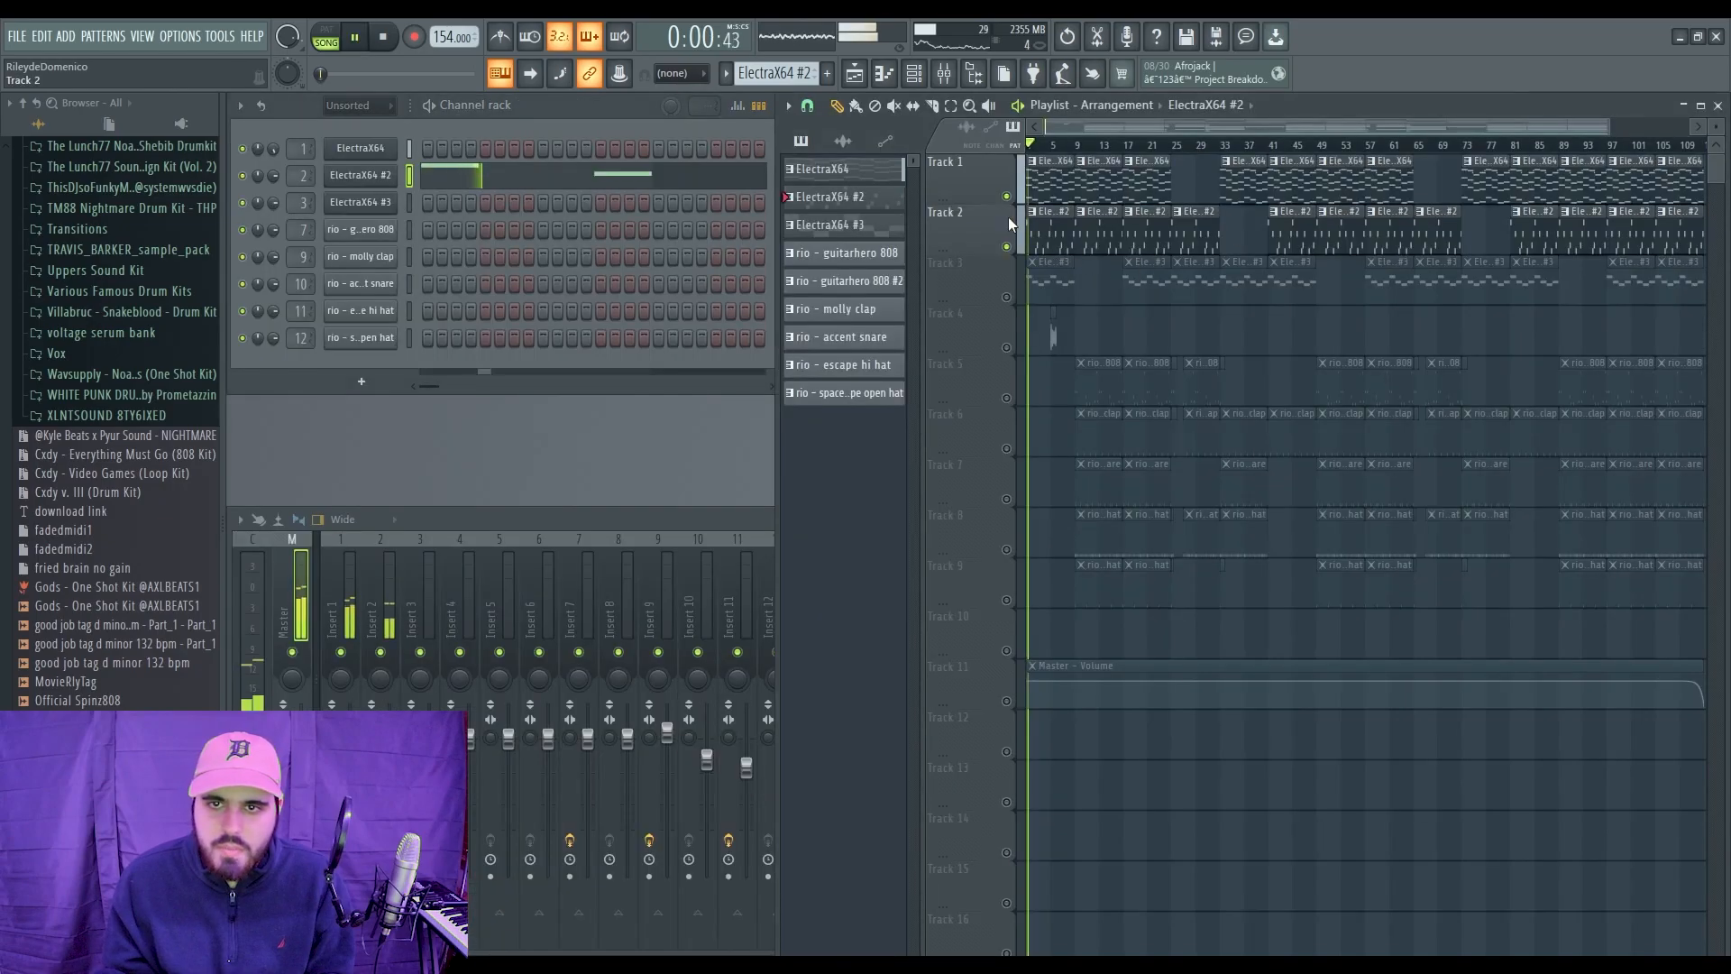
left_click(1007, 298)
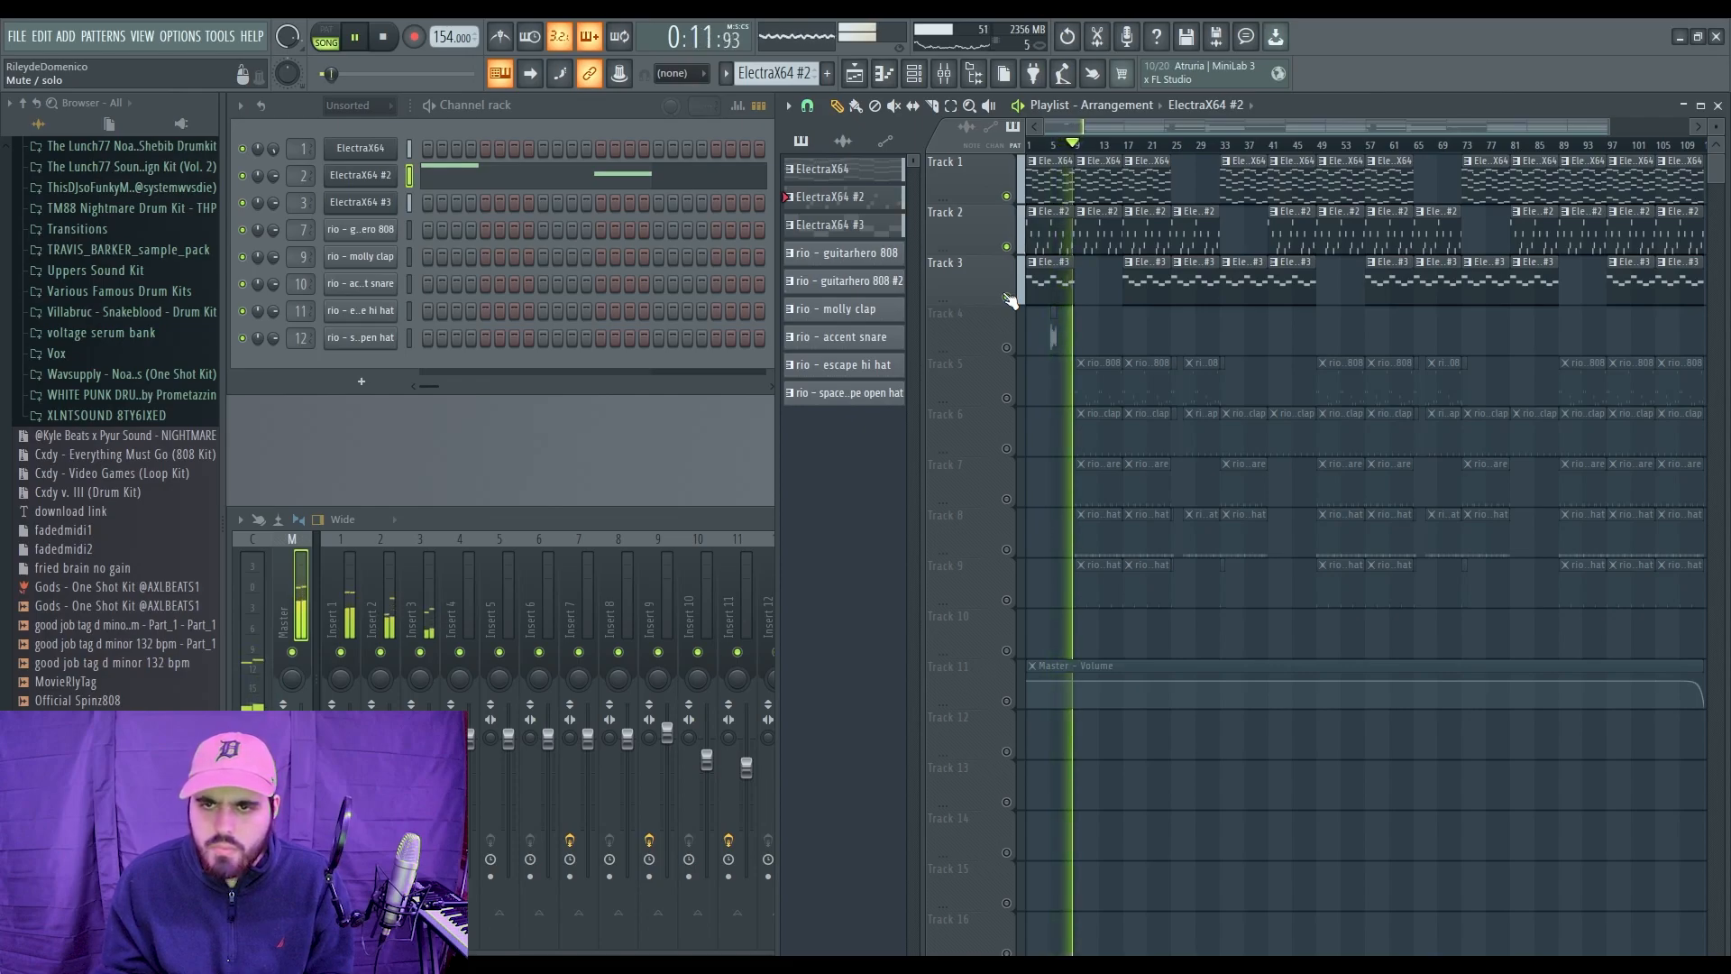
key("space")
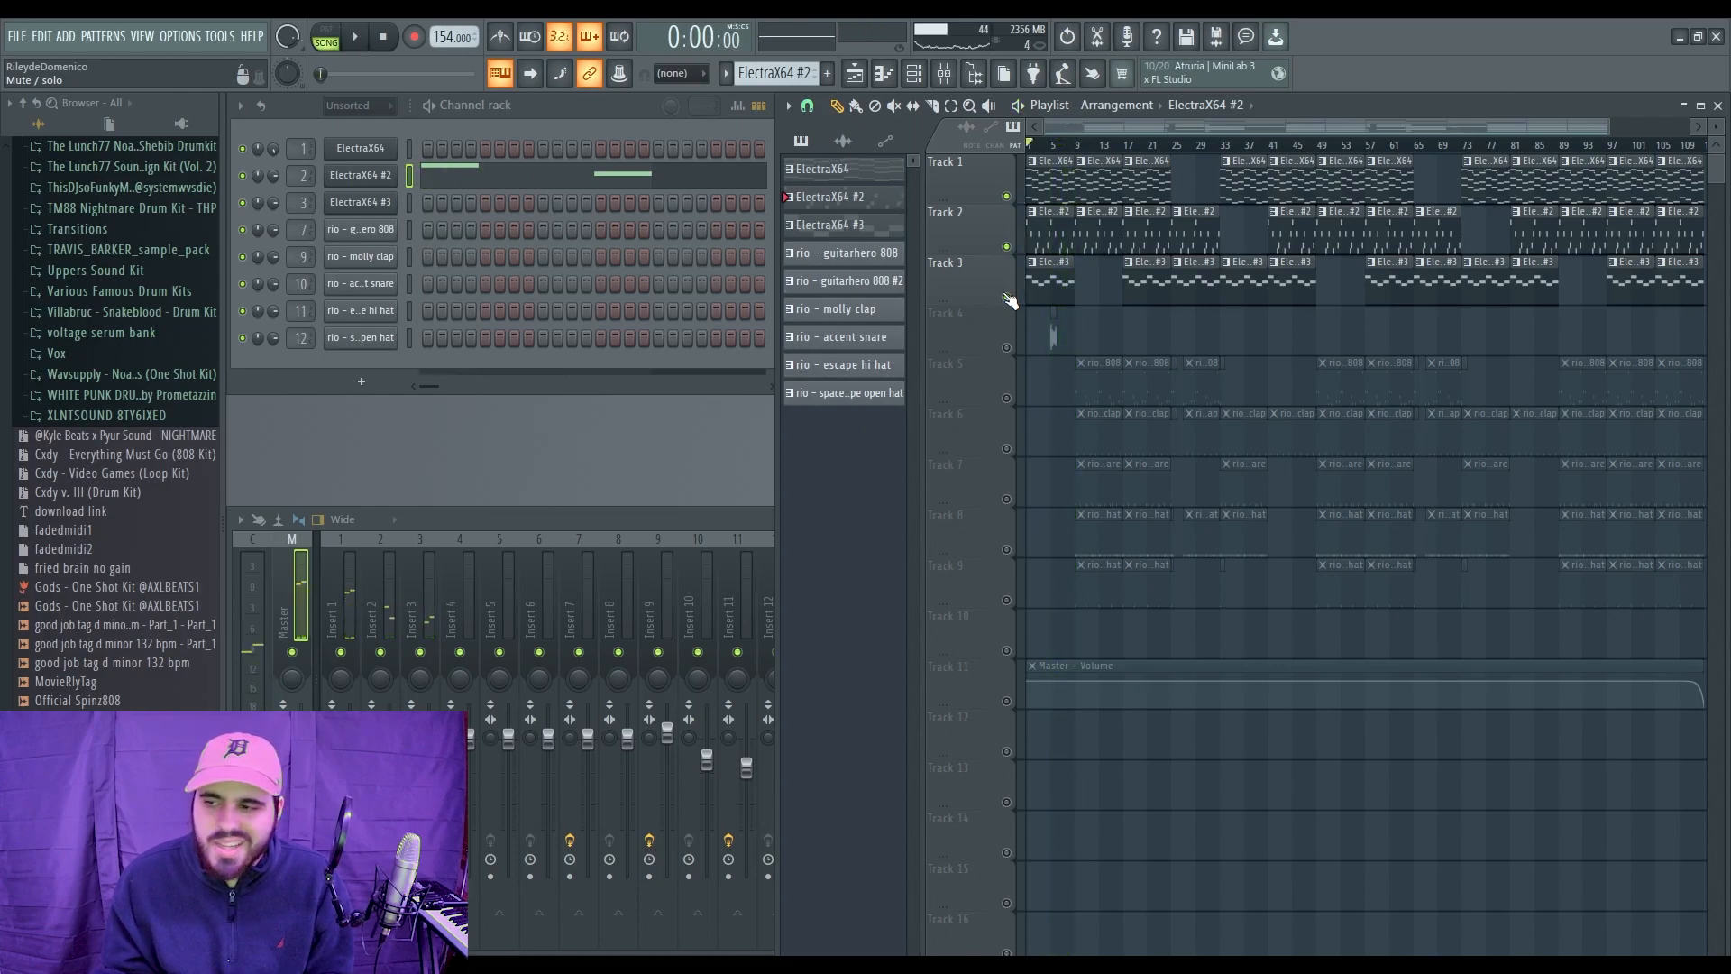
Step: Try lowering the last note of the ElectraX64 #2 melody in bar 8 to G6, and play that ending
scroll(1067, 180, "up", 3)
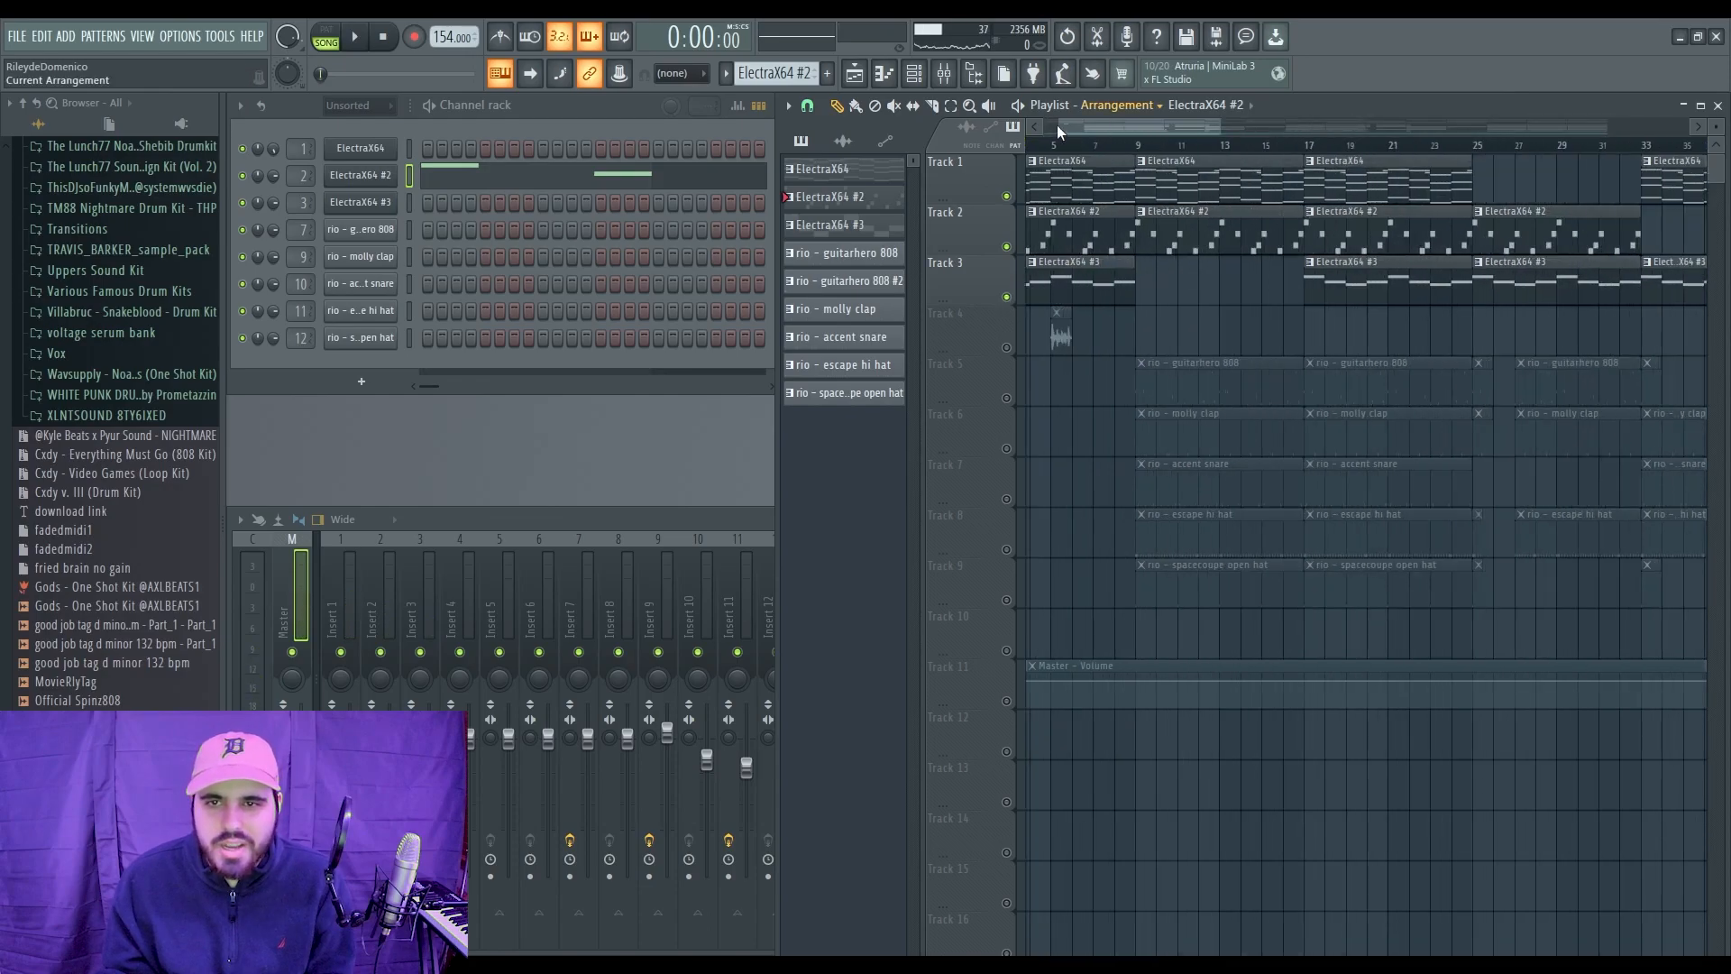
scroll(1074, 124, "left", 1)
key("F7")
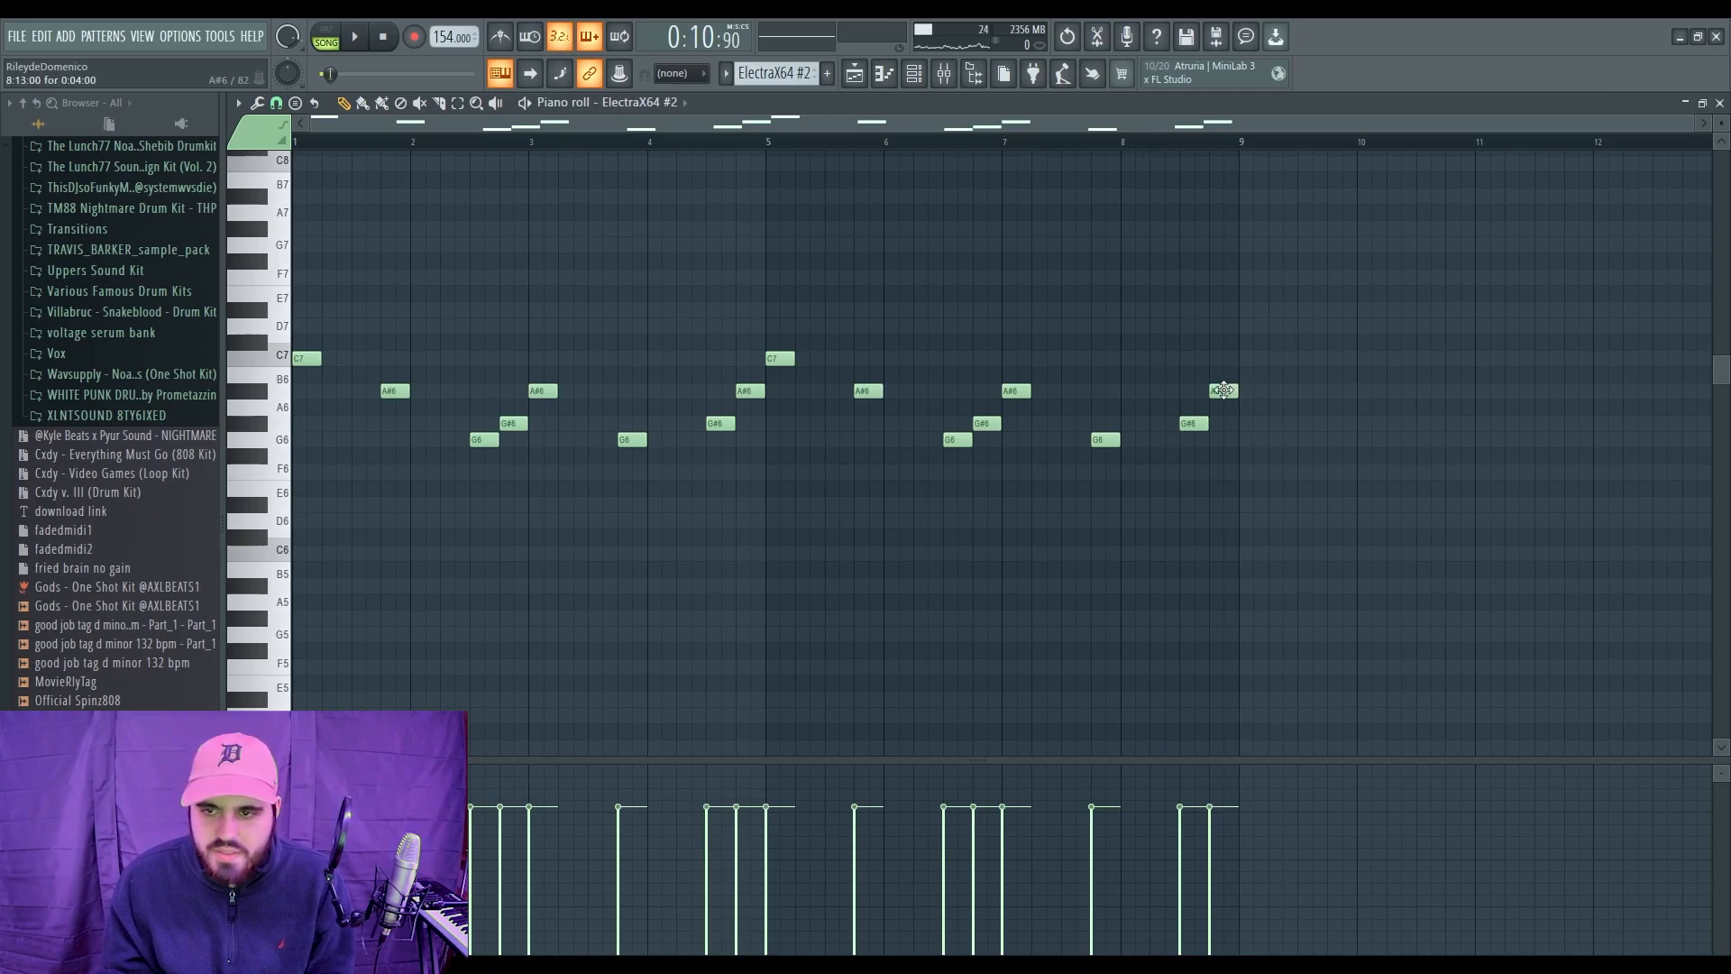
left_click_drag(1216, 429, 1217, 441)
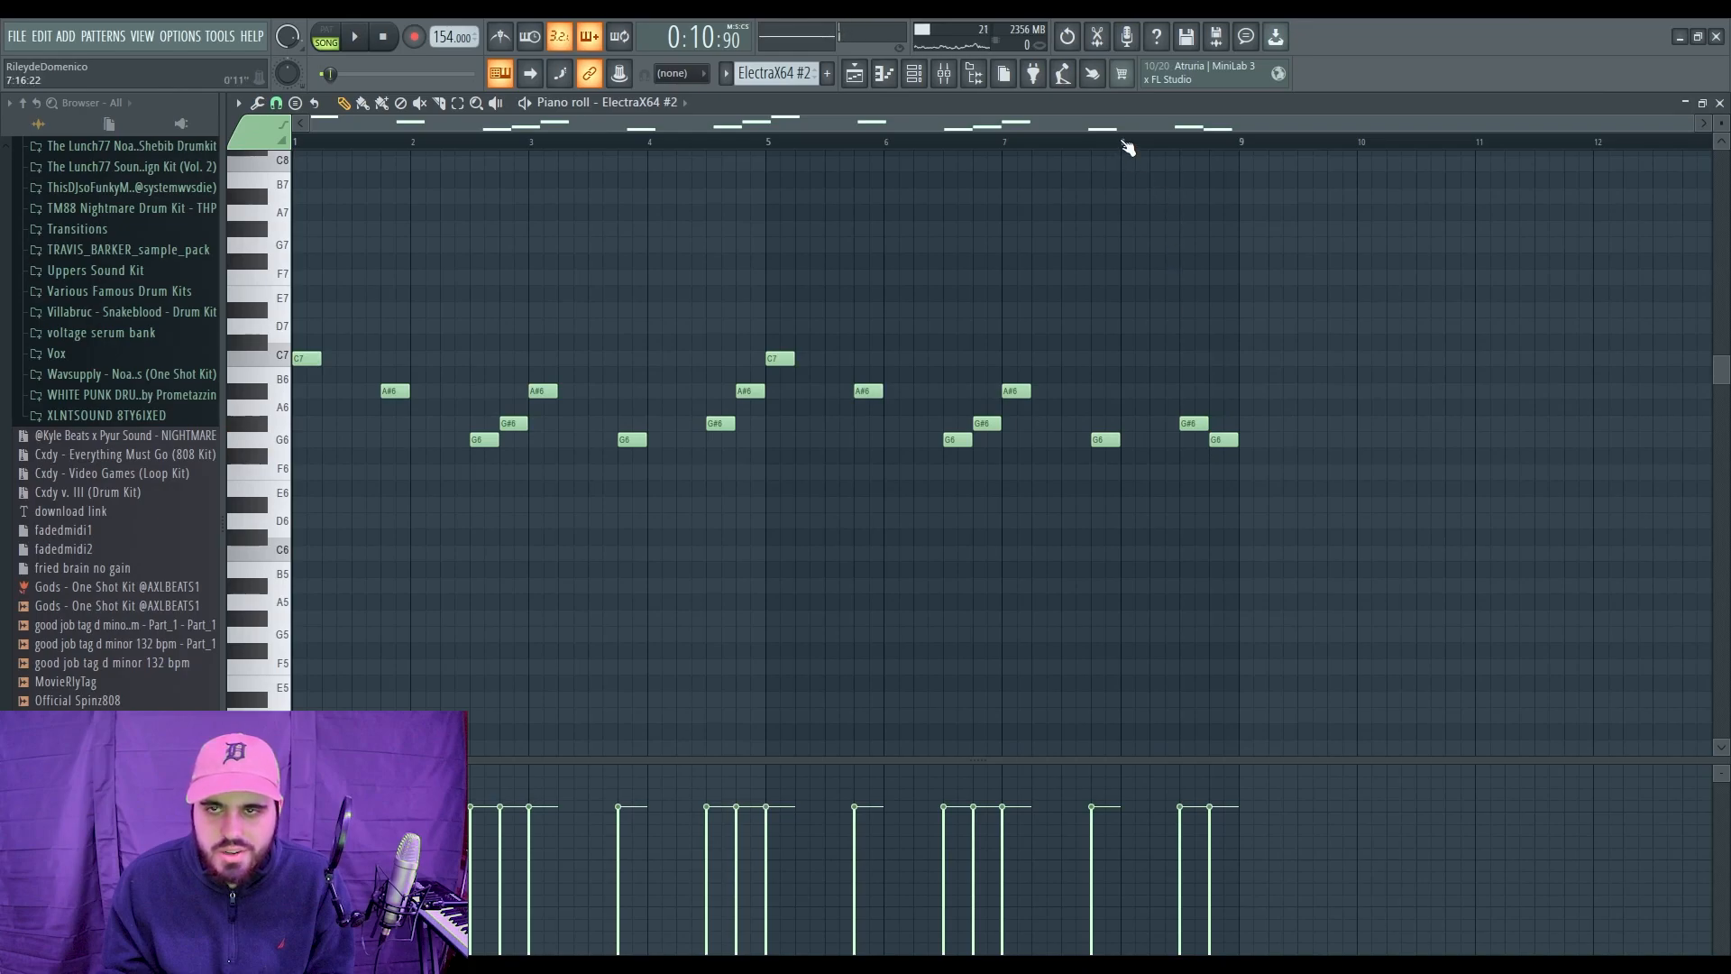
key("space")
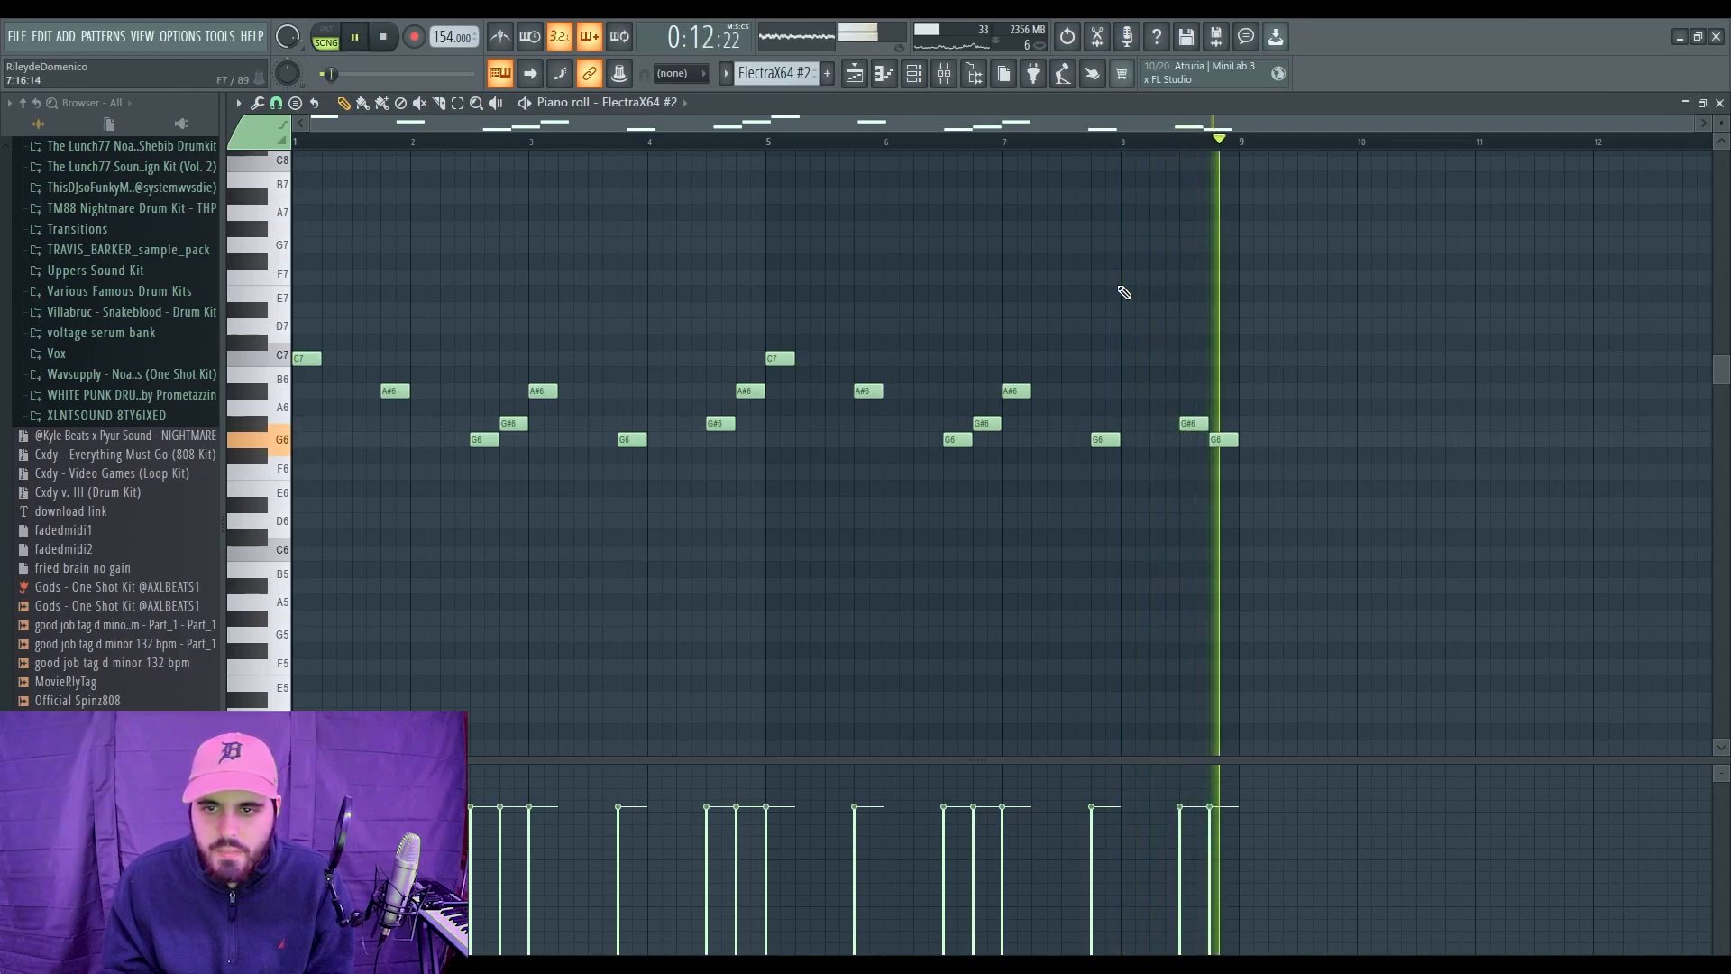
key("space")
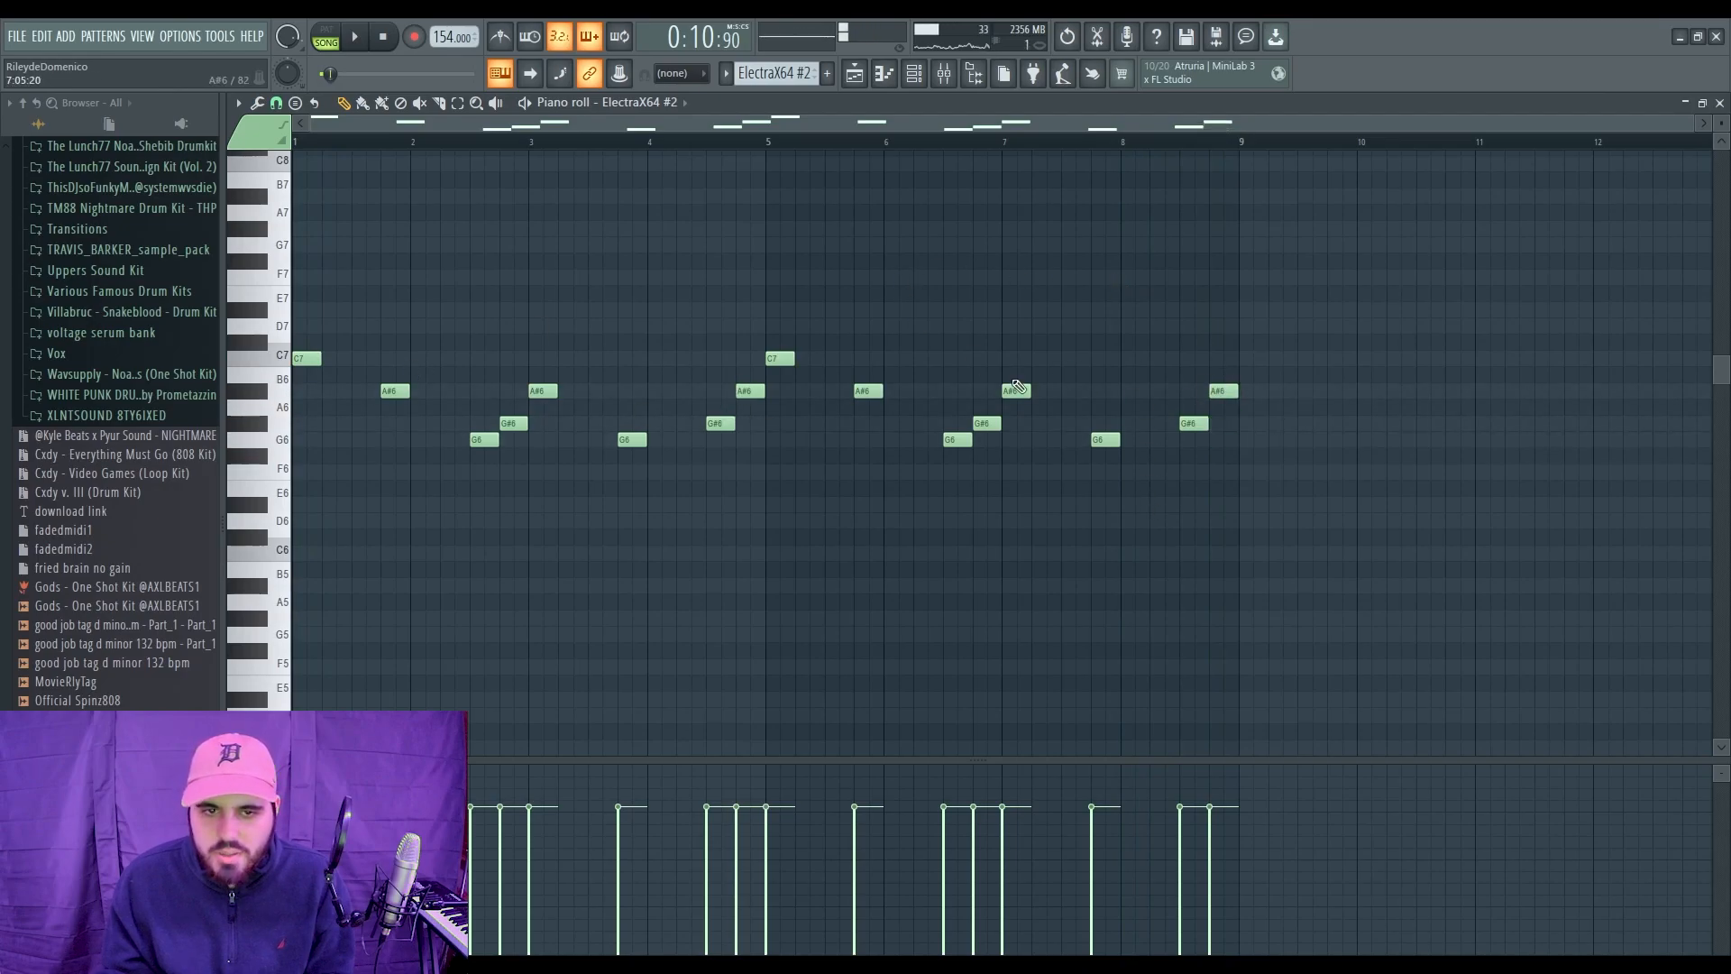
Step: Try the note at the end of bar 3 in ElectraX64 #2 at G#6, return it to G6, and play the phrase
key("space")
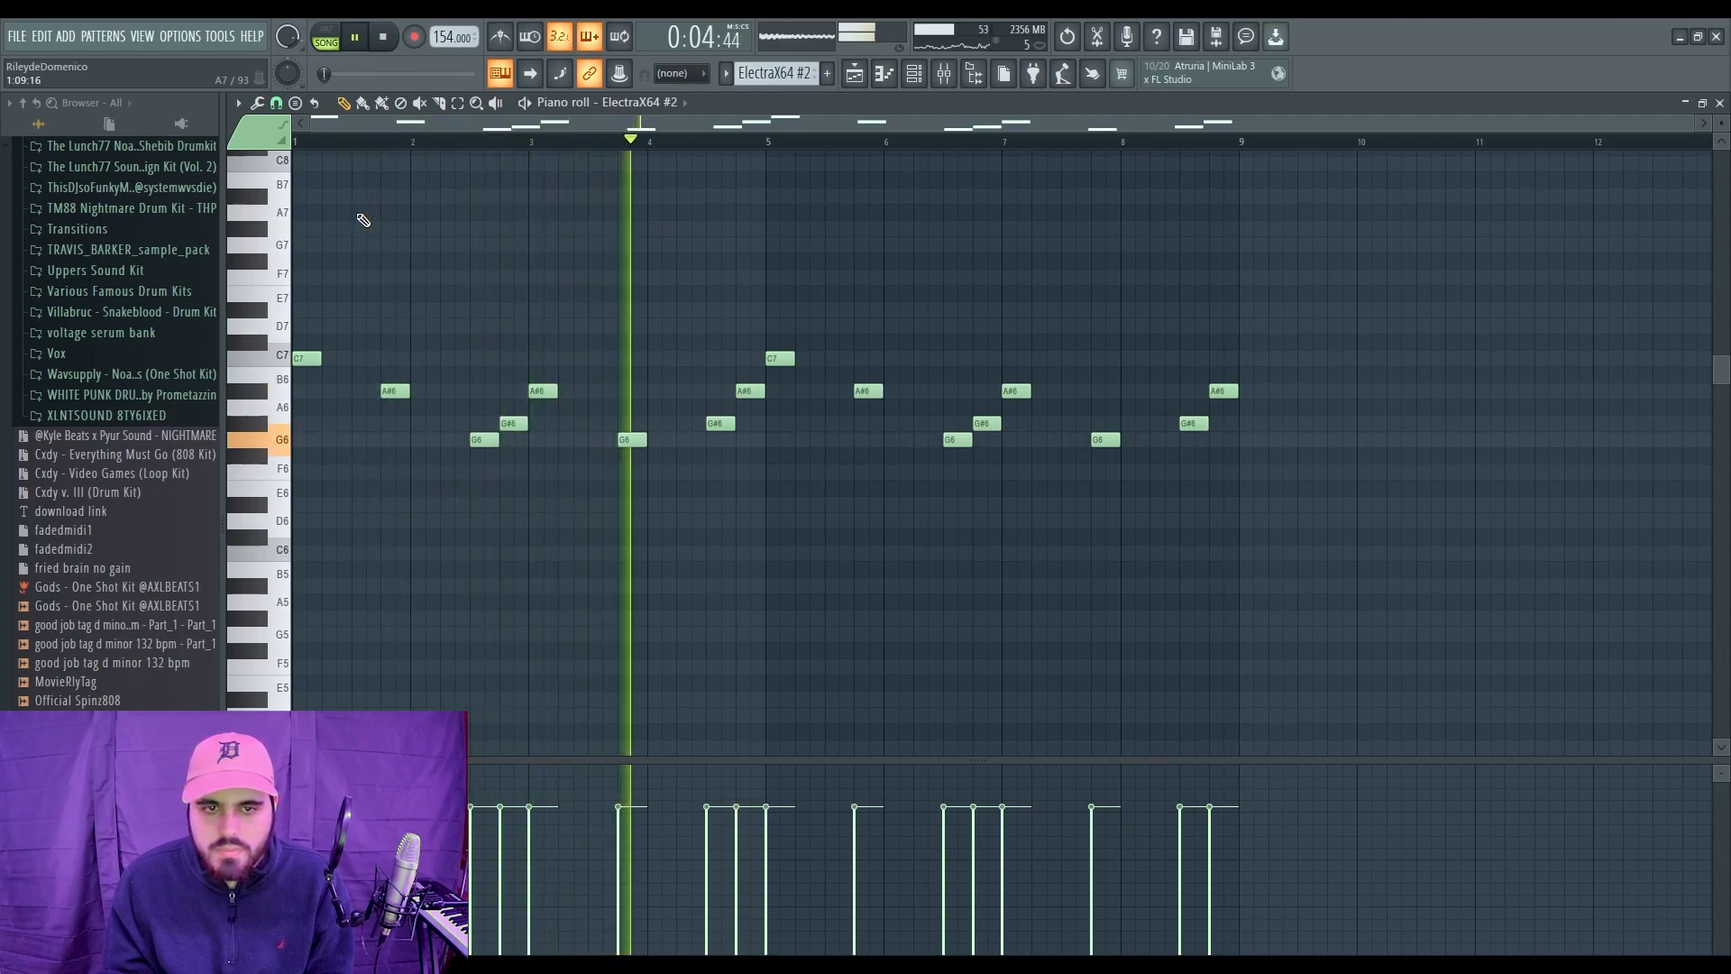
key("space")
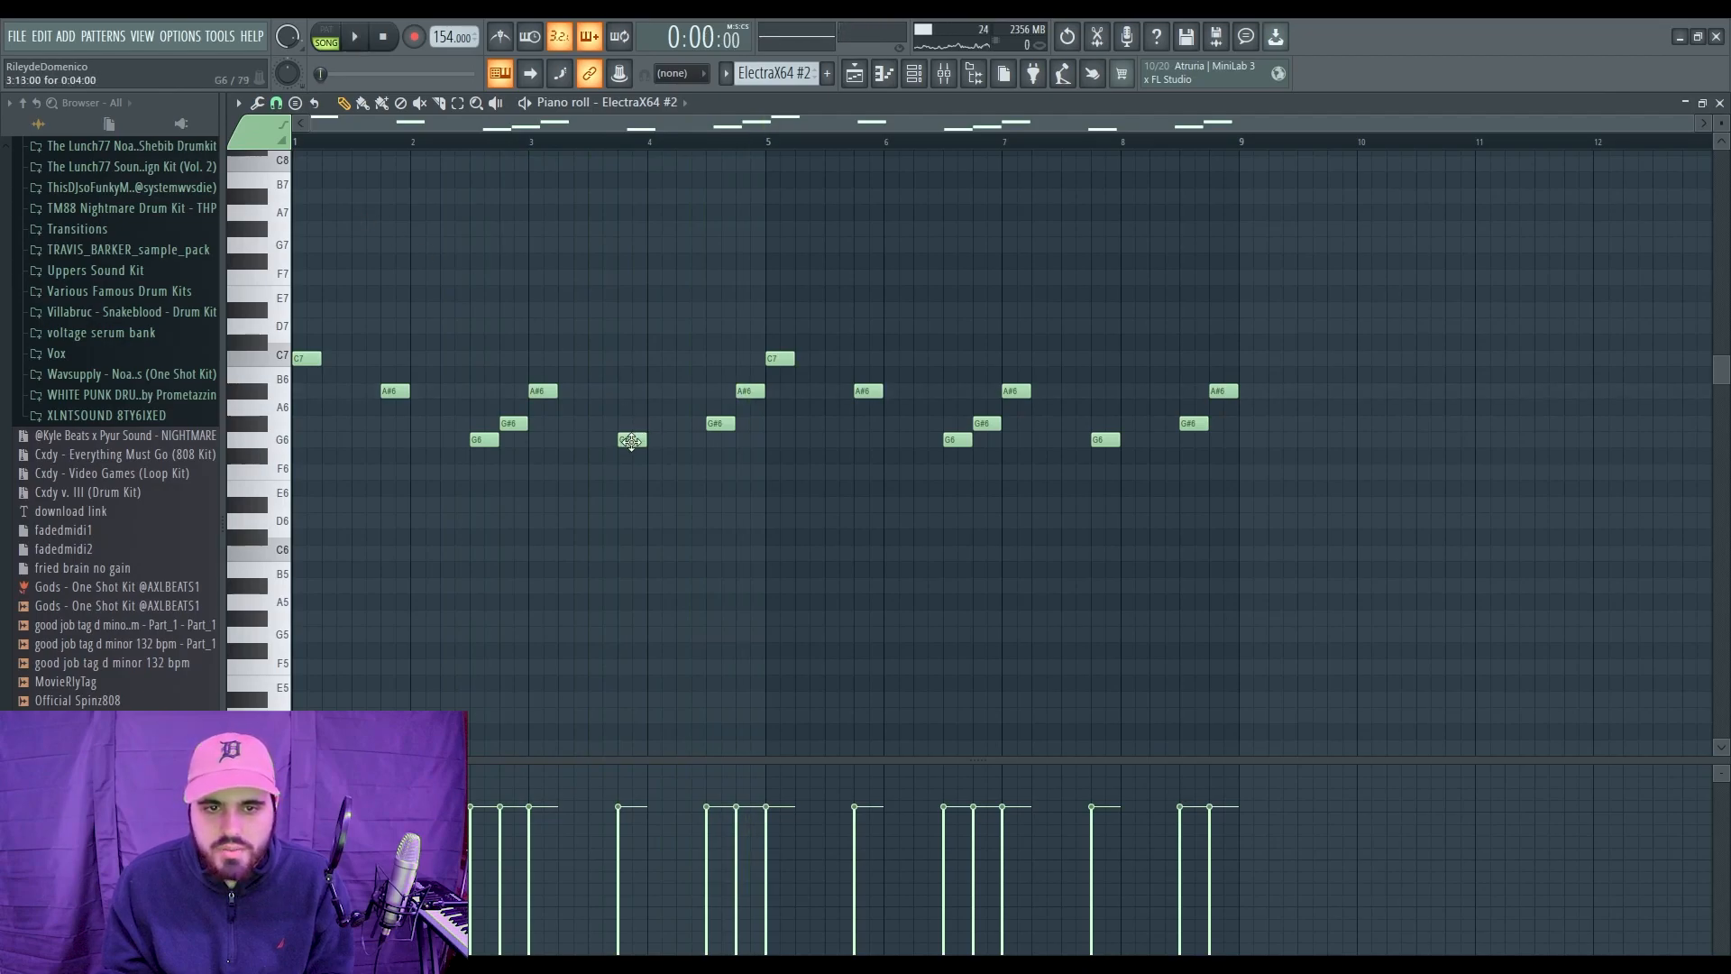
left_click_drag(631, 432, 629, 423)
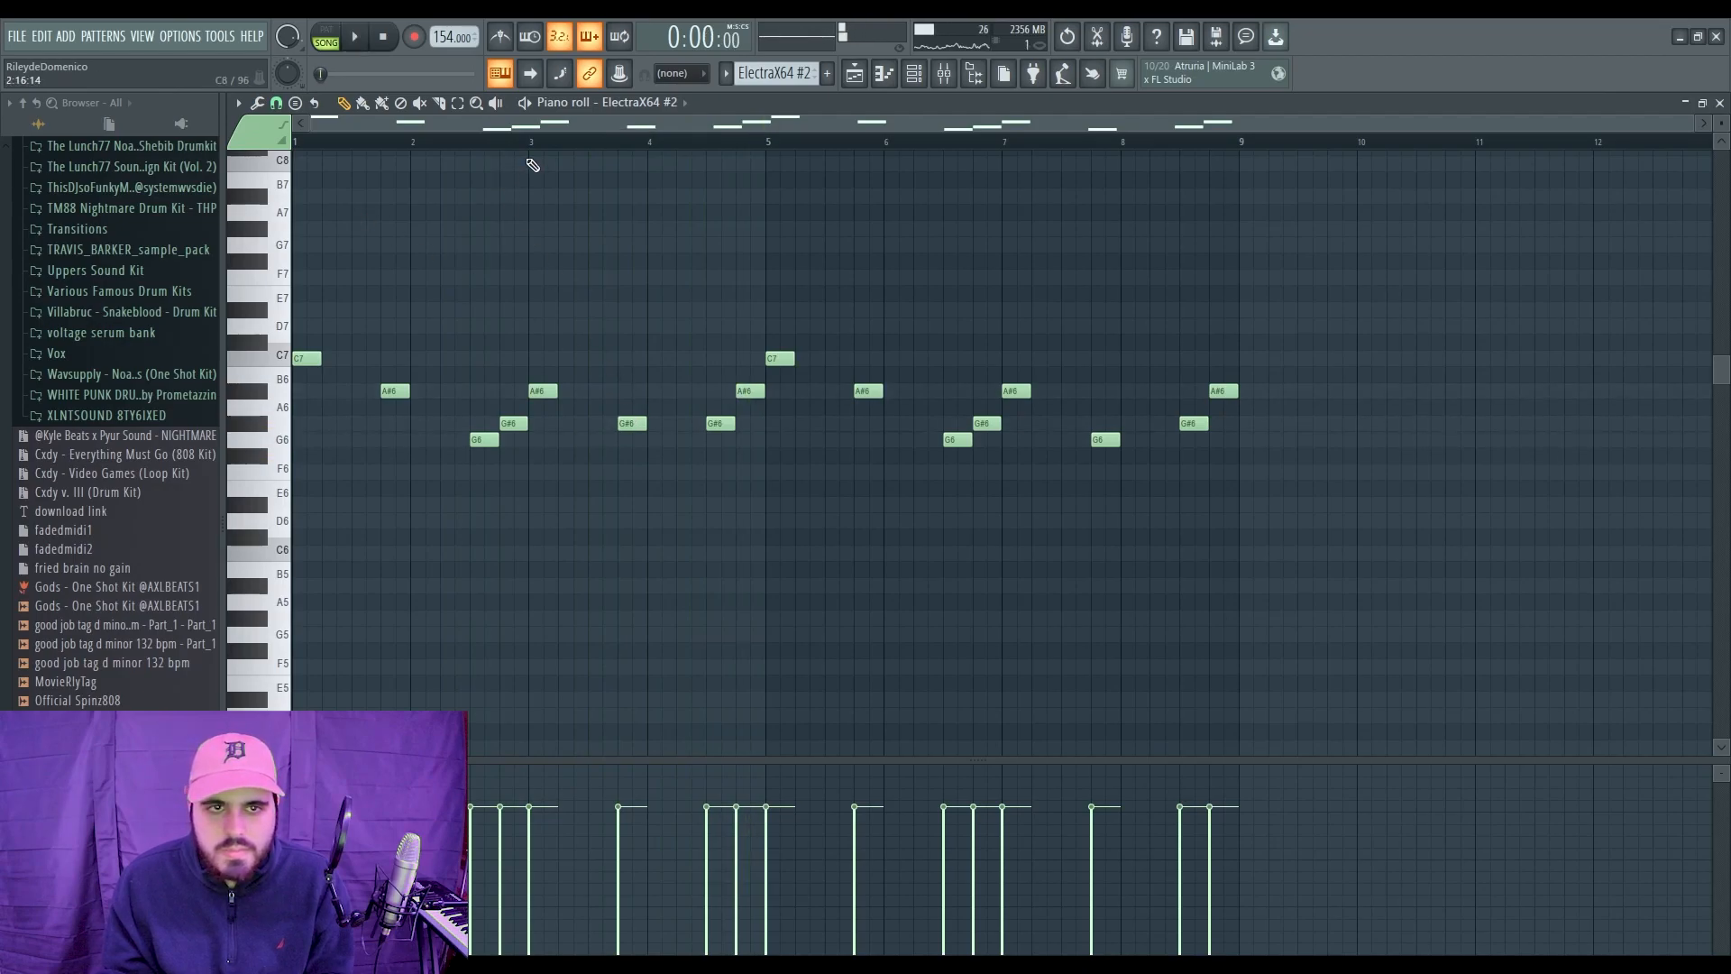
key("space")
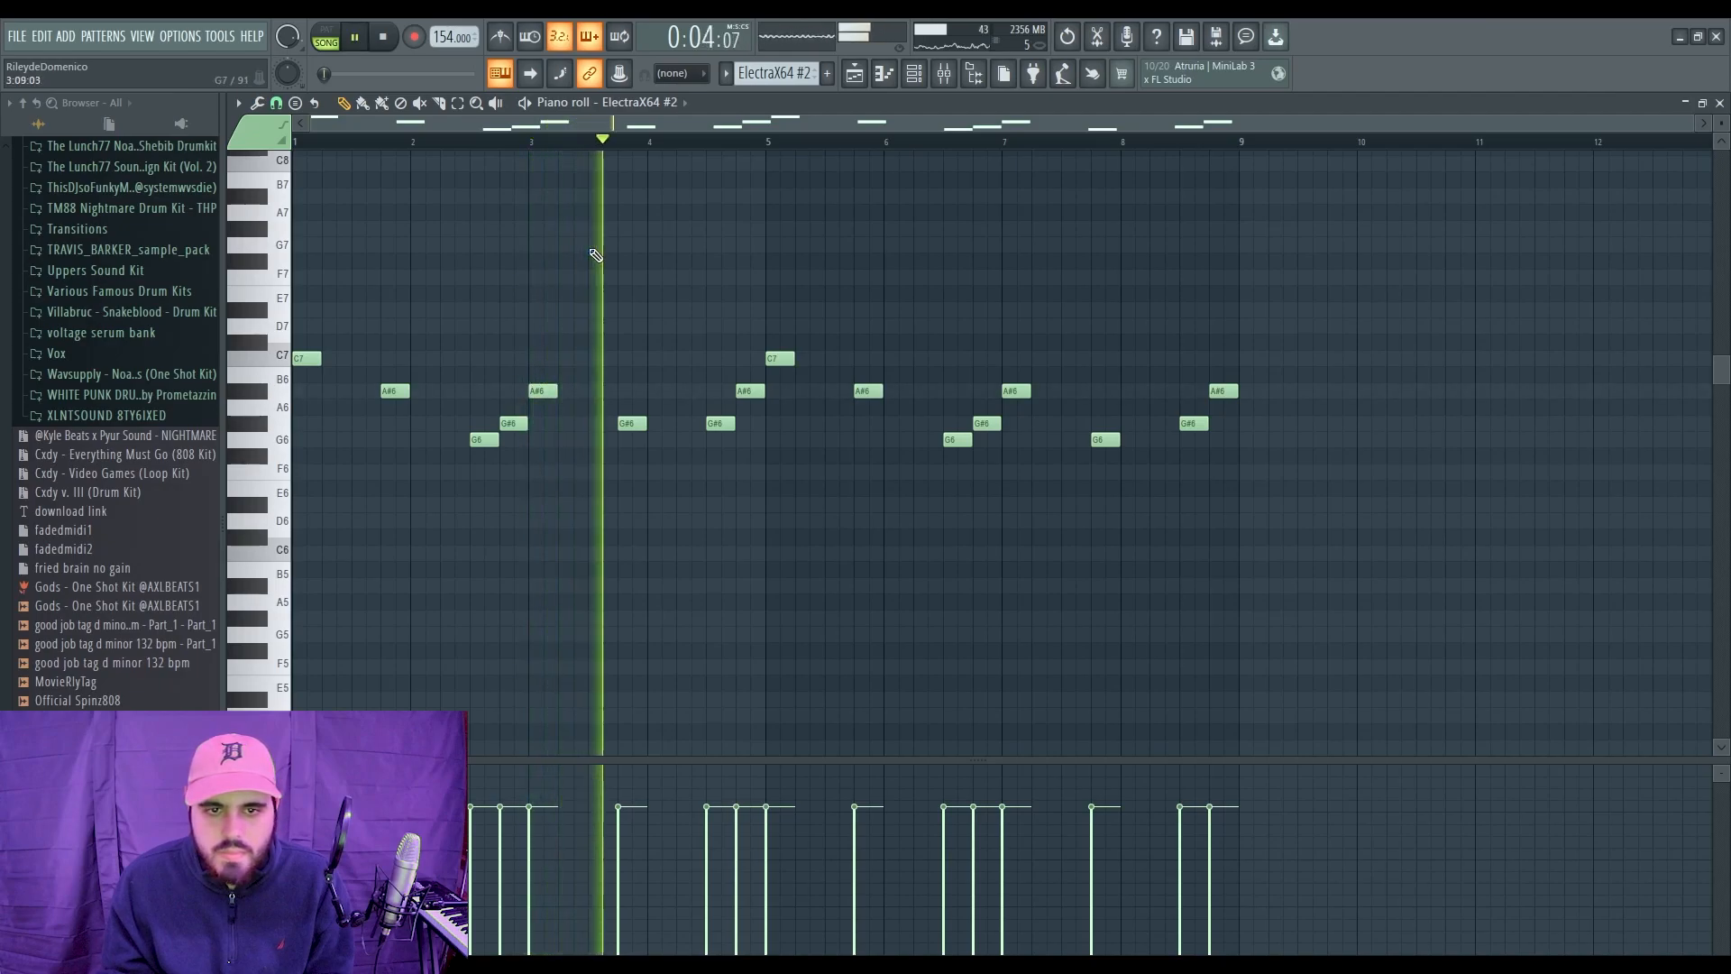
mouse_move(631, 423)
left_mouse_down()
mouse_move(633, 472)
mouse_move(631, 439)
left_mouse_up()
key("space")
key("space")
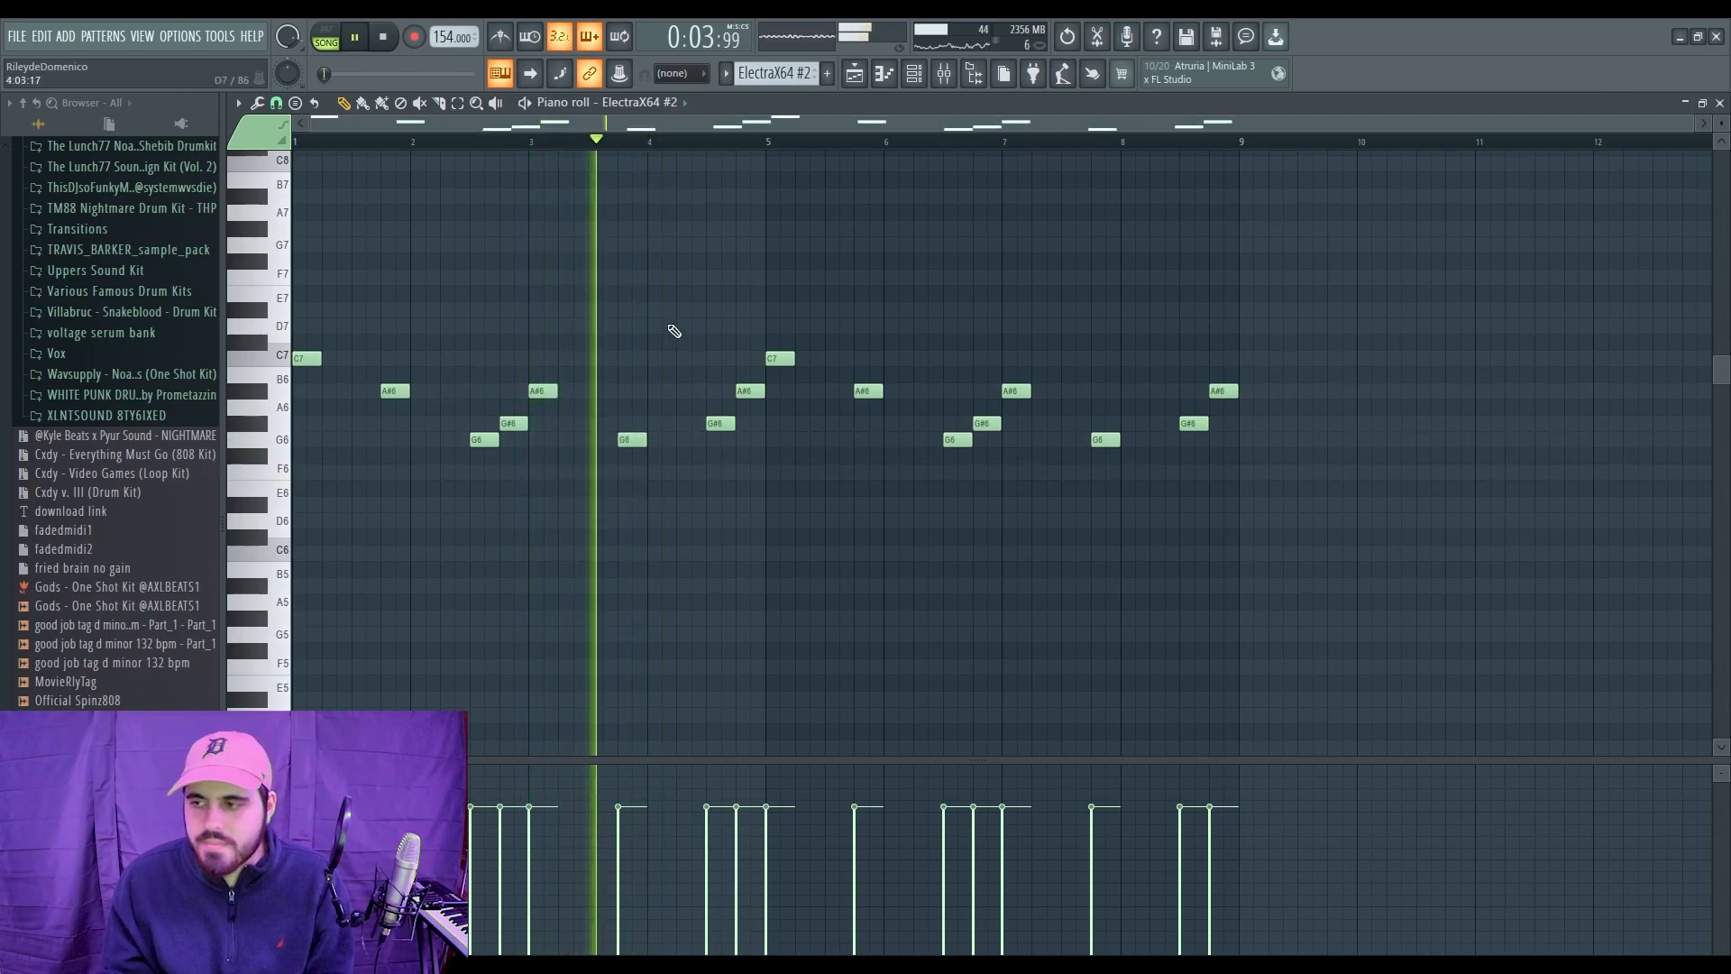
key("space")
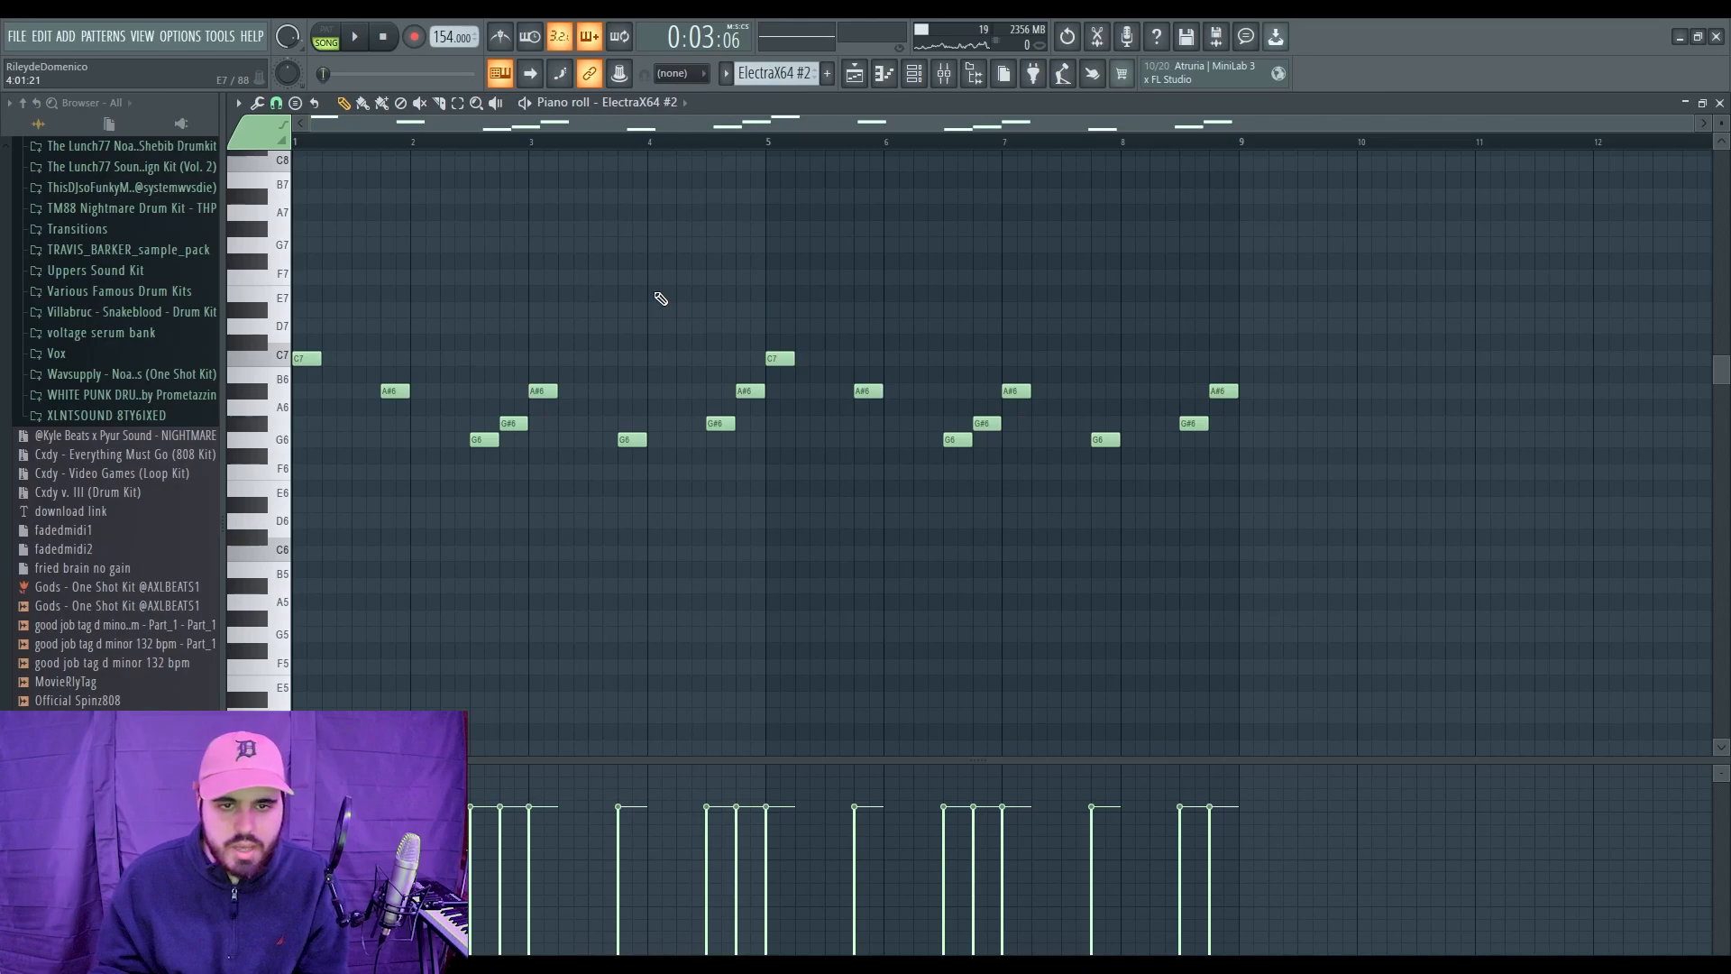
Step: Try lengthening all ElectraX64 #2 notes to legato, audition the phrase, and undo the lengthening
key("ctrl+l")
key("space")
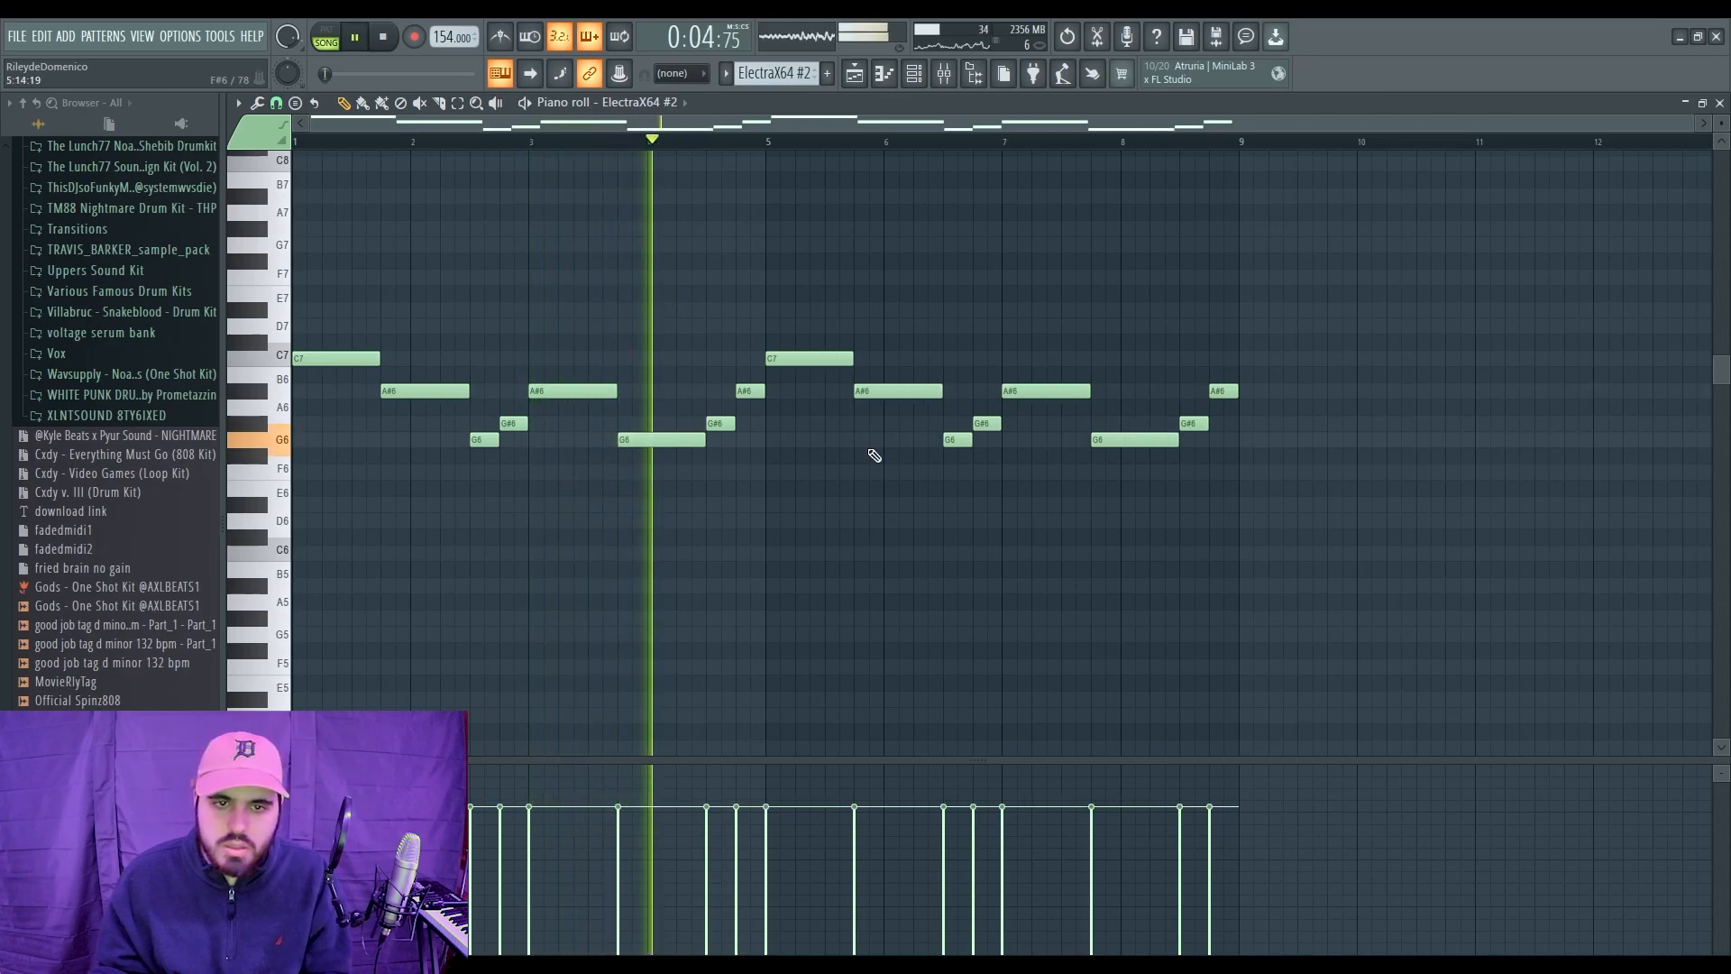
key("space")
key("ctrl+z")
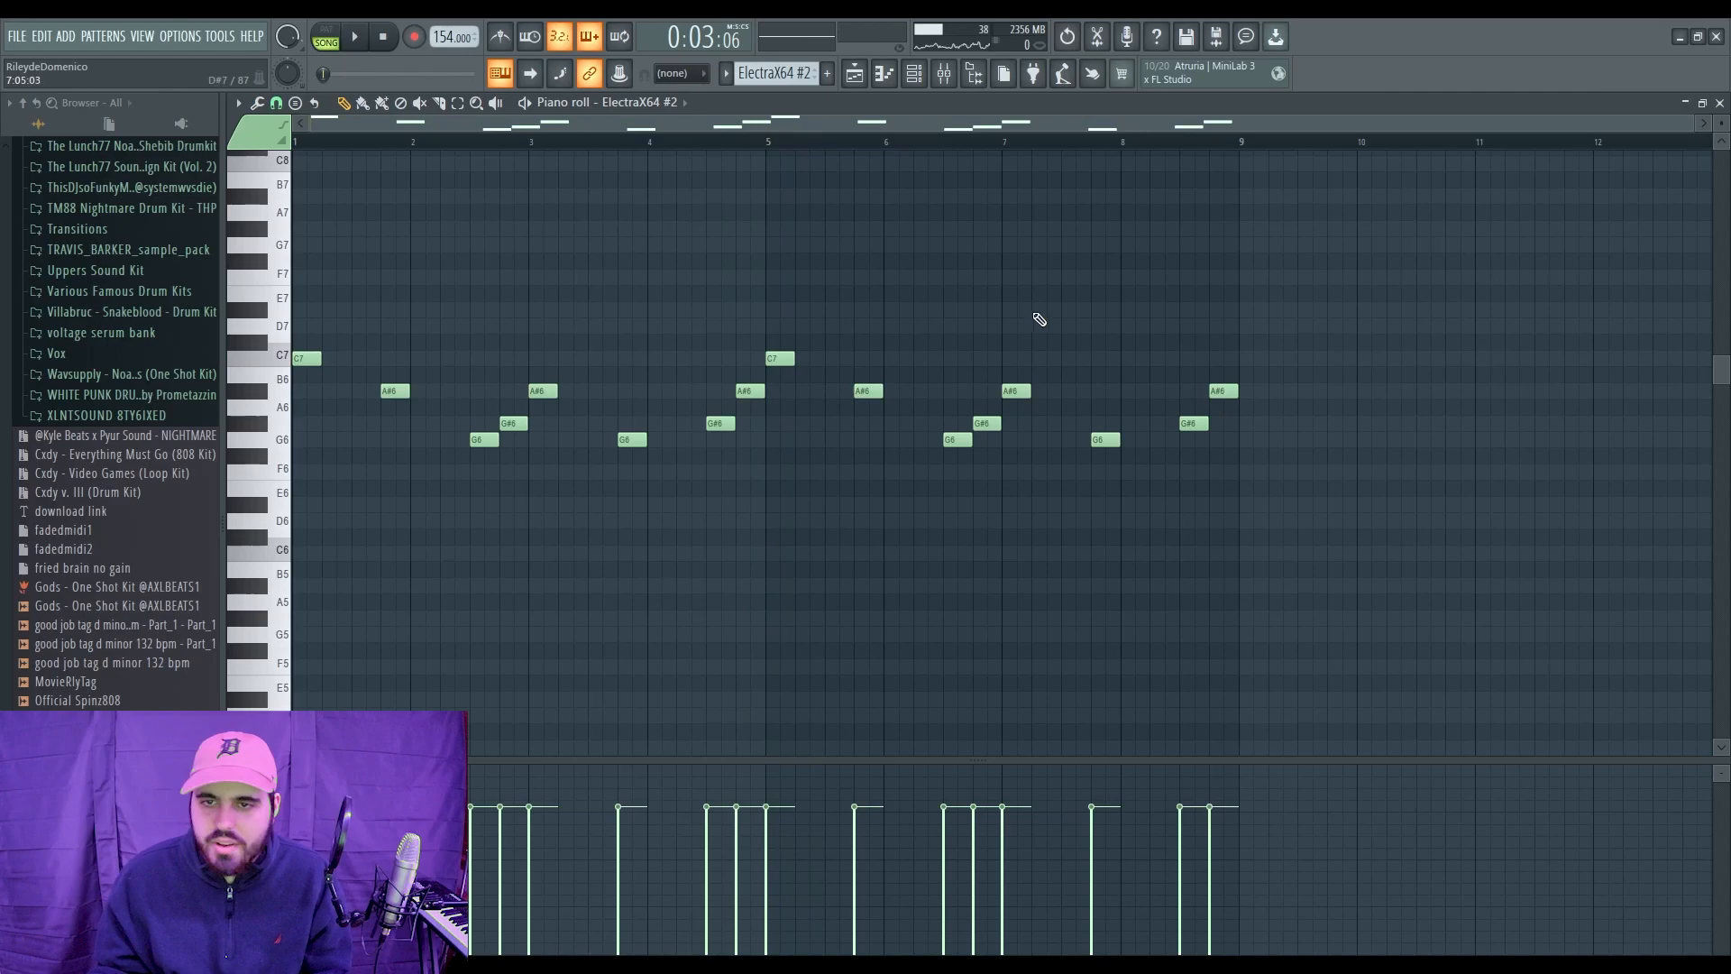
Step: Transpose all notes of the ElectraX64 chord pattern on track 1 up one octave, and audition them in the piano roll
left_click(1718, 106)
double_click(1154, 162)
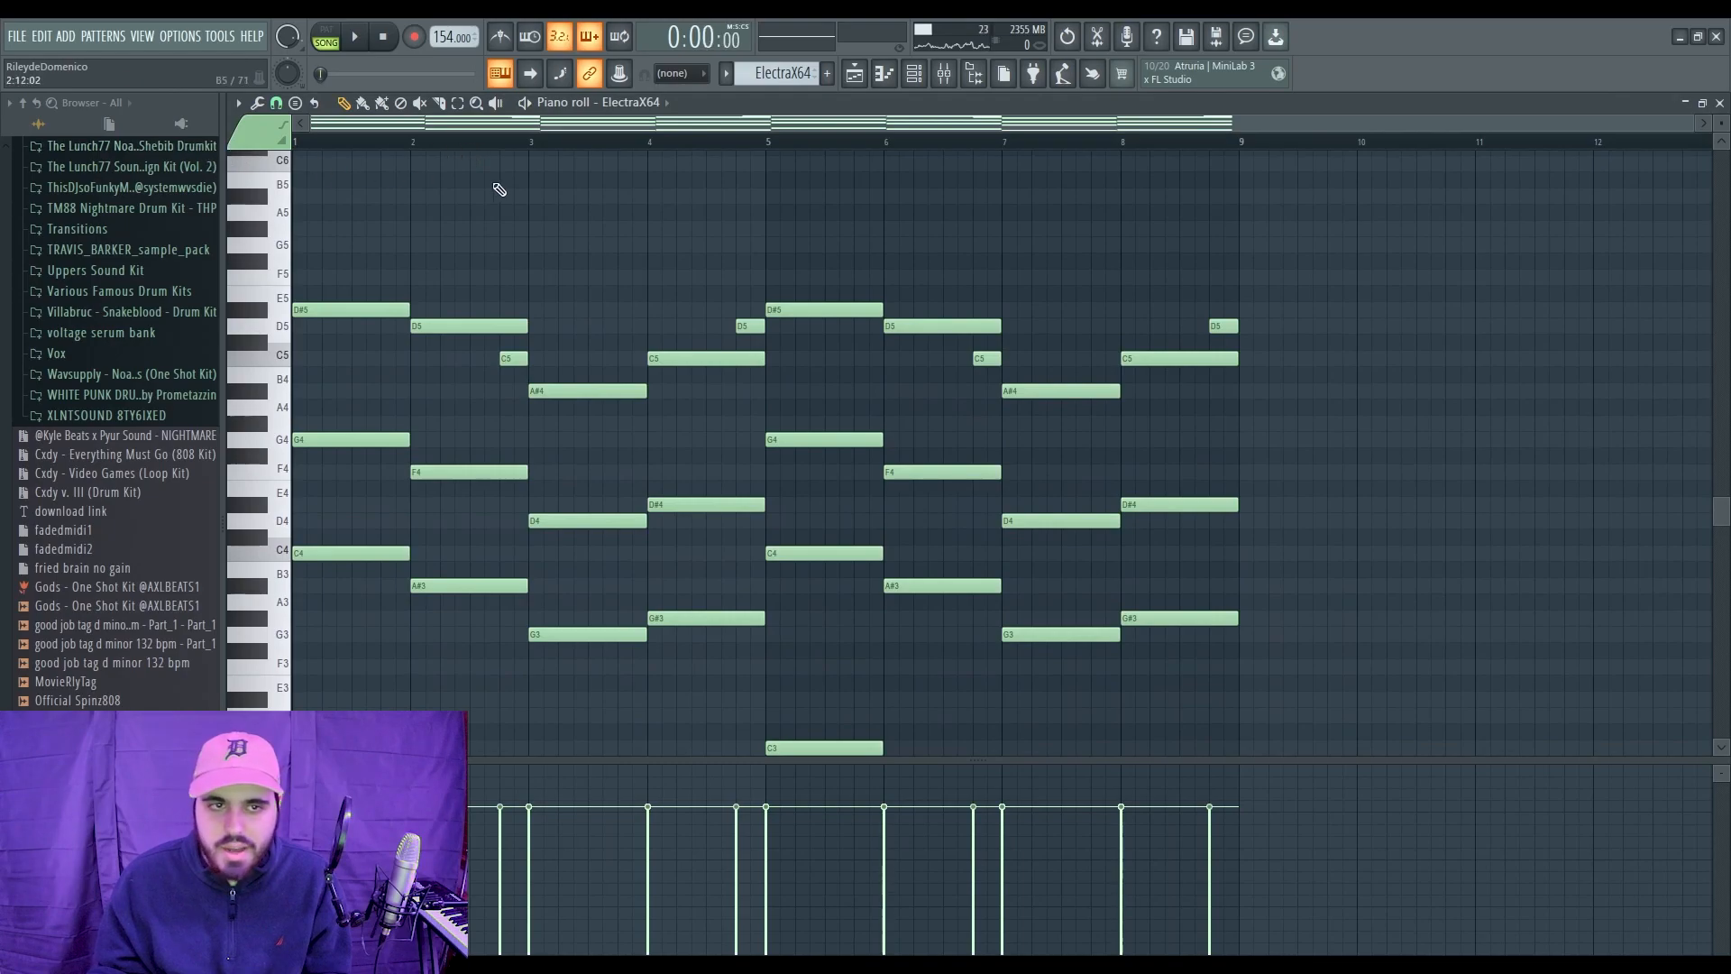
key("space")
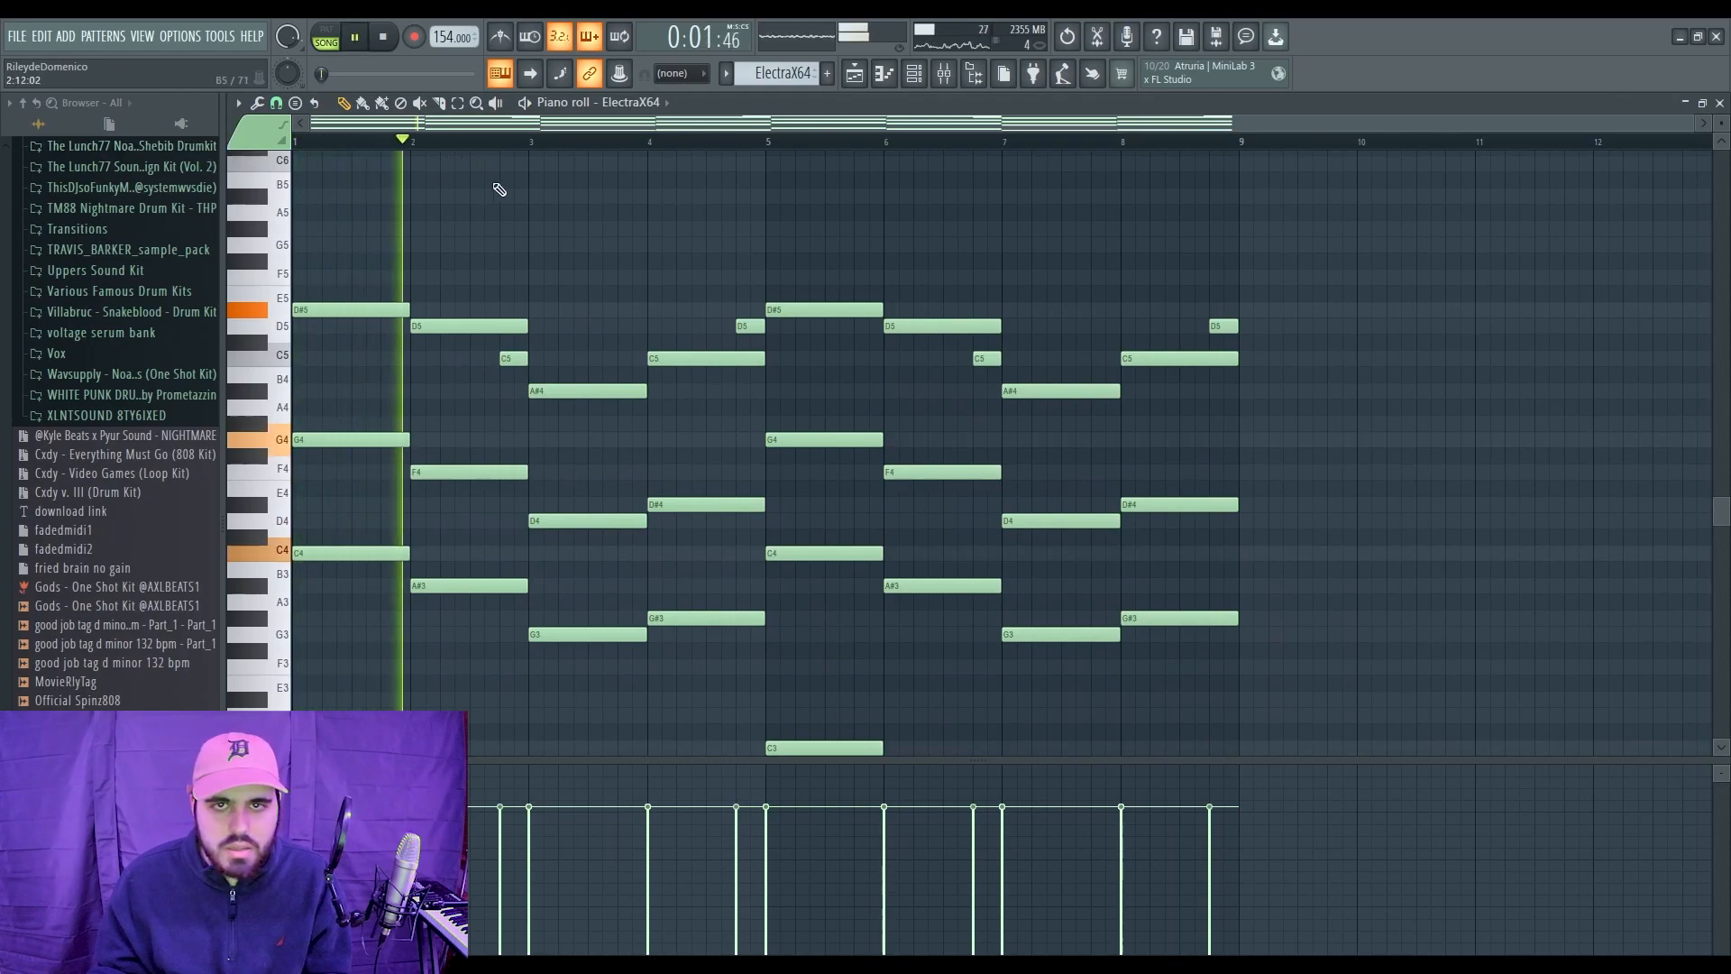
key("space")
key("ctrl+a")
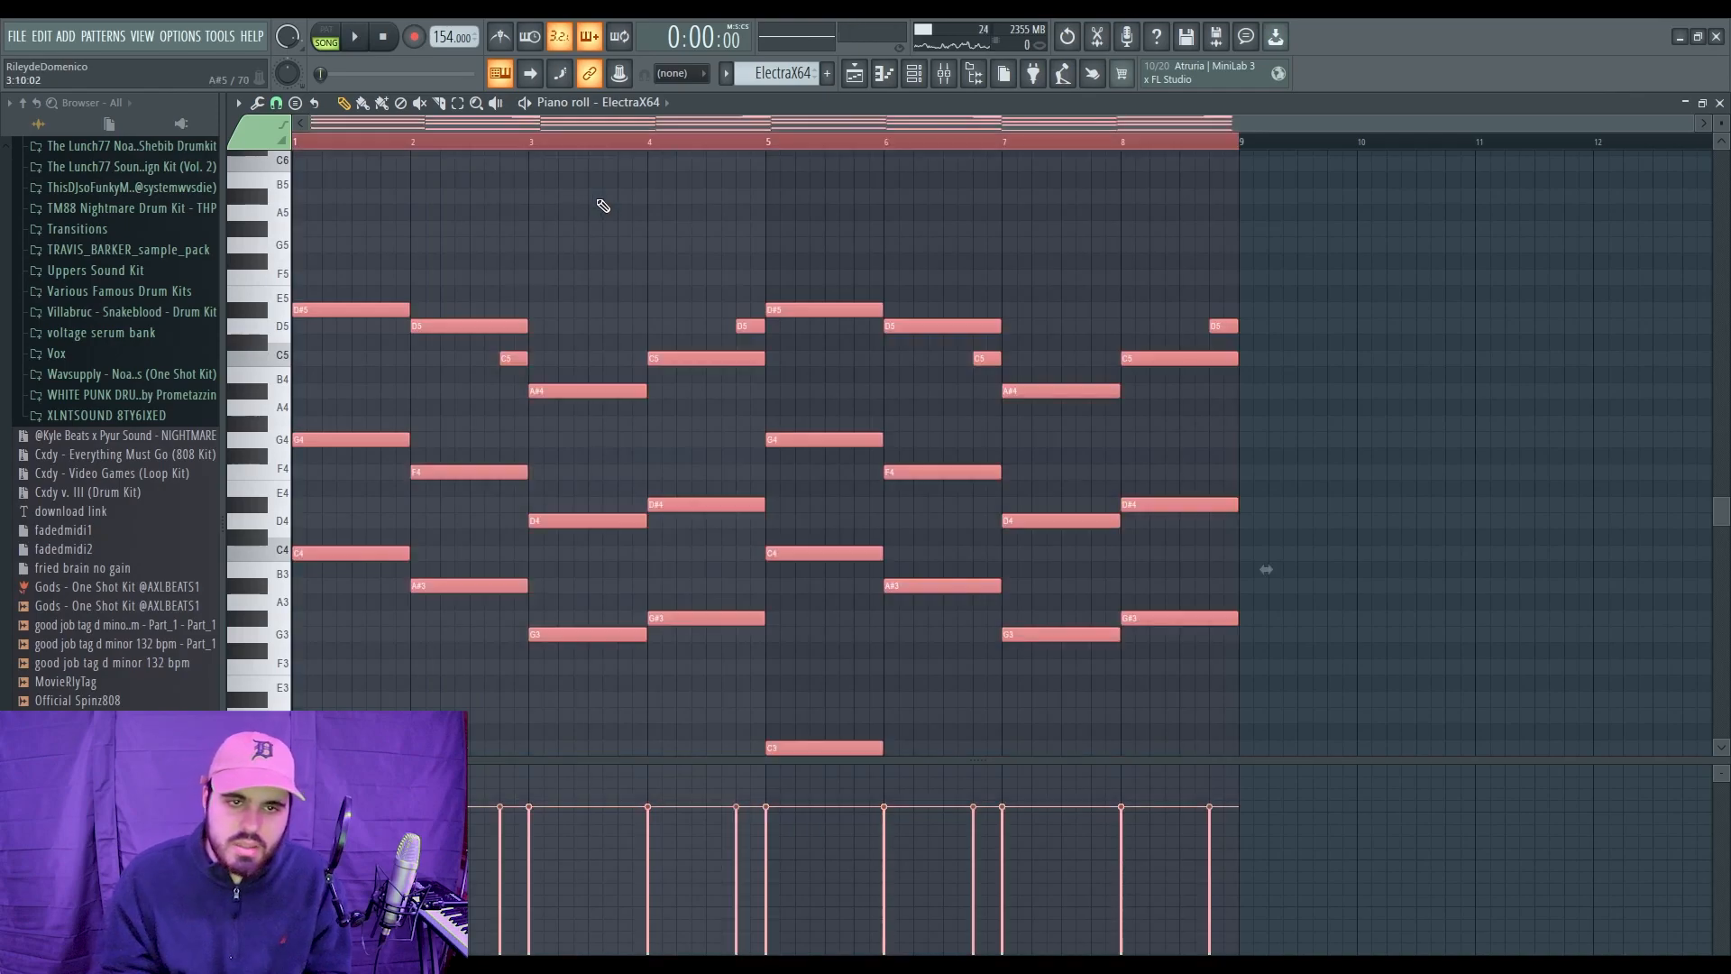
key("ctrl+Up")
key("space")
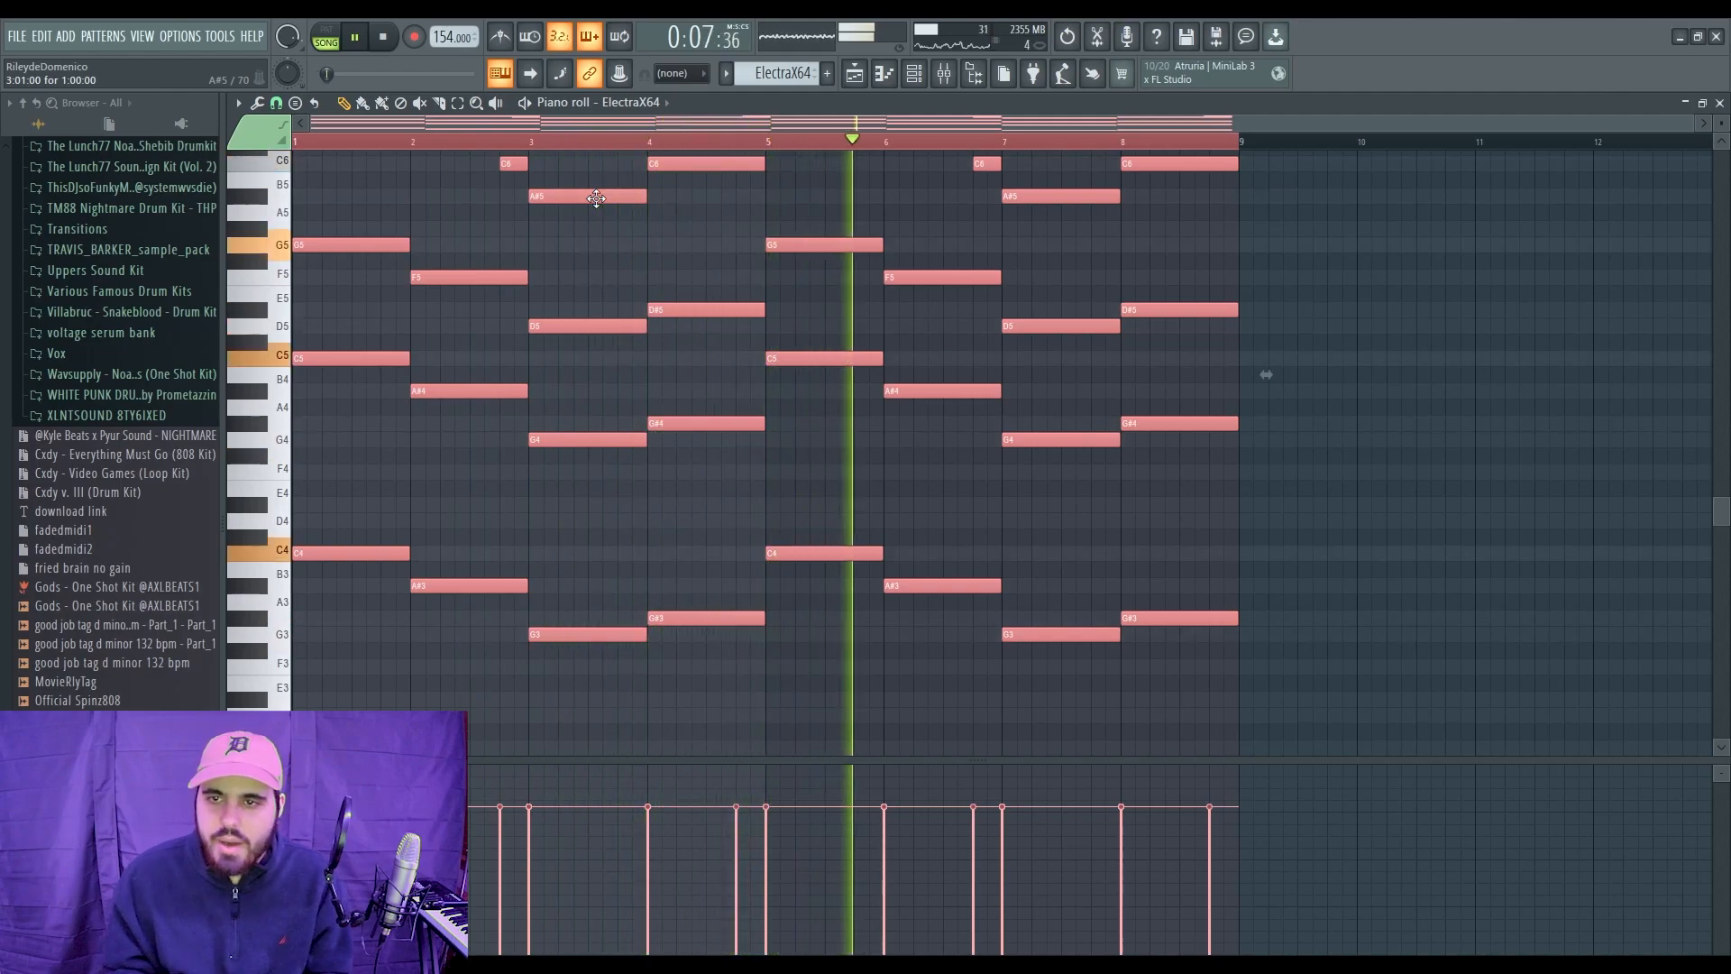
left_click(1719, 104)
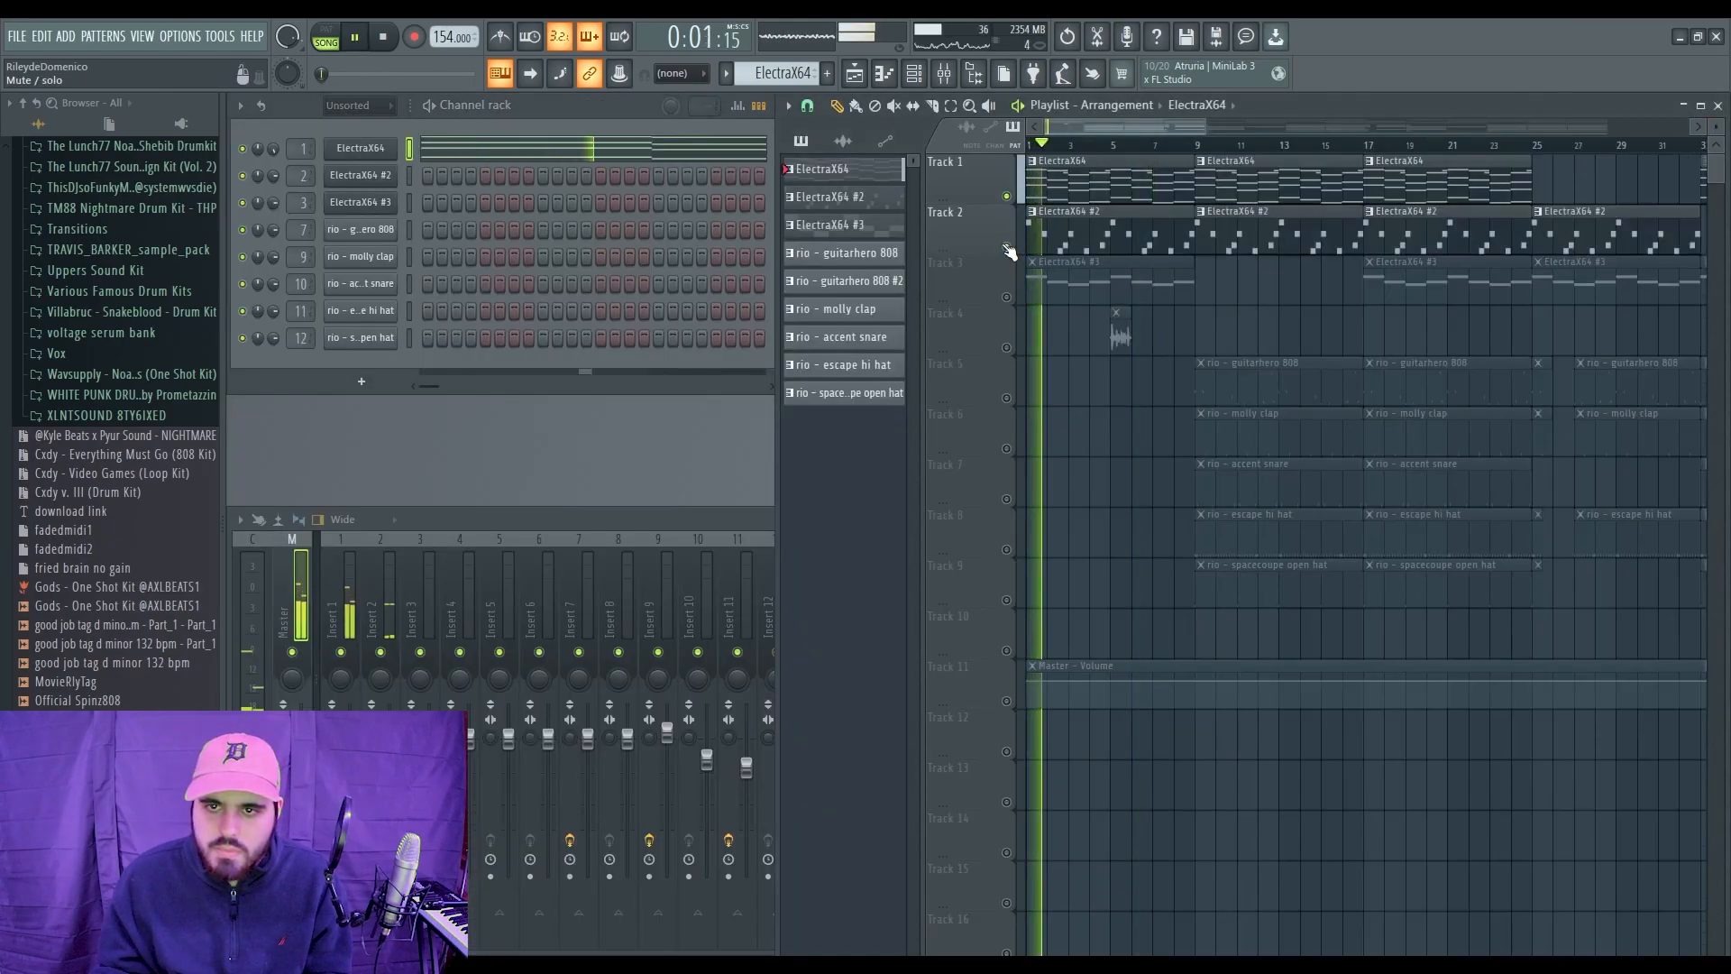
Step: Unmute track 3 and mute track 2 to listen to ElectraX64 together with ElectraX64 #3
left_click(1005, 294)
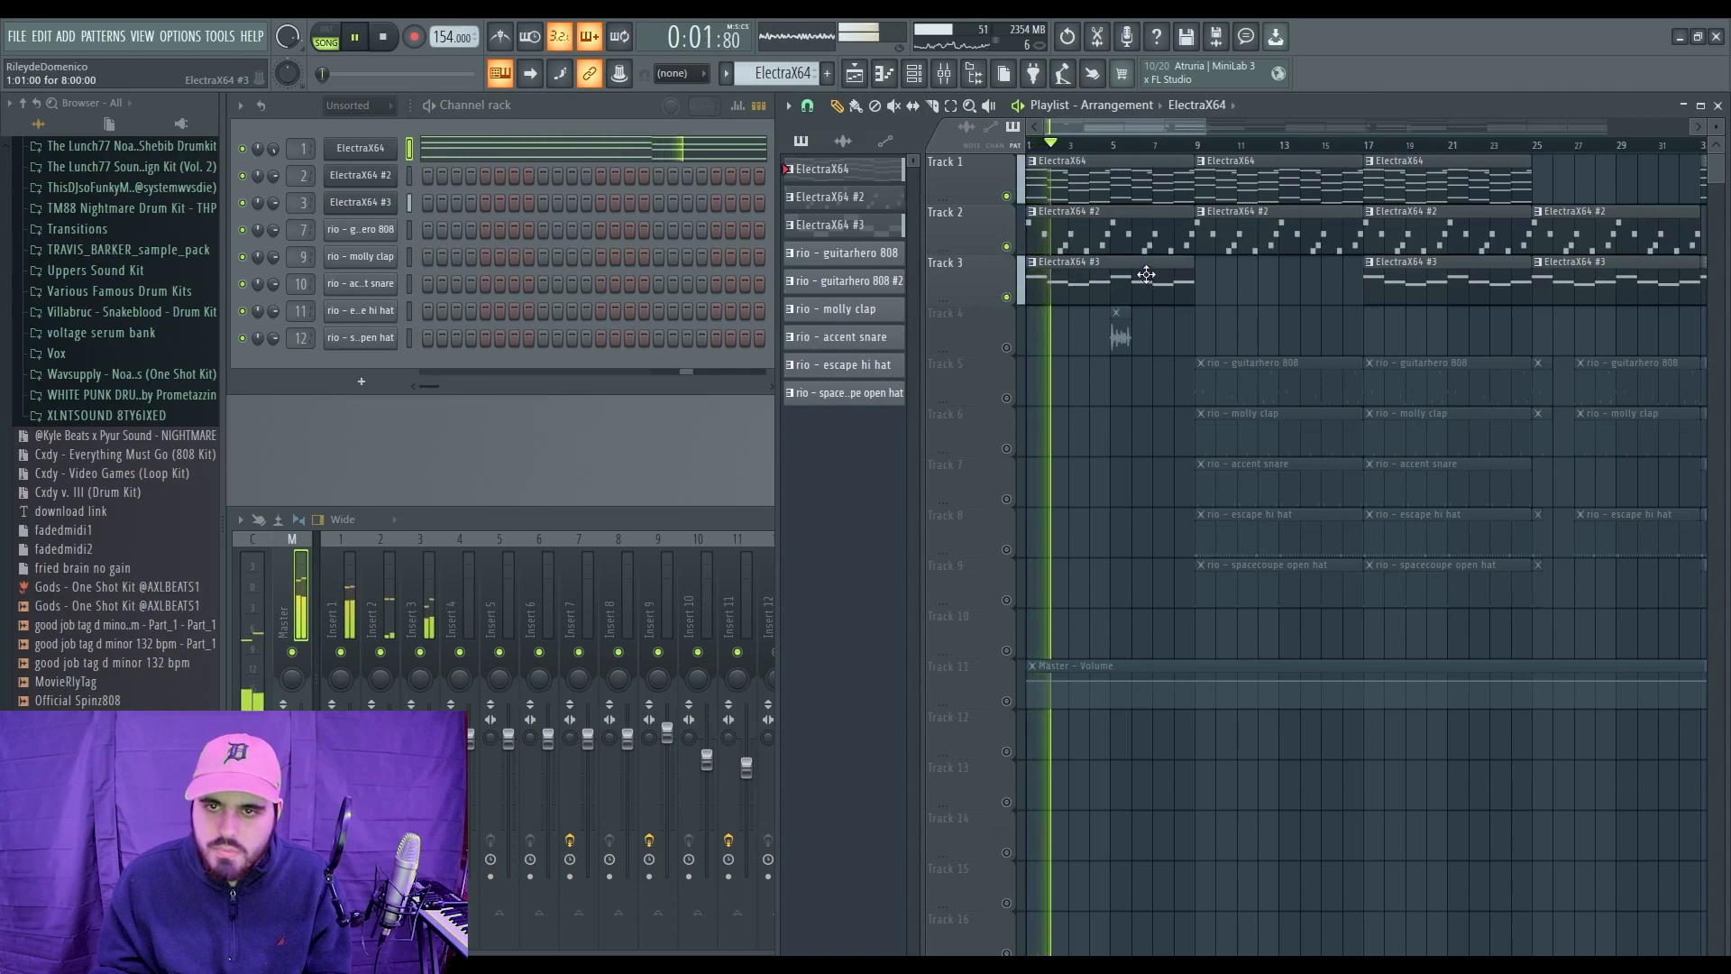
left_click(1006, 246)
key("space")
key("space")
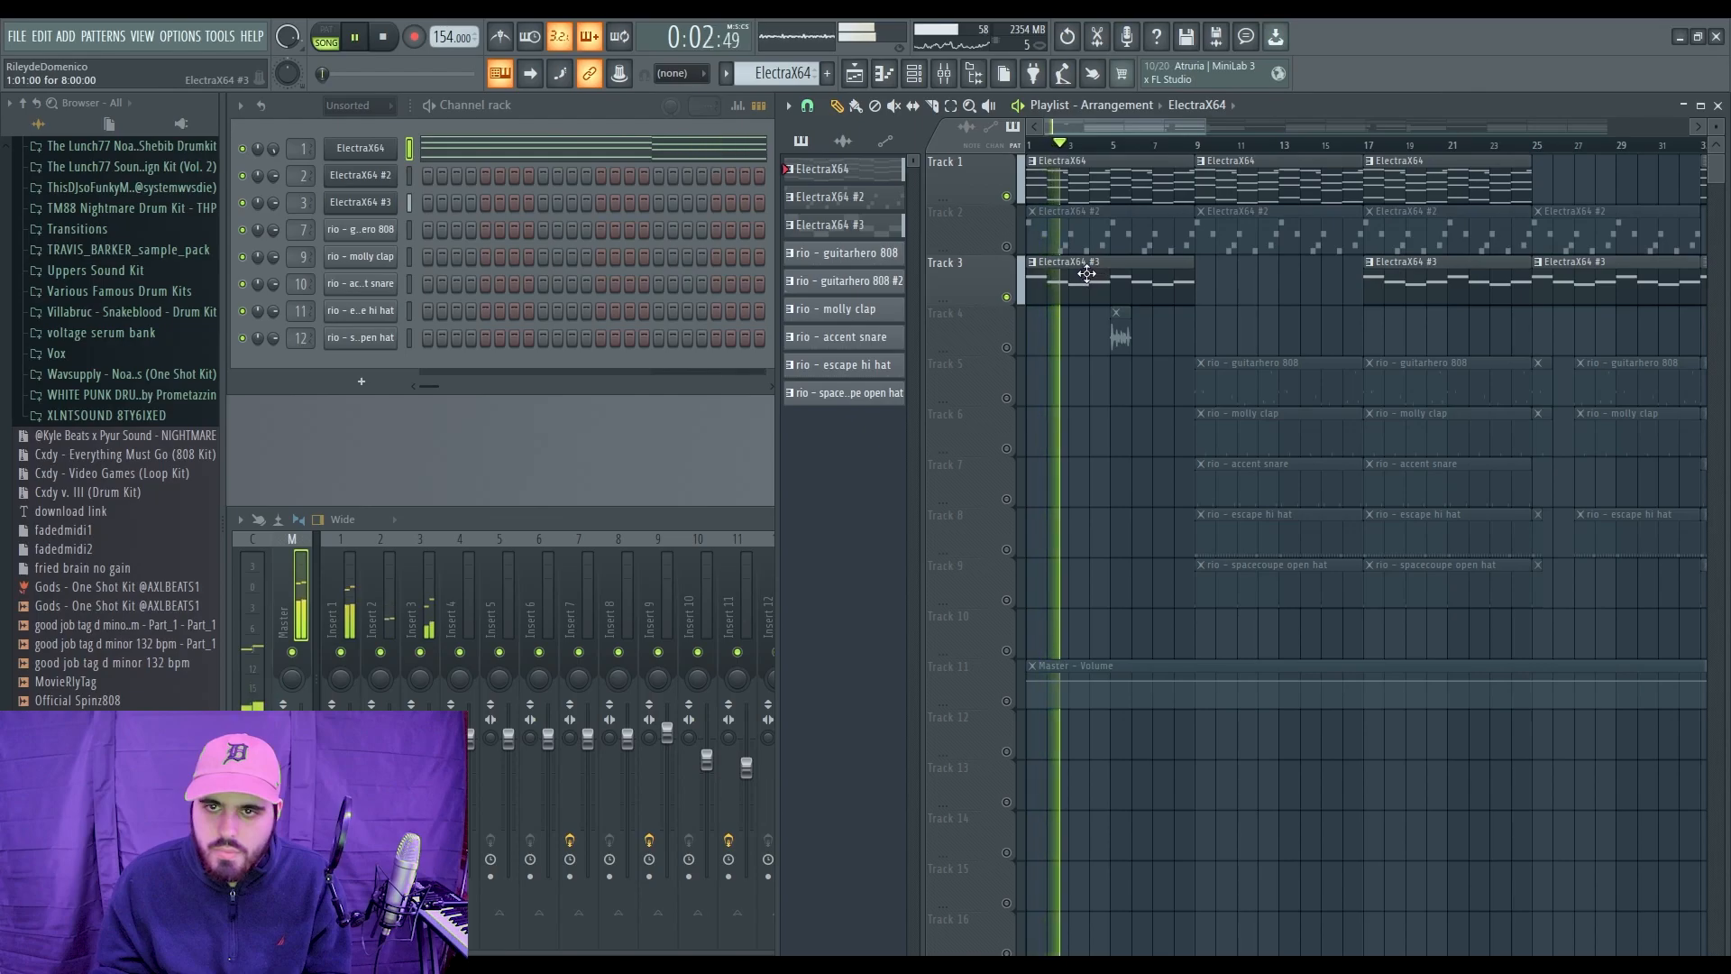
Step: Examine the ElectraX64 #3 notes in the piano roll, and unmute track 2 in the playlist
double_click(1082, 276)
left_click(753, 203)
key("space")
scroll(814, 247, "up", 4)
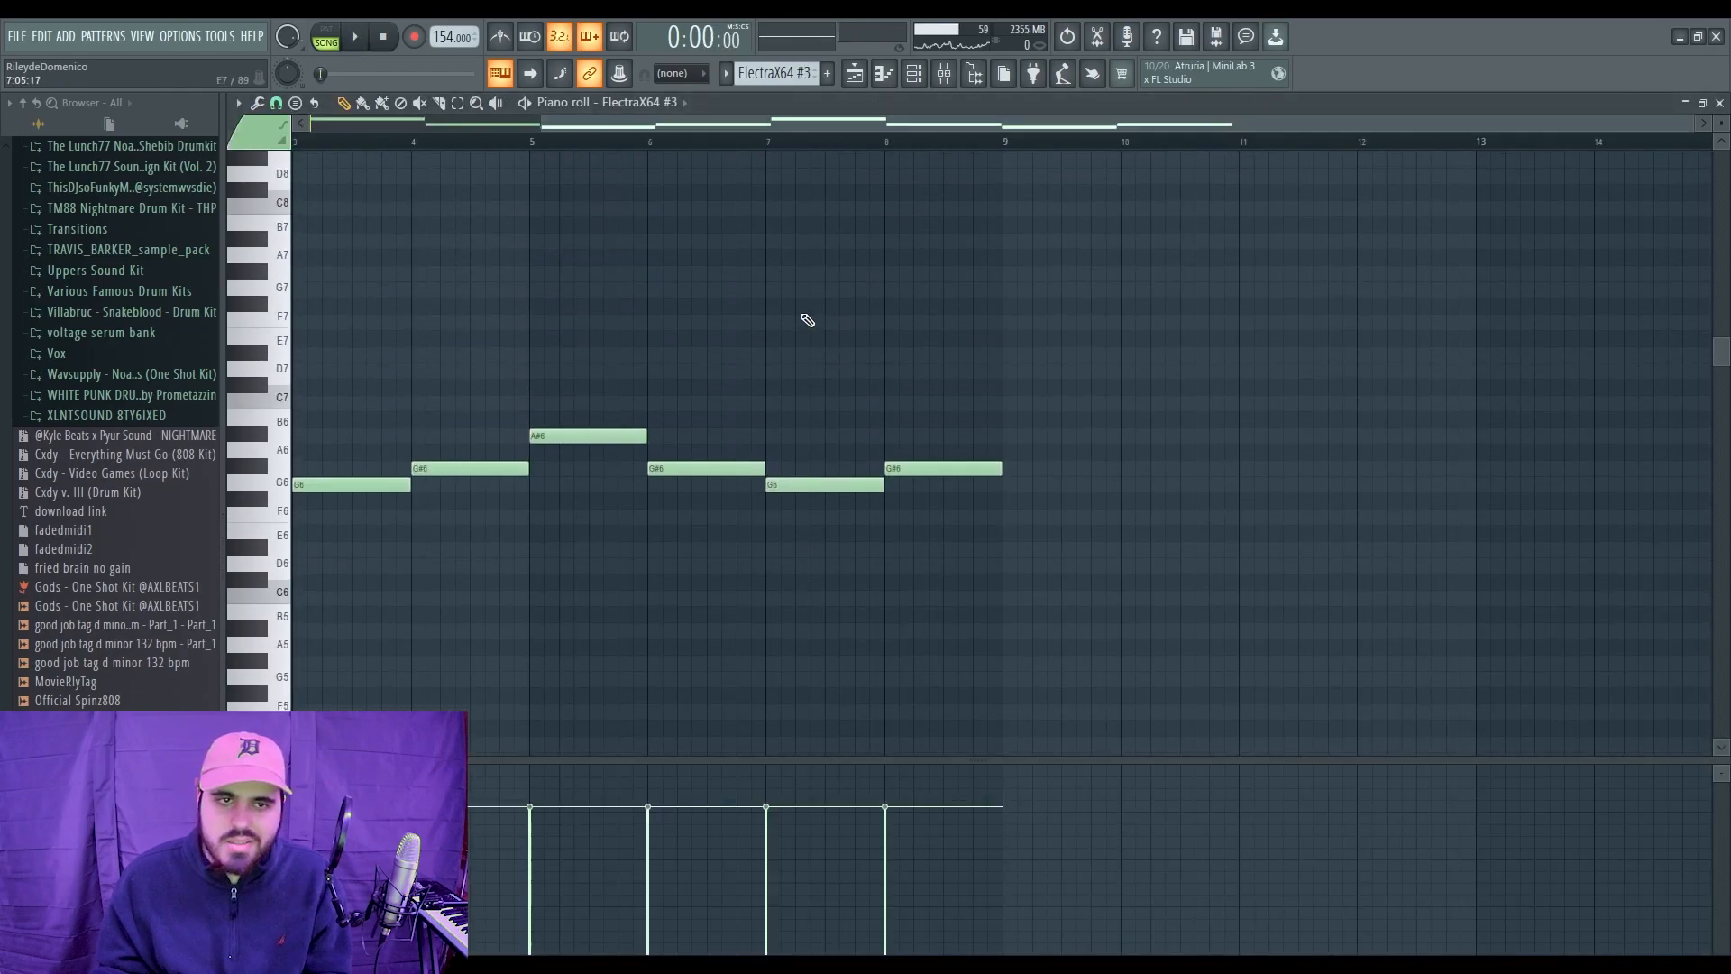
scroll(814, 247, "down", 2)
key("ctrl+a")
key("Escape")
left_click(1006, 246)
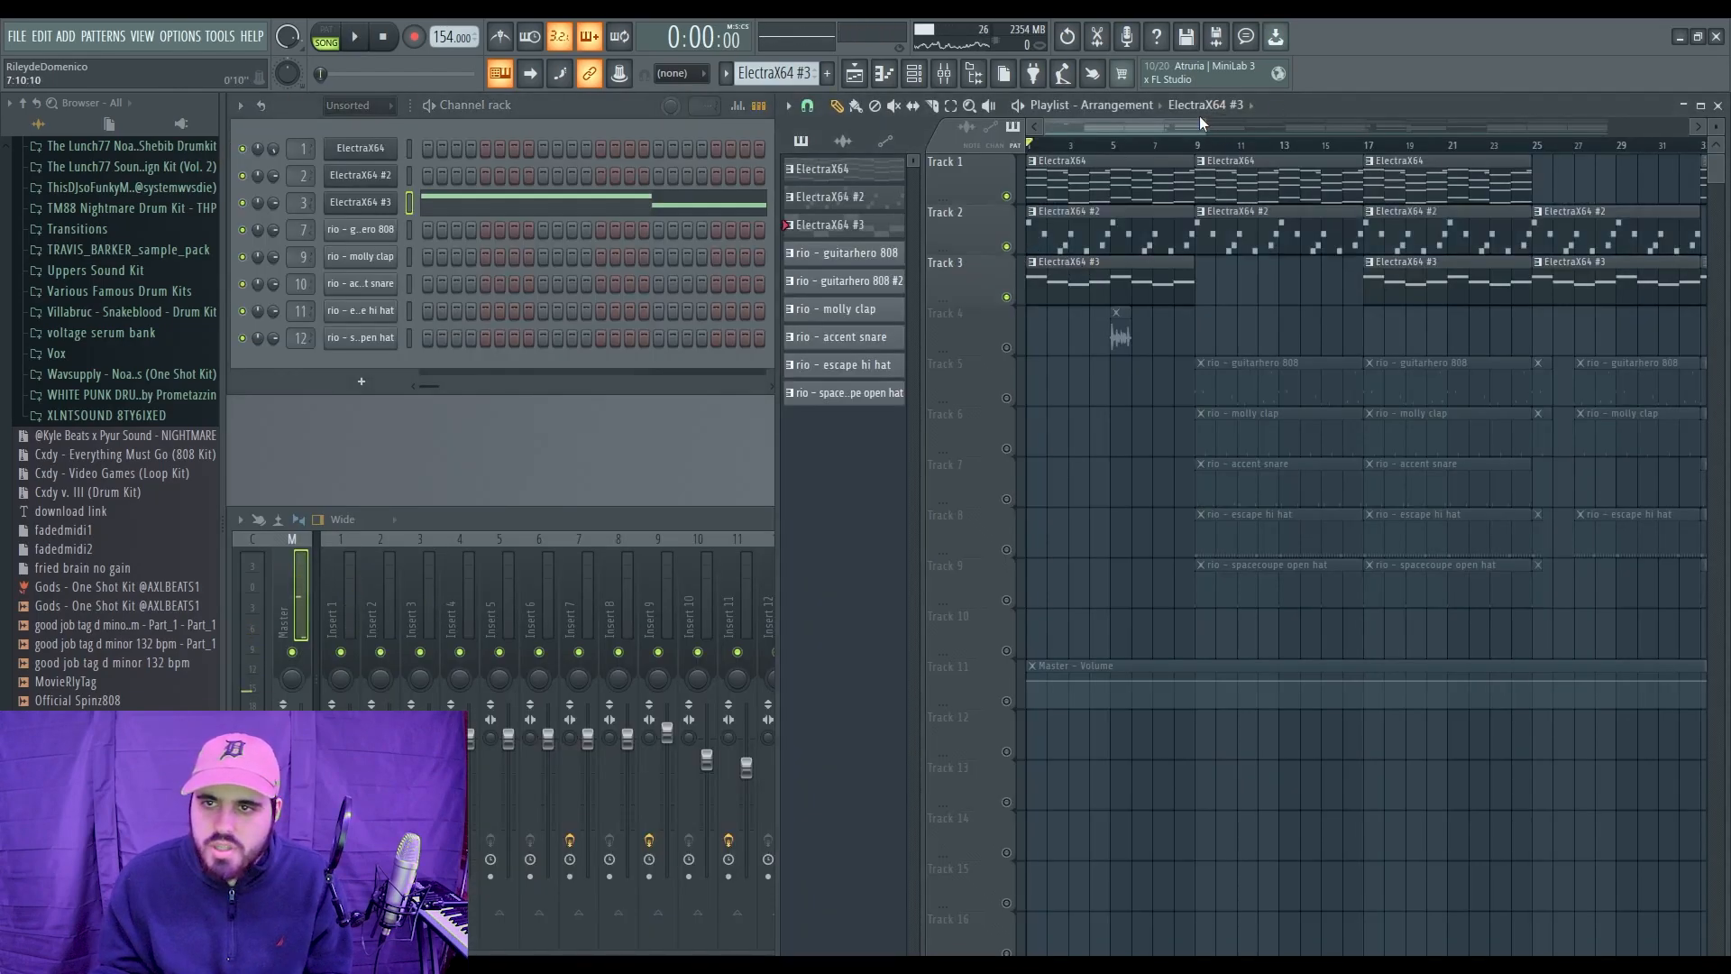
Step: Return from the ElectraX64 pattern's notes to the playlist and restore playback of all tracks
mouse_move(1200, 126)
left_mouse_down()
mouse_move(1178, 129)
mouse_move(1218, 131)
left_mouse_up()
double_click(1144, 211)
key("ctrl+a")
key("F5")
double_click(1000, 208)
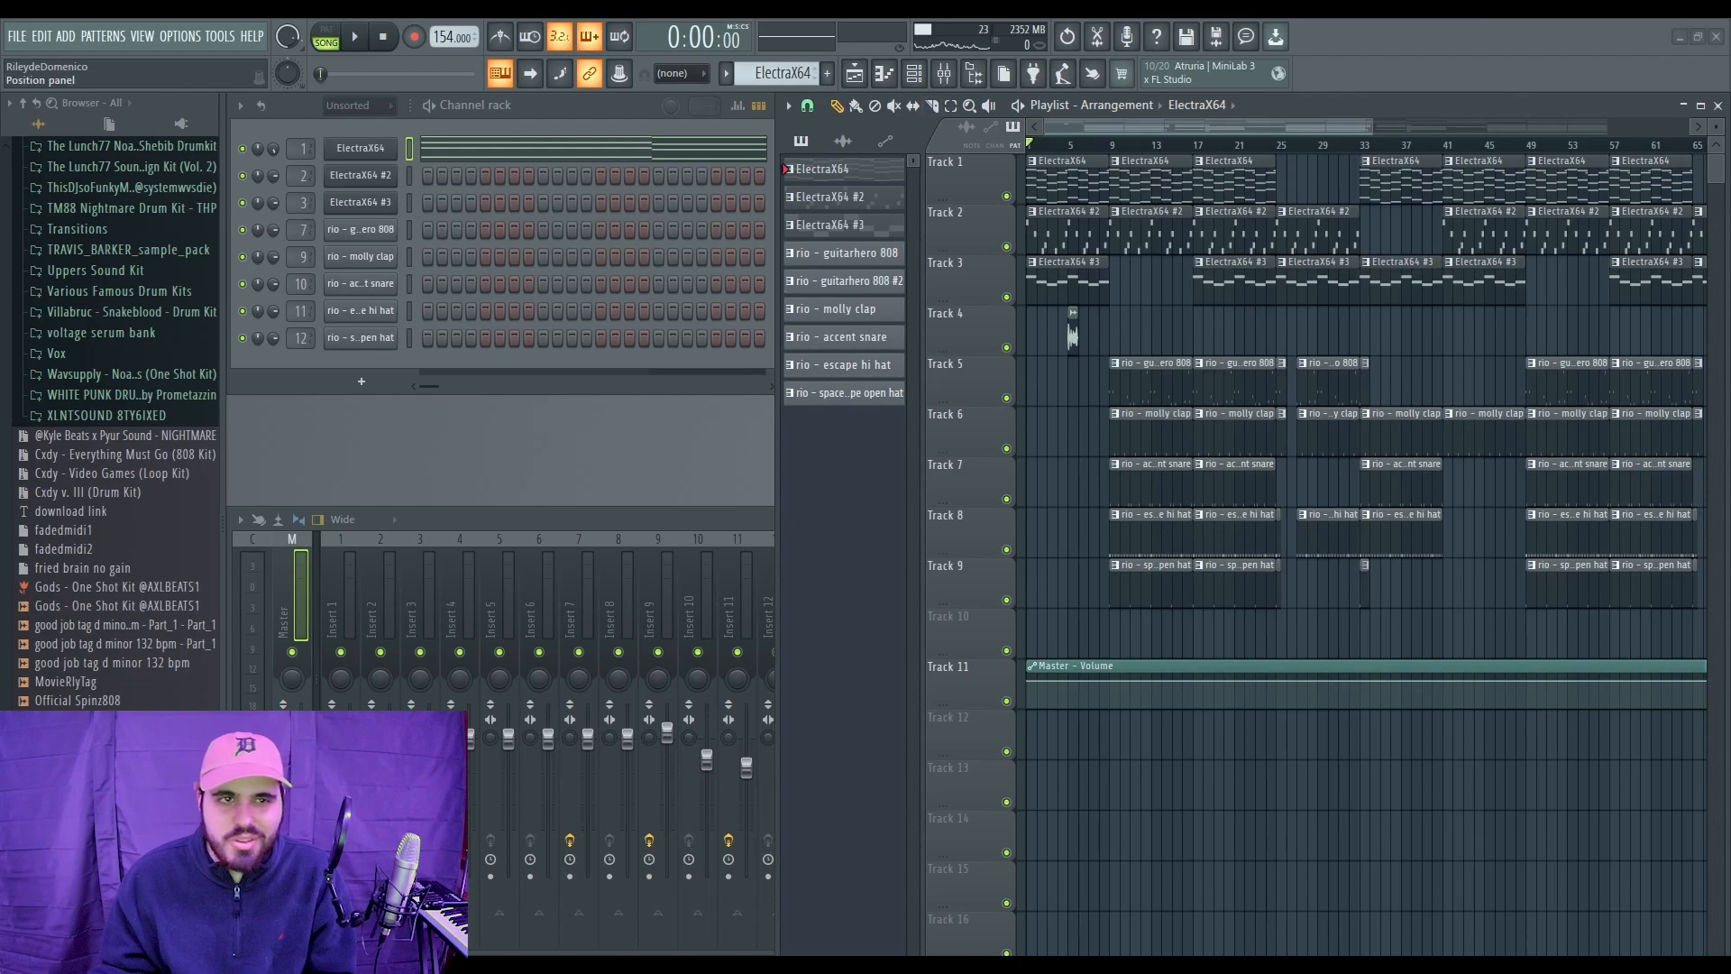
Step: Play the full arrangement from the start with its whole length in view, and save the project
key("space")
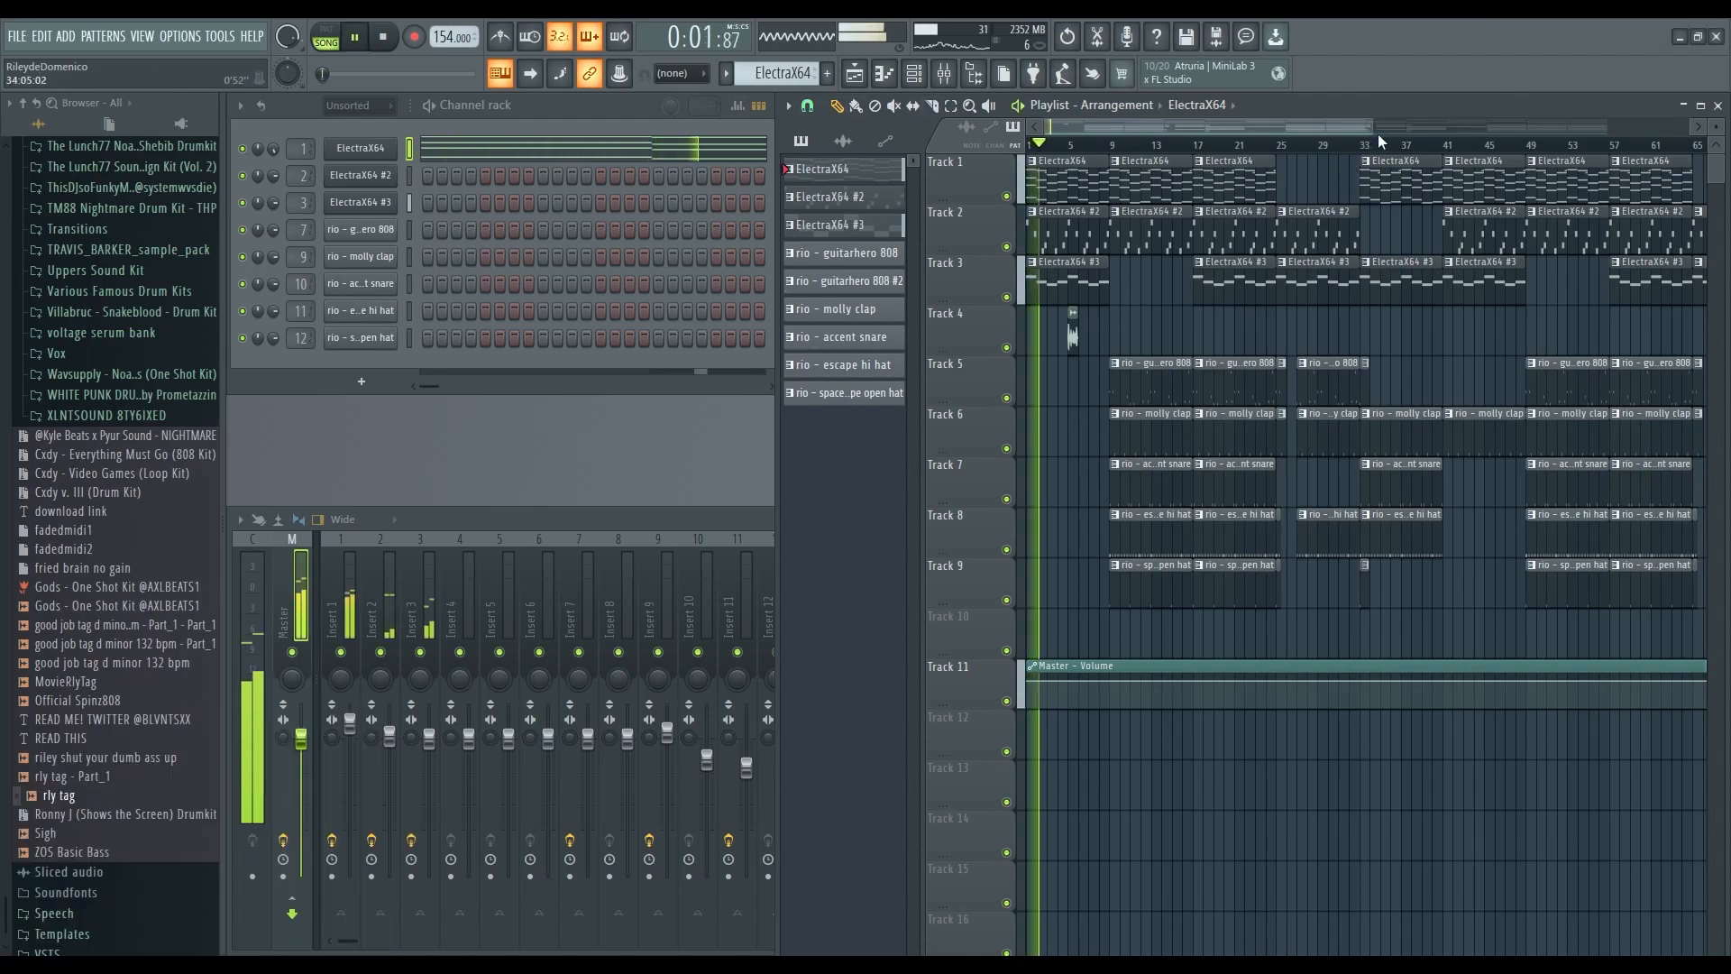
left_click_drag(1372, 128, 1660, 128)
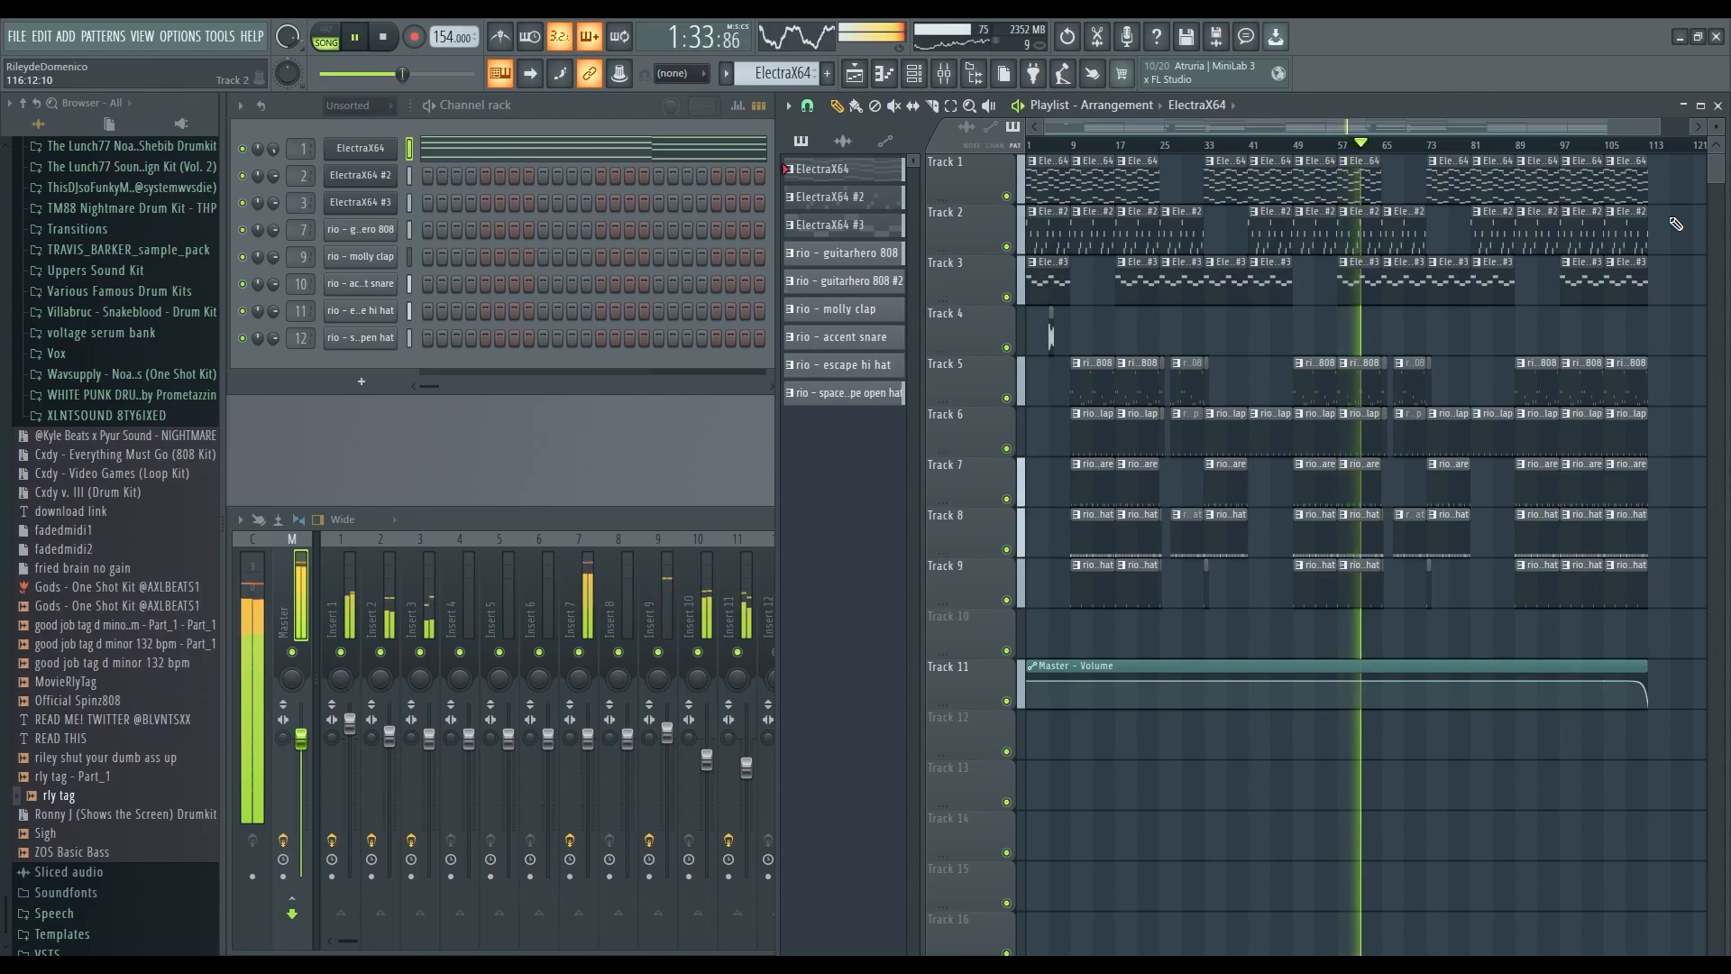
key("ctrl+s")
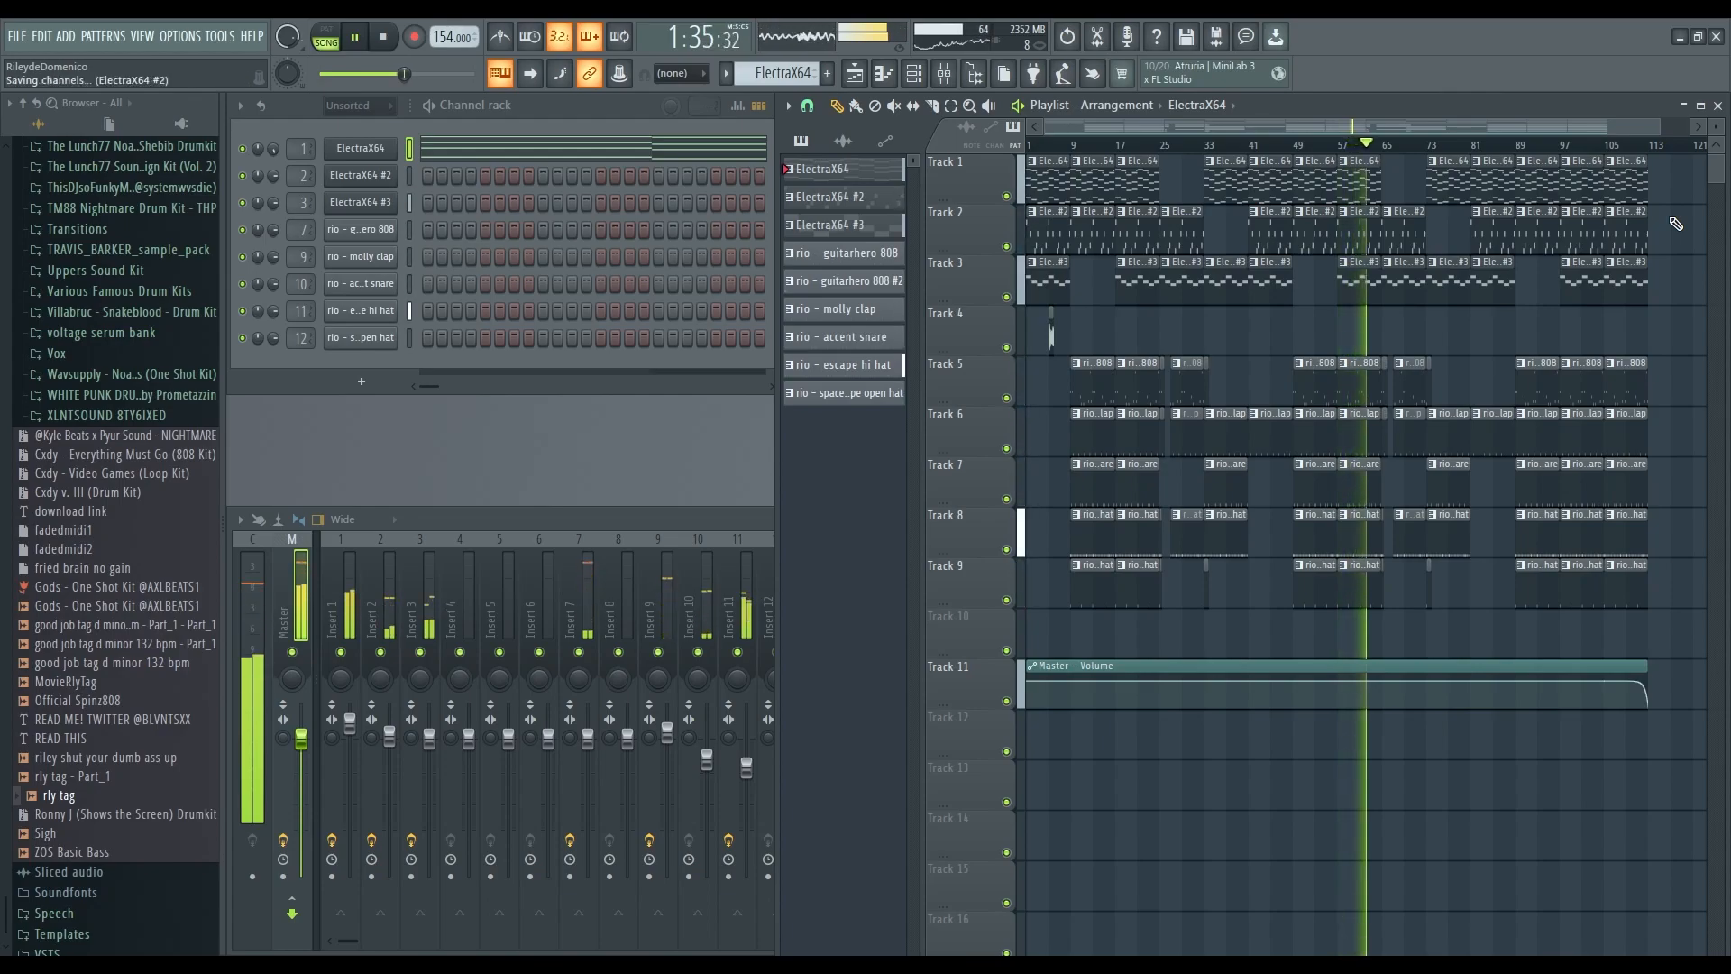